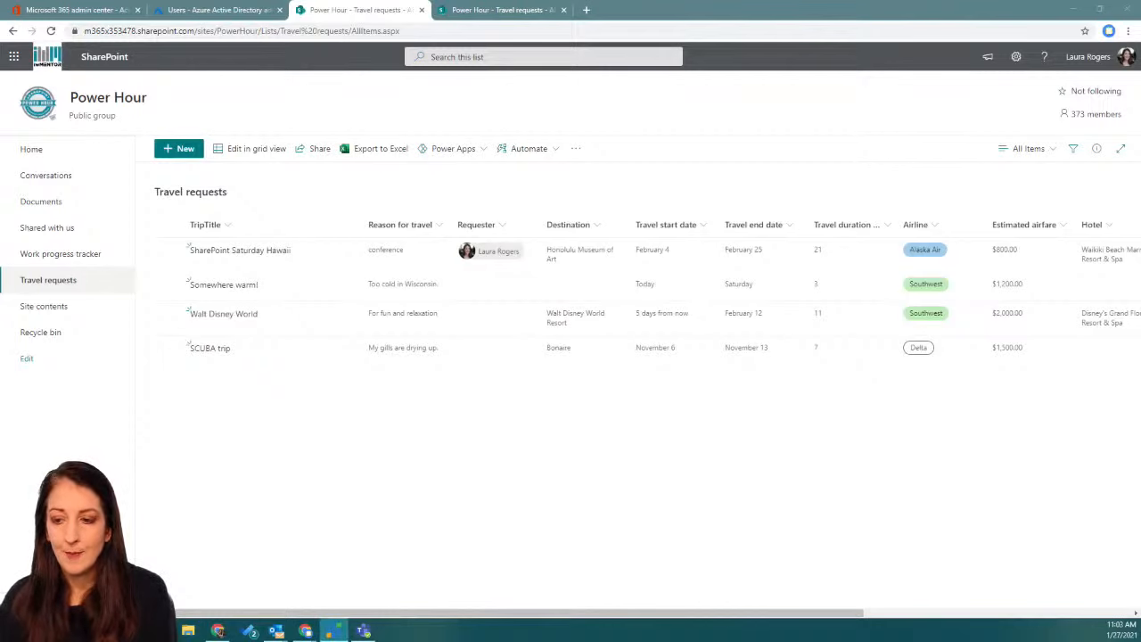
# Step: Switch to Microsoft Teams, maximize it and show the posts in the Power Hour team's Ideas channel
pyautogui.moveTo(0, 169); pyautogui.dragTo(809, 125)
pyautogui.click(143, 271)
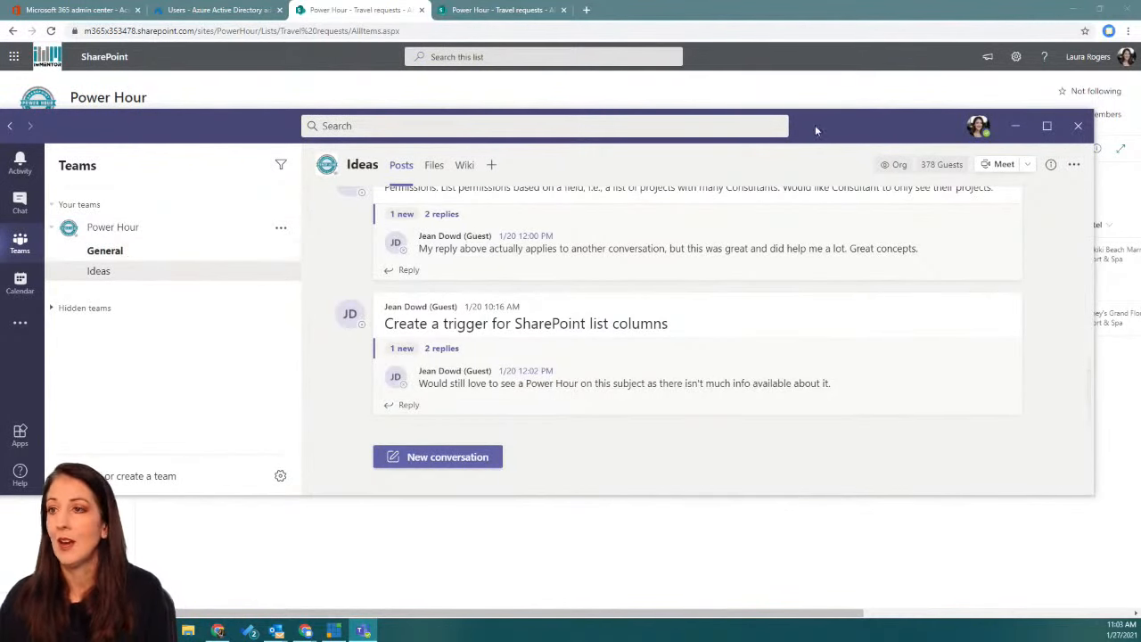
pyautogui.click(1047, 125)
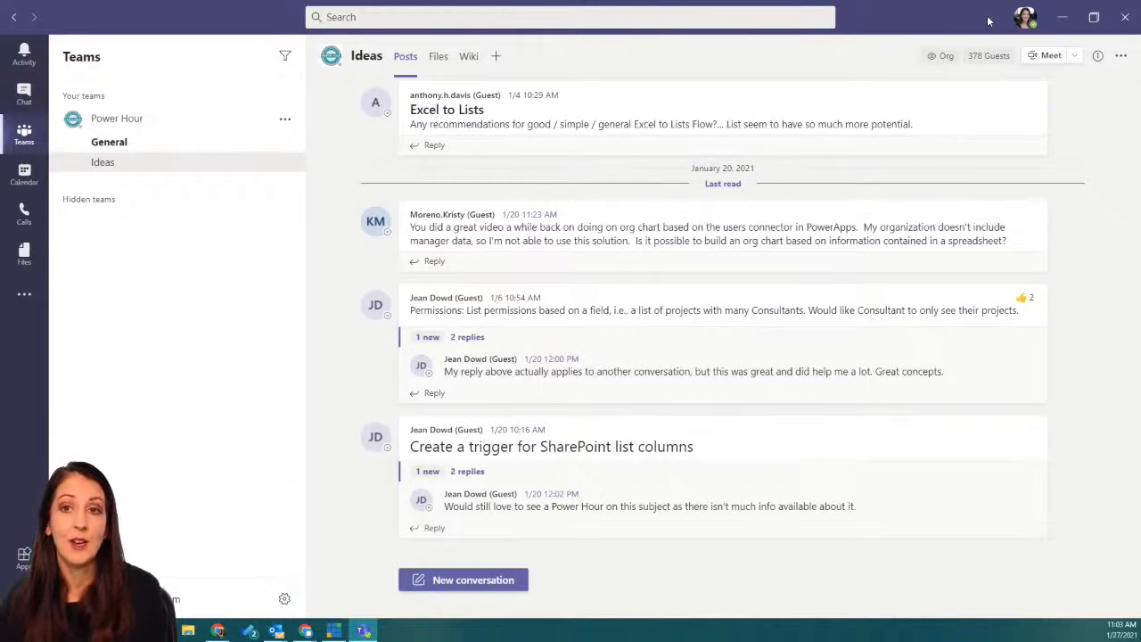
# Step: View the 1/27 video page of the General channel, pop it out into its own window and close that window
pyautogui.click(201, 150)
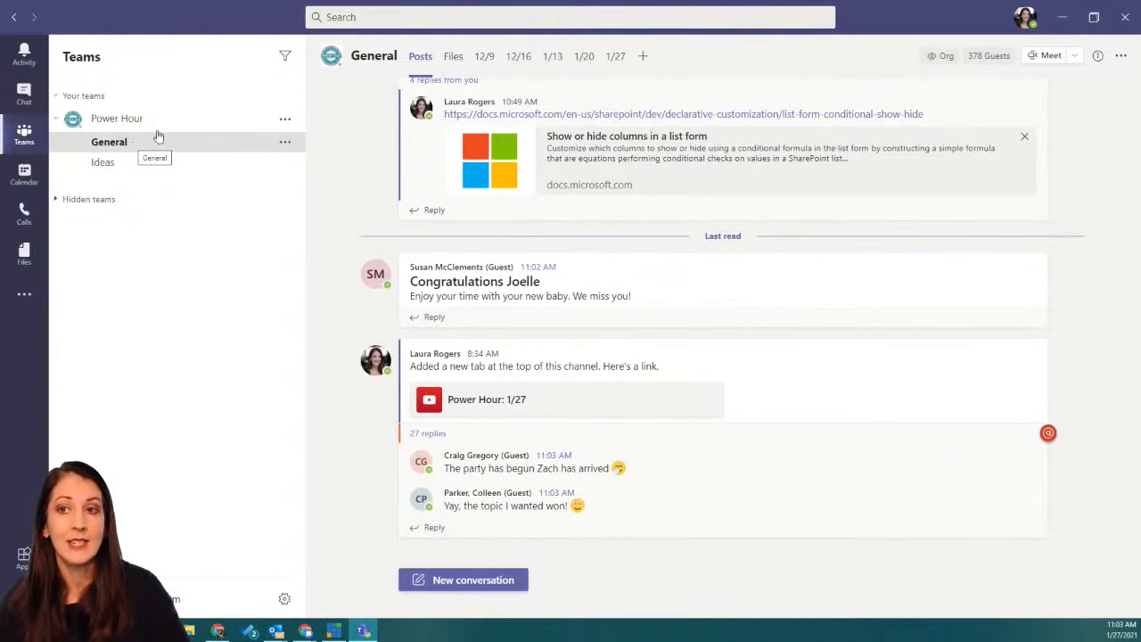
pyautogui.click(616, 57)
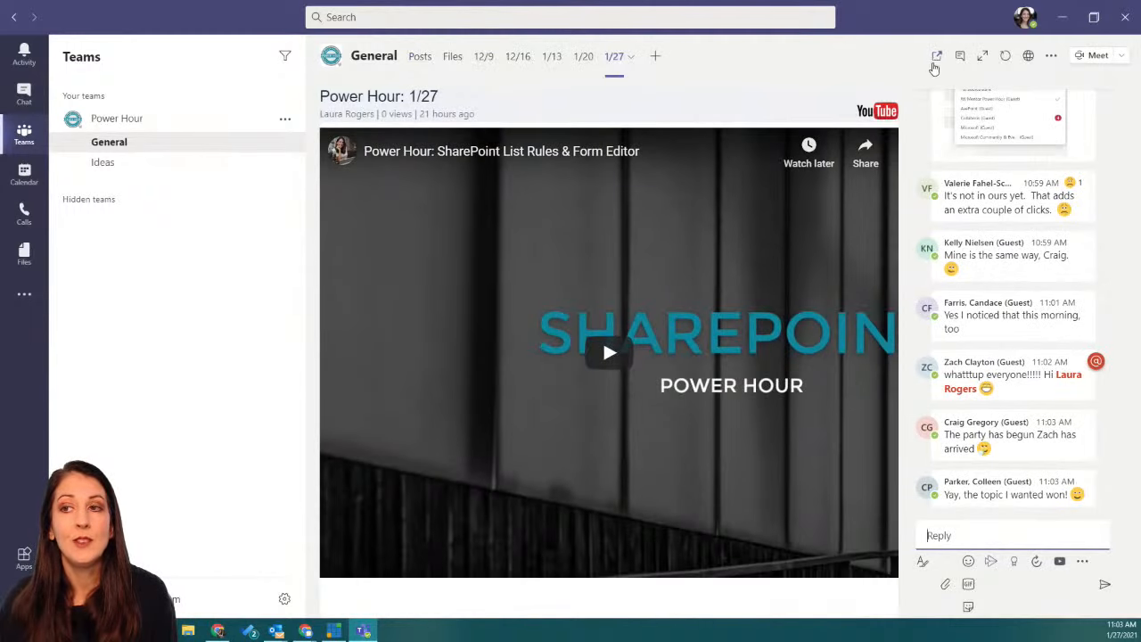
pyautogui.click(937, 56)
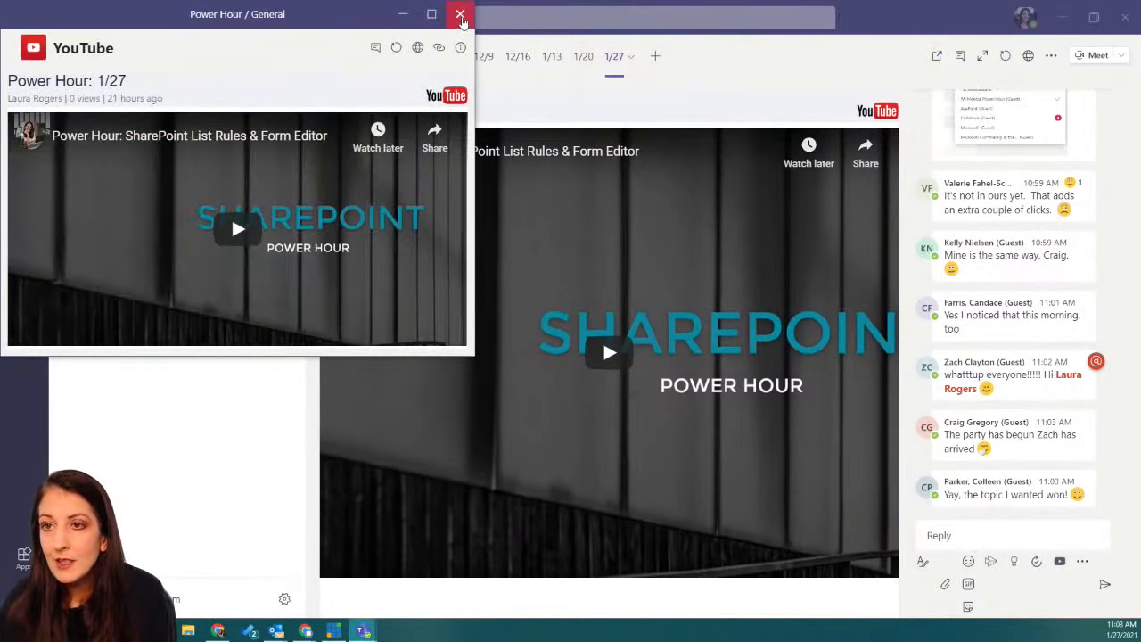
pyautogui.click(460, 14)
# Step: Hide and show the conversation beside the 1/27 video, and return to the Travel requests list in SharePoint
pyautogui.click(960, 56)
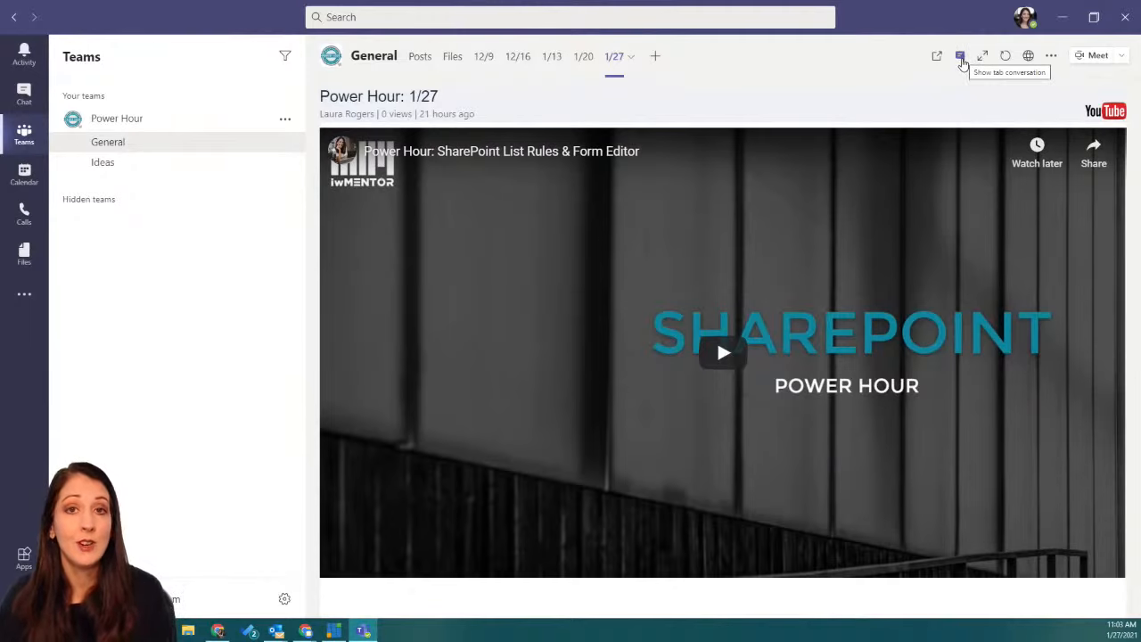
pyautogui.click(961, 58)
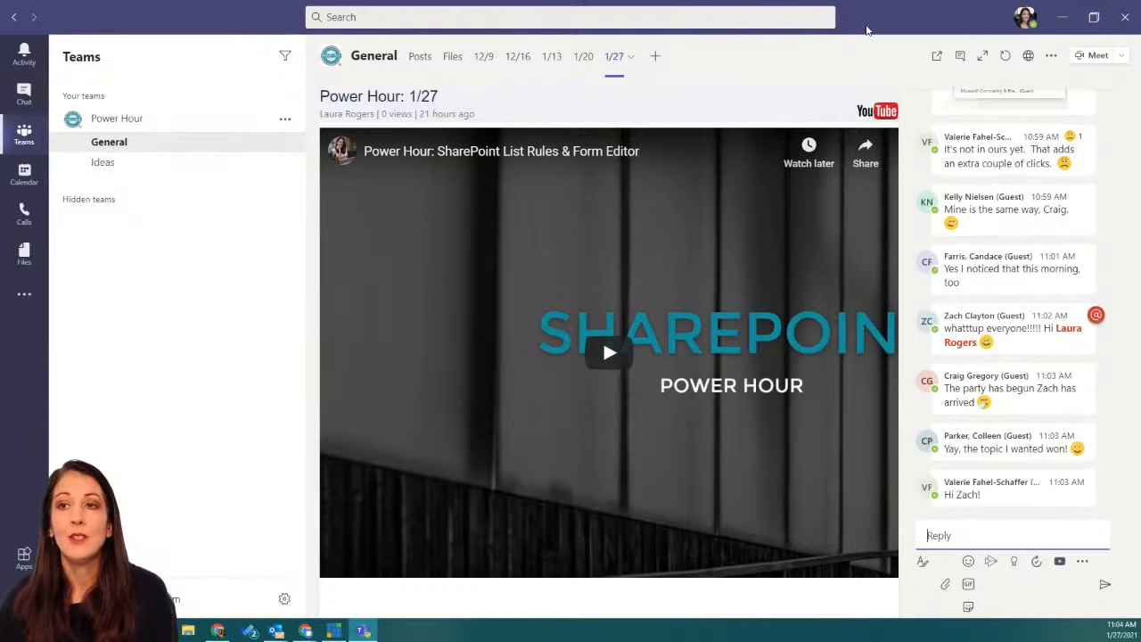
pyautogui.moveTo(867, 26); pyautogui.dragTo(0, 150)
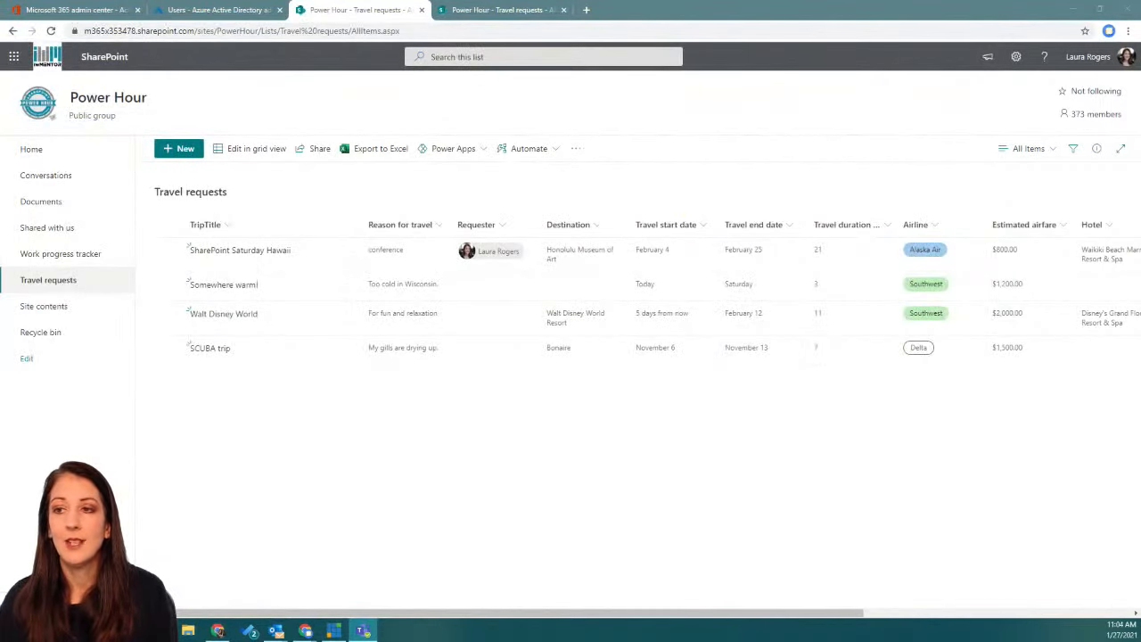
pyautogui.click(438, 456)
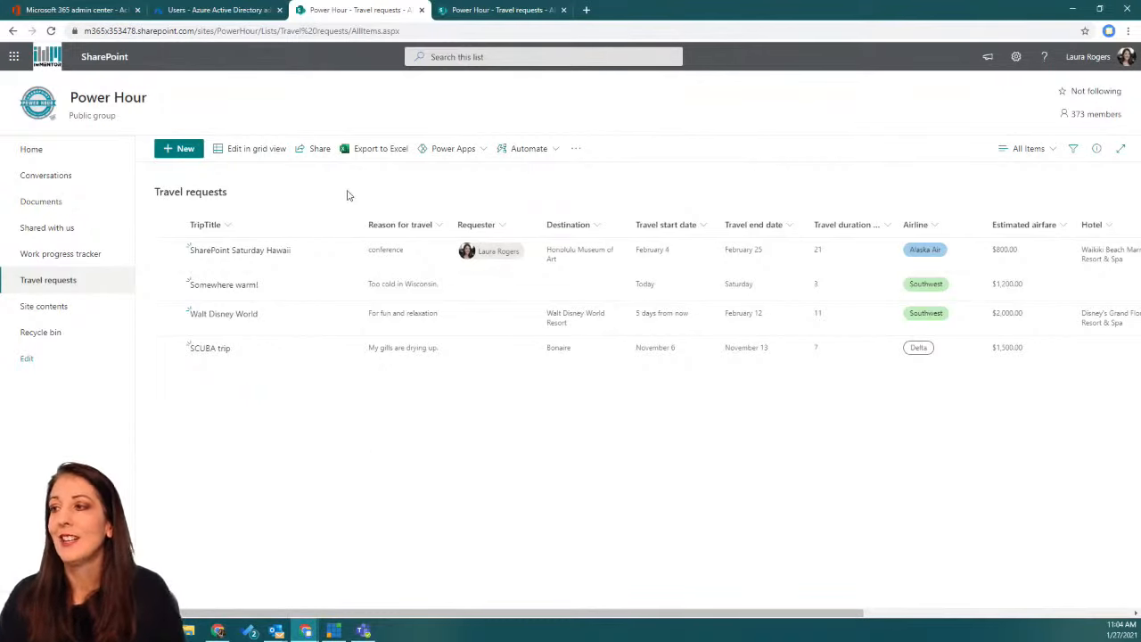
# Step: Enlarge the Travel requests page by one browser zoom level
pyautogui.click(521, 153)
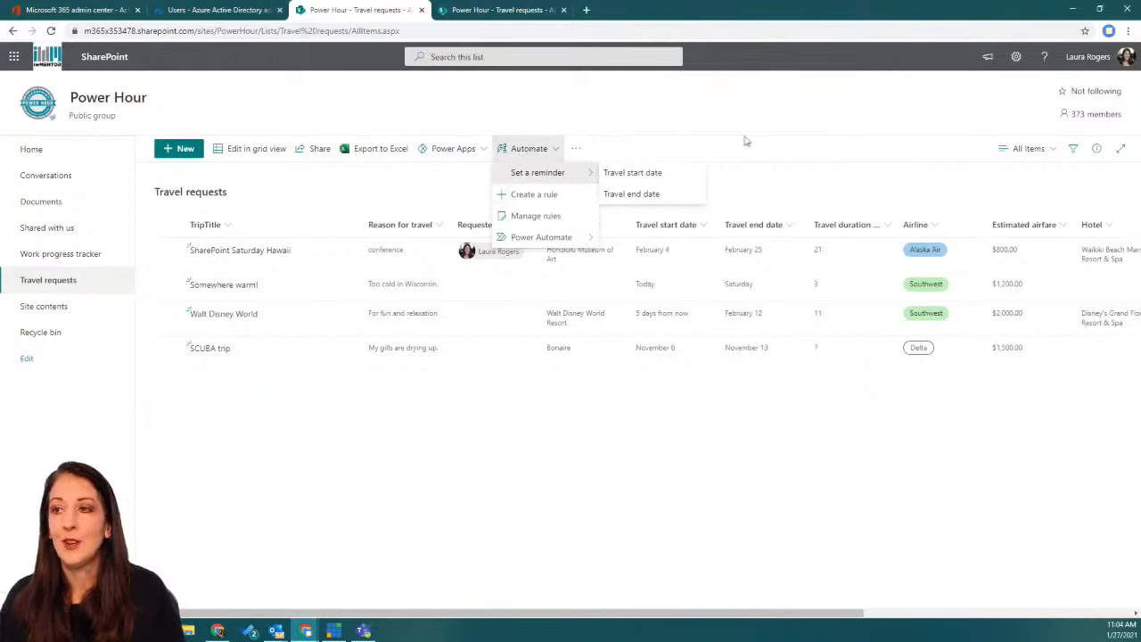
pyautogui.click(852, 136)
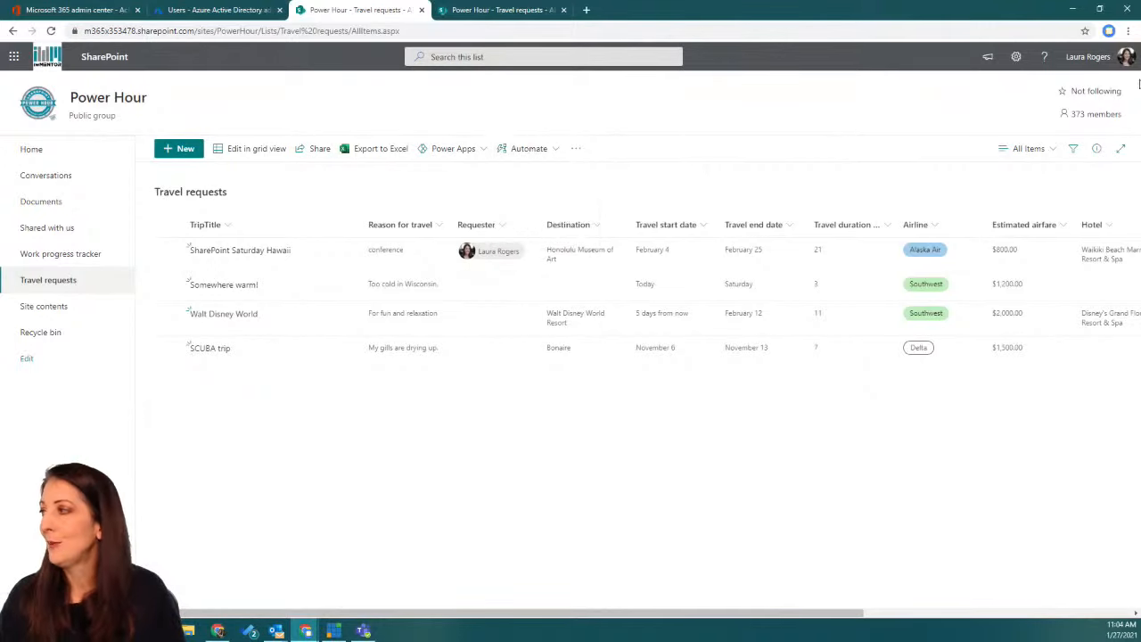
pyautogui.click(1128, 30)
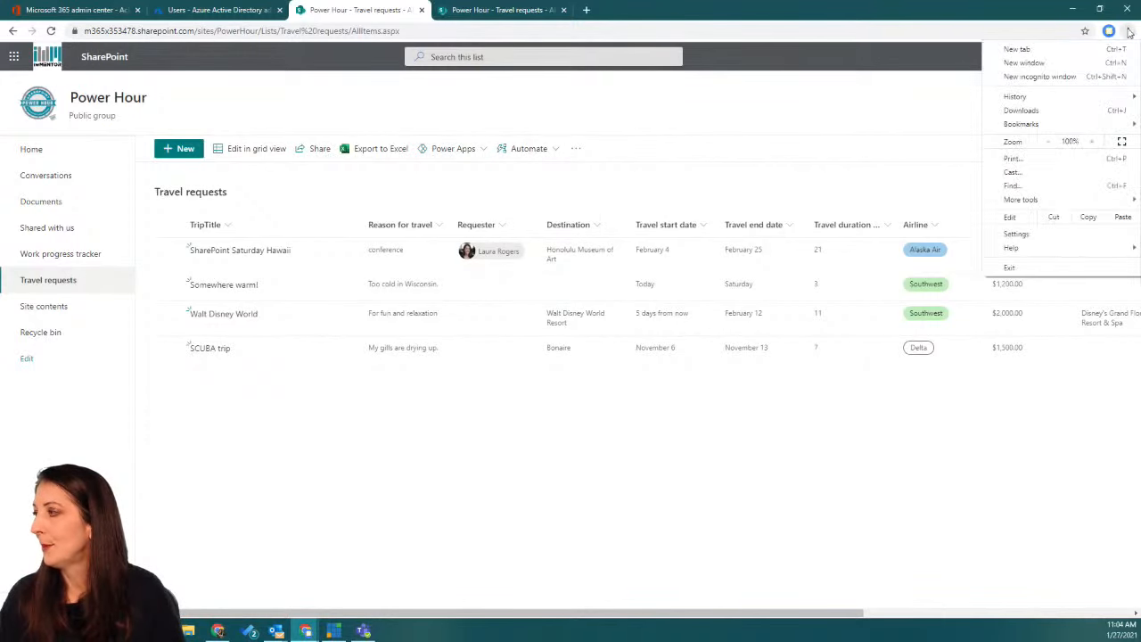
pyautogui.click(1091, 141)
pyautogui.click(1127, 30)
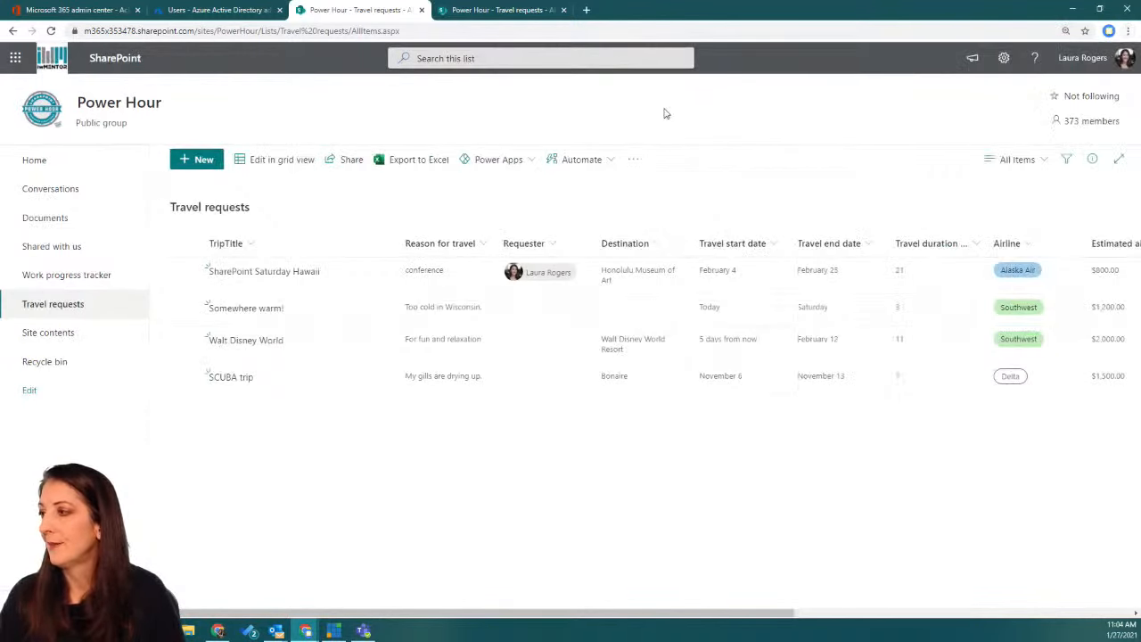
# Step: Create a rule on the Travel requests list that sends email to Me when a new item is created
pyautogui.click(584, 160)
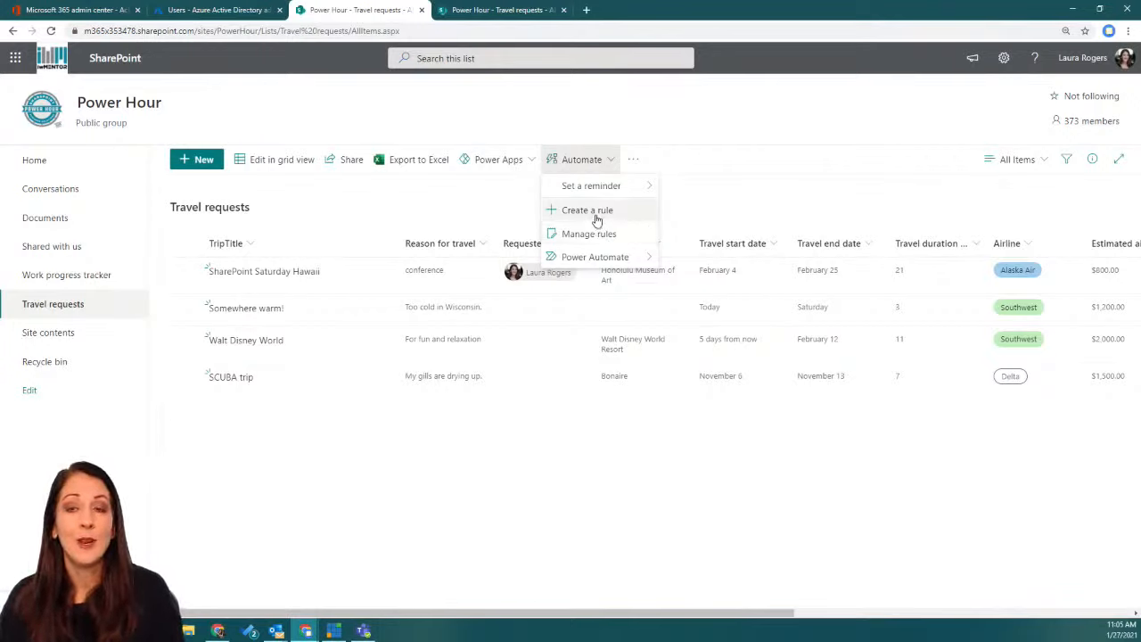
pyautogui.click(596, 214)
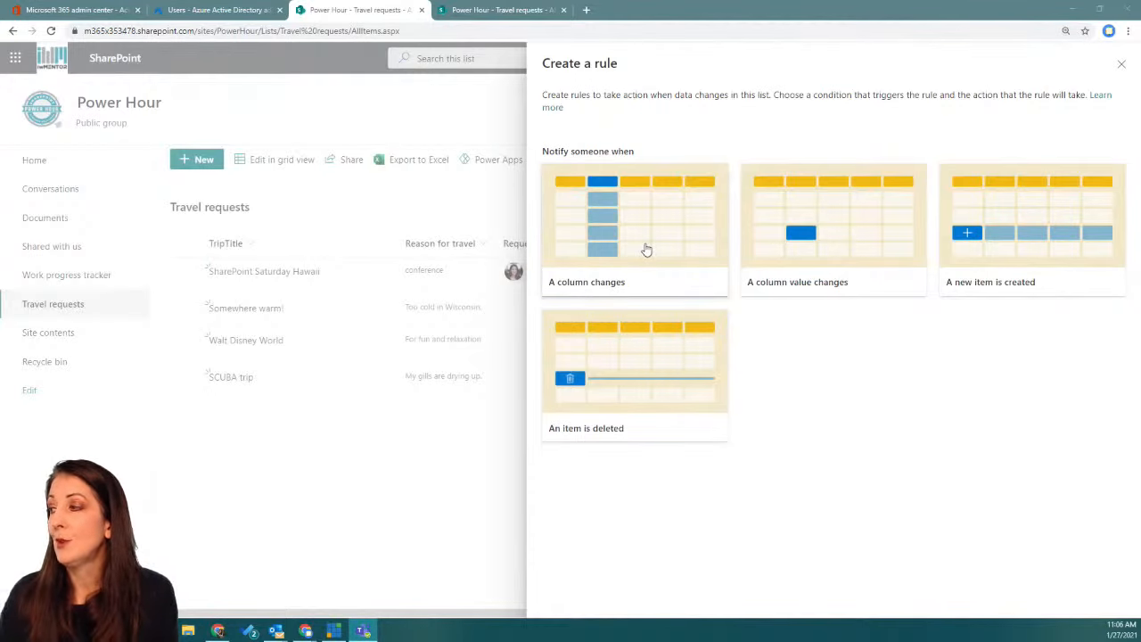
pyautogui.click(988, 232)
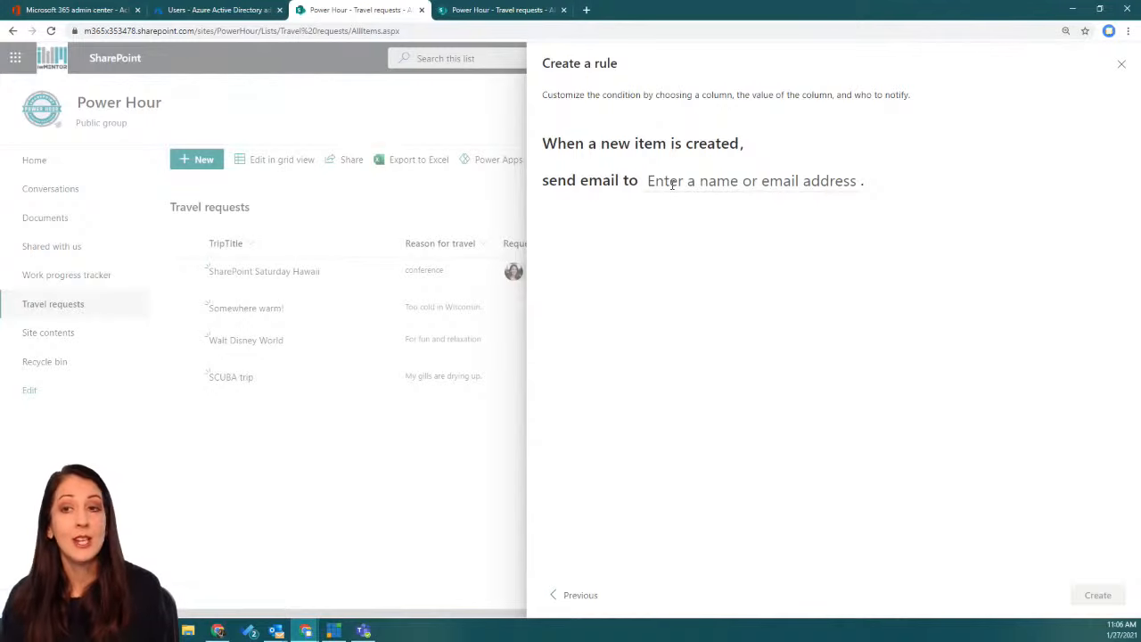
pyautogui.click(673, 183)
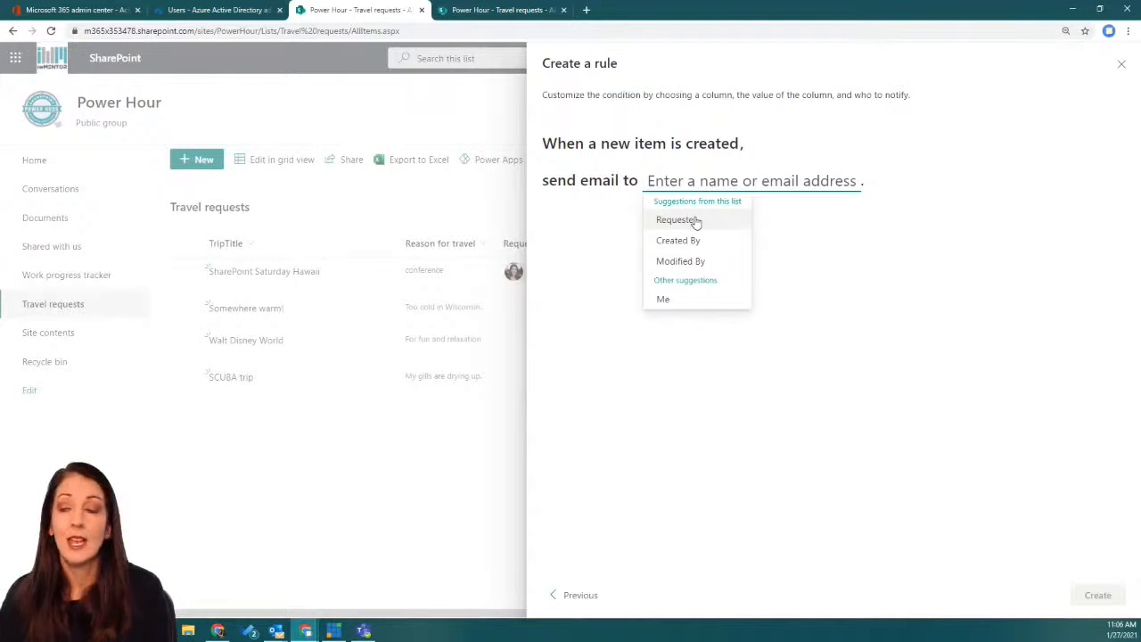
pyautogui.click(664, 300)
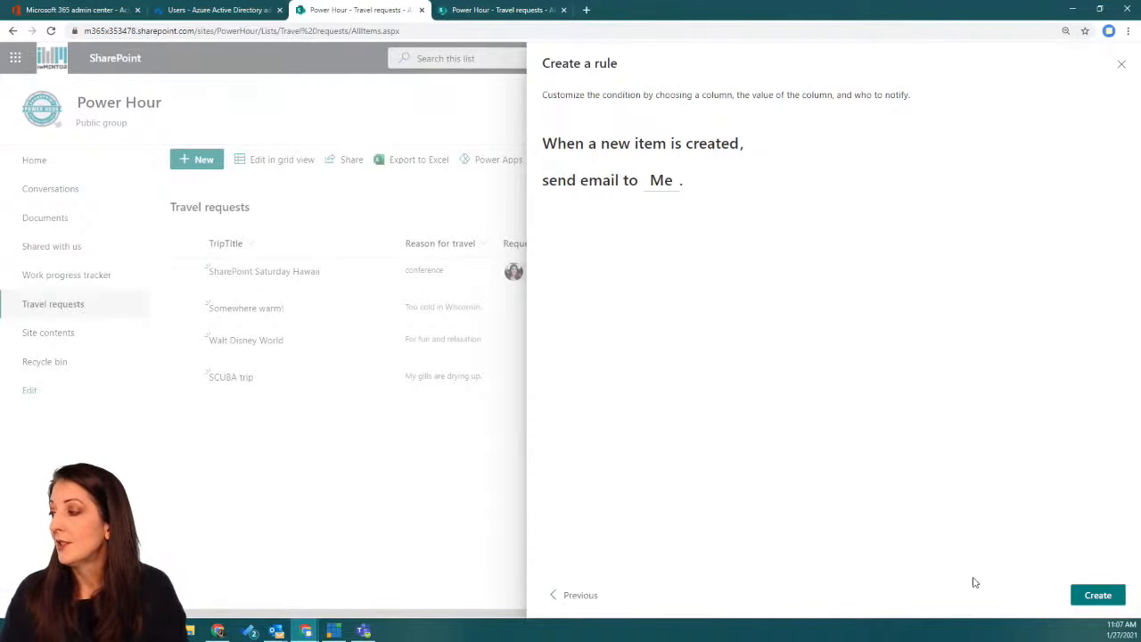
pyautogui.click(1087, 597)
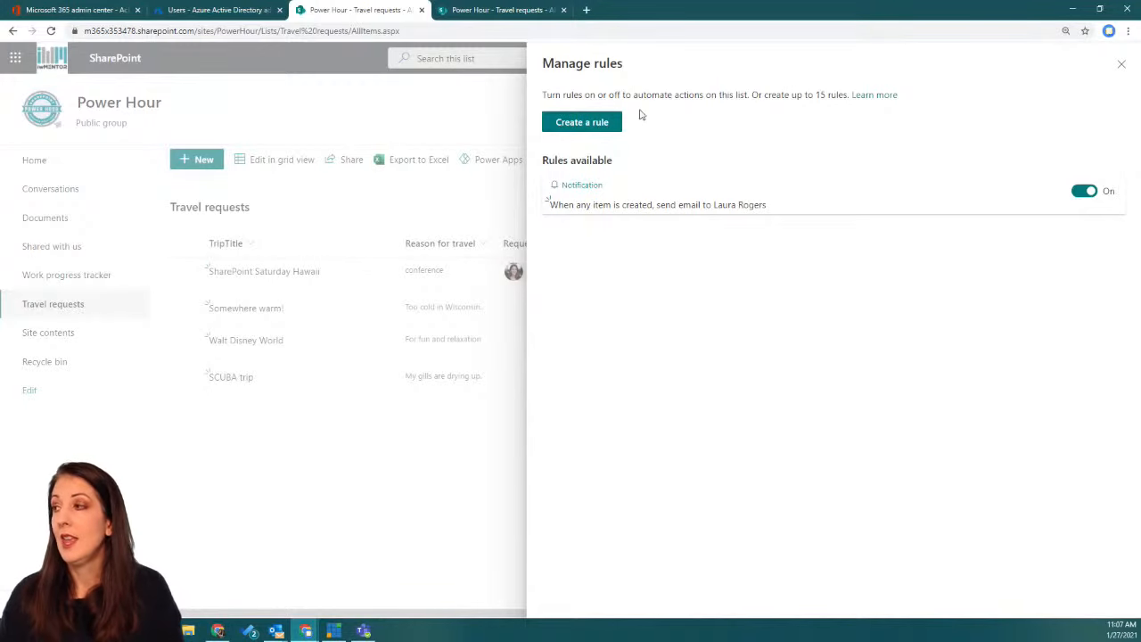
# Step: Close the rule overview, reopen it for the Travel requests list and start another rule
pyautogui.click(1121, 69)
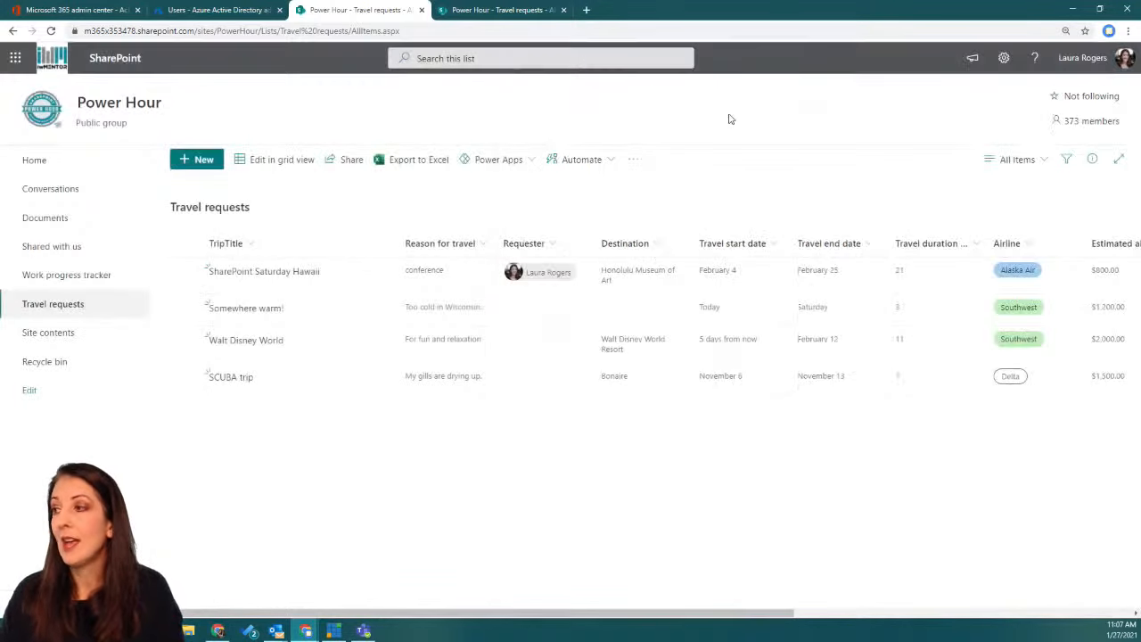
pyautogui.click(571, 159)
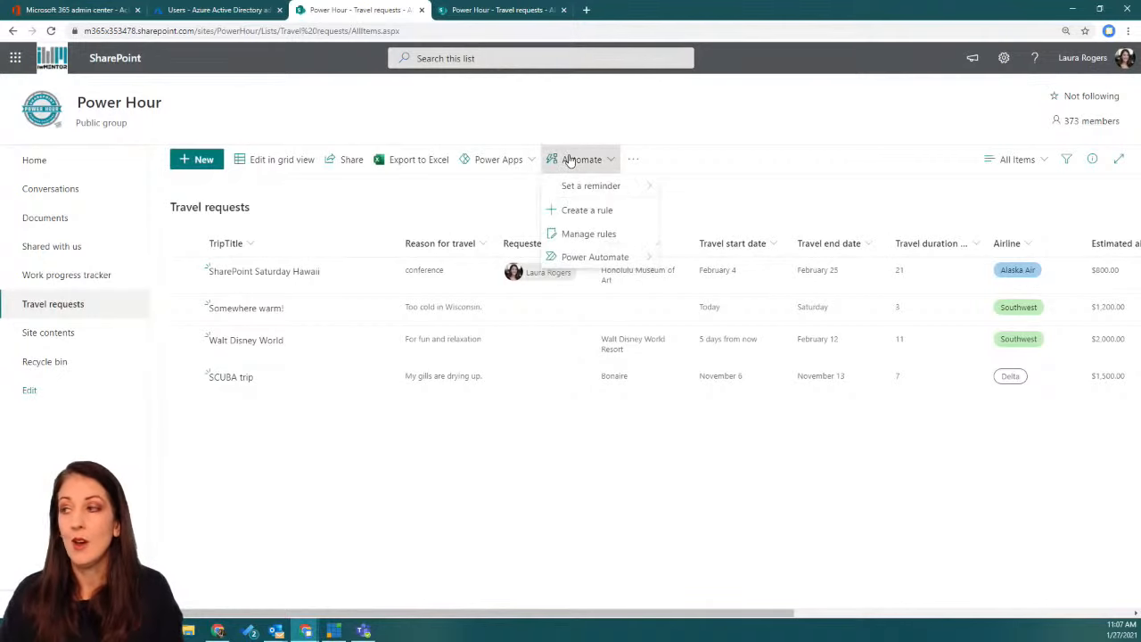
pyautogui.click(575, 235)
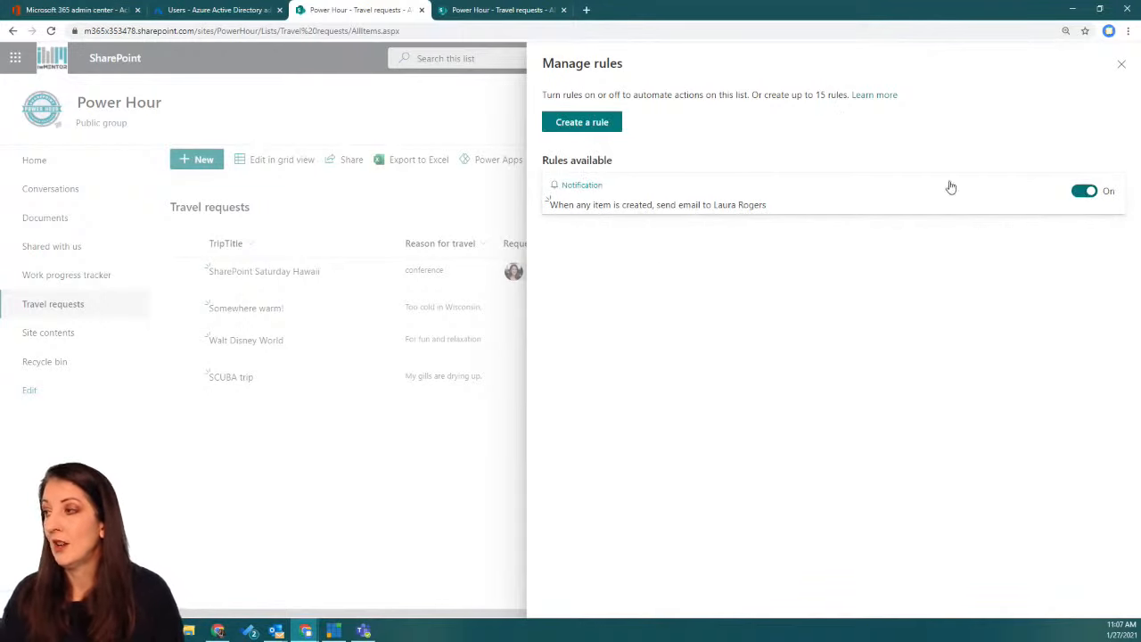
pyautogui.click(592, 122)
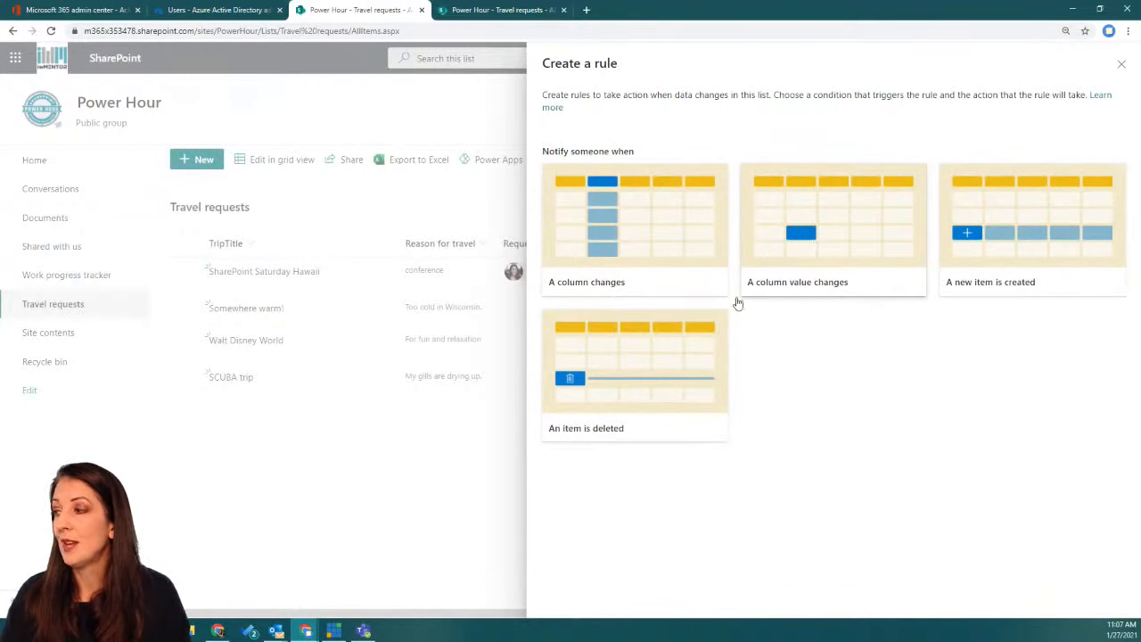
pyautogui.click(650, 243)
pyautogui.click(667, 150)
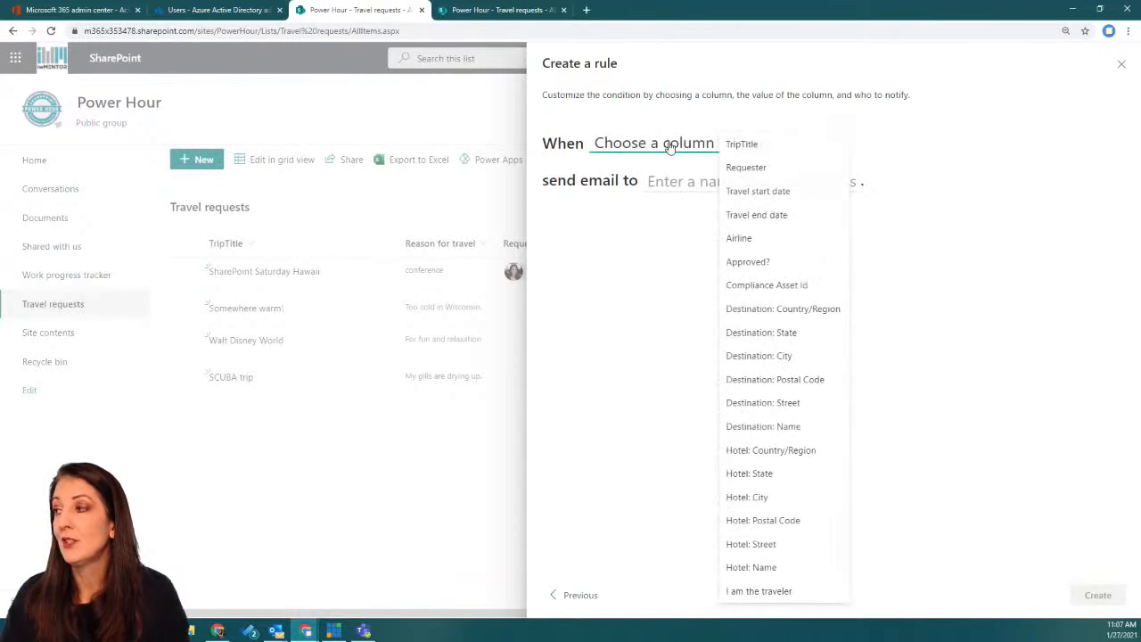
pyautogui.click(764, 264)
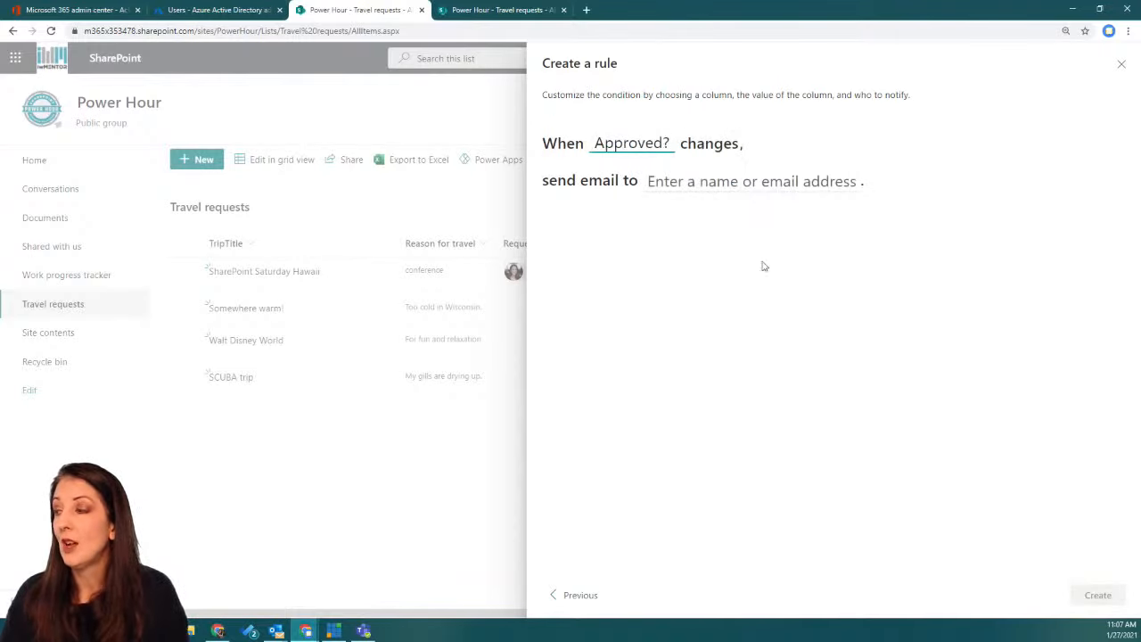
pyautogui.click(677, 181)
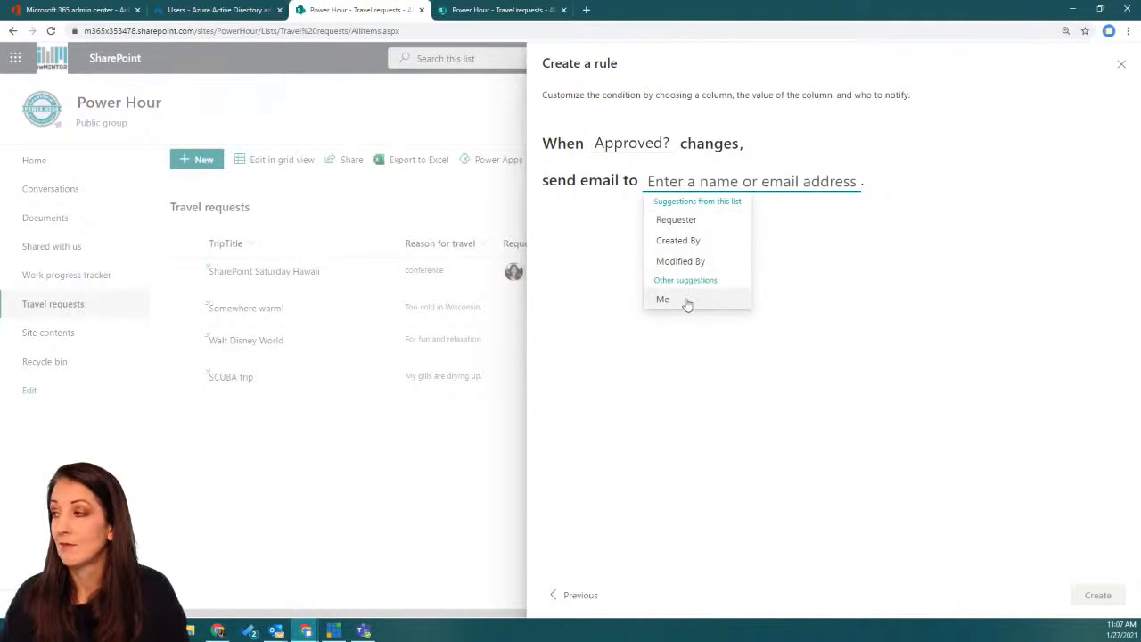
pyautogui.click(571, 595)
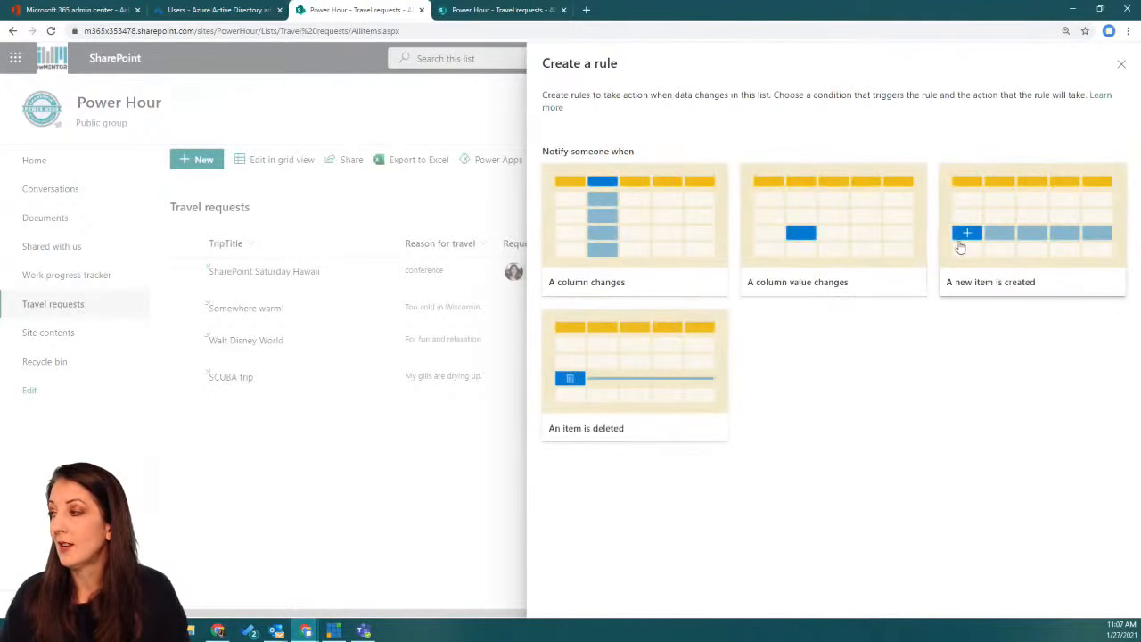
# Step: Choose the column value change rule type and set its condition to Airline is Southwest
pyautogui.click(861, 239)
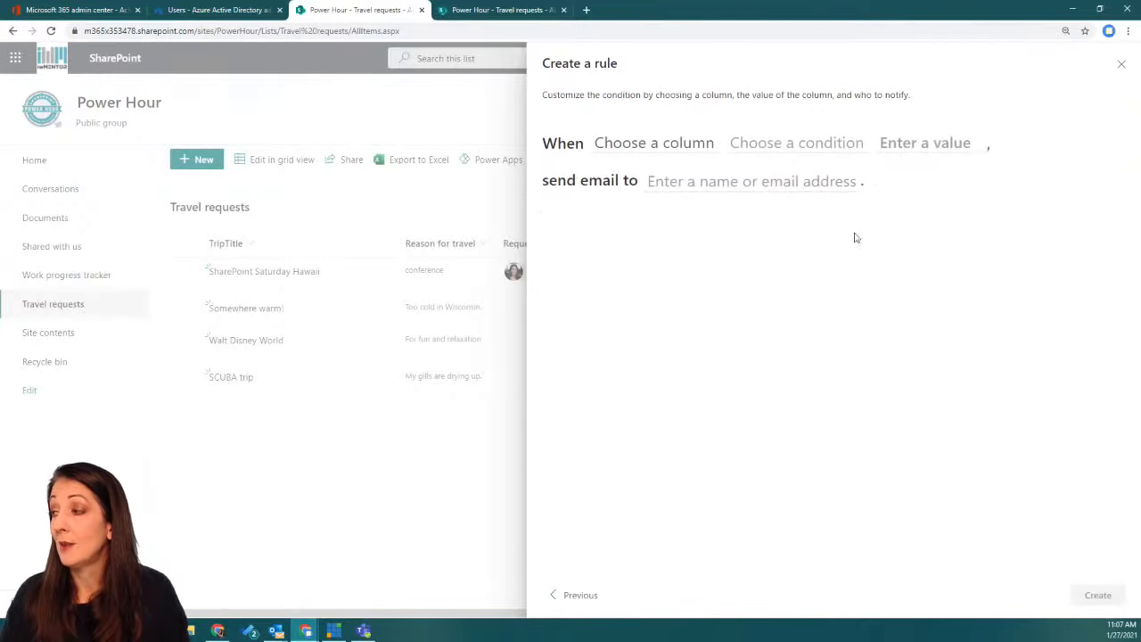
pyautogui.click(653, 143)
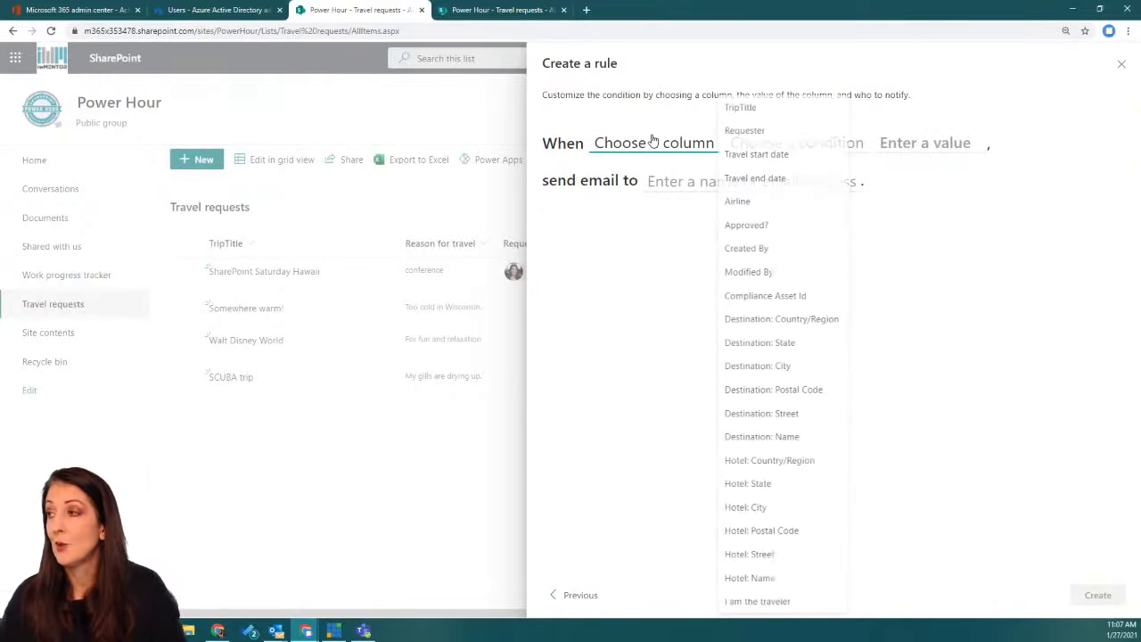
pyautogui.click(747, 201)
pyautogui.click(733, 144)
pyautogui.click(726, 164)
pyautogui.click(739, 151)
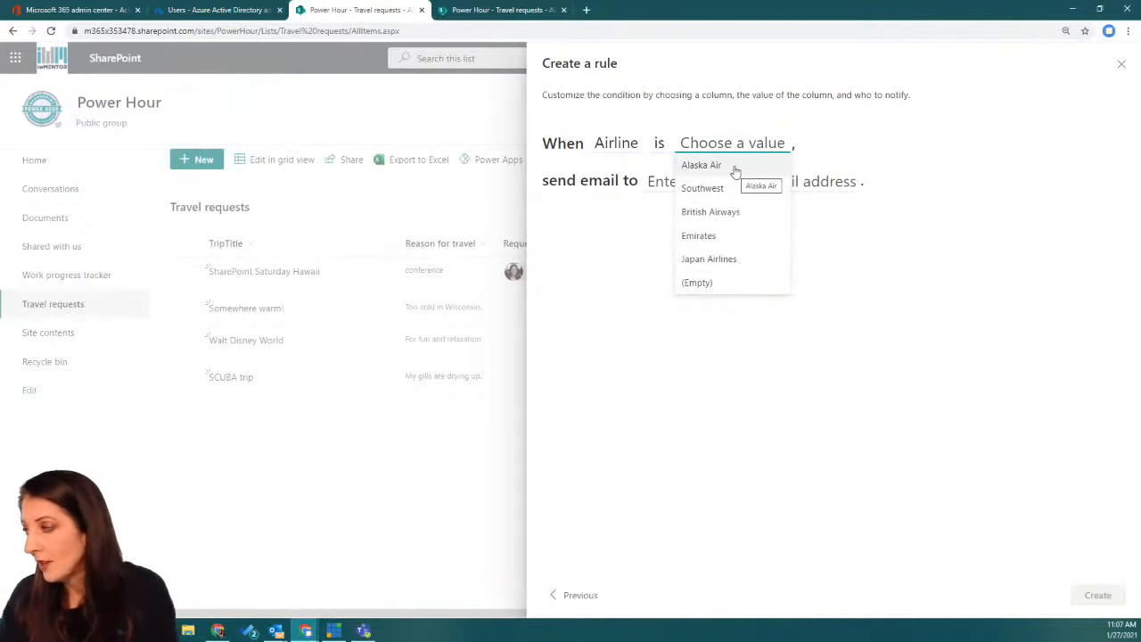
pyautogui.click(724, 188)
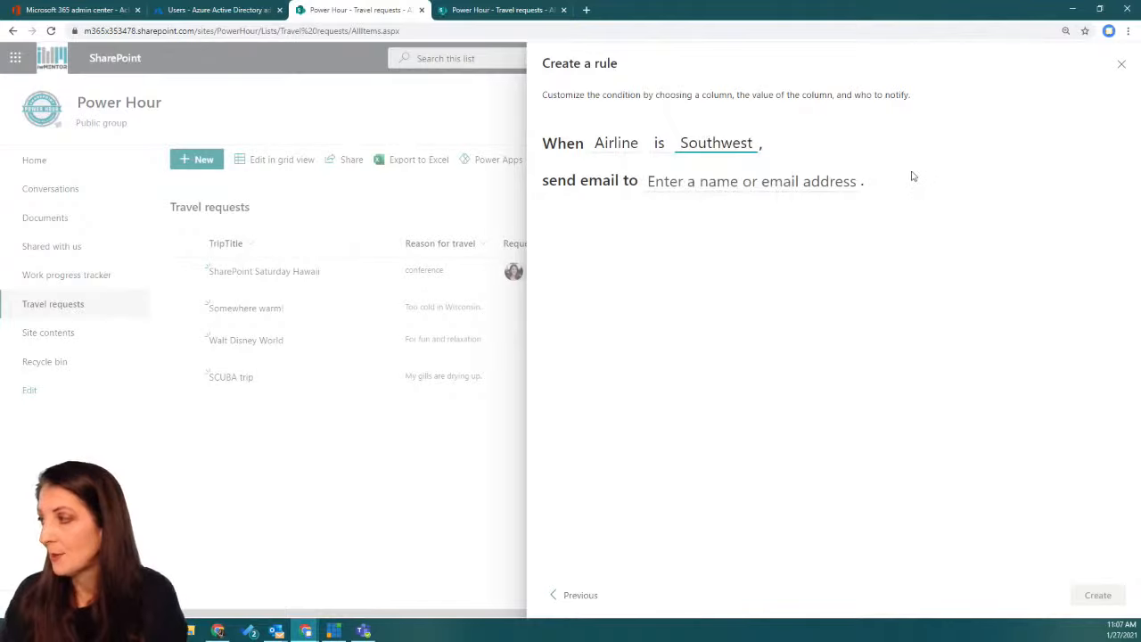
# Step: Set the Southwest airline rule to send email to Me and create the rule
pyautogui.click(735, 183)
pyautogui.click(675, 303)
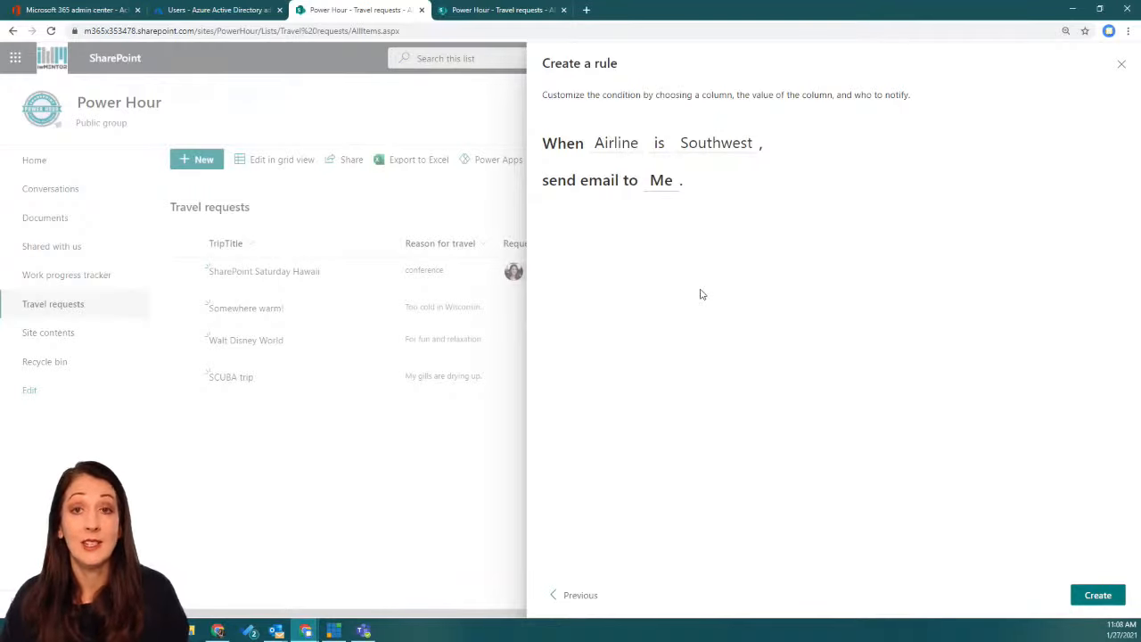
pyautogui.click(1100, 598)
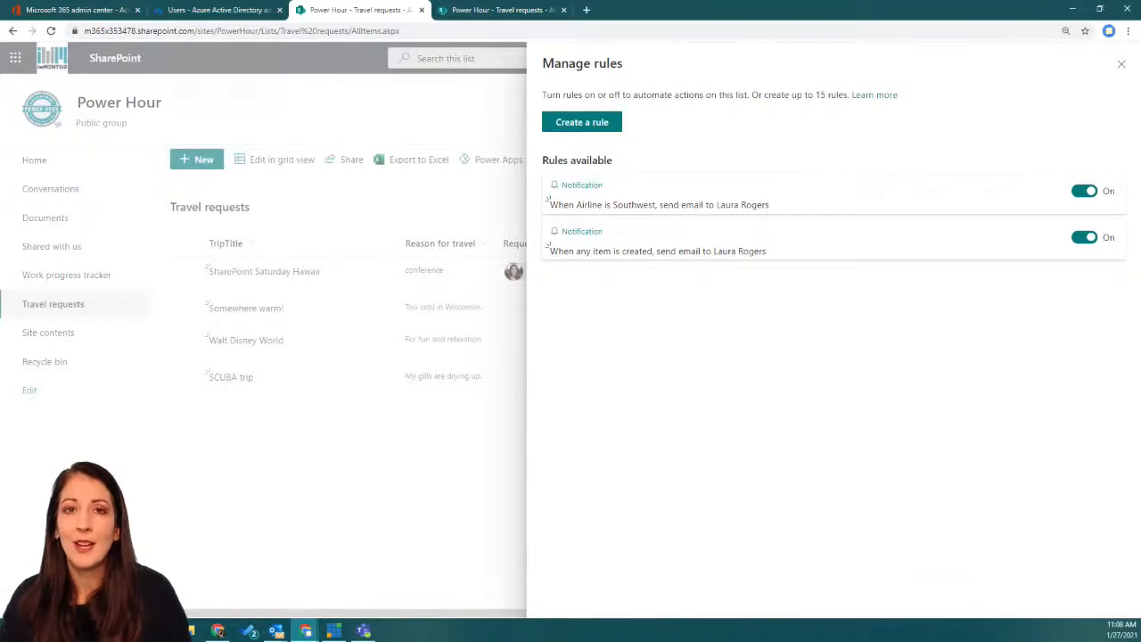
# Step: Switch to Outlook and view the SharePoint notification email about an item added to the Power Hour Signups list
pyautogui.hotkey('alt', 'Tab')
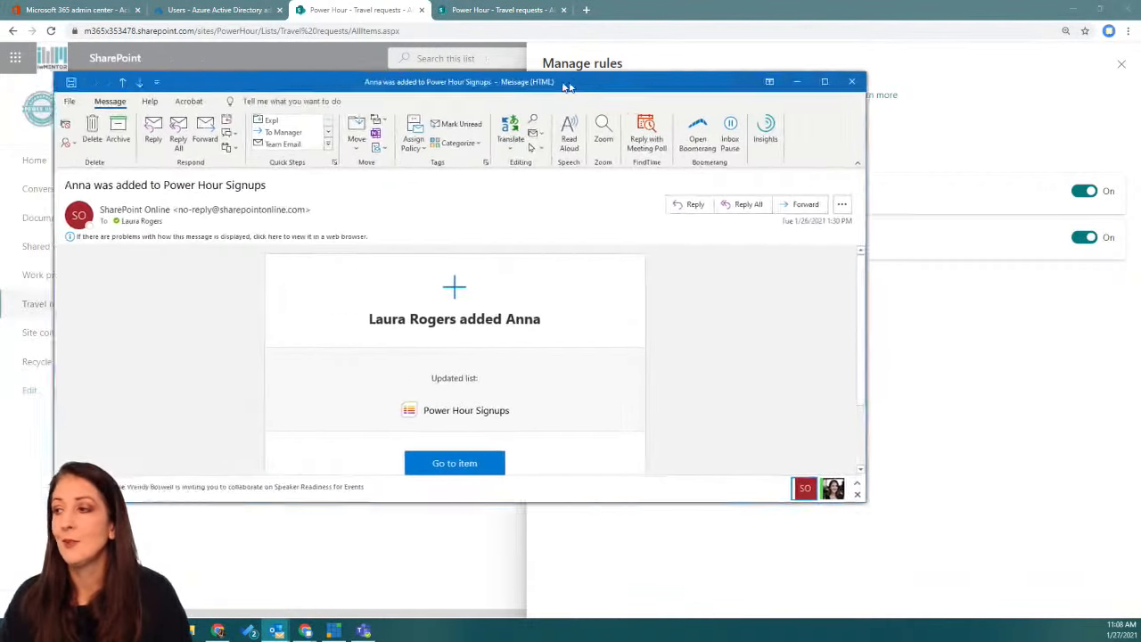
pyautogui.moveTo(565, 87); pyautogui.dragTo(678, 89)
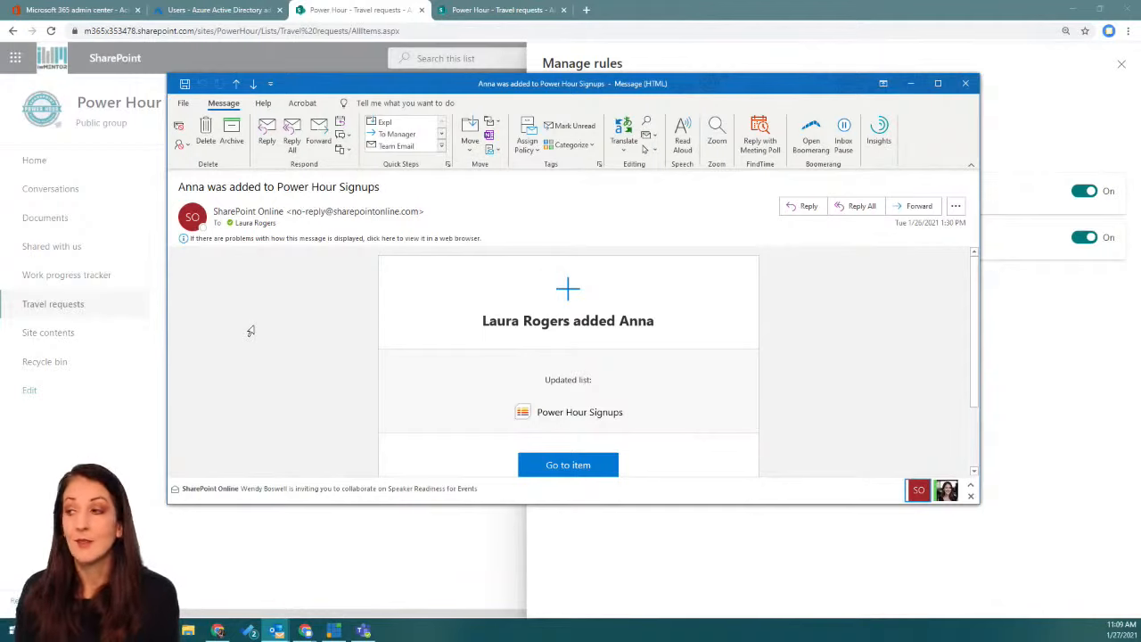
# Step: Examine the SharePoint notification email, including the added item's title, the updated list and the link to the item
pyautogui.scroll(-2, 863, 344)
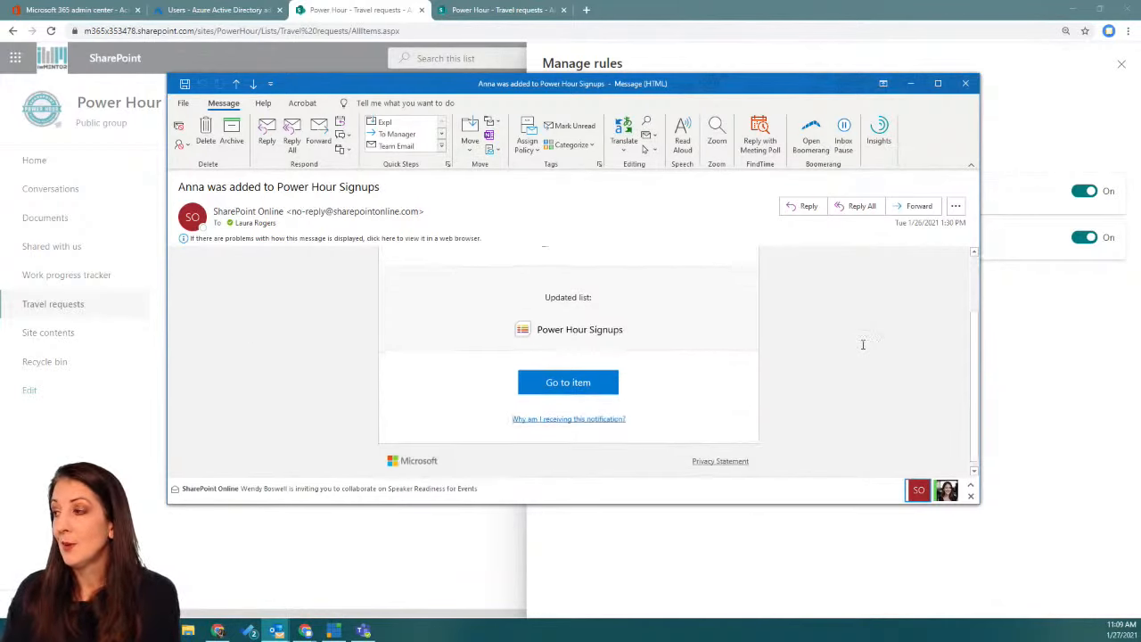
pyautogui.scroll(1, 863, 344)
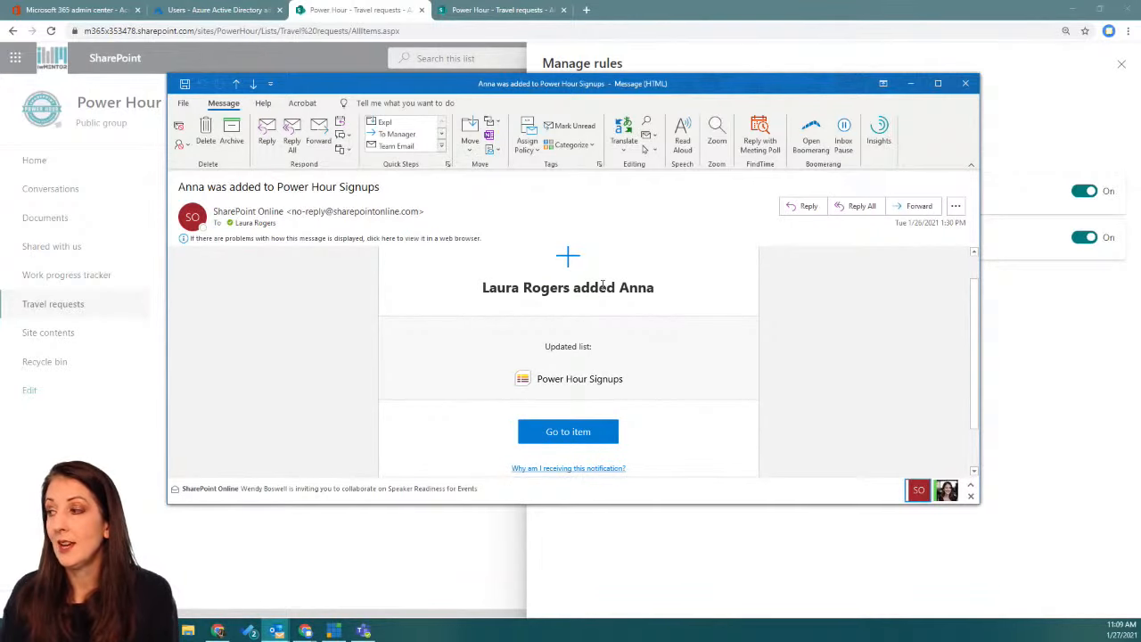
pyautogui.scroll(1, 603, 285)
pyautogui.moveTo(620, 318); pyautogui.dragTo(664, 319)
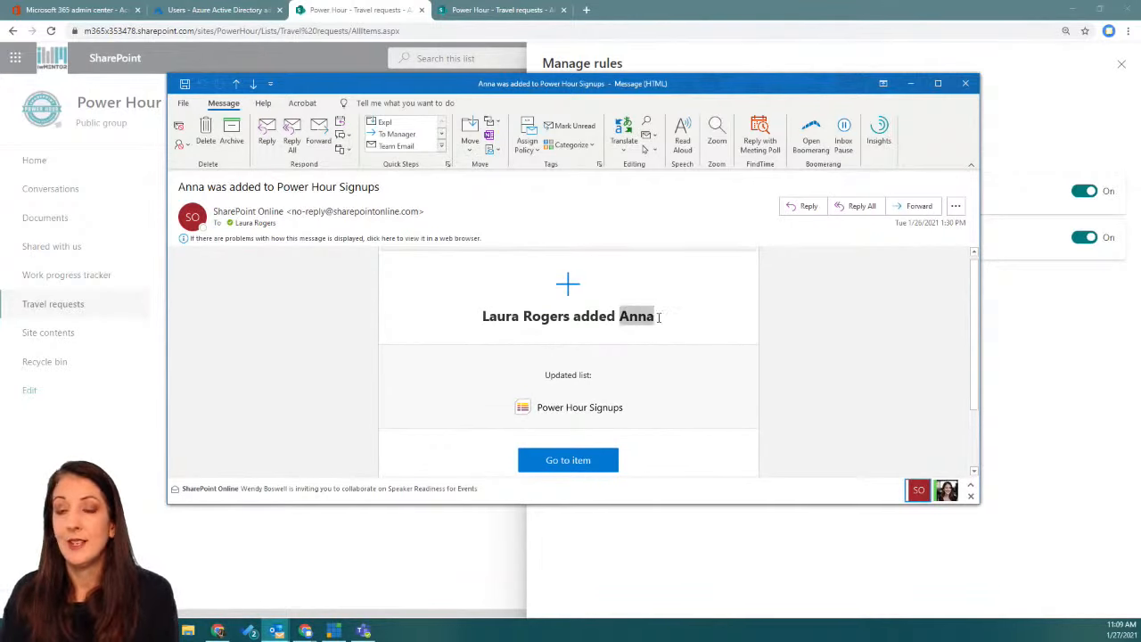
pyautogui.click(724, 325)
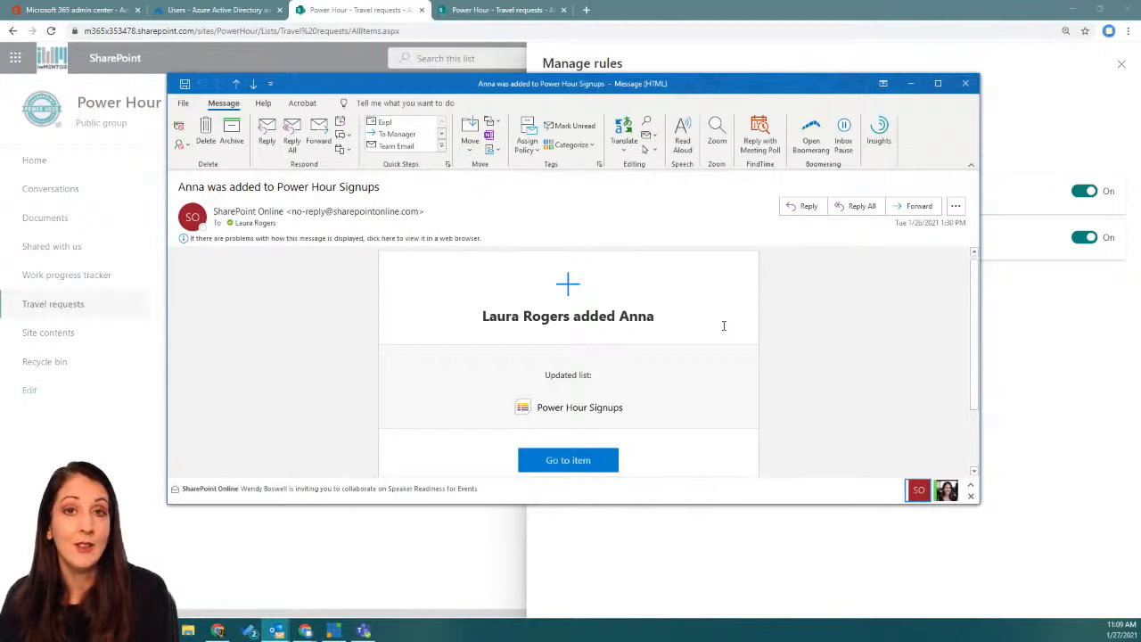
pyautogui.moveTo(628, 316); pyautogui.dragTo(664, 309)
pyautogui.click(659, 310)
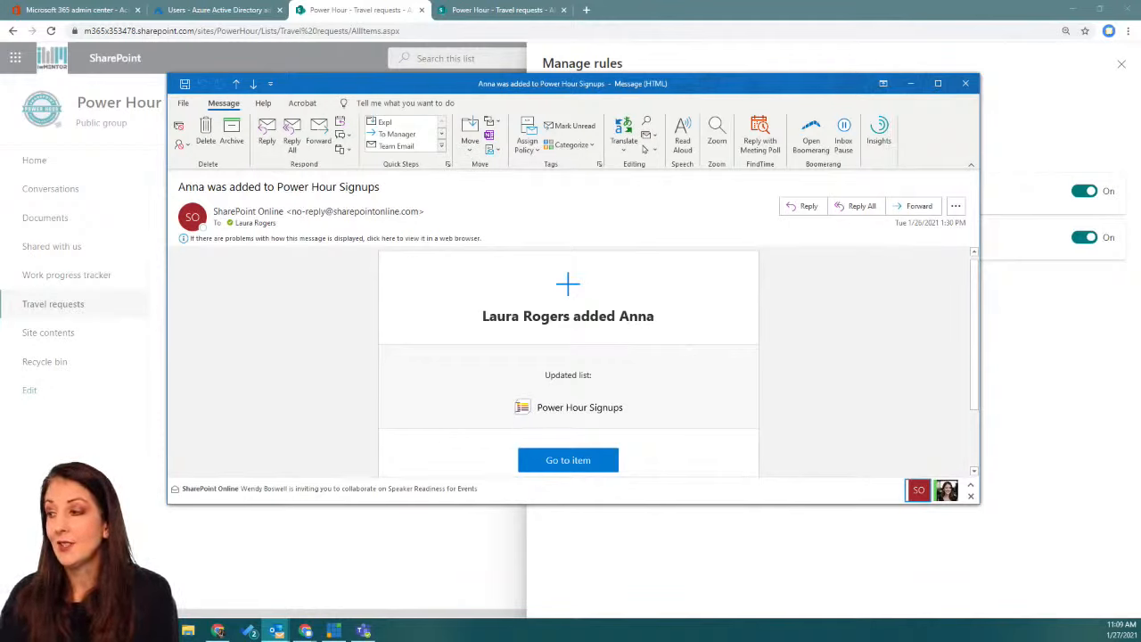
pyautogui.scroll(-1, 632, 408)
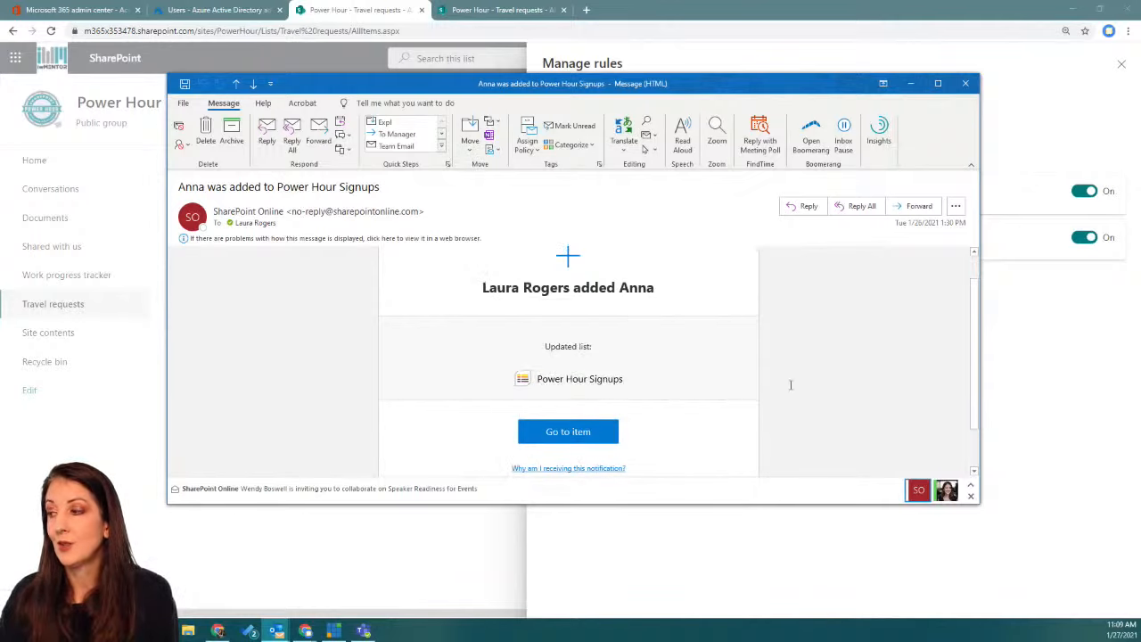
pyautogui.scroll(-2, 798, 381)
pyautogui.scroll(1, 690, 350)
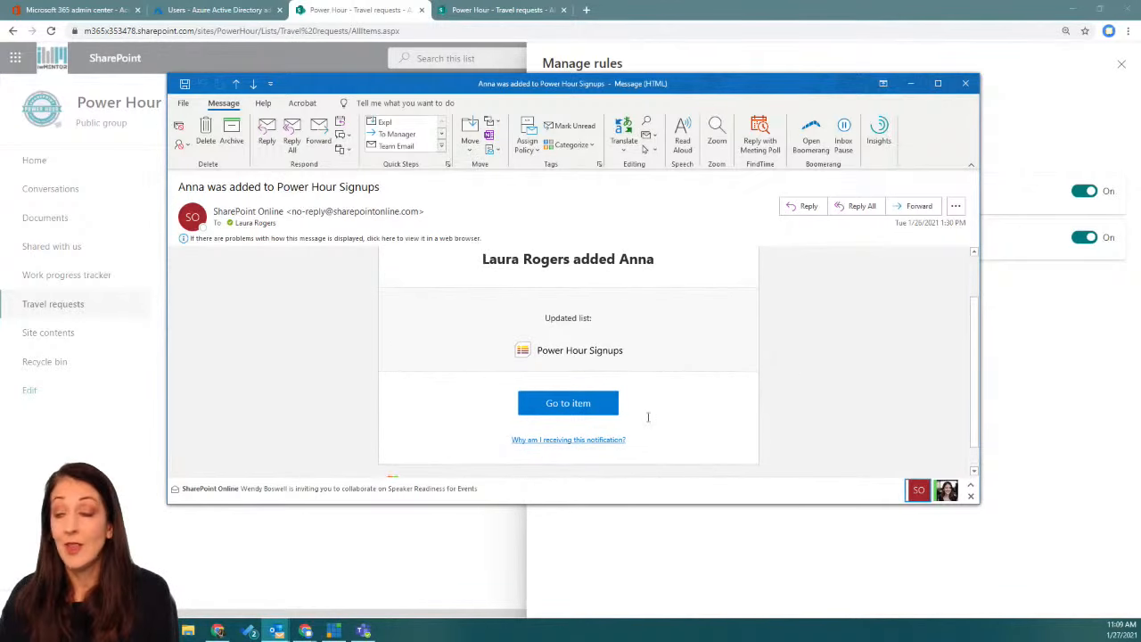
# Step: Open the email's explanation of why the notification was received and follow it to the support article on editing rules
pyautogui.moveTo(595, 568); pyautogui.dragTo(595, 569)
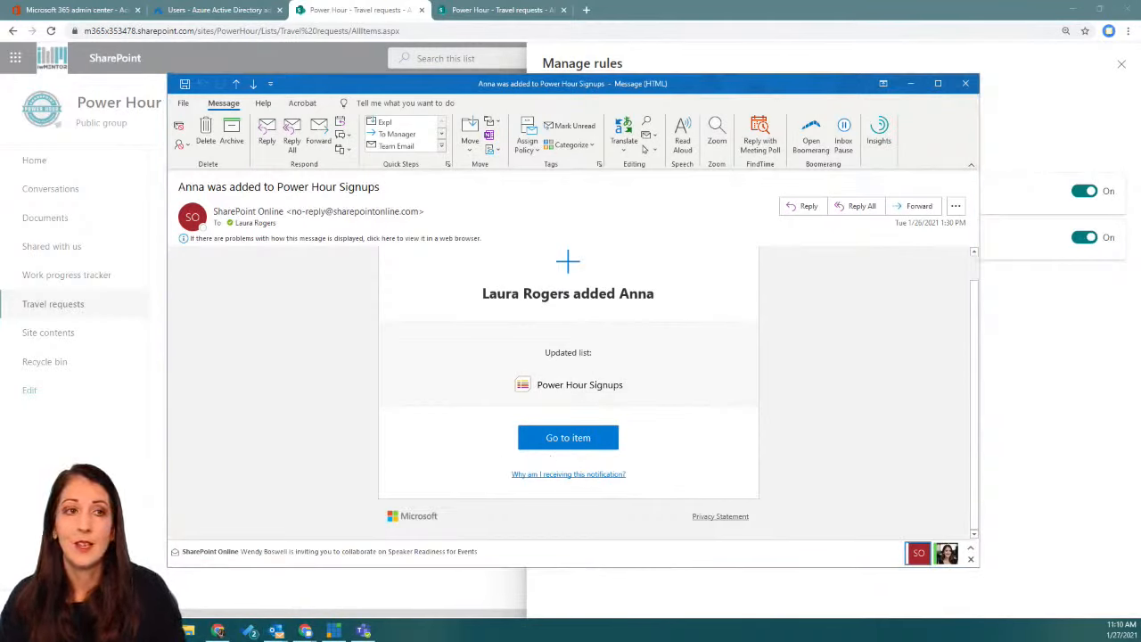
pyautogui.moveTo(2, 27); pyautogui.dragTo(682, 29)
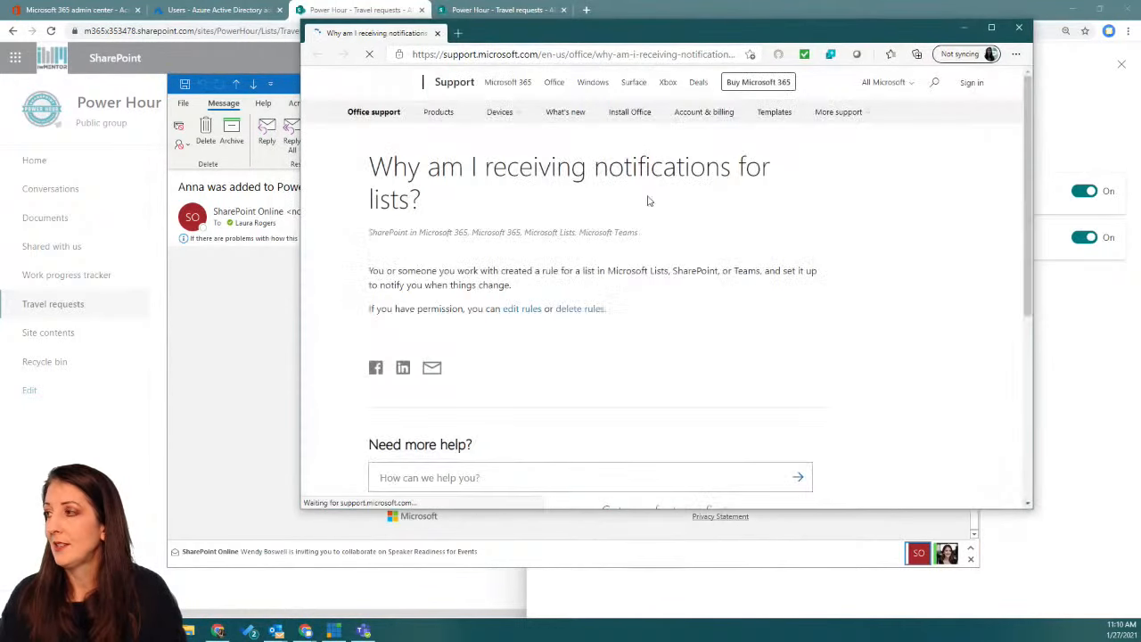
pyautogui.scroll(-3, 537, 255)
pyautogui.scroll(2, 537, 254)
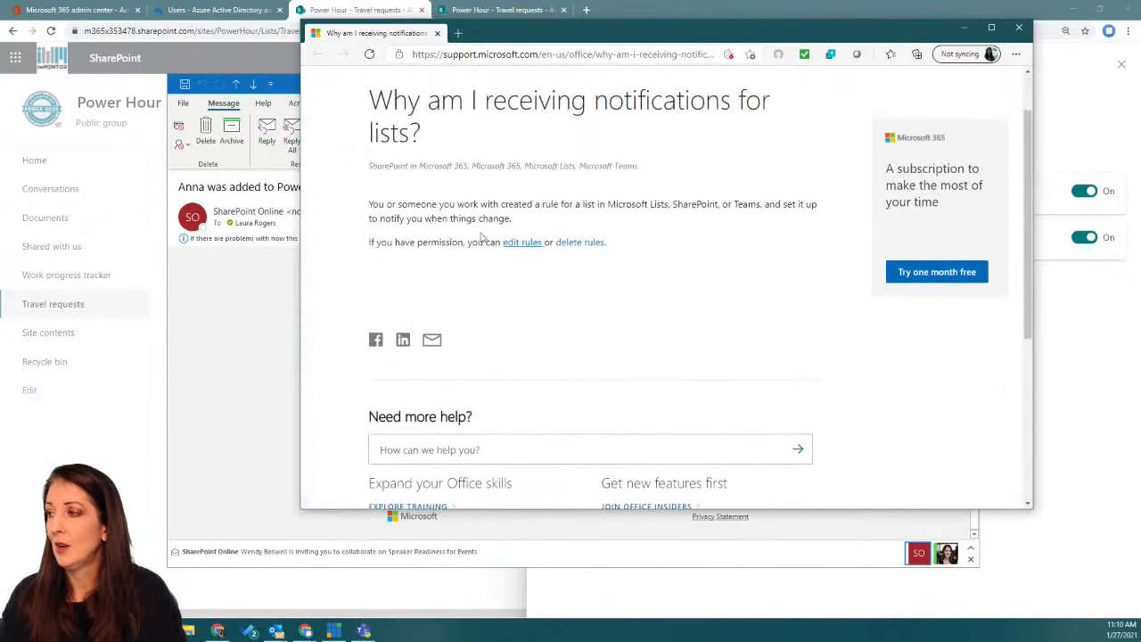
pyautogui.click(523, 243)
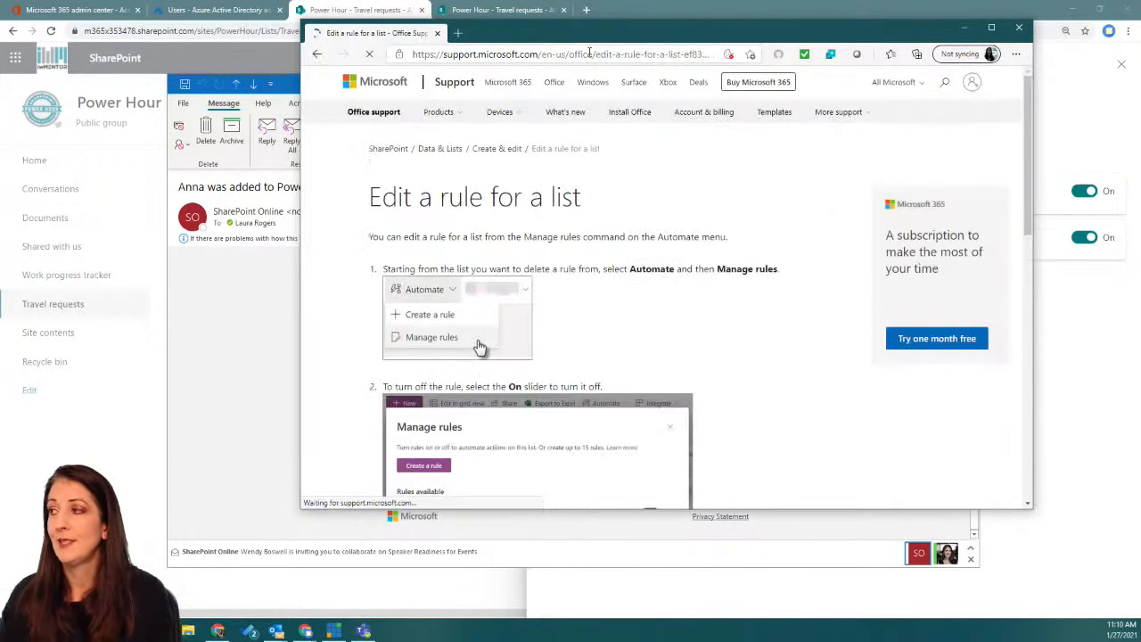
pyautogui.click(589, 52)
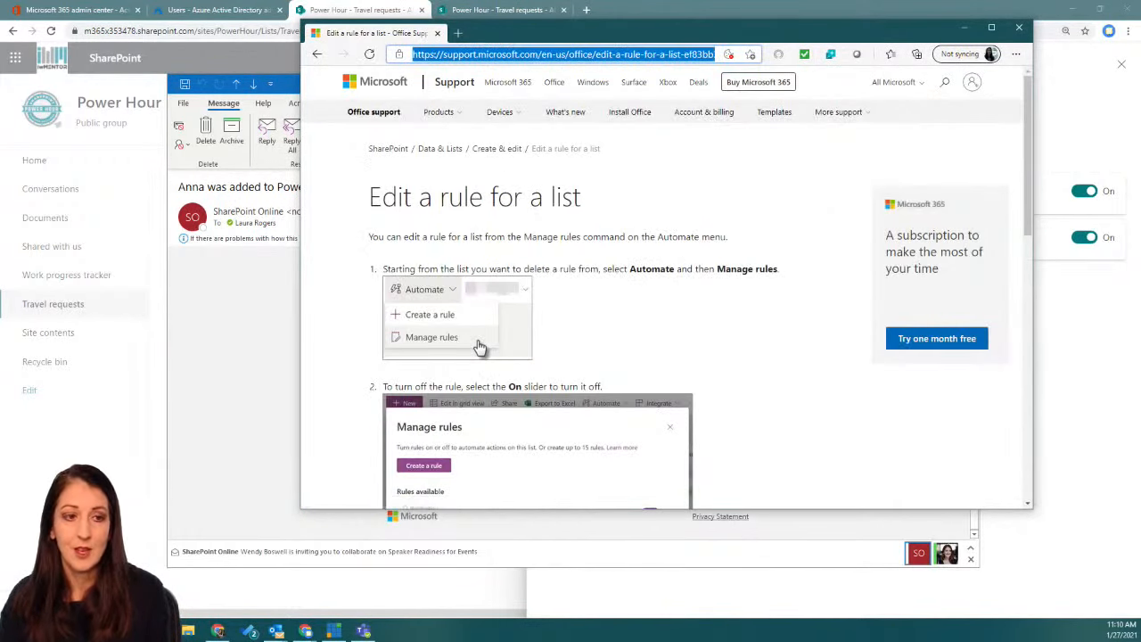
# Step: Leave the support article, close the notification email and close the Travel requests rule overview
pyautogui.hotkey('alt', 'Tab')
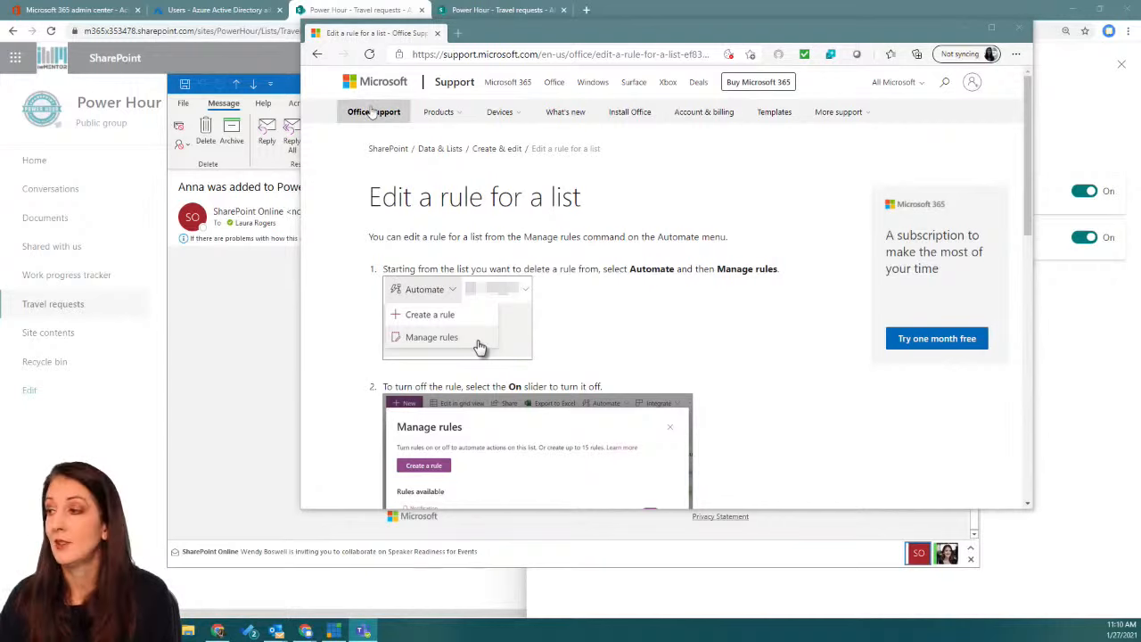
pyautogui.moveTo(856, 35); pyautogui.dragTo(0, 107)
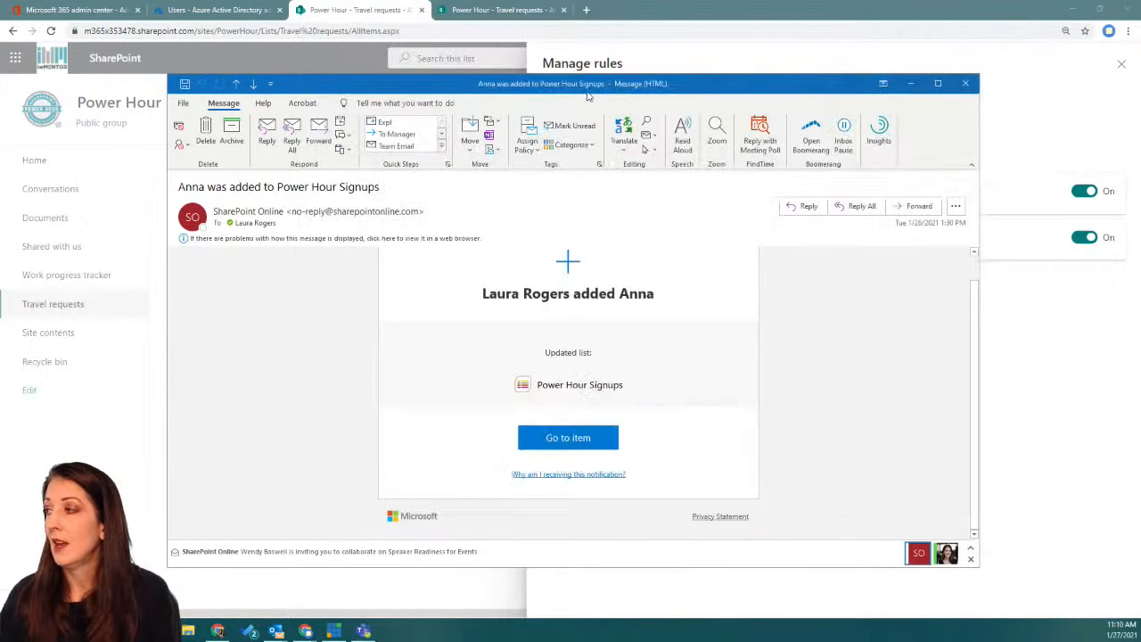
pyautogui.click(965, 83)
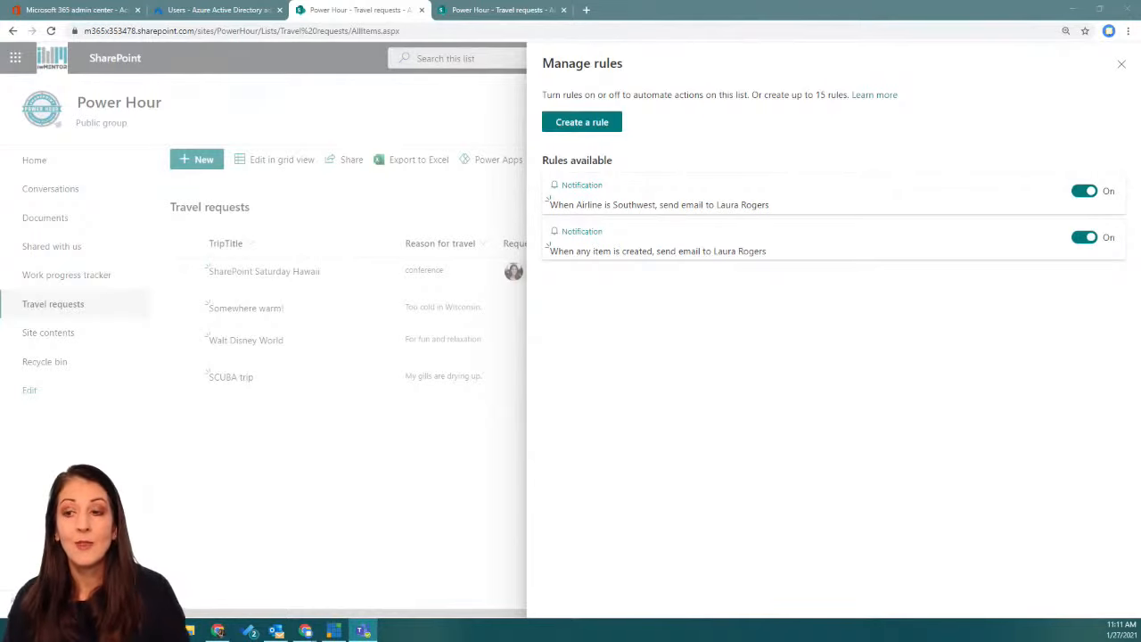
pyautogui.click(1121, 63)
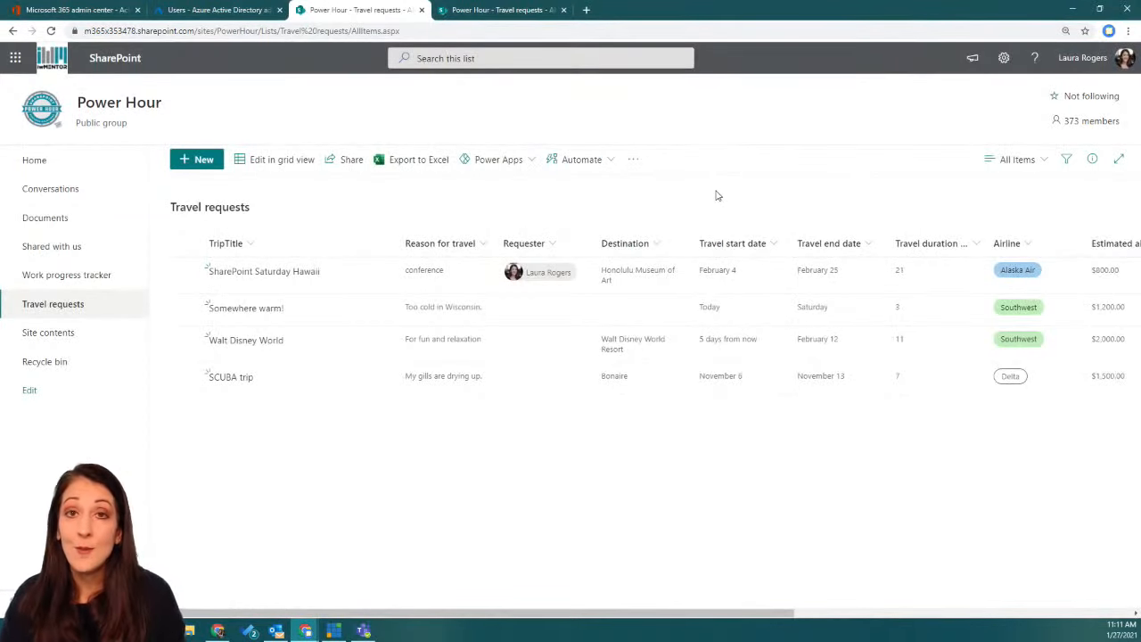
# Step: Look up the alert commands for the whole Travel requests list and for the SharePoint Saturday Hawaii item
pyautogui.click(632, 159)
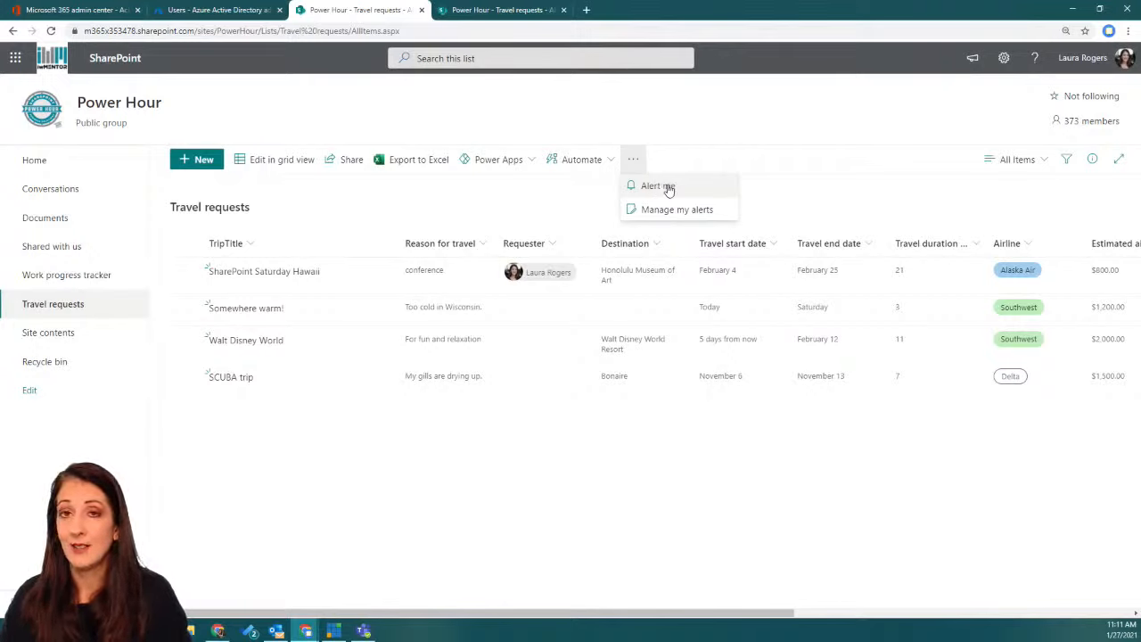
pyautogui.click(366, 221)
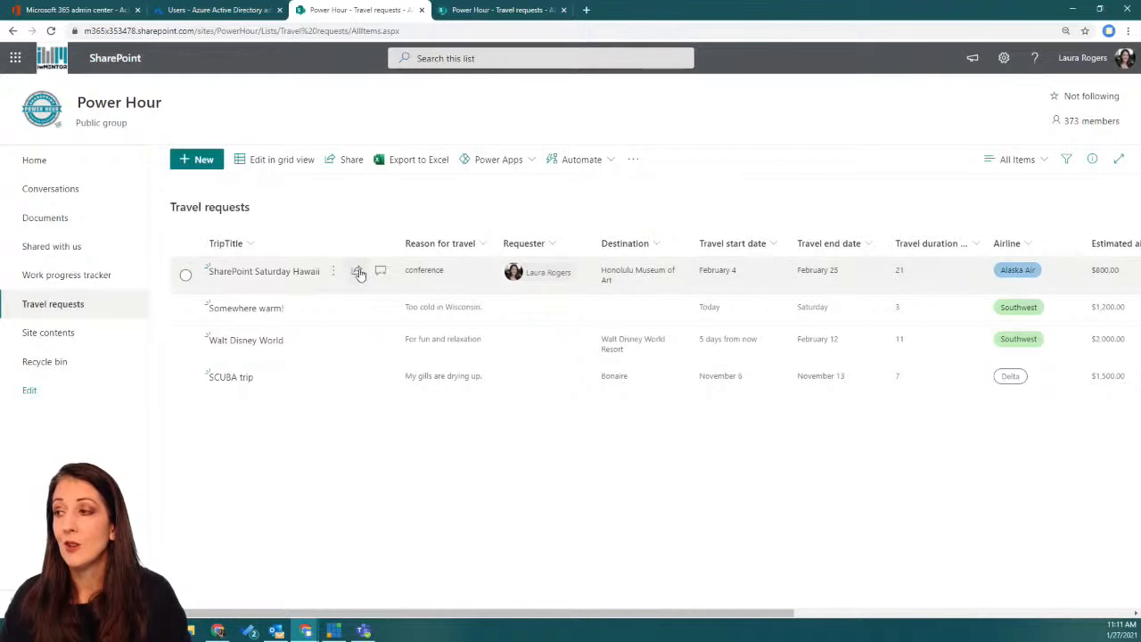
pyautogui.click(336, 272)
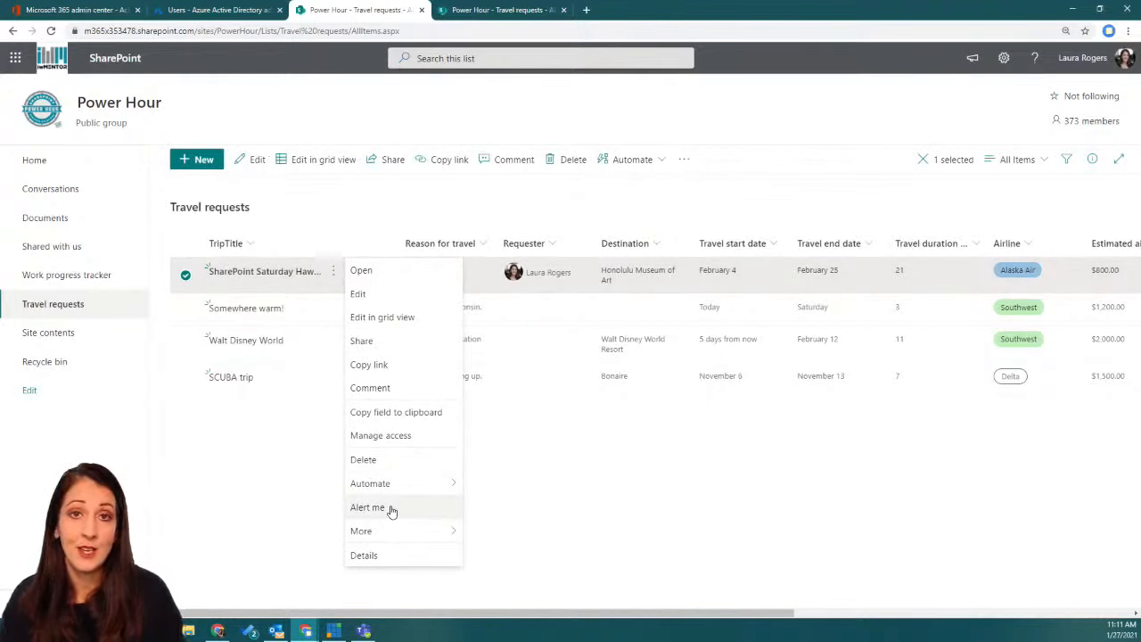
pyautogui.press('Escape')
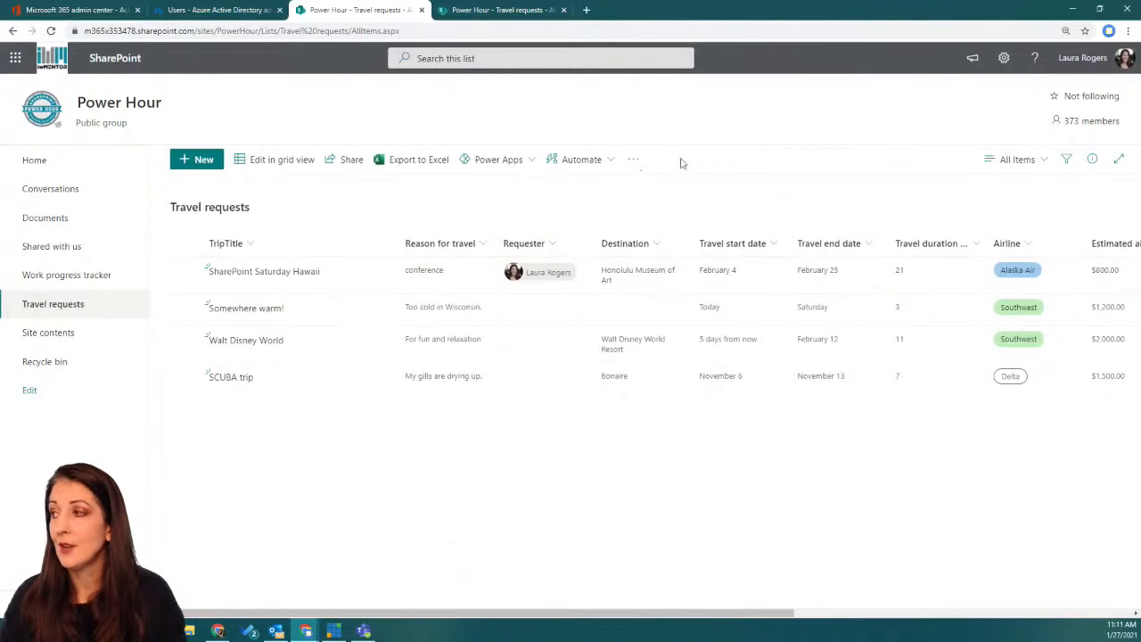
# Step: Start an alert for the Travel requests list, limit it to new items being added and put New before its title
pyautogui.click(632, 160)
pyautogui.click(644, 184)
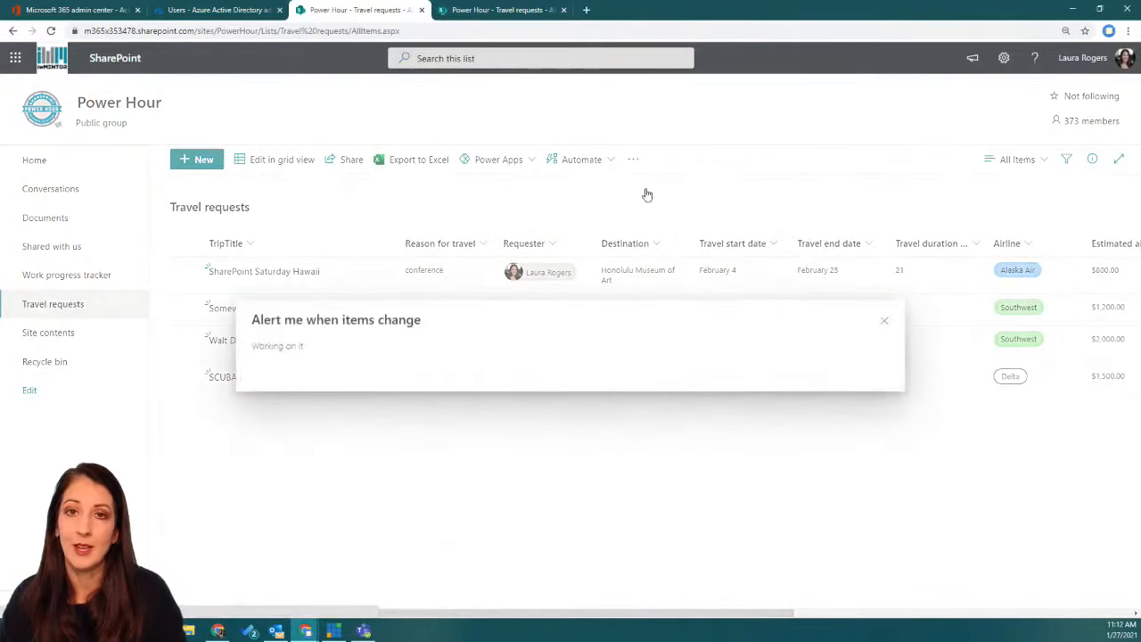
pyautogui.moveTo(622, 191); pyautogui.dragTo(461, 191)
pyautogui.click(527, 192)
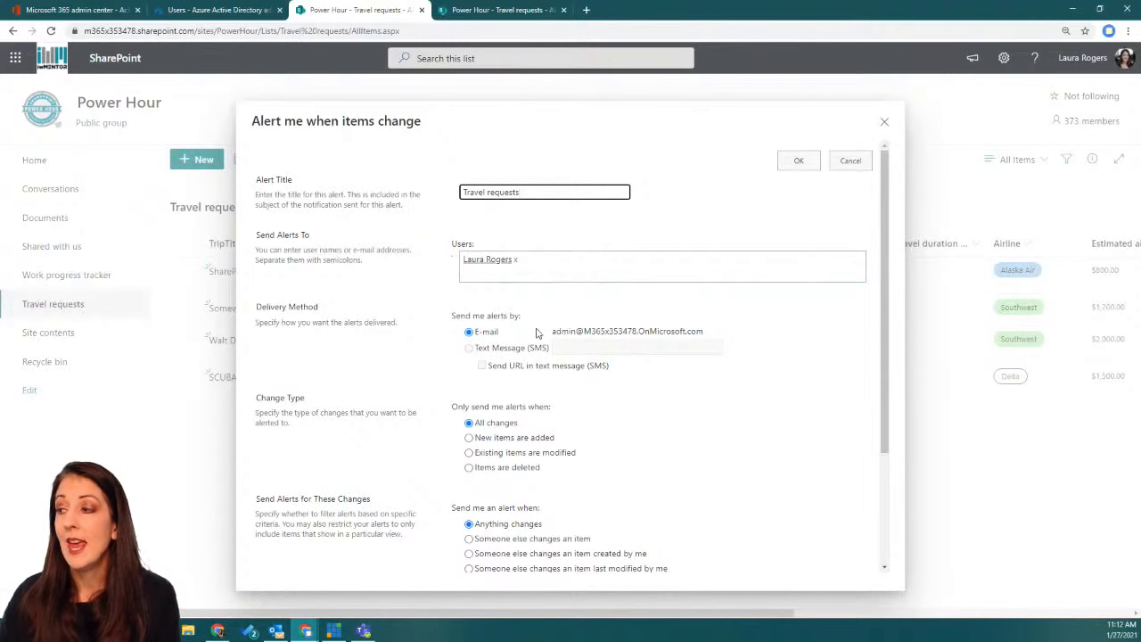
pyautogui.scroll(-3, 532, 321)
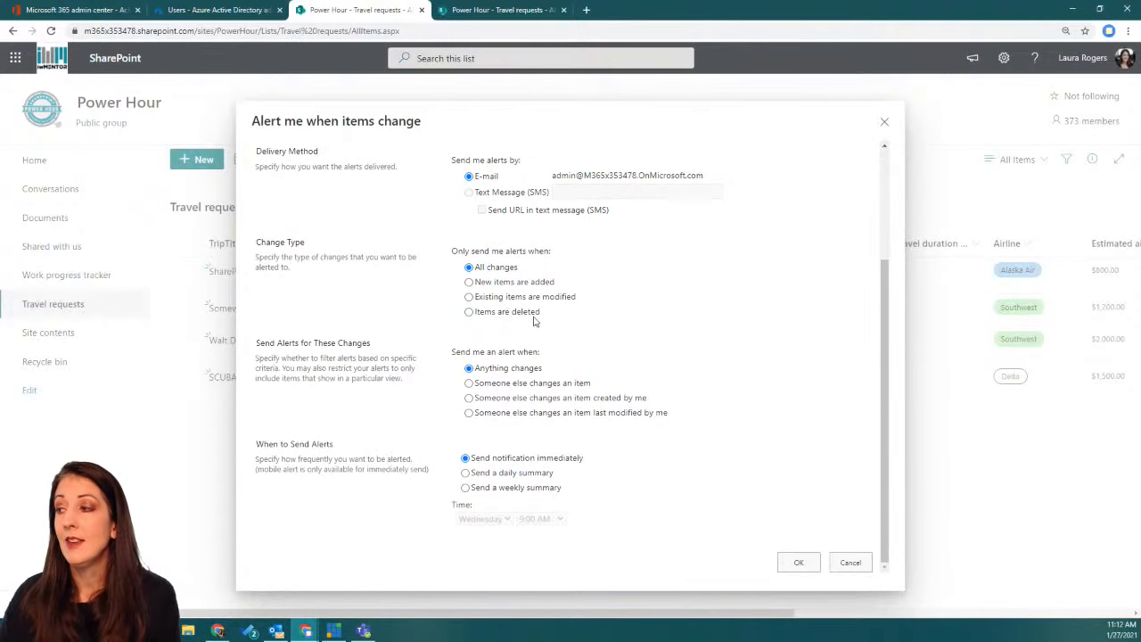
pyautogui.click(469, 282)
pyautogui.scroll(3, 589, 271)
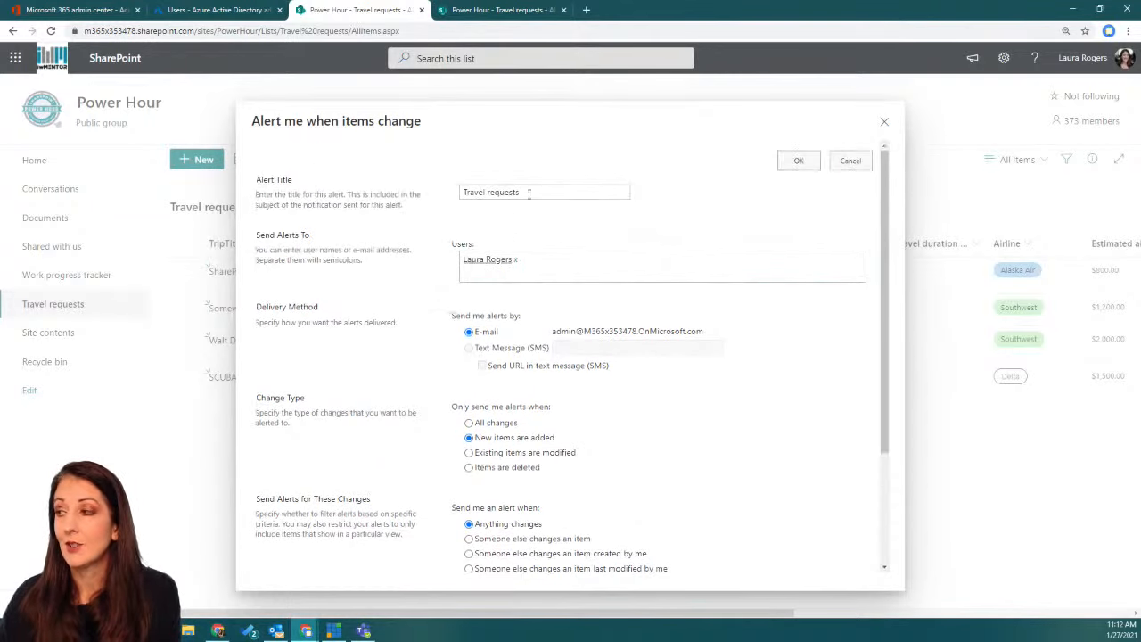
pyautogui.click(464, 190)
pyautogui.write('New')
pyautogui.scroll(-3, 509, 276)
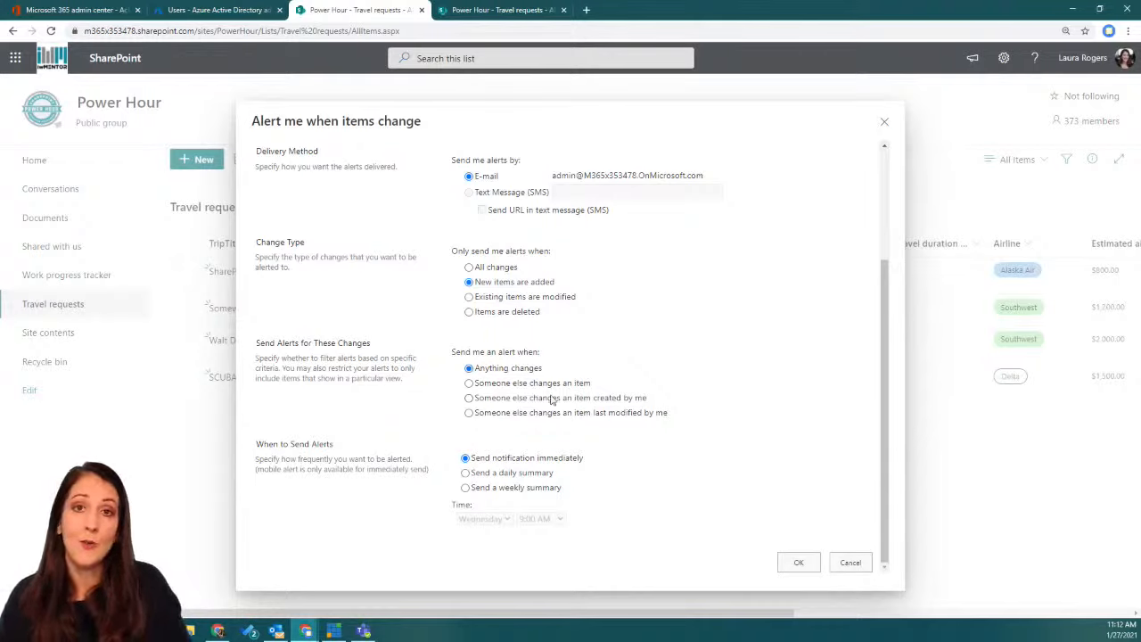
# Step: Try the alert's filters for changes by someone else and its daily and weekly summary options, and cancel the alert
pyautogui.click(472, 384)
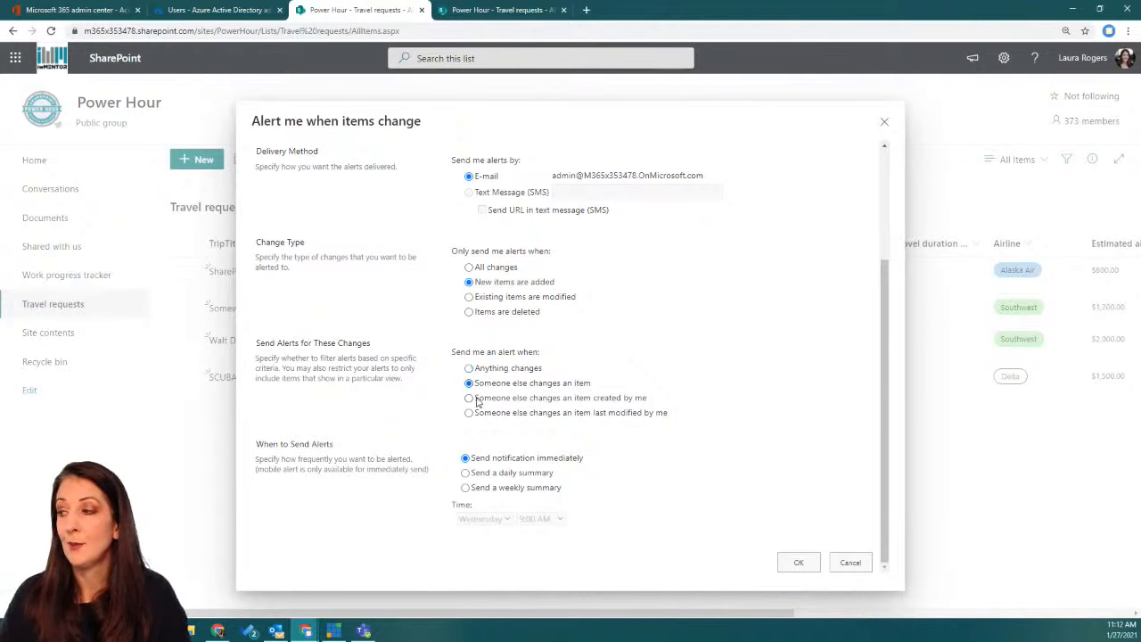
pyautogui.click(469, 399)
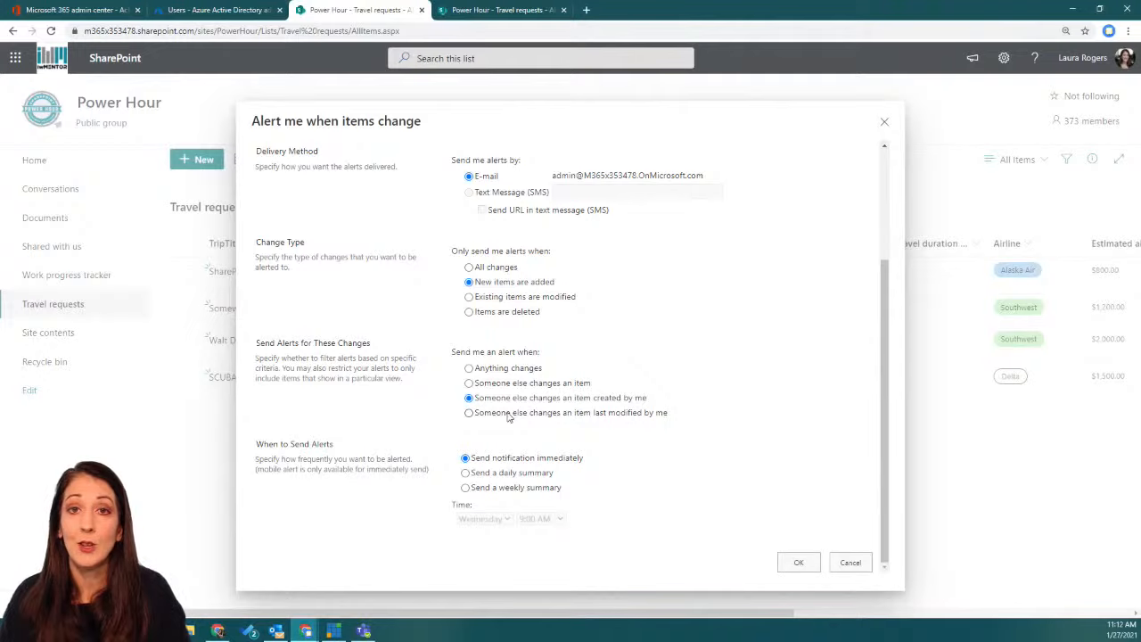
pyautogui.click(509, 416)
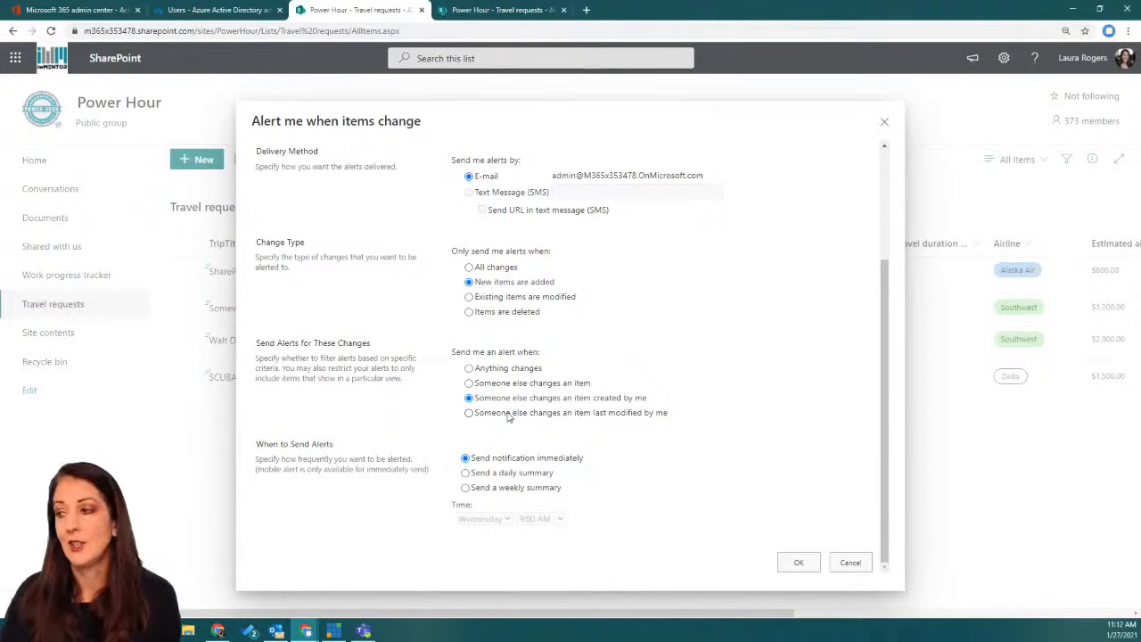
pyautogui.click(466, 473)
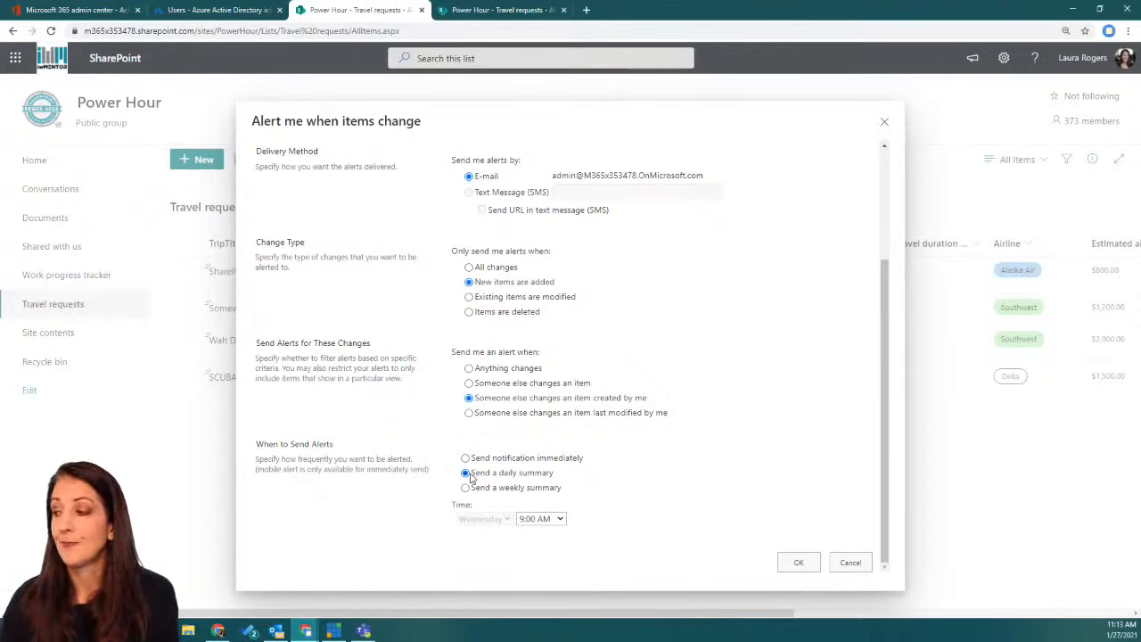
pyautogui.click(465, 489)
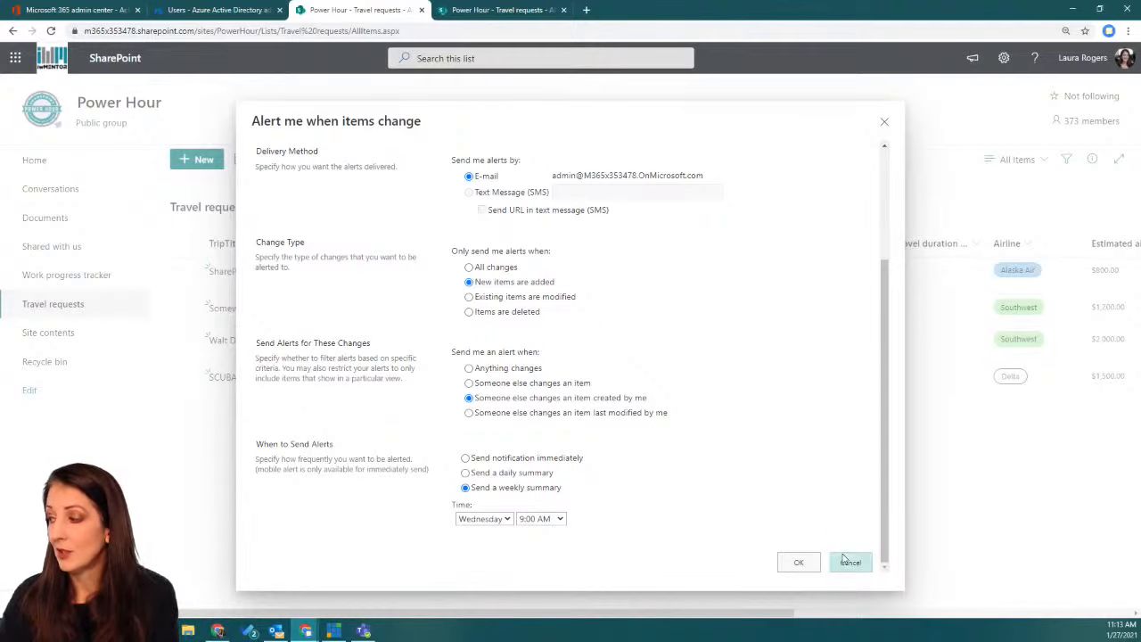
pyautogui.click(850, 562)
# Step: Open wonderlaura.com in a new browser tab
pyautogui.click(586, 10)
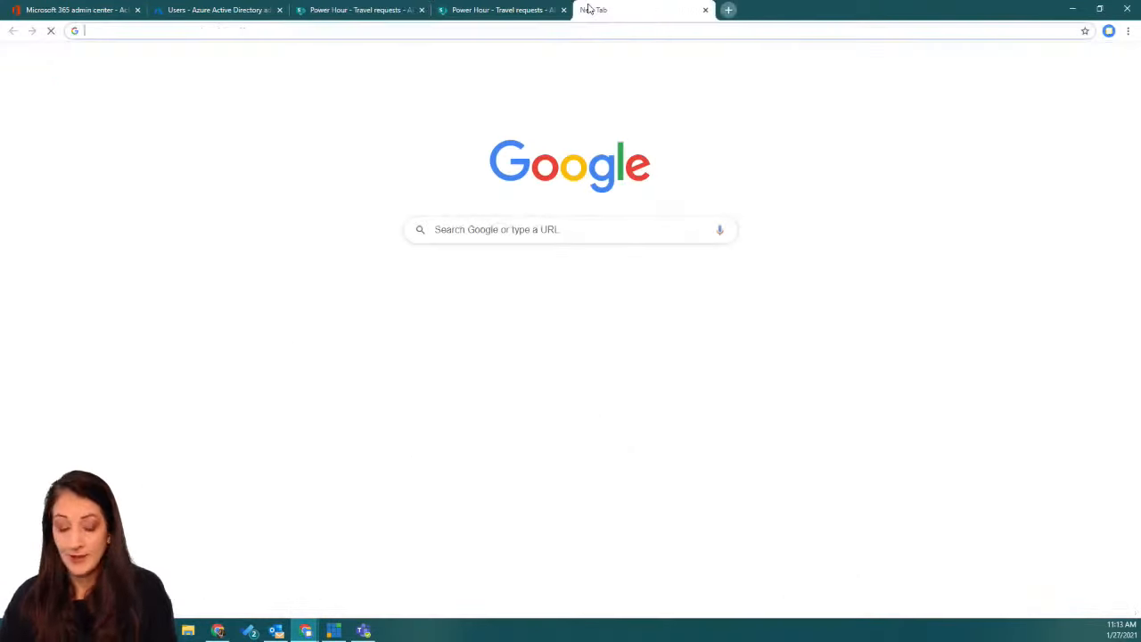
pyautogui.write('wonderlaur')
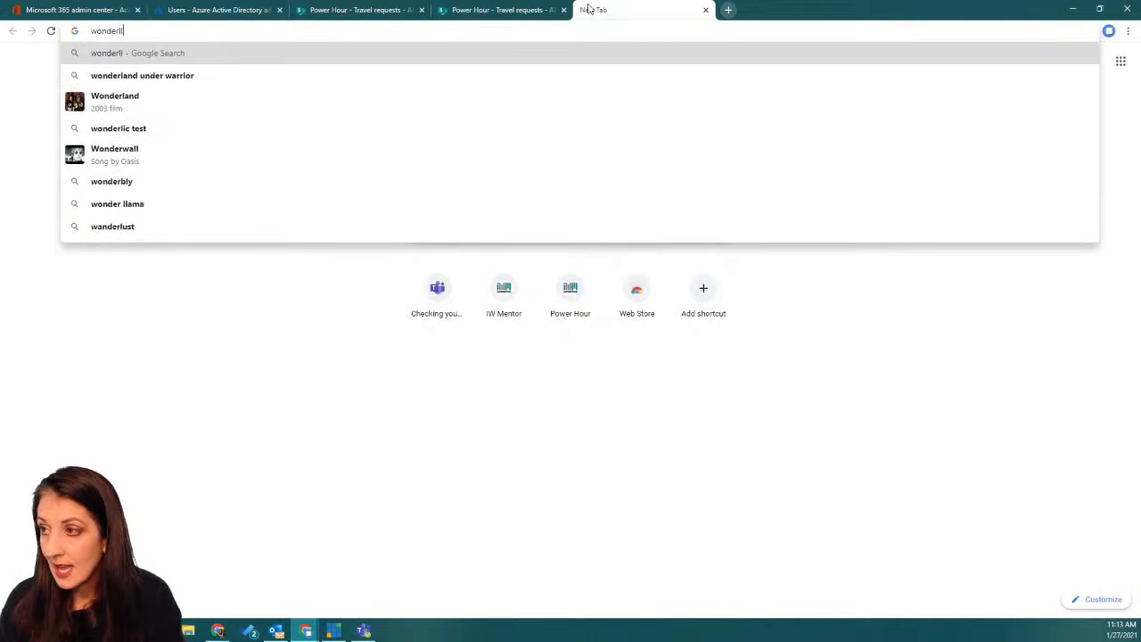
pyautogui.write('a.com')
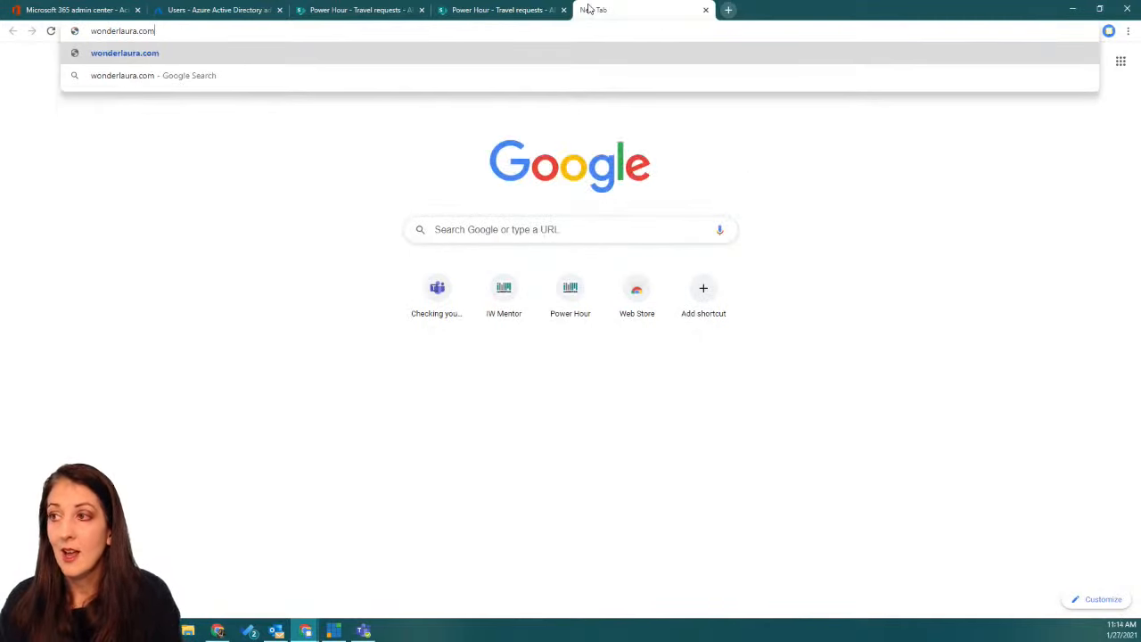
pyautogui.press('Return')
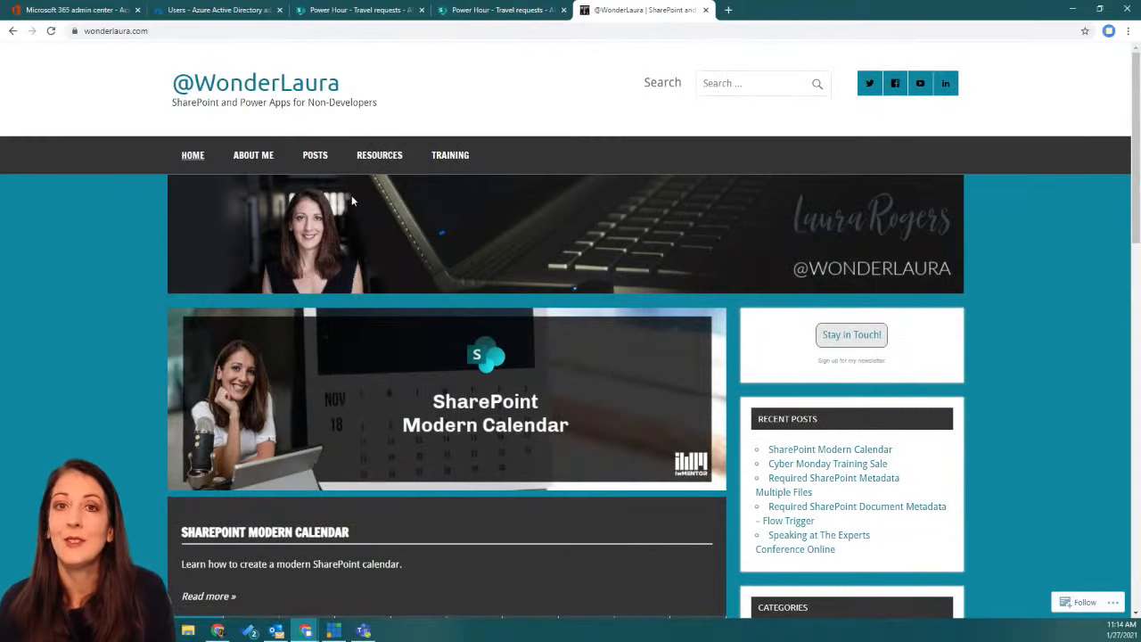
# Step: Search the blog for alerts and open the Alerts Based on Views post
pyautogui.click(757, 77)
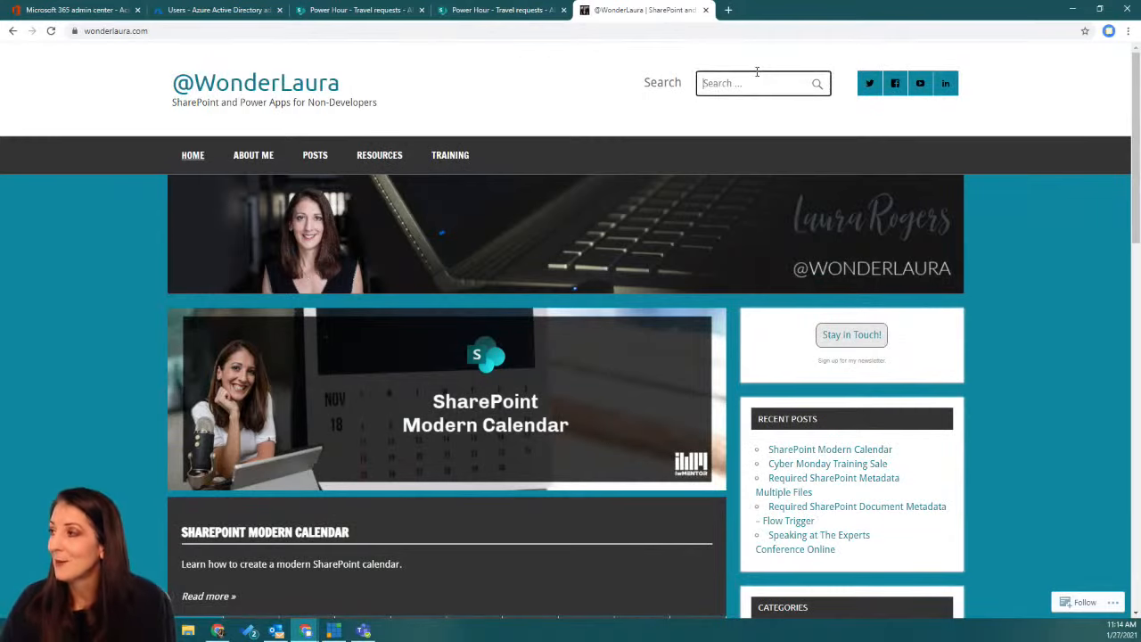
pyautogui.write('alerts')
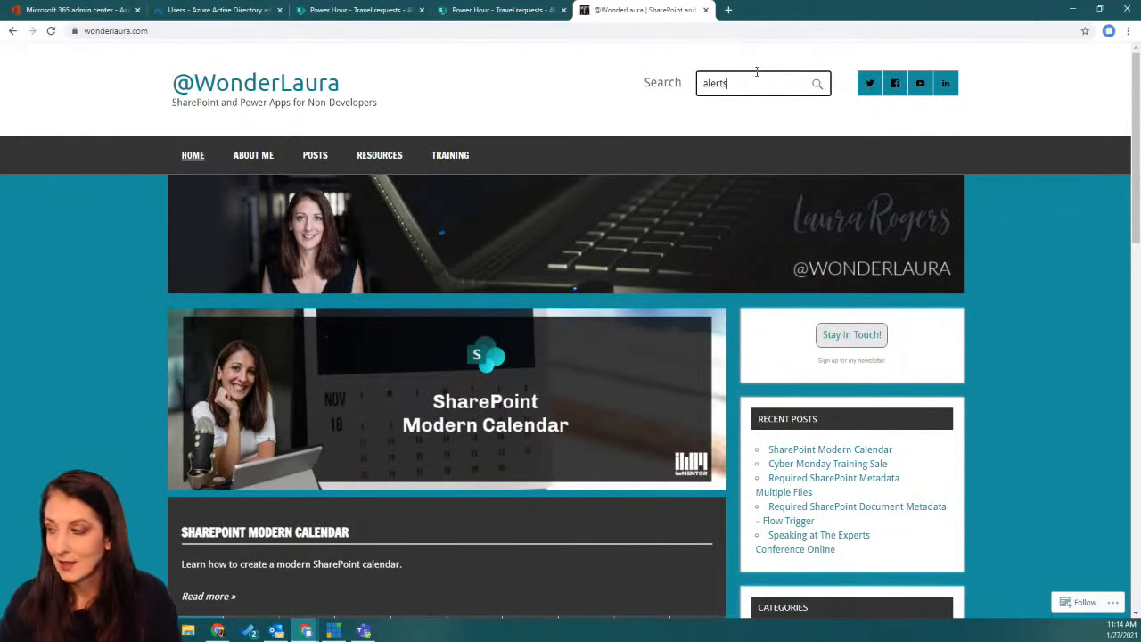
pyautogui.press('Return')
pyautogui.click(303, 389)
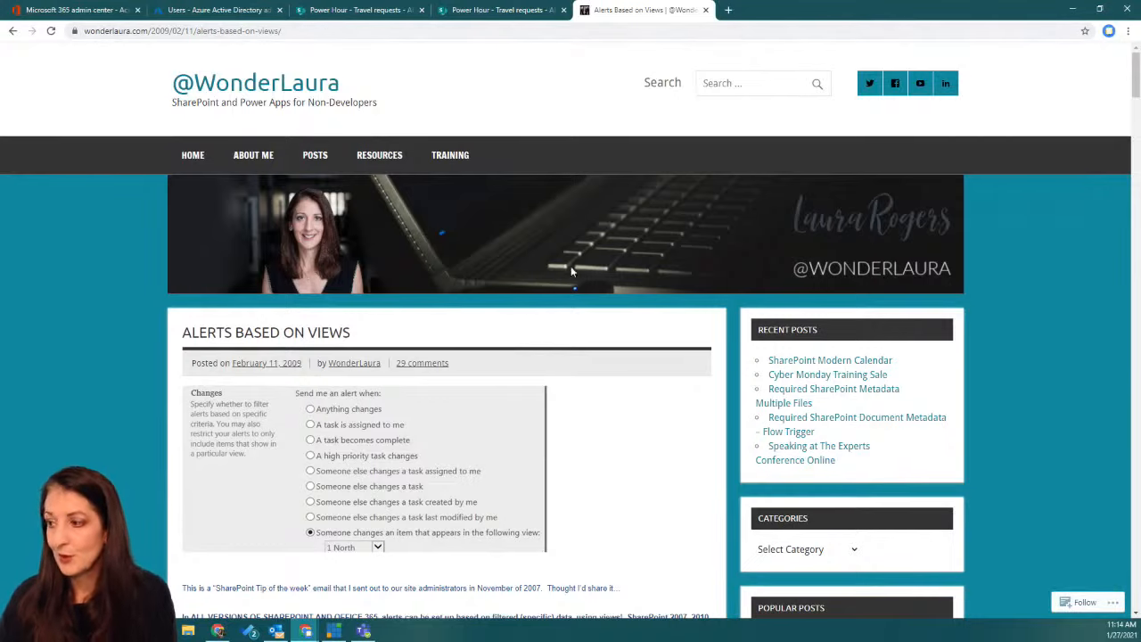
# Step: Review the post's example case and its instructions for creating view-based alerts, and close the post
pyautogui.scroll(-2, 571, 267)
pyautogui.scroll(-2, 578, 281)
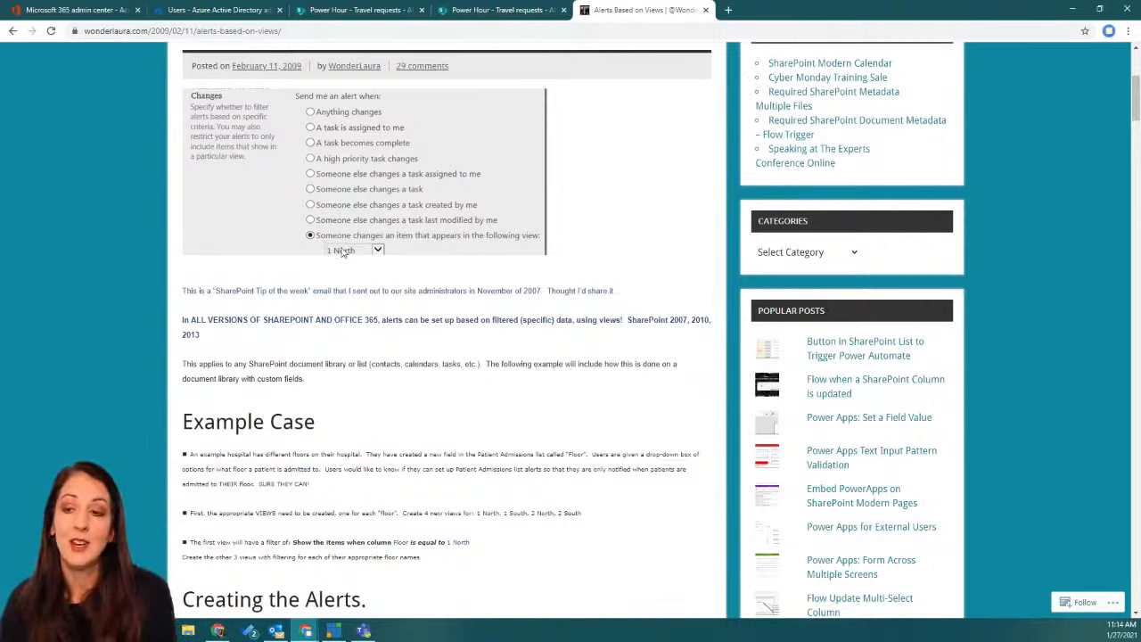
pyautogui.scroll(-9, 343, 252)
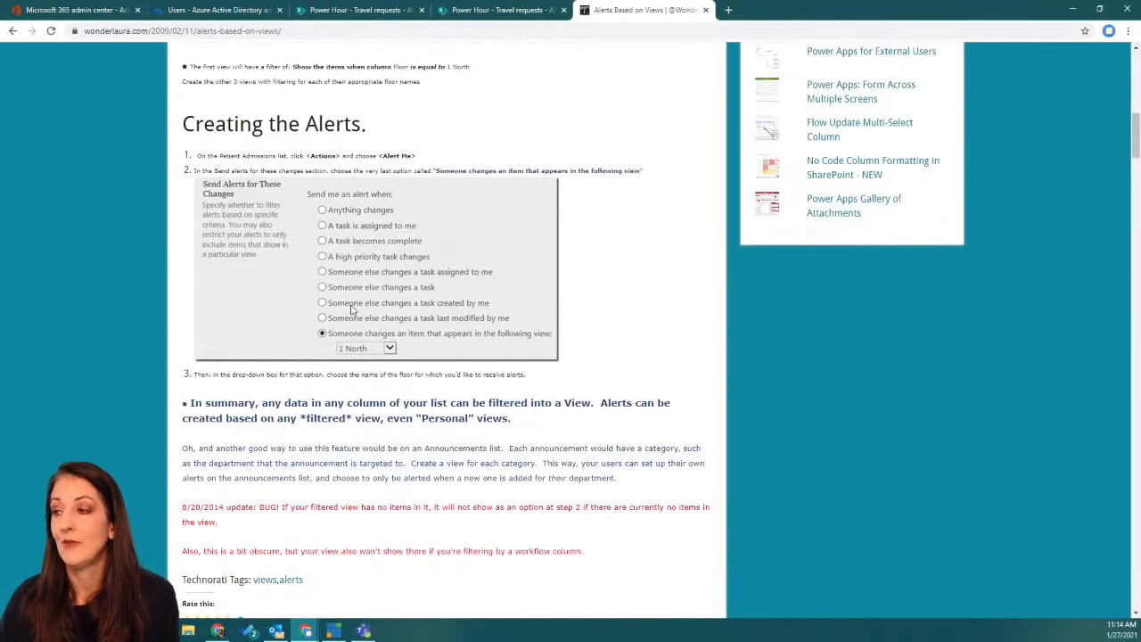
pyautogui.scroll(9, 352, 309)
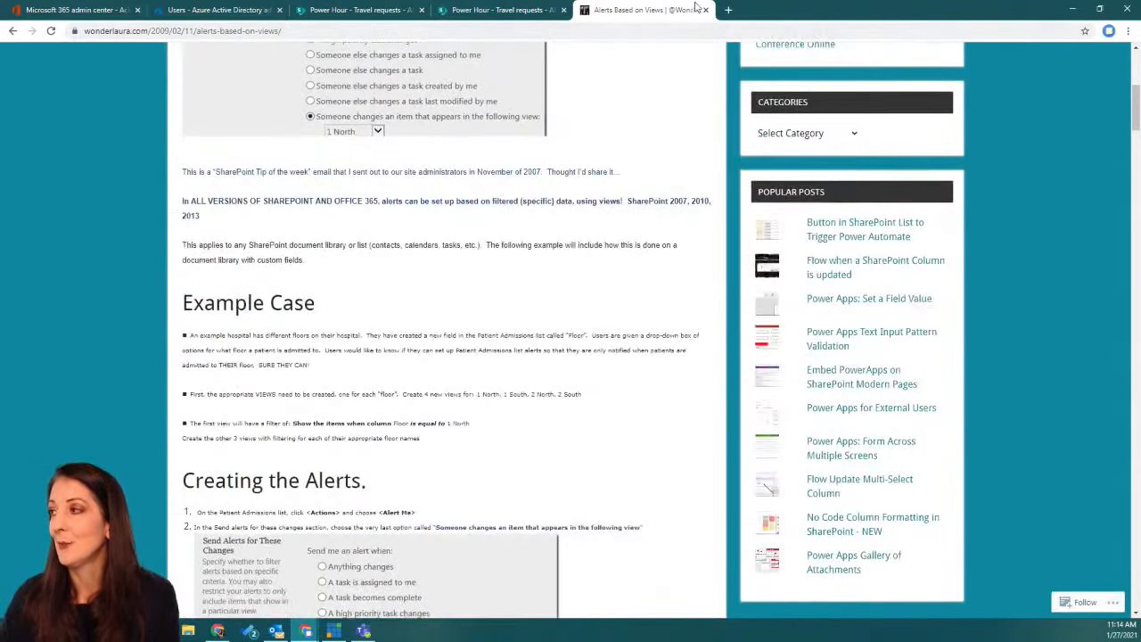
pyautogui.click(706, 11)
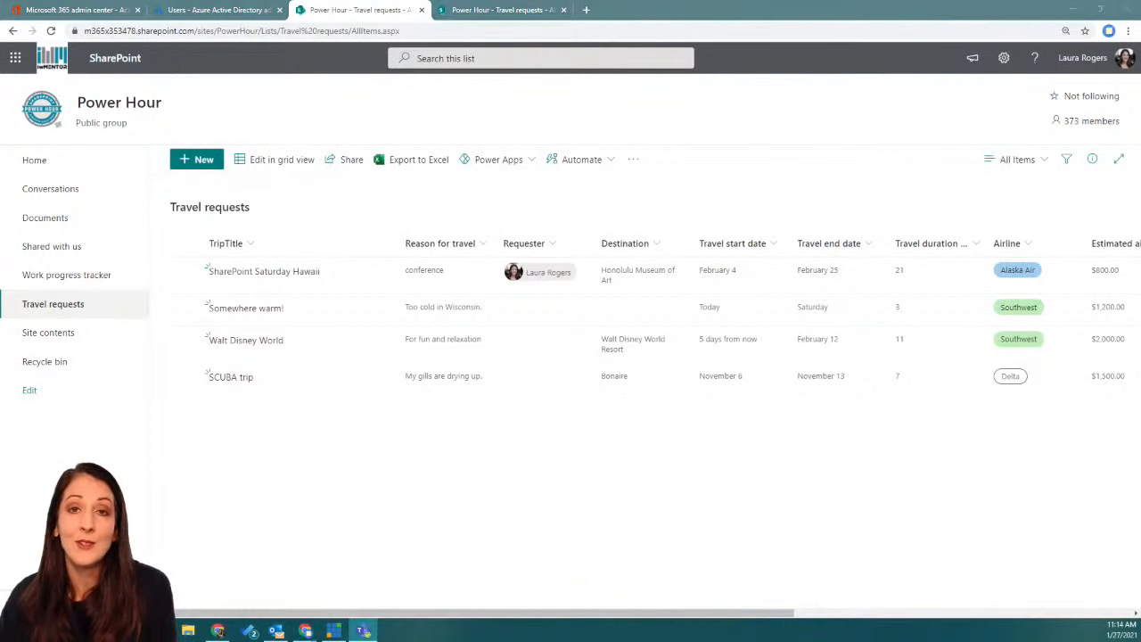
# Step: Close the duplicate Travel requests browser tab that shows the Requester column formatting
pyautogui.click(564, 473)
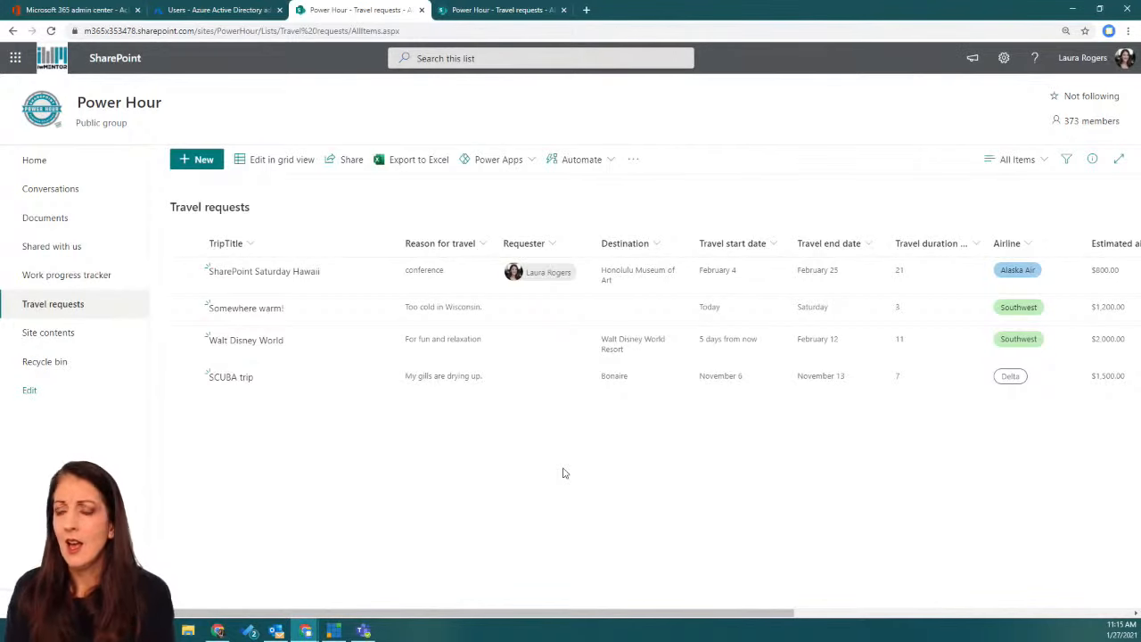
pyautogui.click(512, 12)
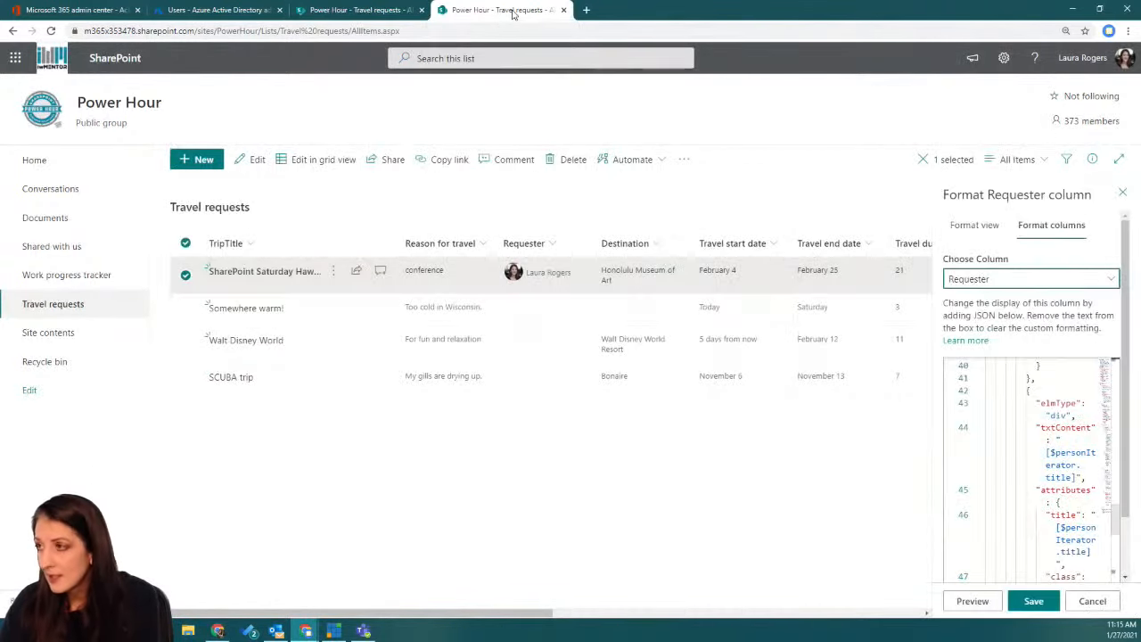
pyautogui.click(564, 10)
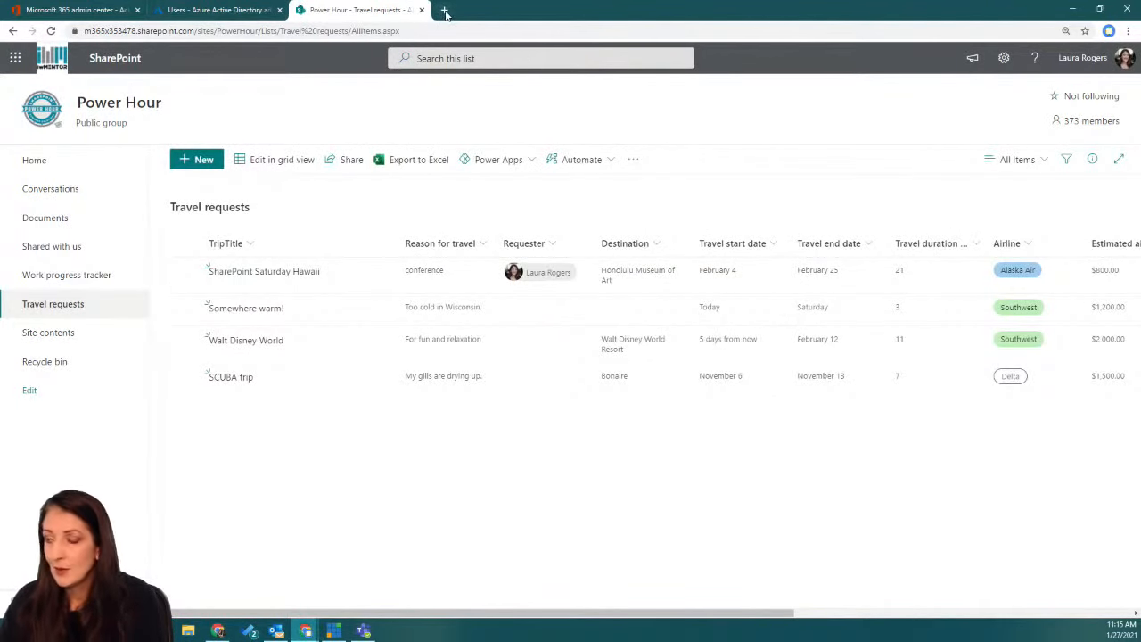
# Step: Switch to Microsoft Teams and add the Power Hour site's Travel requests list as a SharePoint tab in the General channel
pyautogui.hotkey('alt', 'Tab')
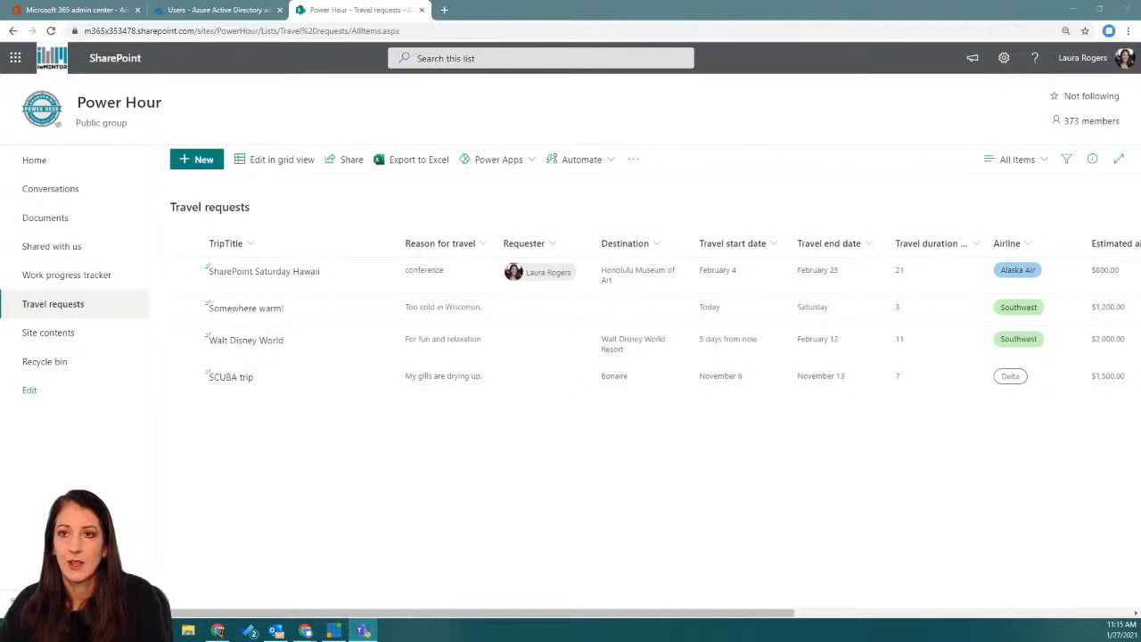
pyautogui.moveTo(0, 74); pyautogui.dragTo(723, 74)
pyautogui.click(942, 73)
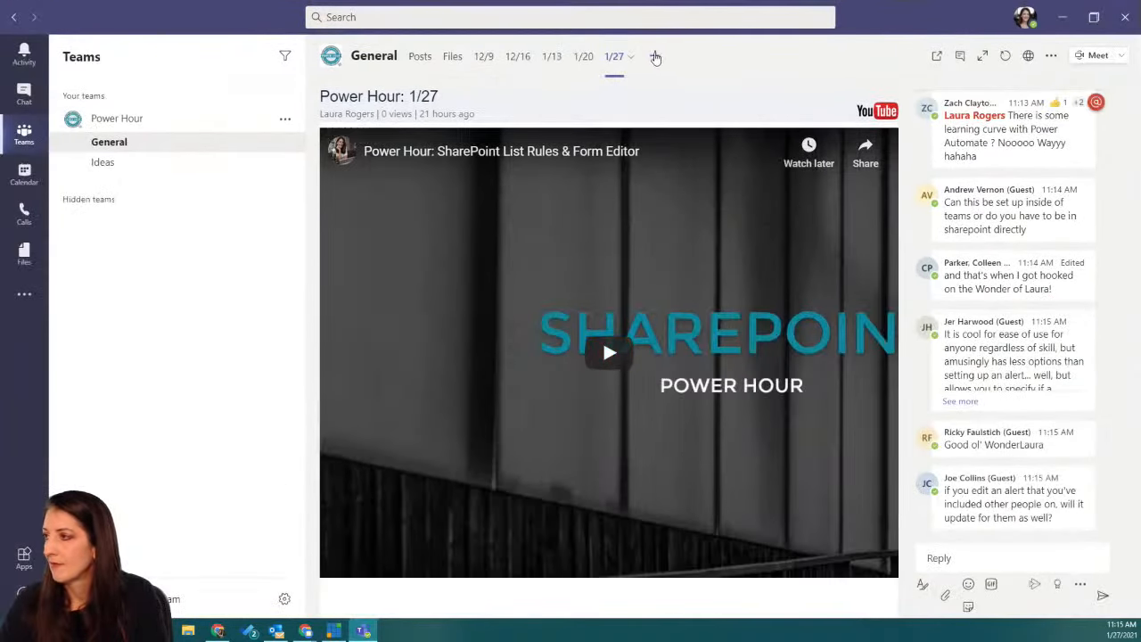
pyautogui.click(653, 57)
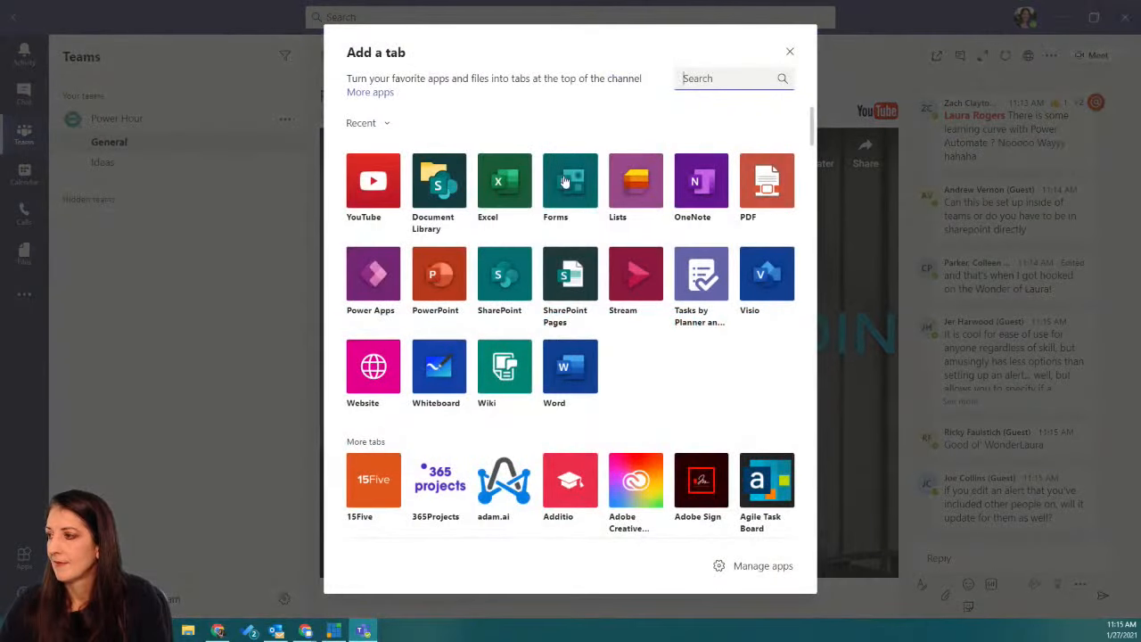
pyautogui.click(489, 273)
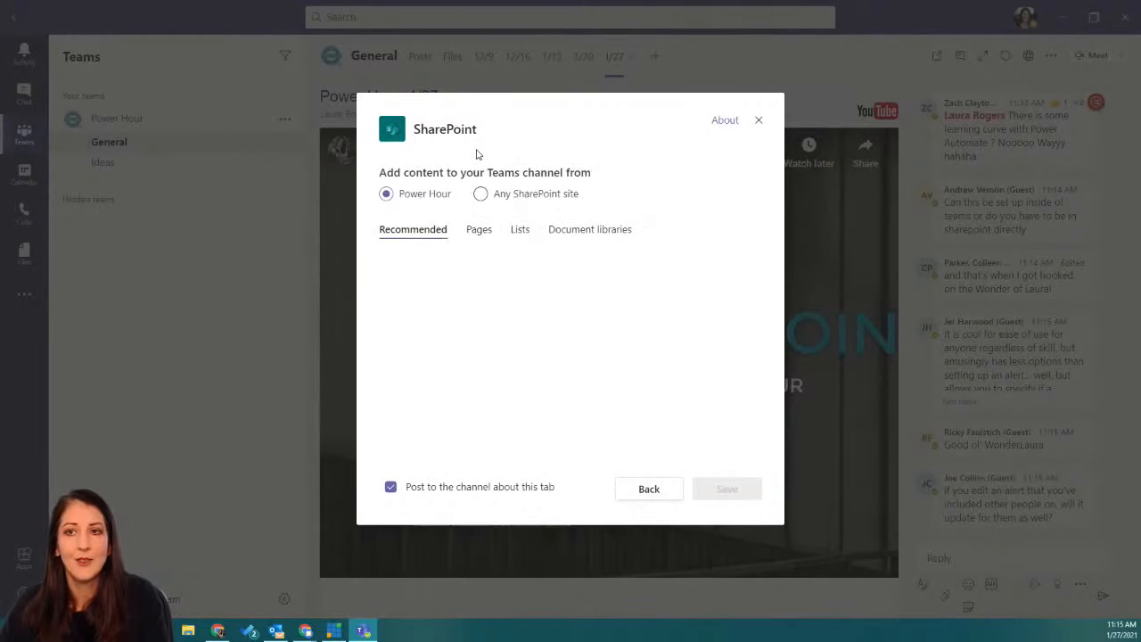
pyautogui.click(520, 230)
pyautogui.click(531, 269)
pyautogui.click(749, 487)
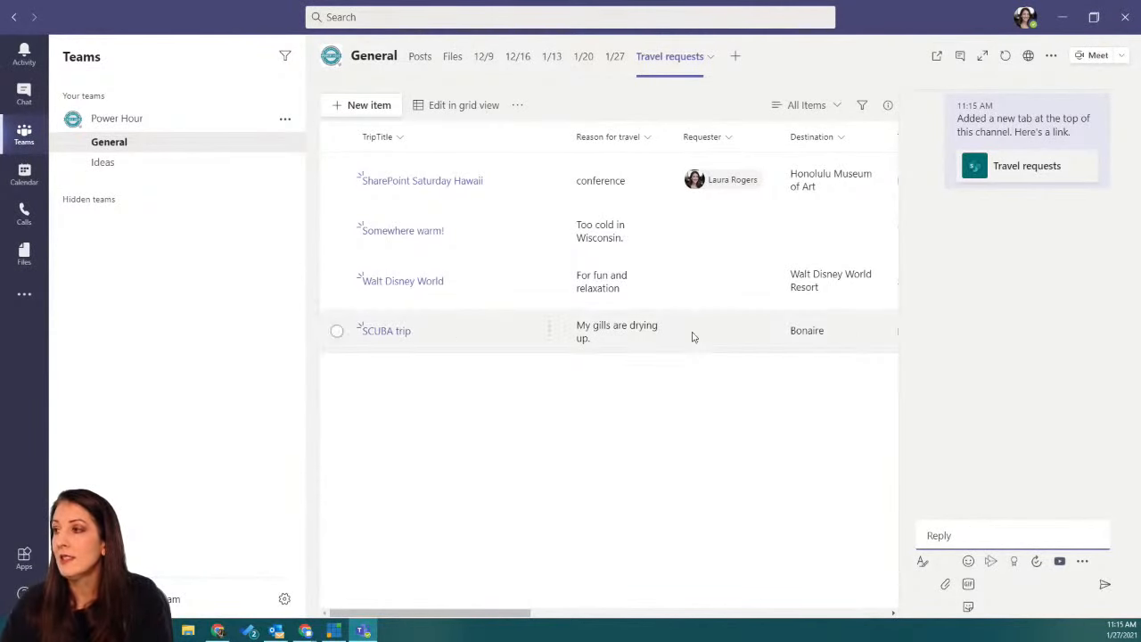
# Step: Check the additional commands of the Travel requests list in Teams, and hide the channel conversation beside it
pyautogui.click(519, 105)
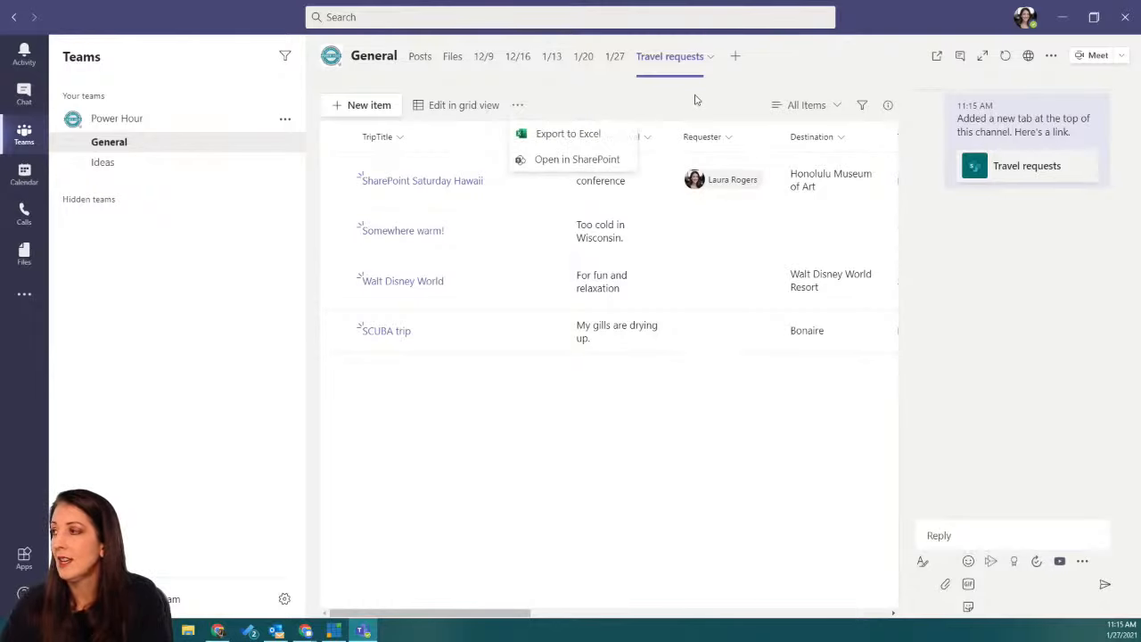
pyautogui.click(960, 56)
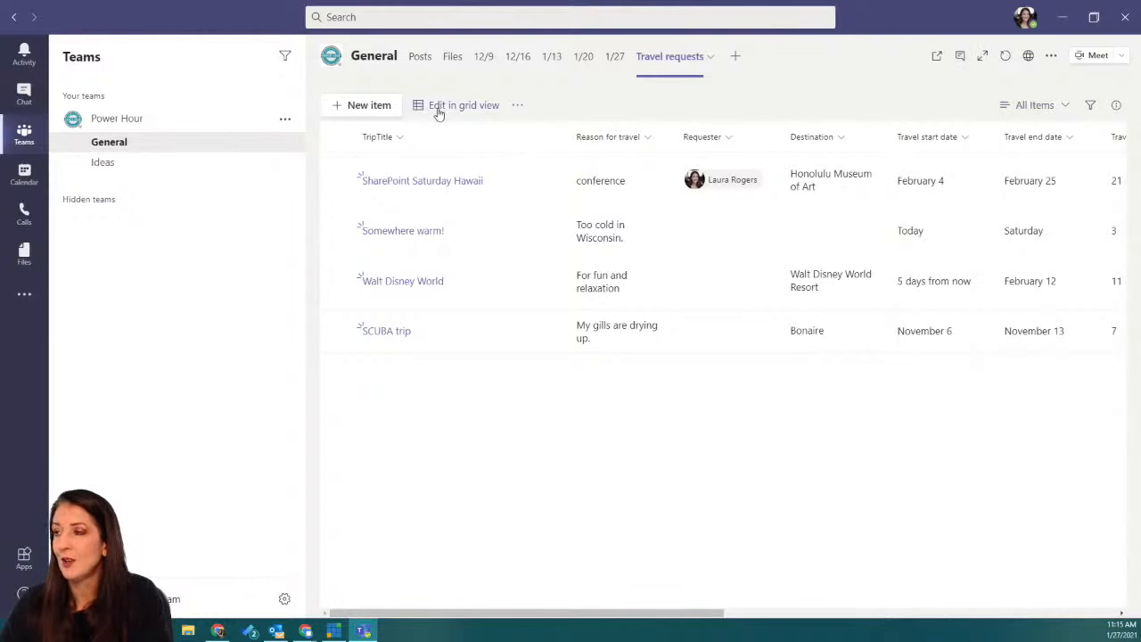
pyautogui.click(520, 105)
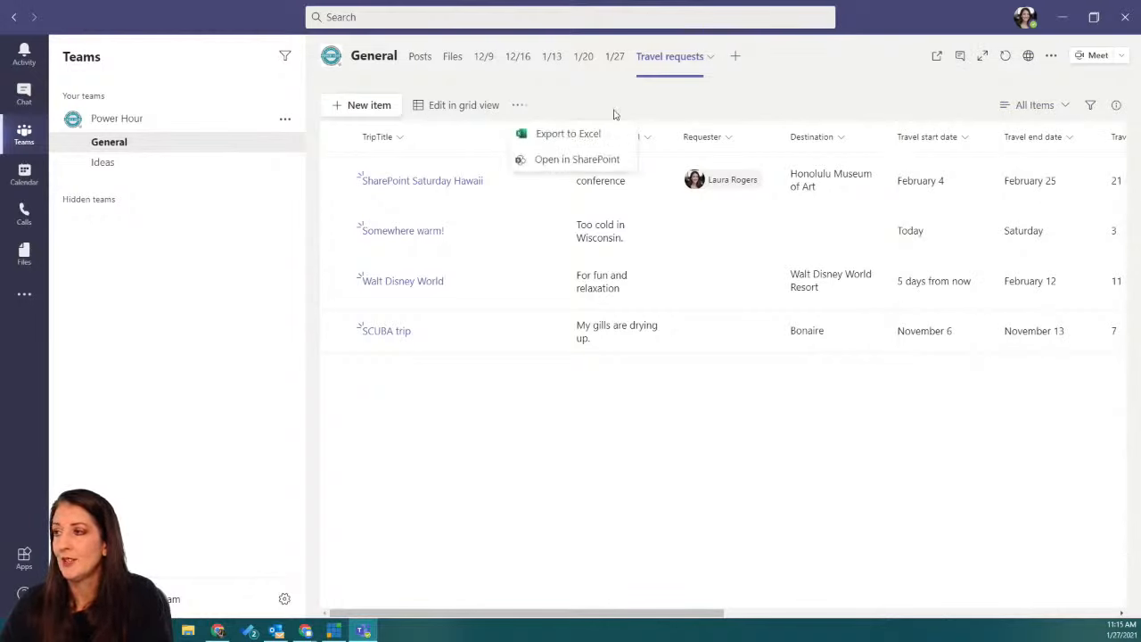
pyautogui.click(691, 114)
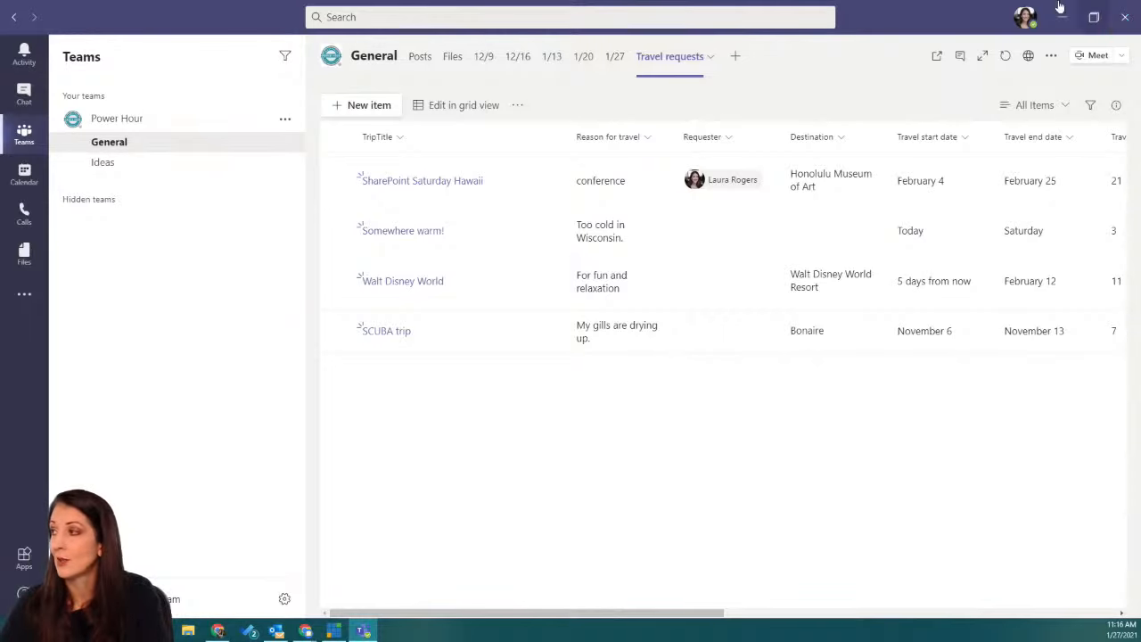
# Step: Reopen the General channel's 1/27 tab and return to the Travel requests list in the browser
pyautogui.click(625, 64)
pyautogui.moveTo(827, 11); pyautogui.dragTo(1140, 20)
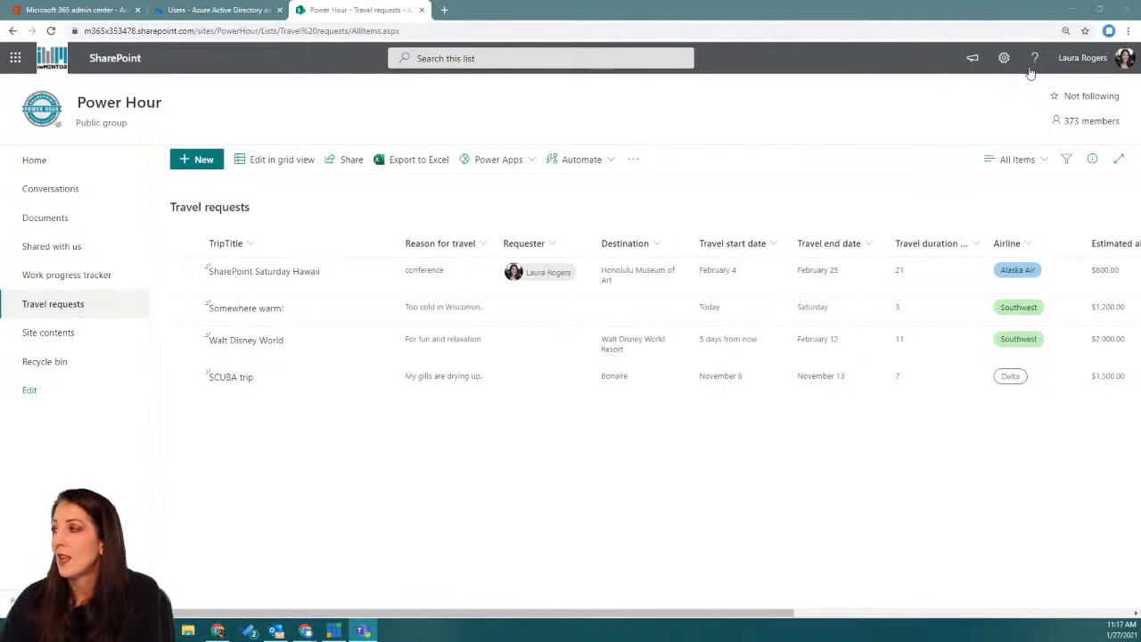
# Step: Start an alert for the Travel requests list and add a second user as a recipient
pyautogui.click(634, 159)
pyautogui.click(657, 182)
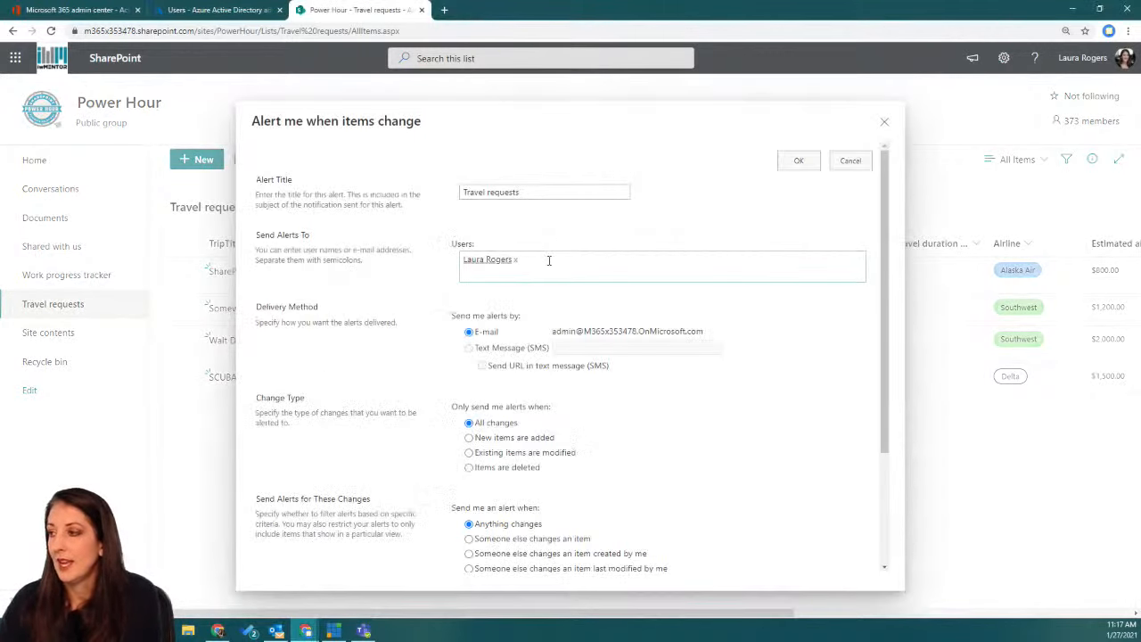
pyautogui.write('billy')
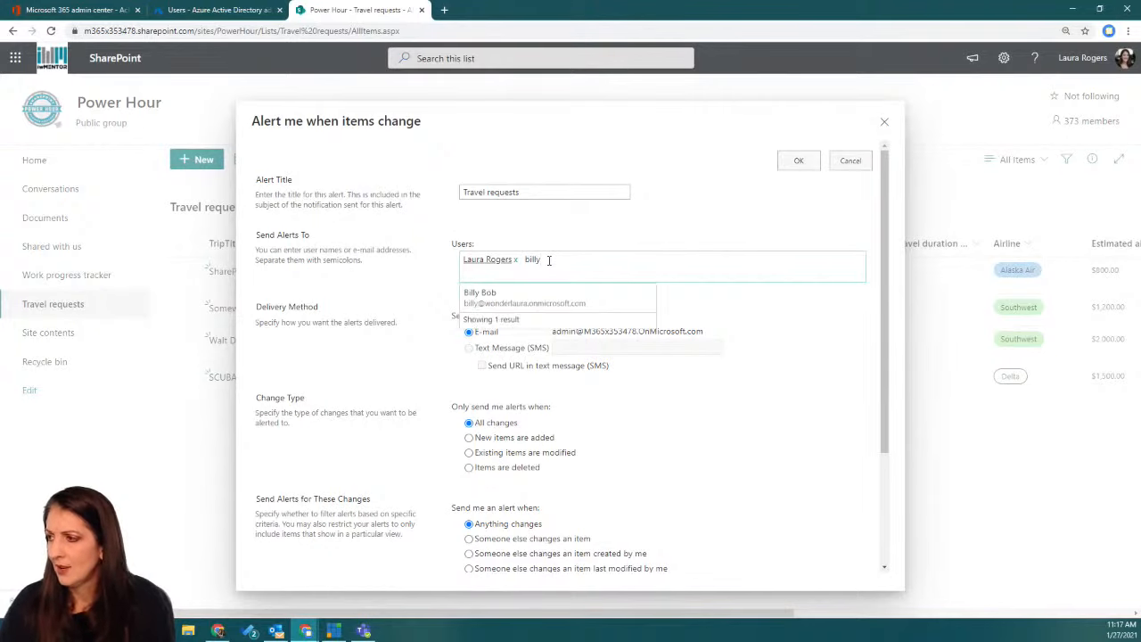
pyautogui.click(544, 292)
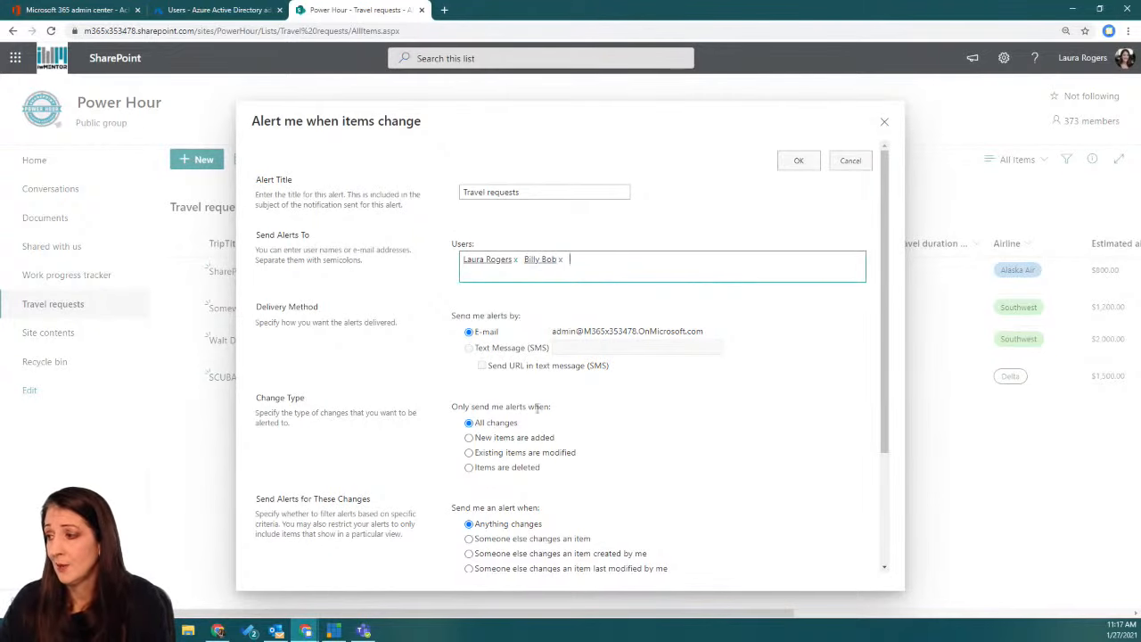
# Step: Limit the alert to existing items modified, when someone else changes an item last modified by me, and save it
pyautogui.click(469, 452)
pyautogui.scroll(-3, 642, 459)
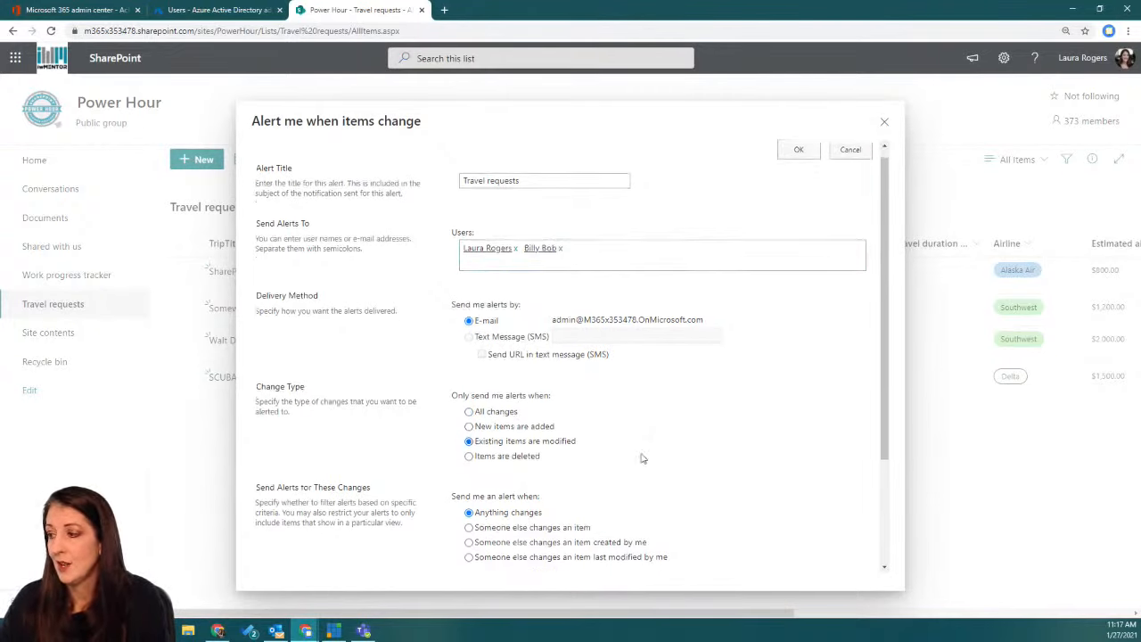
pyautogui.click(469, 413)
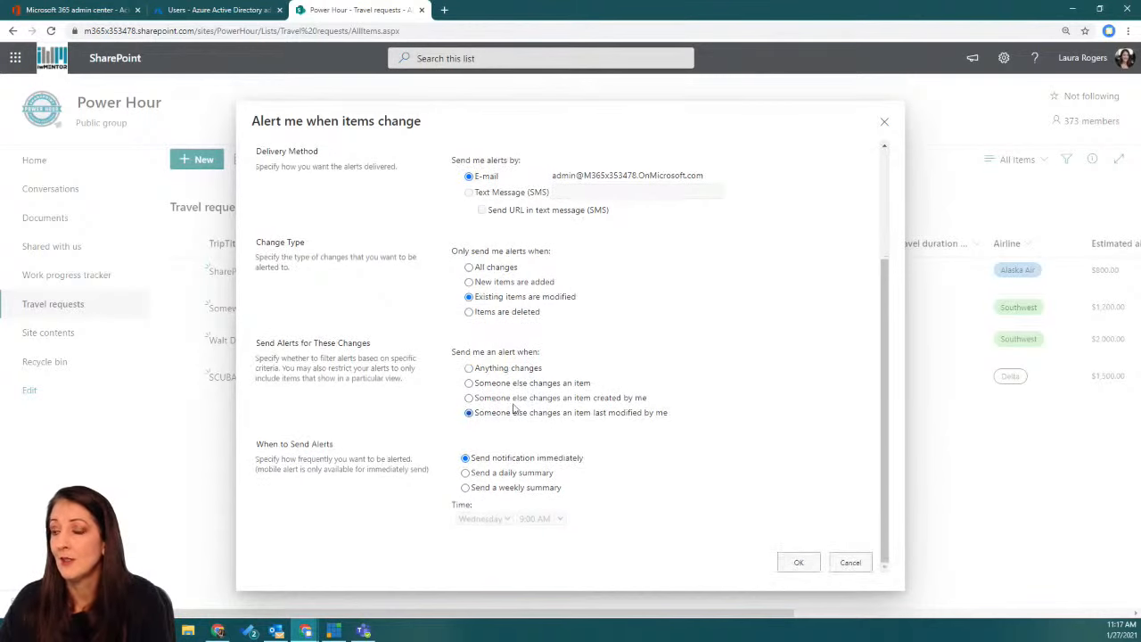
pyautogui.click(806, 562)
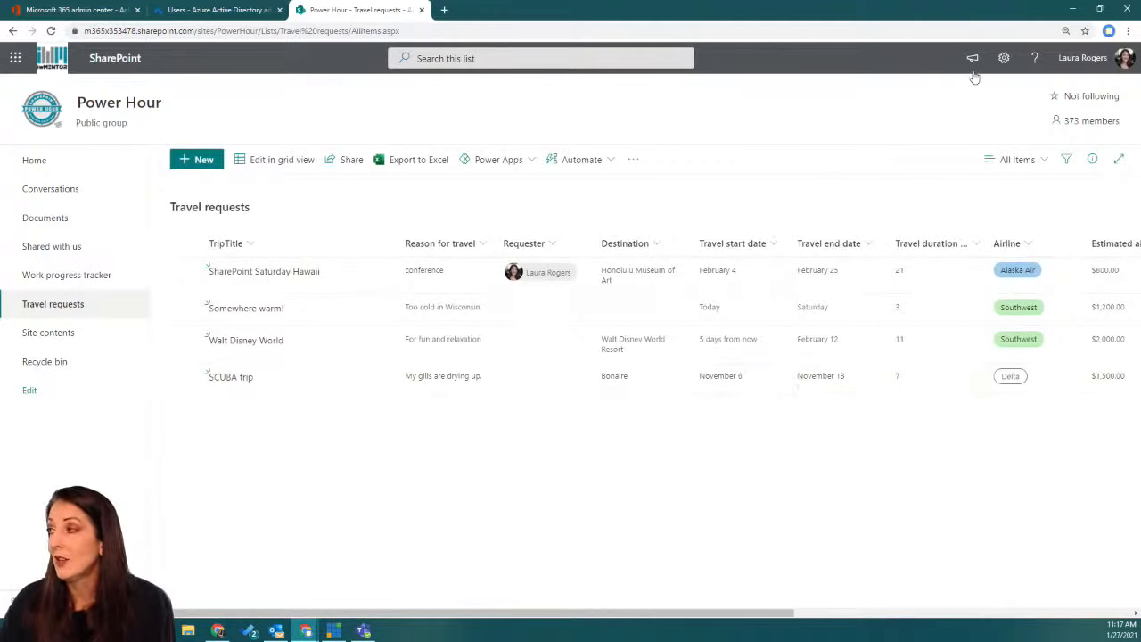
# Step: Open the full Site Settings page of the Power Hour site through its site information
pyautogui.click(1004, 58)
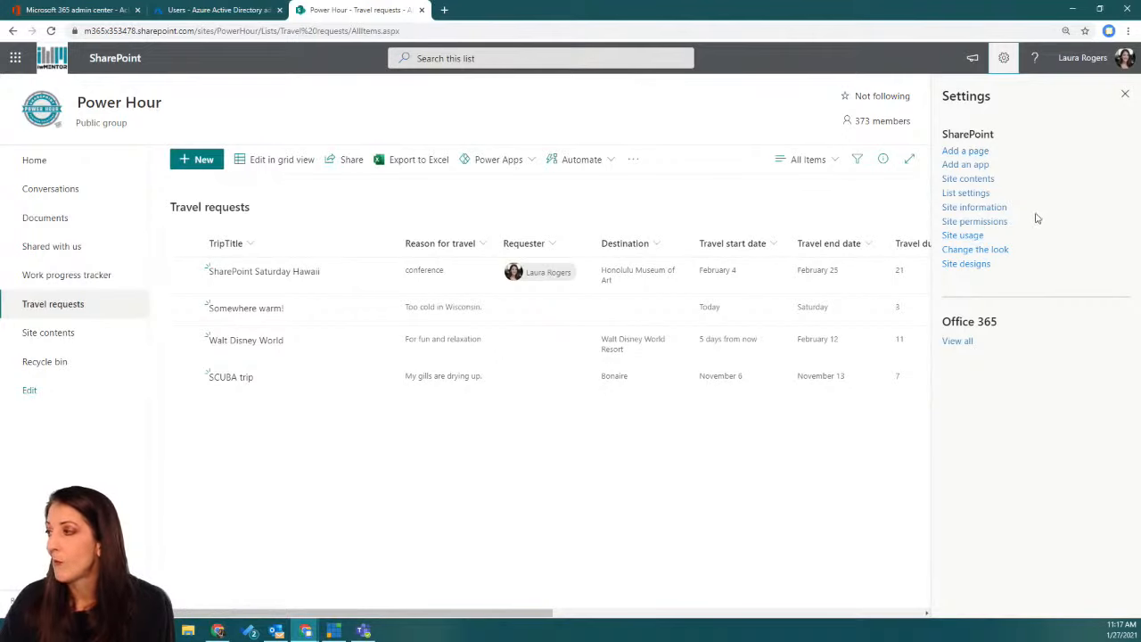
pyautogui.click(980, 208)
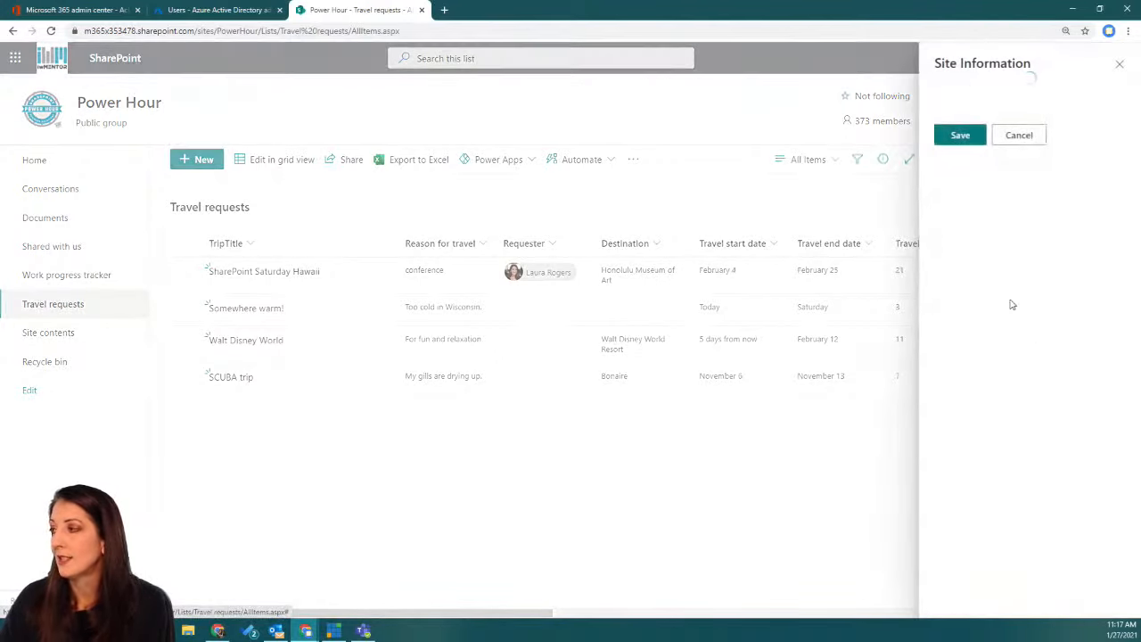
pyautogui.click(961, 412)
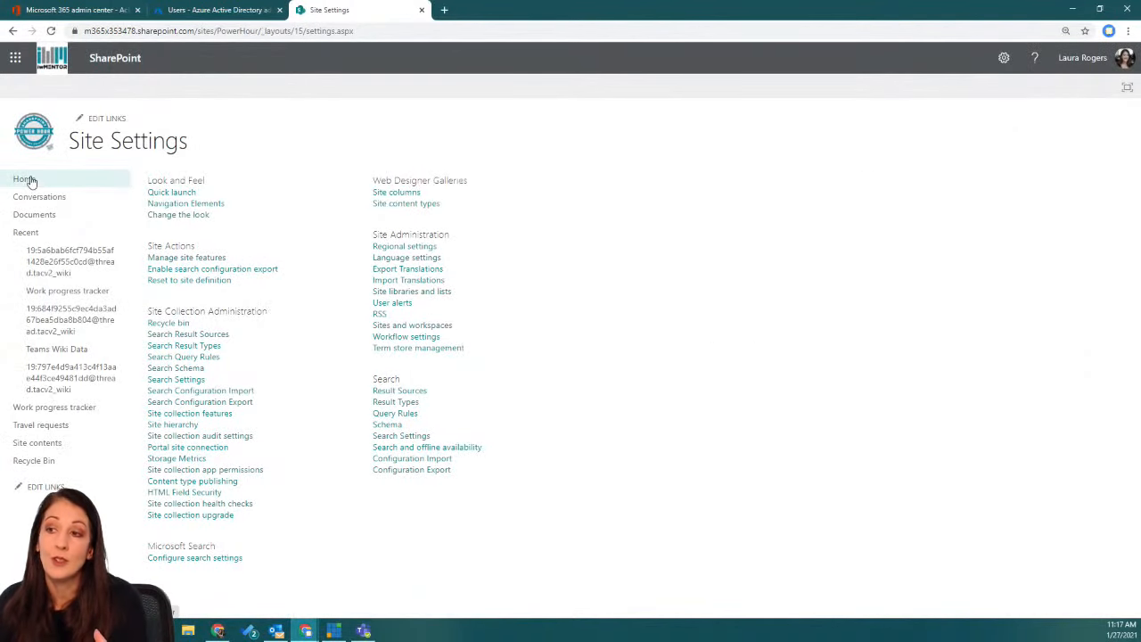
# Step: Open the page for managing my own alerts from the Travel requests list
pyautogui.click(66, 427)
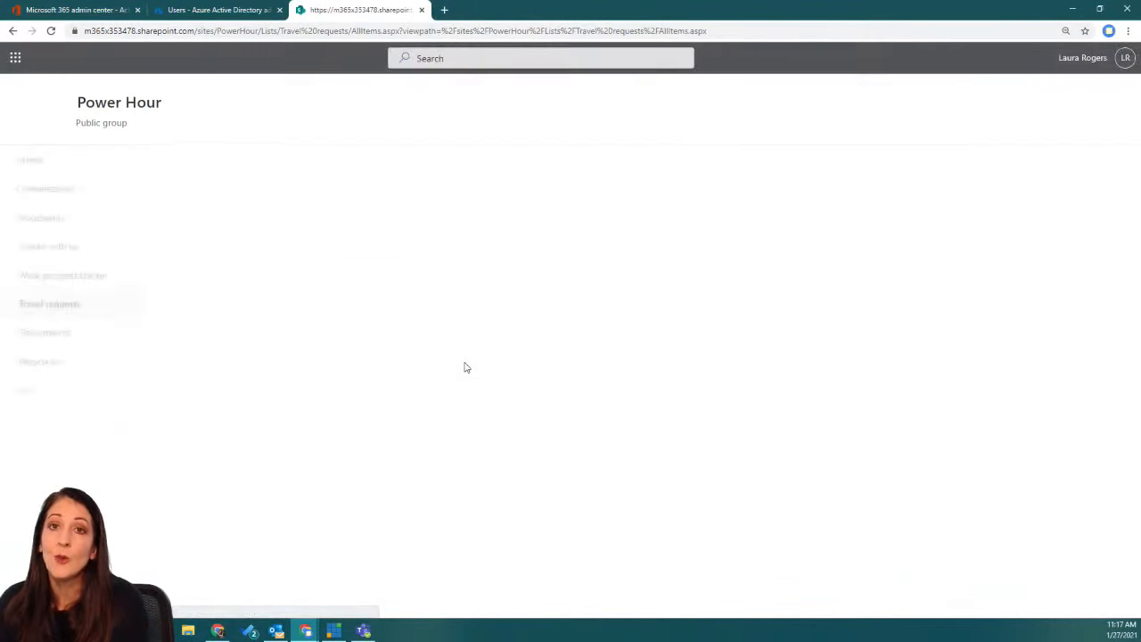
pyautogui.click(633, 161)
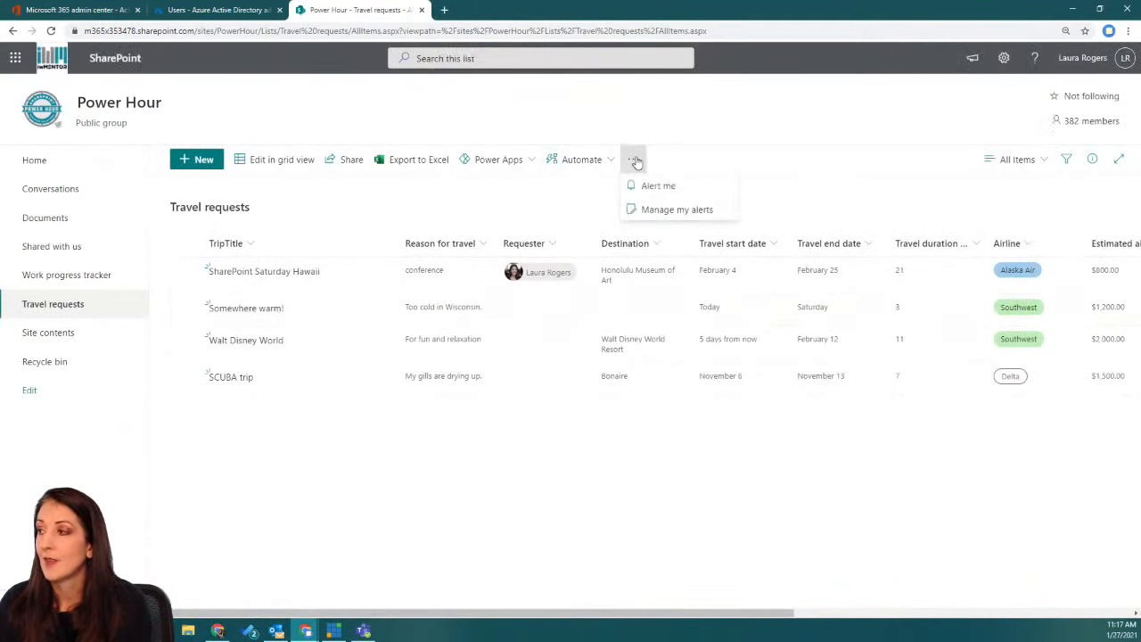
pyautogui.click(677, 210)
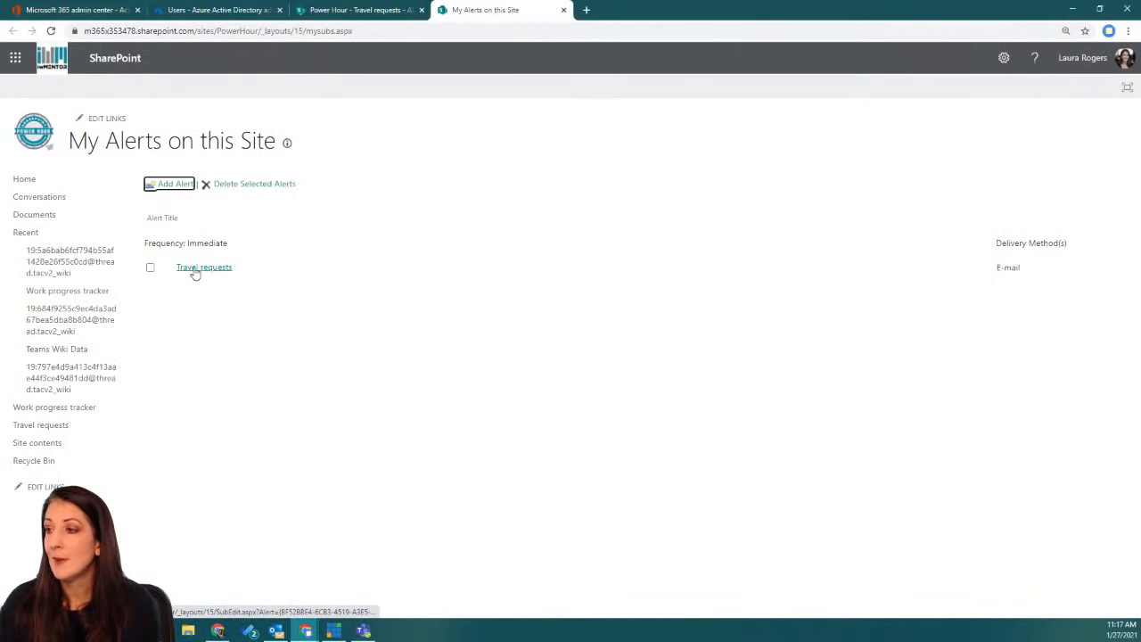
# Step: Review the settings of my existing Travel requests alert and accept them without edits
pyautogui.click(197, 268)
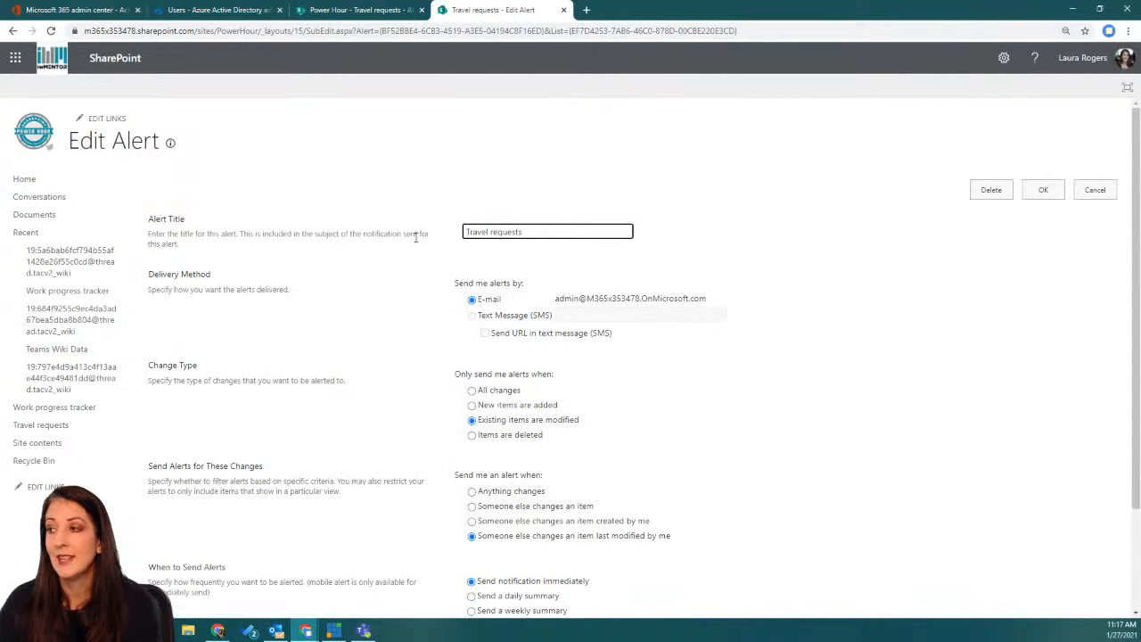
pyautogui.scroll(-2, 442, 240)
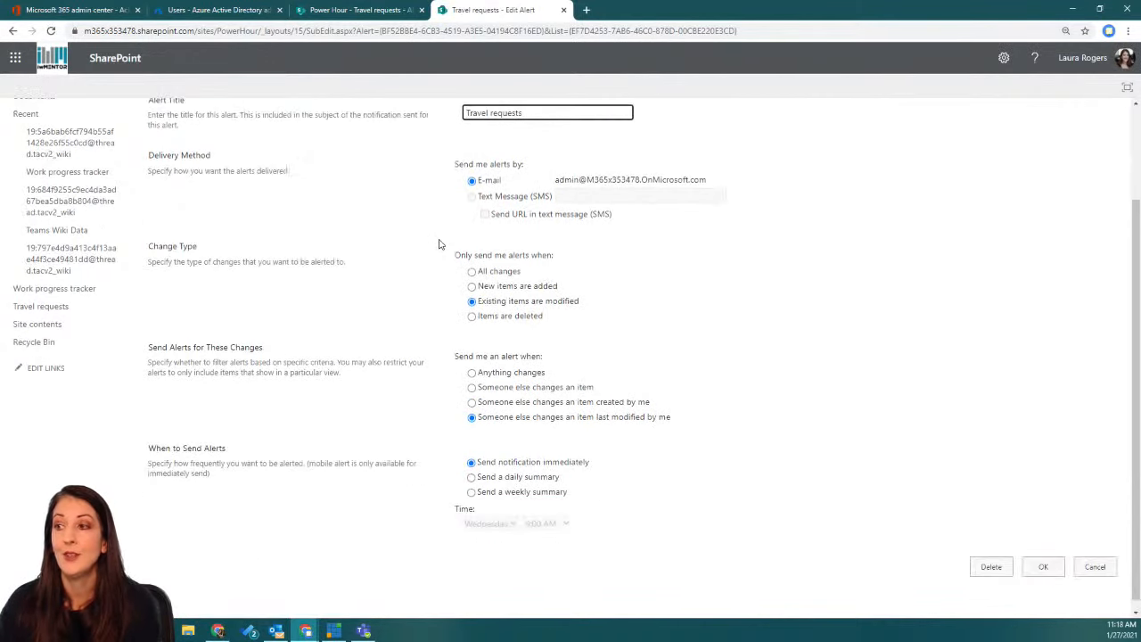
pyautogui.scroll(2, 438, 245)
pyautogui.scroll(-2, 450, 259)
pyautogui.scroll(-1, 459, 272)
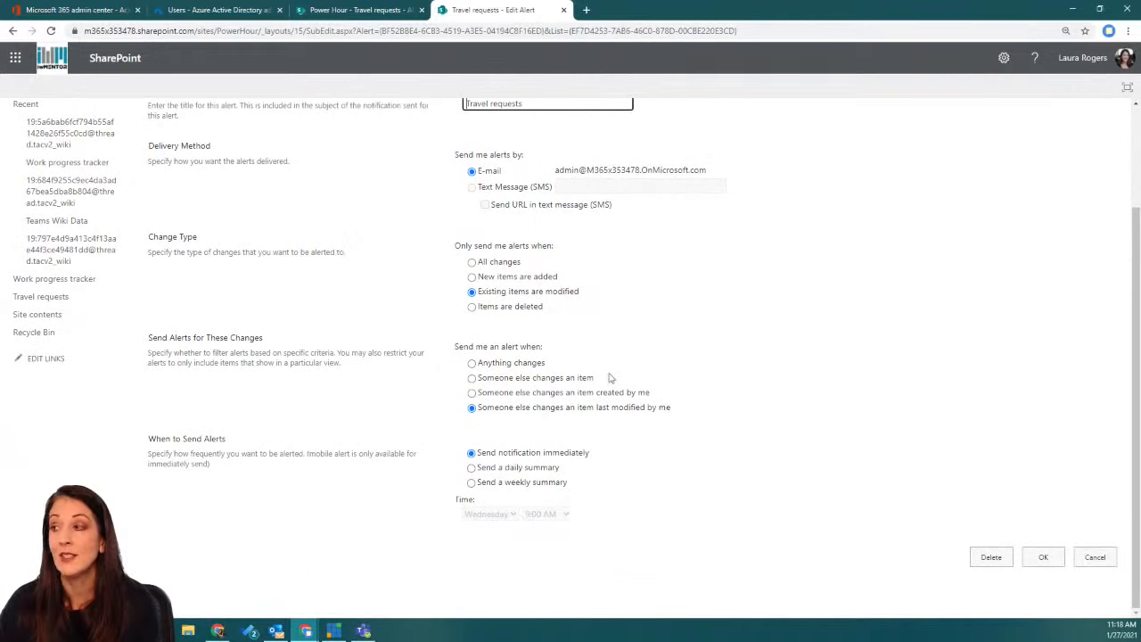
pyautogui.click(1043, 557)
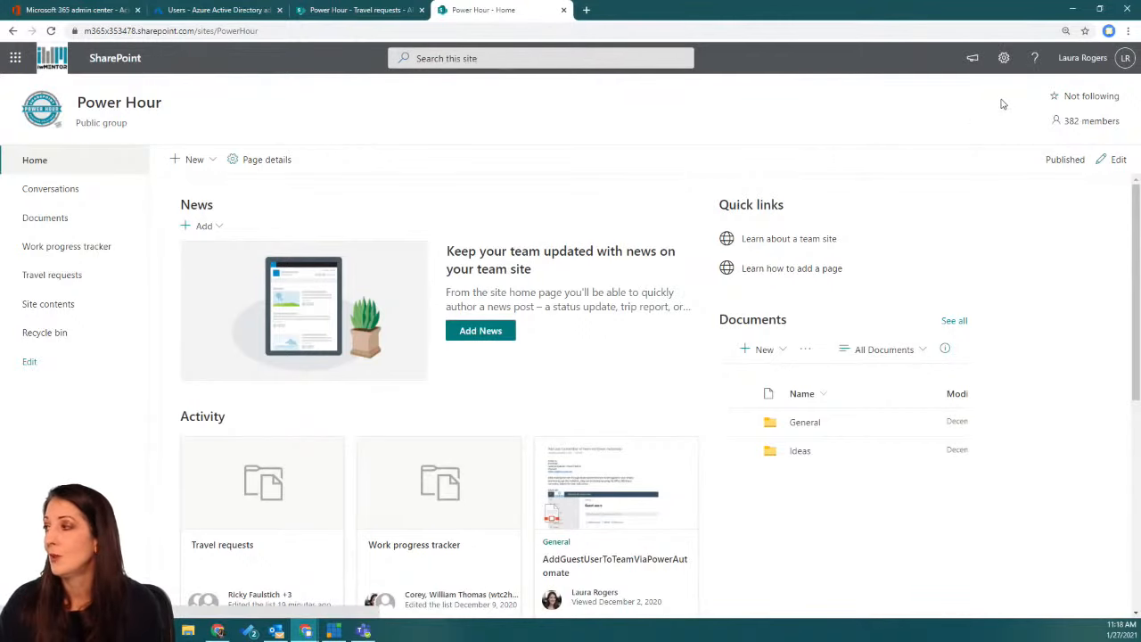
# Step: Open User alerts in the full Site Settings of the Power Hour site and display the other user's alerts
pyautogui.click(1004, 57)
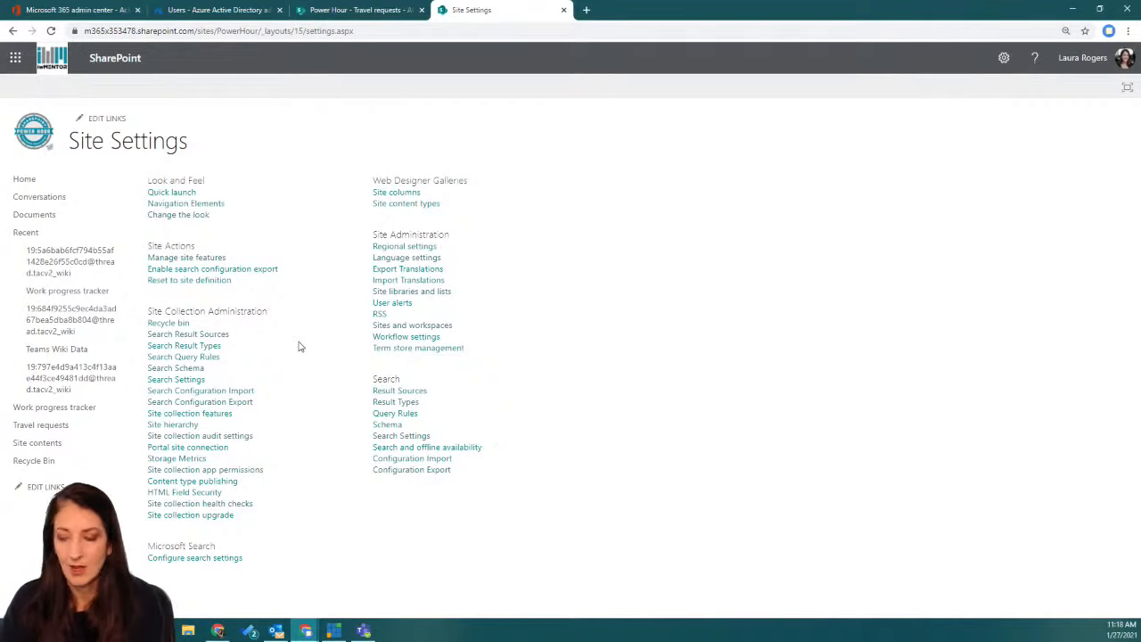
pyautogui.click(401, 304)
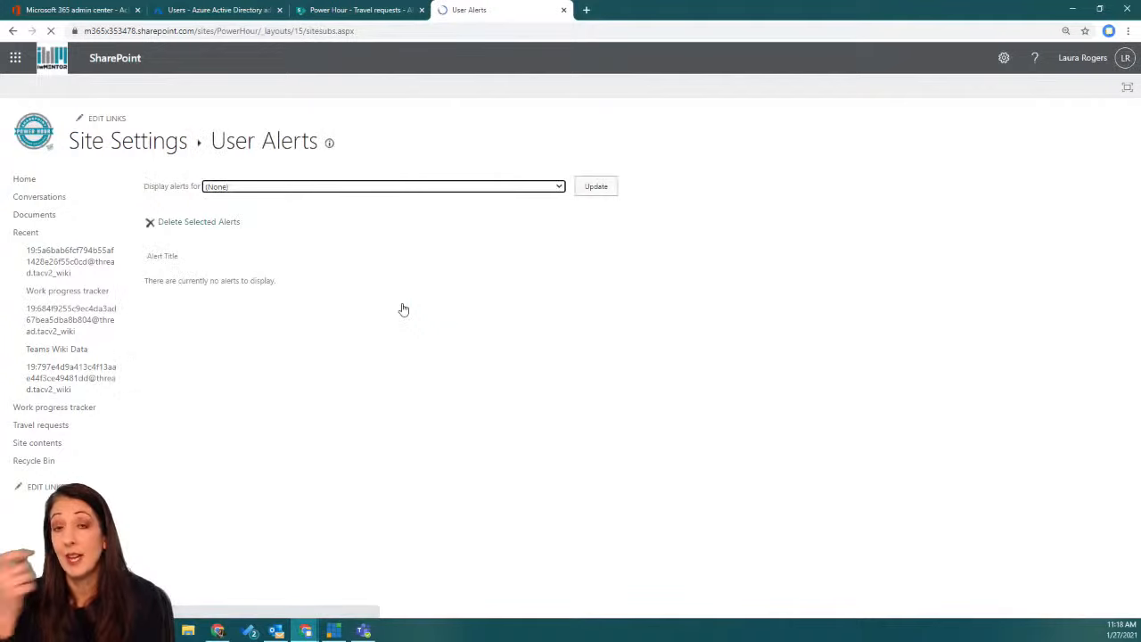
pyautogui.click(250, 189)
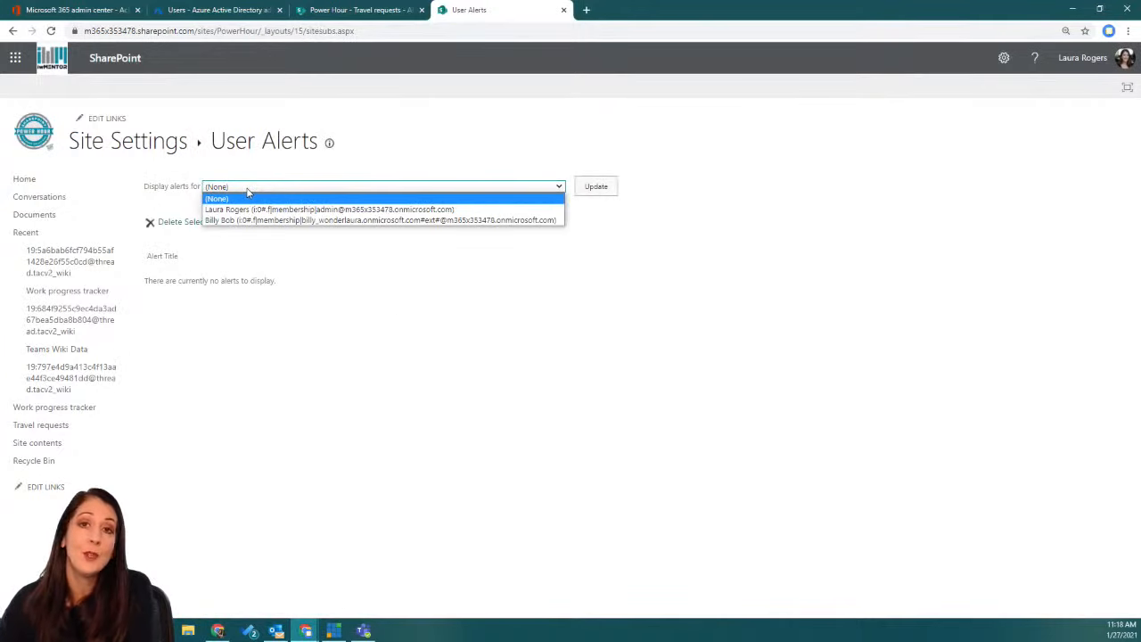
pyautogui.click(288, 169)
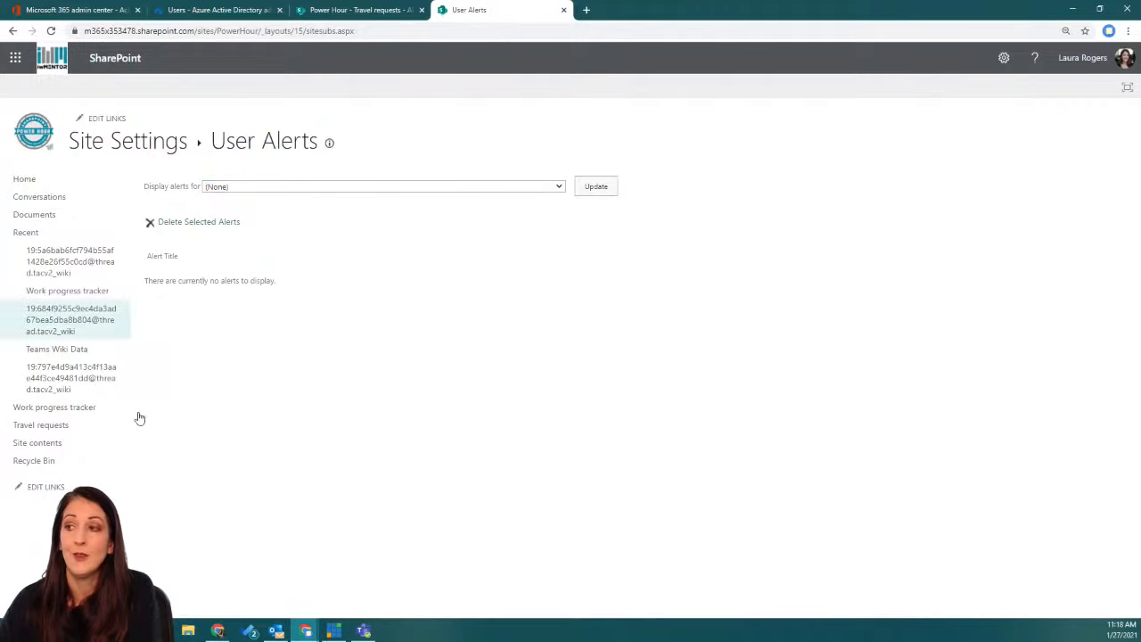
pyautogui.click(256, 189)
pyautogui.click(252, 221)
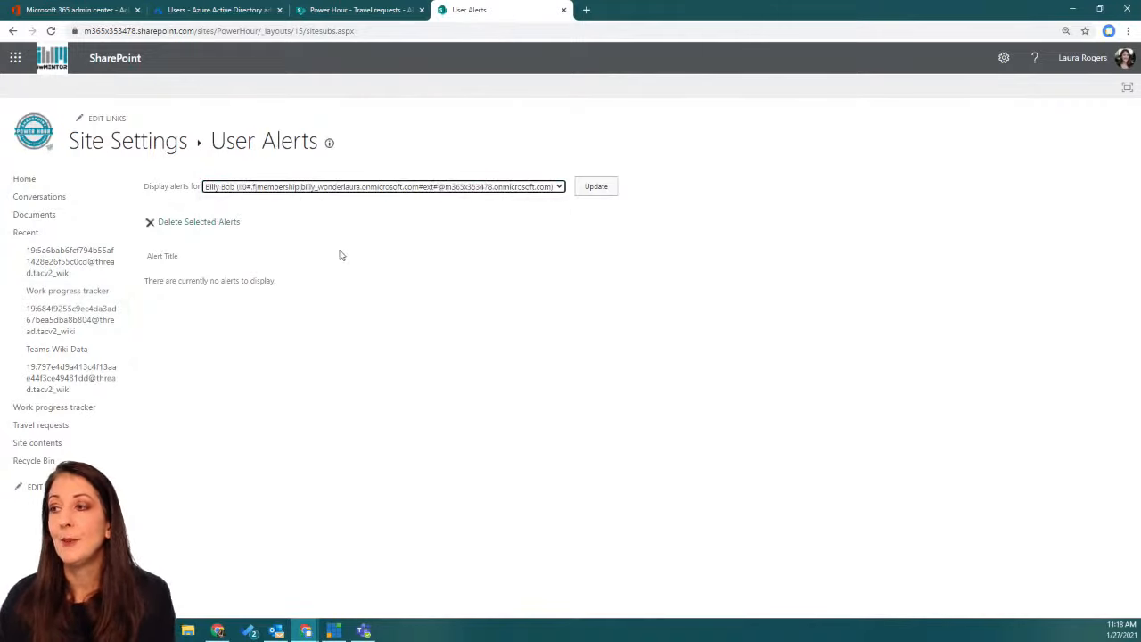
pyautogui.click(595, 186)
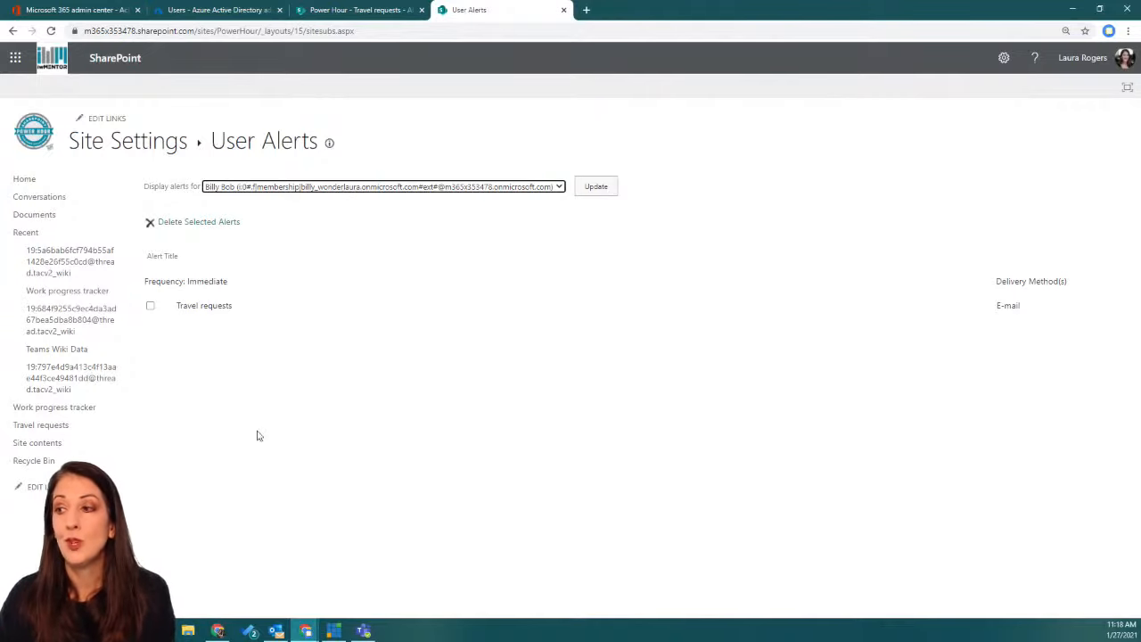
# Step: Select the other user's Travel requests alert without deleting it, and return to the Travel requests list through the site home page
pyautogui.click(150, 306)
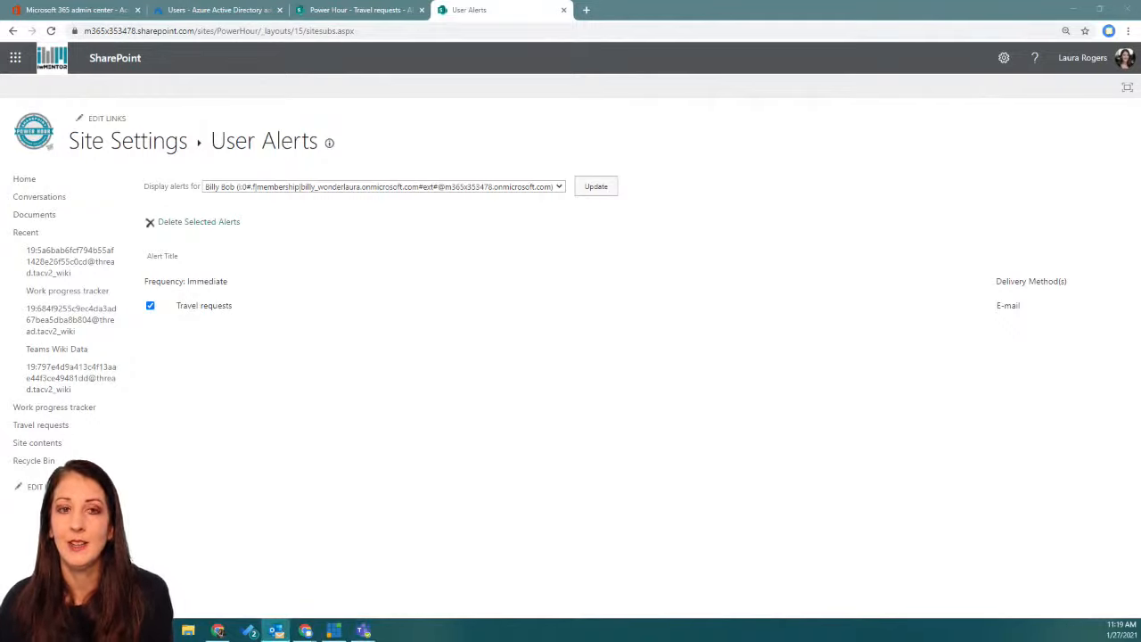
pyautogui.click(45, 180)
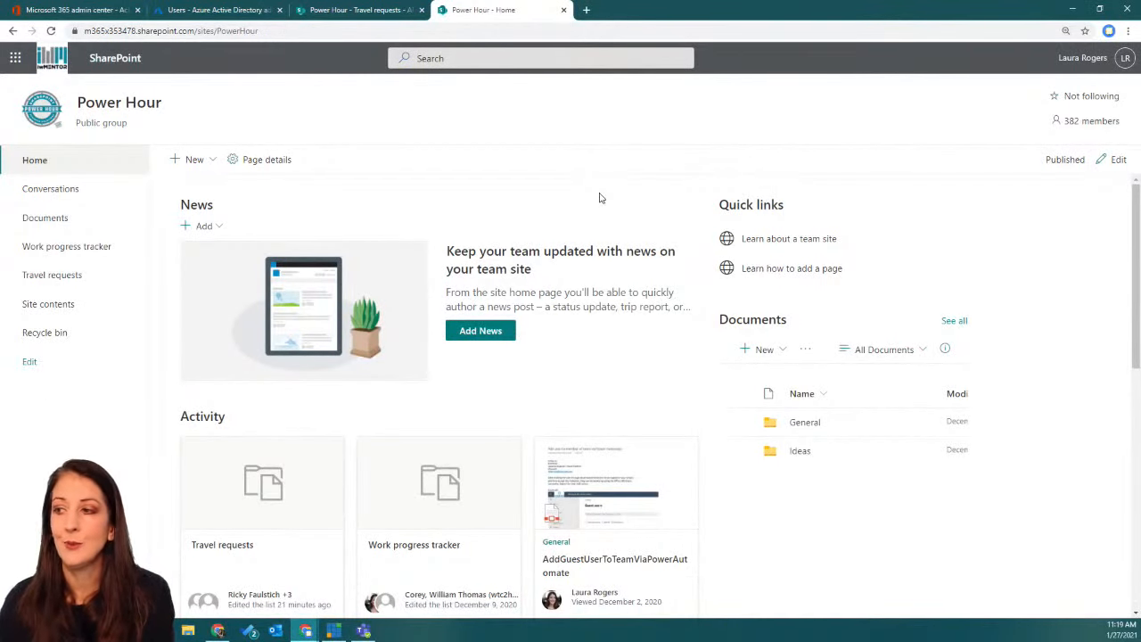
pyautogui.click(56, 278)
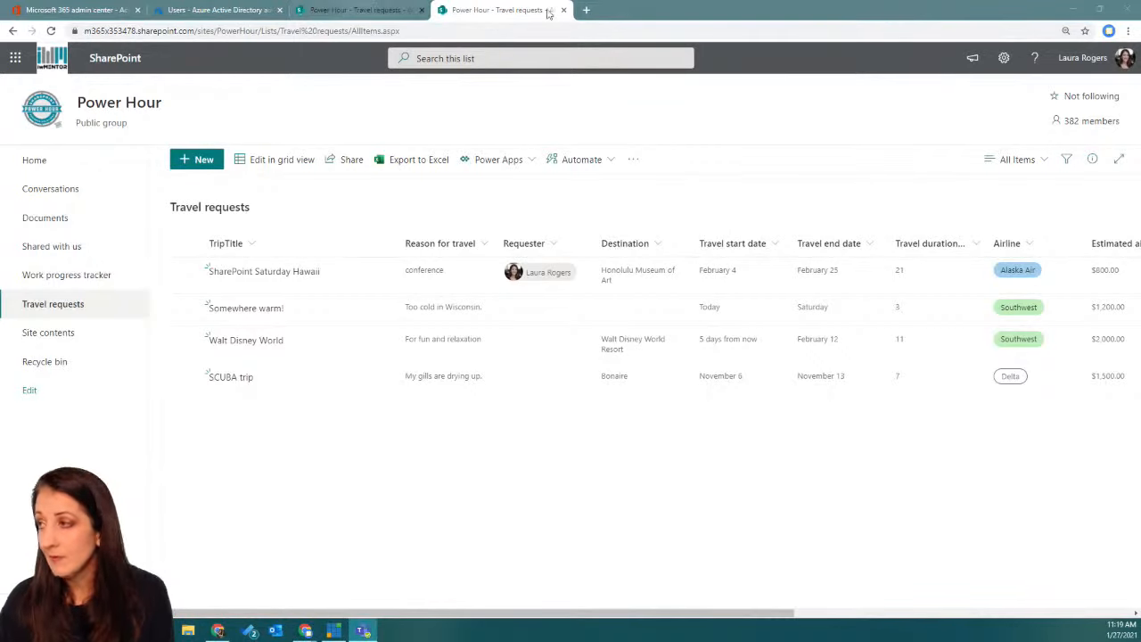
# Step: Switch to Teams, maximize its window and find the "Resource links for today" post in the General channel's Posts
pyautogui.moveTo(0, 49); pyautogui.dragTo(871, 54)
pyautogui.click(1018, 58)
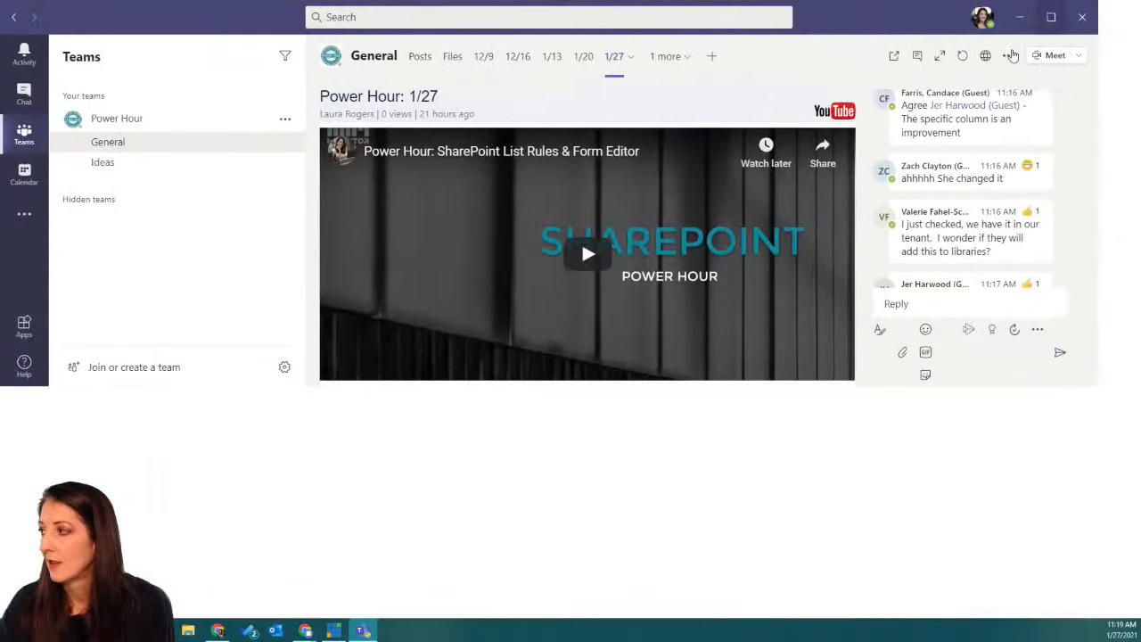
pyautogui.click(415, 56)
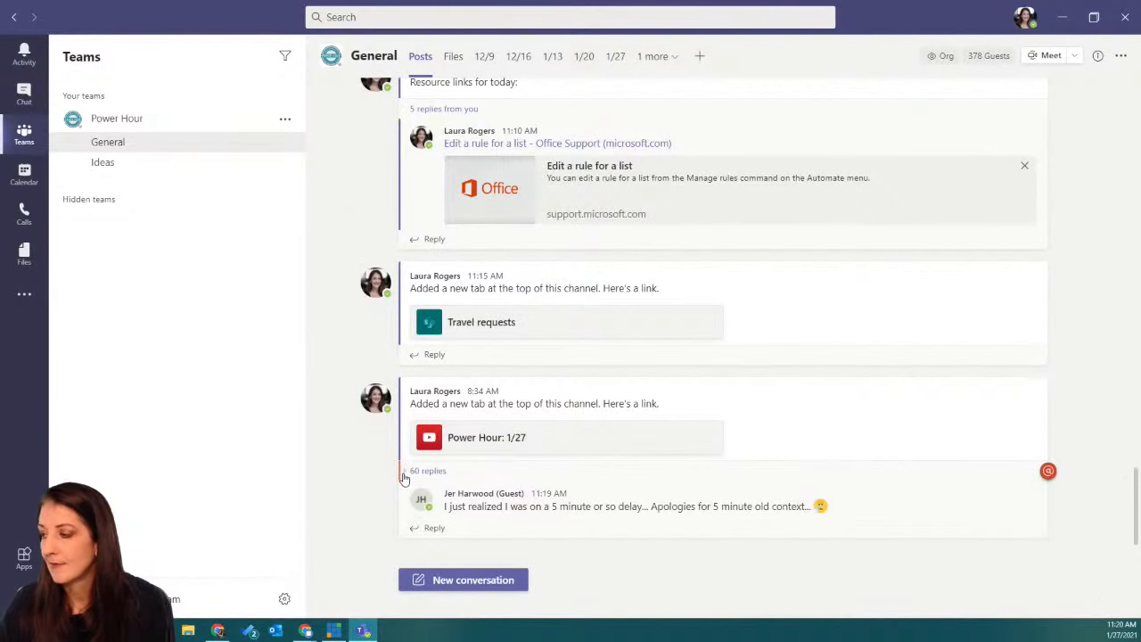
pyautogui.scroll(2, 370, 208)
pyautogui.scroll(-2, 370, 208)
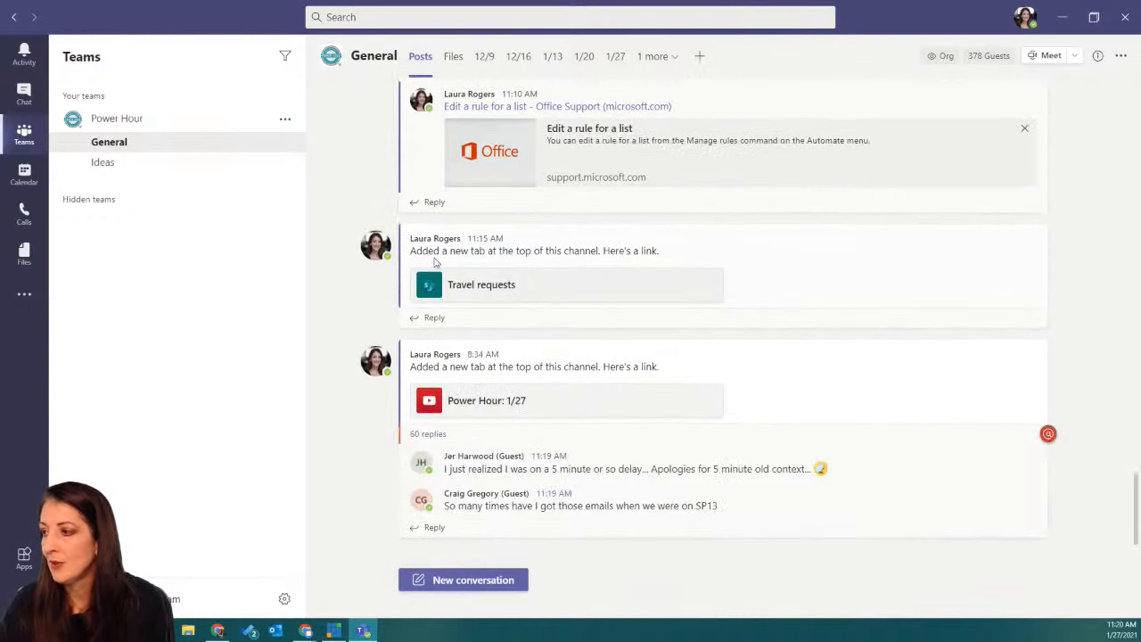
pyautogui.scroll(1, 376, 194)
pyautogui.scroll(2, 378, 201)
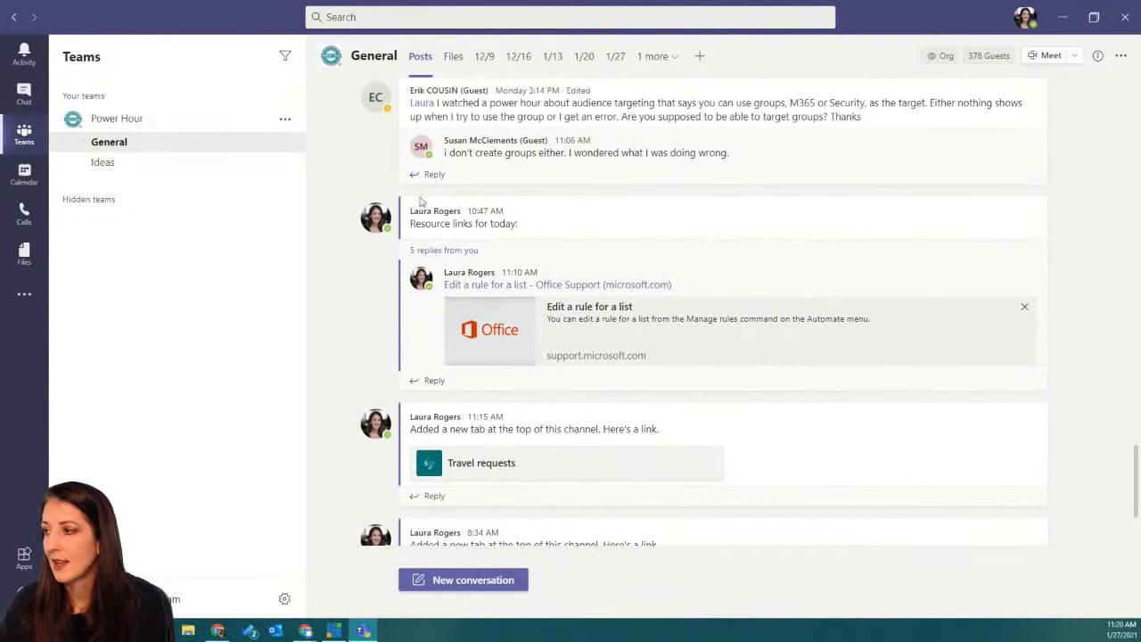
# Step: Expand all replies to the "Resource links for today" post and look through the shared links
pyautogui.click(431, 250)
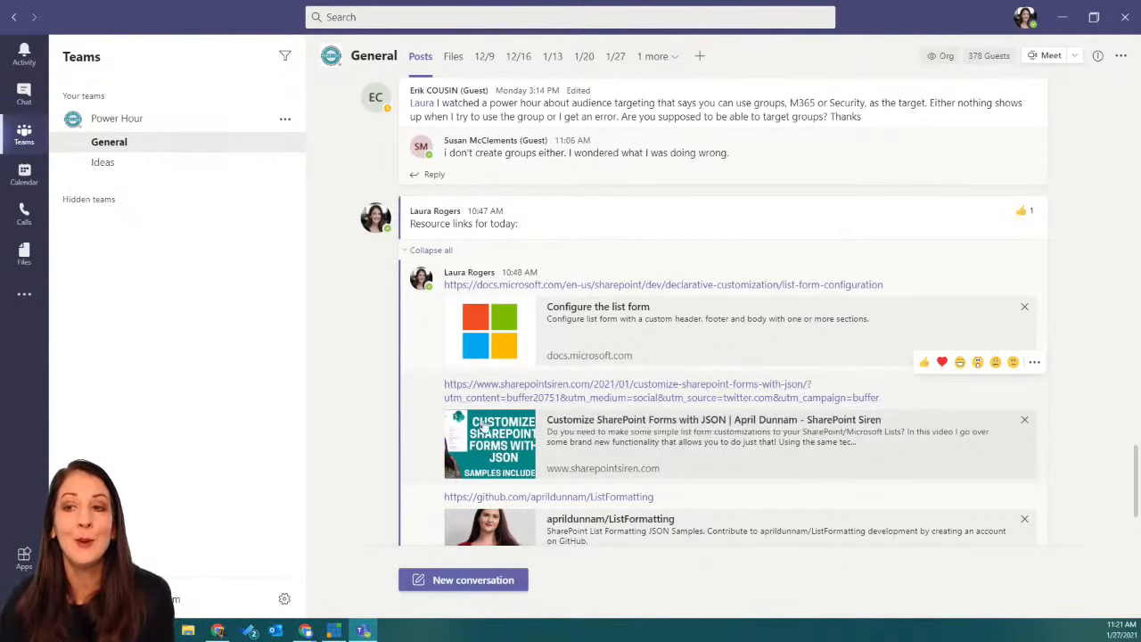
pyautogui.scroll(-2, 593, 441)
pyautogui.scroll(-2, 593, 441)
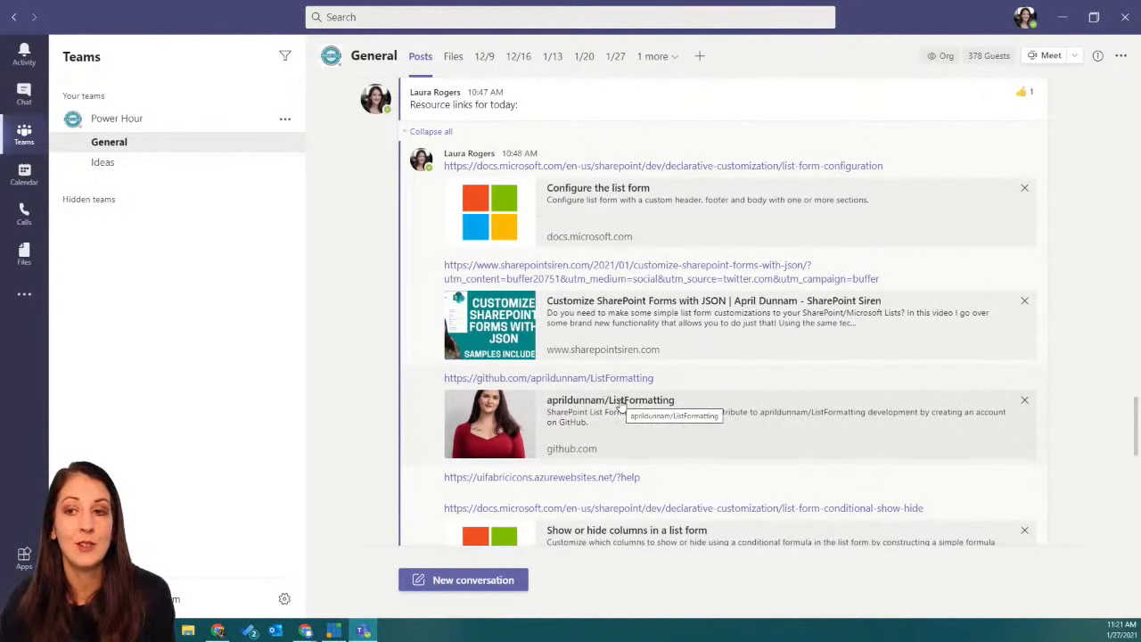
pyautogui.scroll(-5, 619, 406)
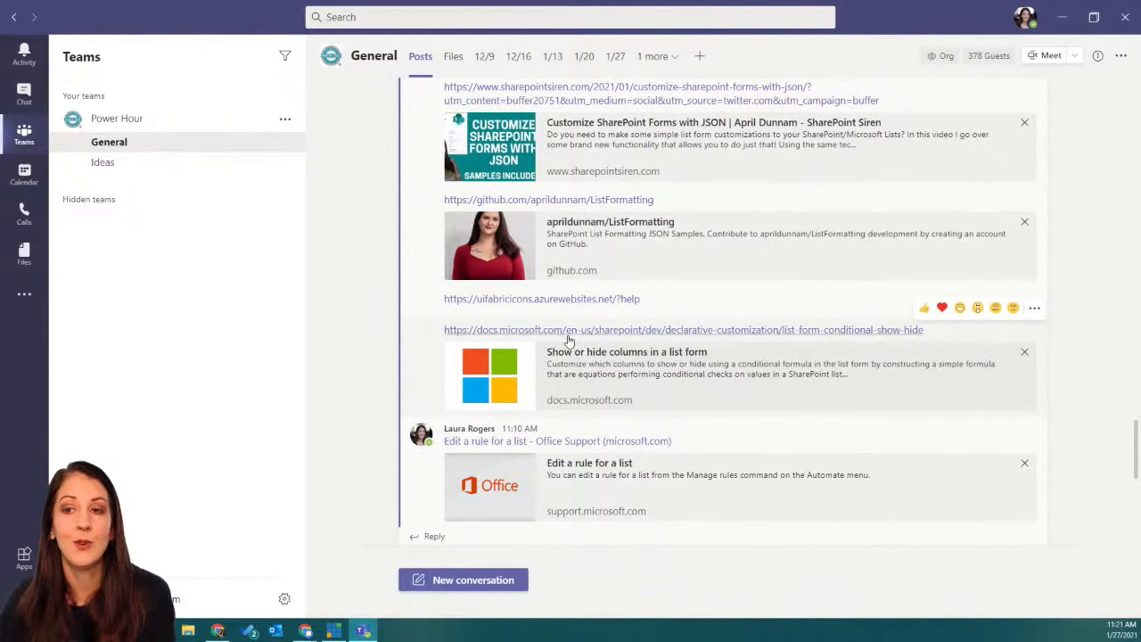
pyautogui.scroll(-2, 576, 397)
pyautogui.scroll(6, 577, 405)
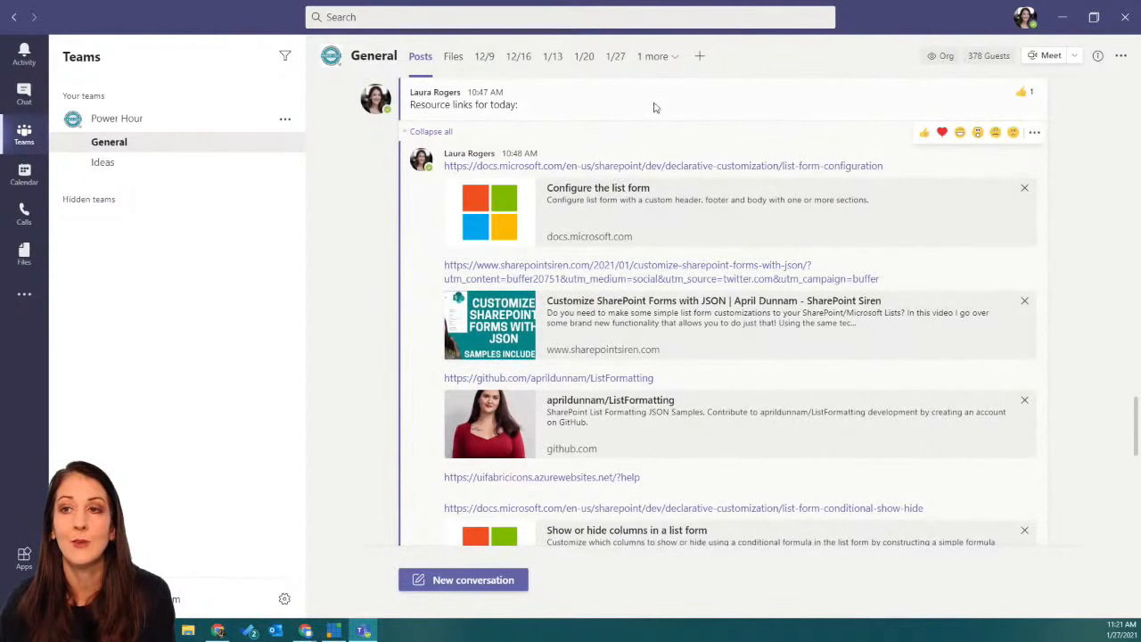
# Step: Go back to the General channel's 1/27 tab and move the Teams window away from the browser
pyautogui.click(614, 60)
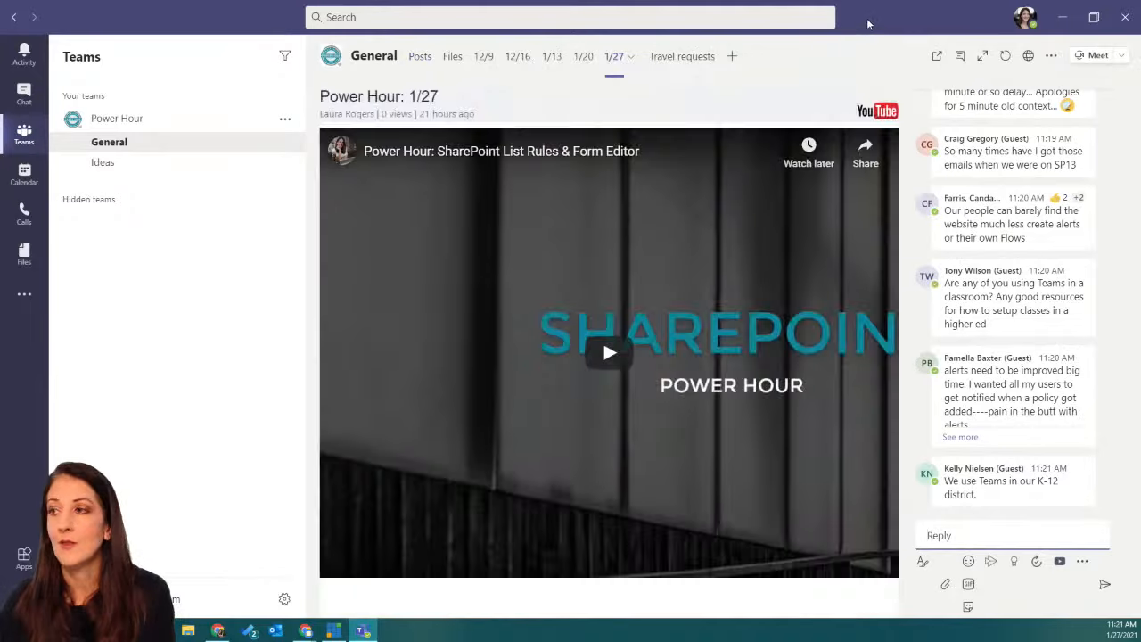
pyautogui.moveTo(867, 21); pyautogui.dragTo(0, 79)
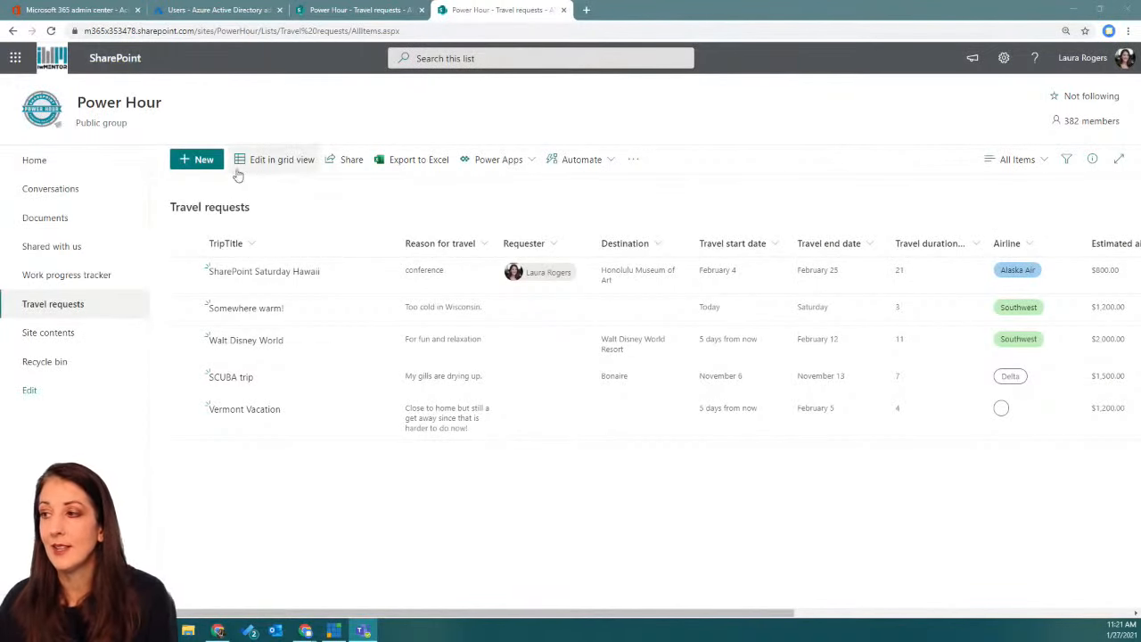
# Step: Open the customized new item form of the Travel requests list and close it without saving an item
pyautogui.click(196, 158)
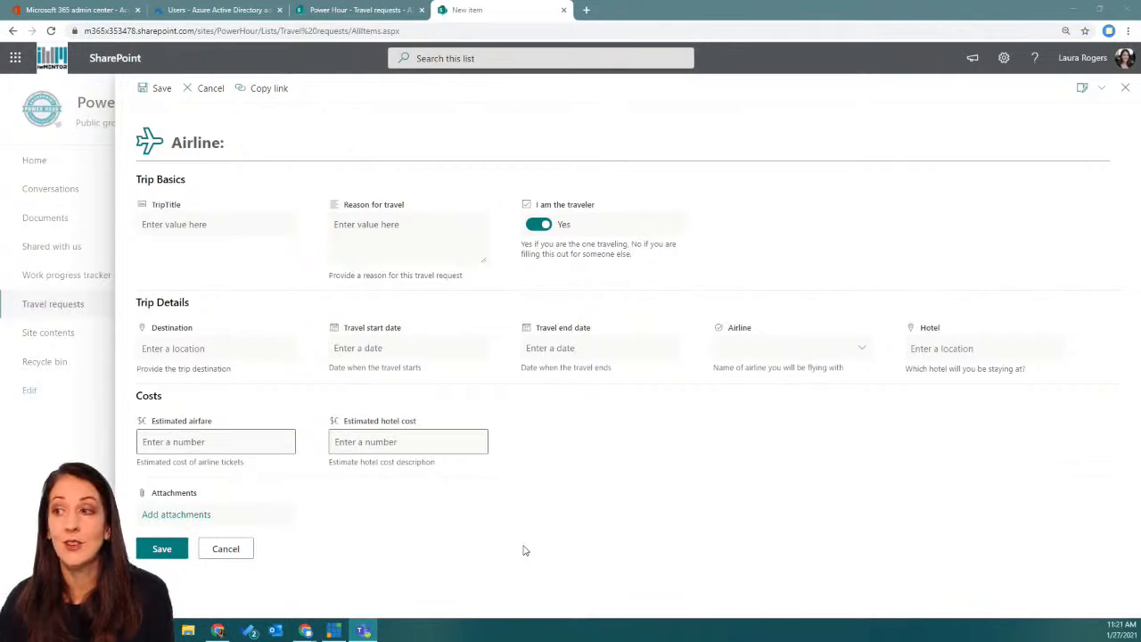
pyautogui.click(236, 549)
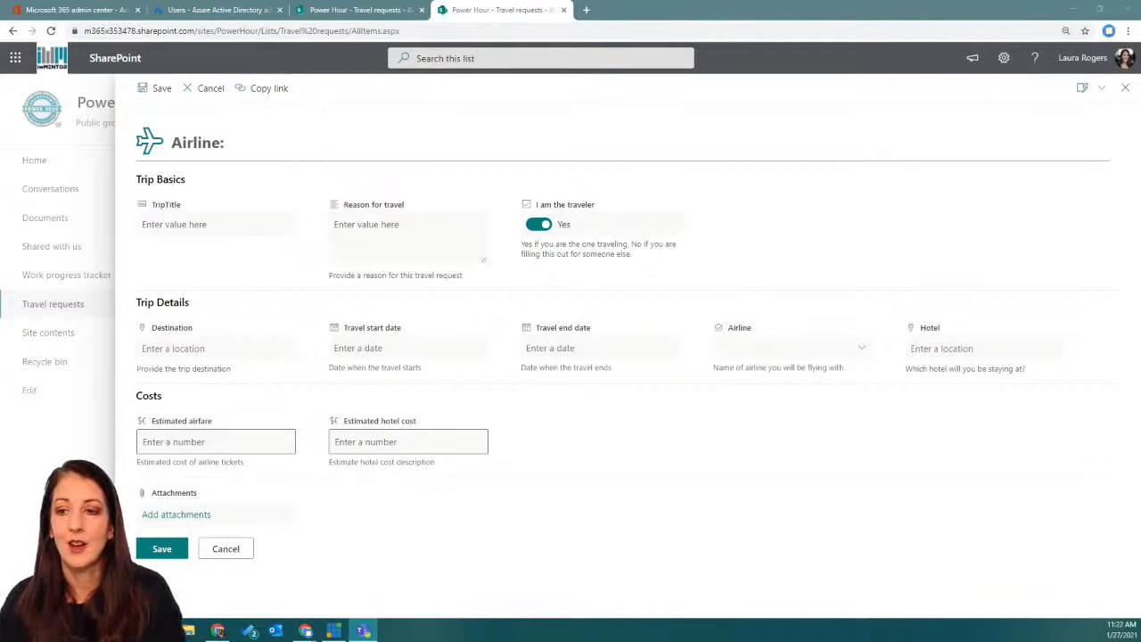
pyautogui.click(1126, 90)
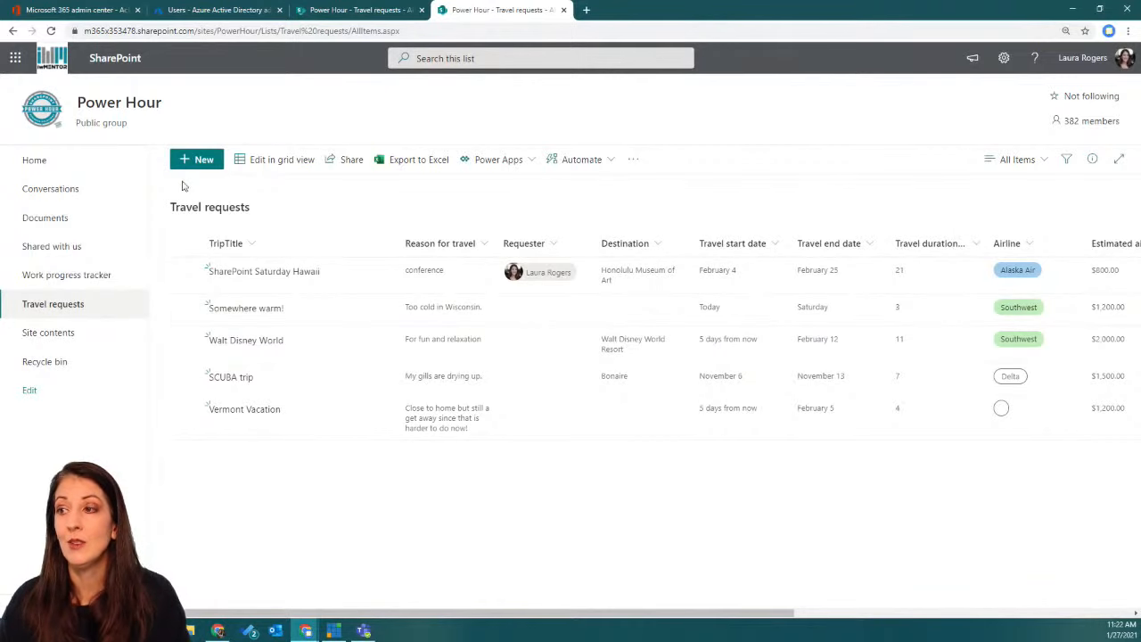
# Step: From the Power Hour site's home page, start a new list based on the Travel requests template
pyautogui.click(107, 162)
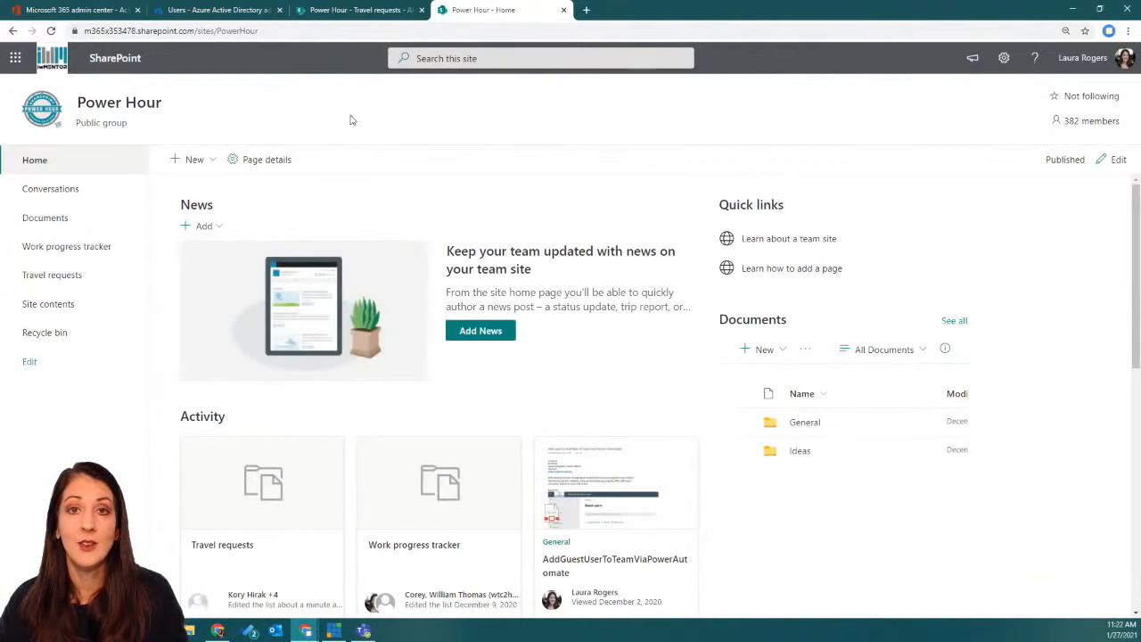
pyautogui.click(202, 160)
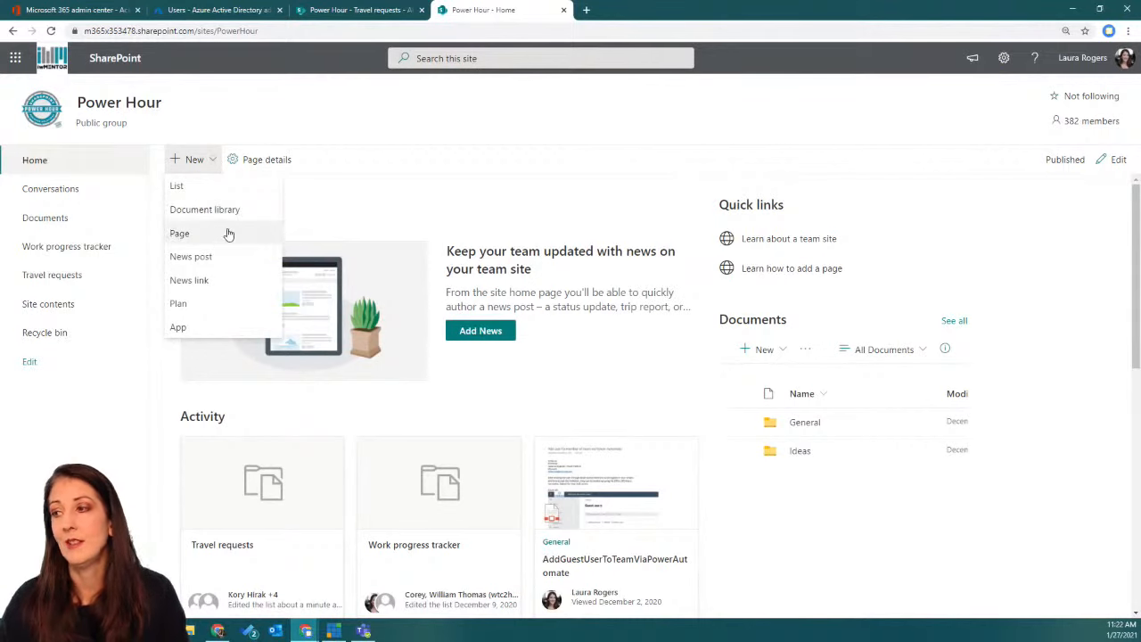
pyautogui.click(216, 185)
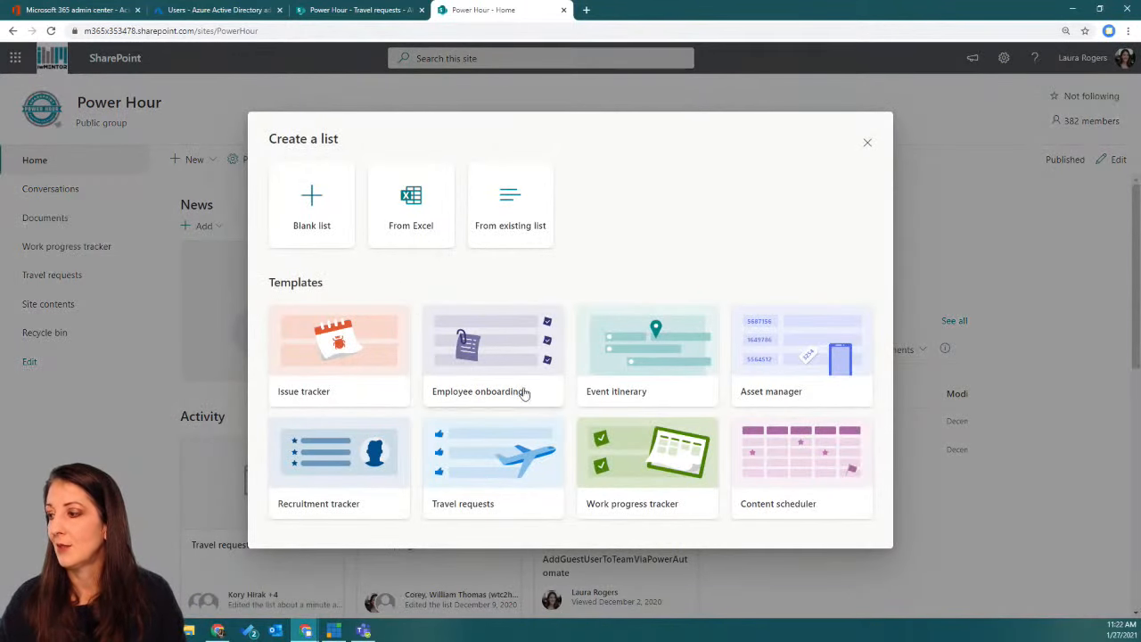
pyautogui.click(486, 461)
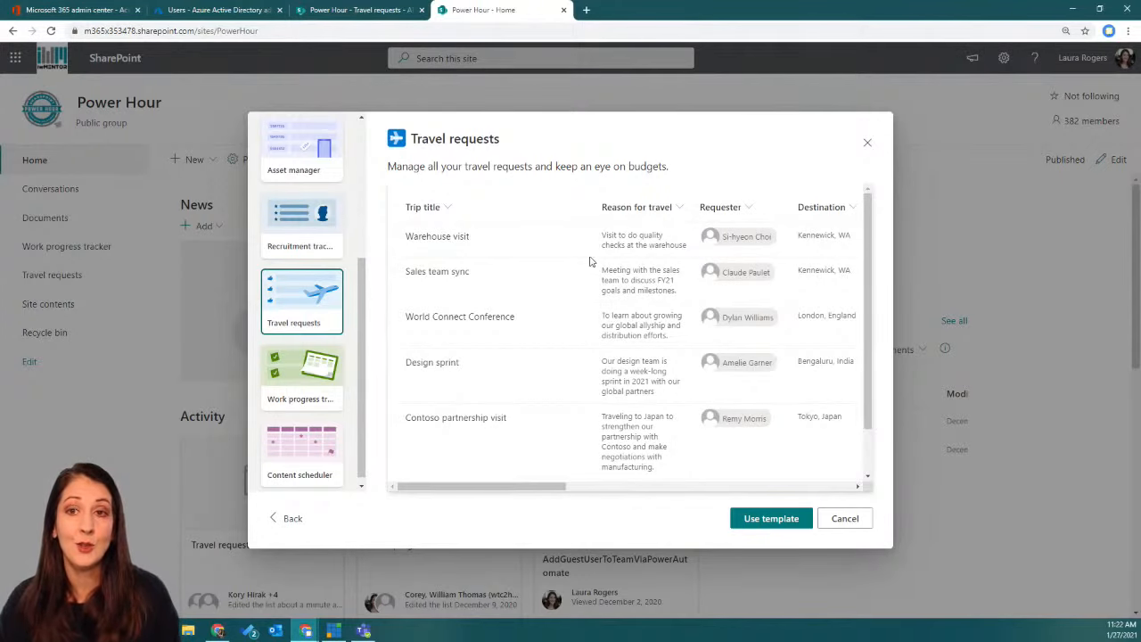
pyautogui.click(771, 518)
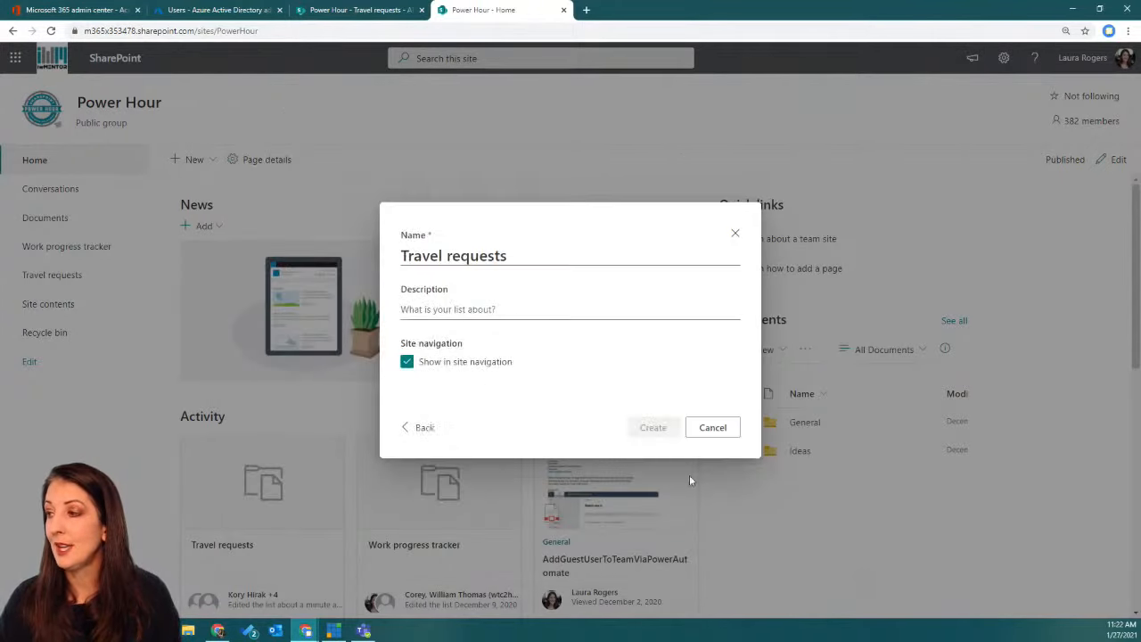
# Step: Name the list "Travel requests Demo 2", describe it as "for live demo", and create it
pyautogui.click(528, 253)
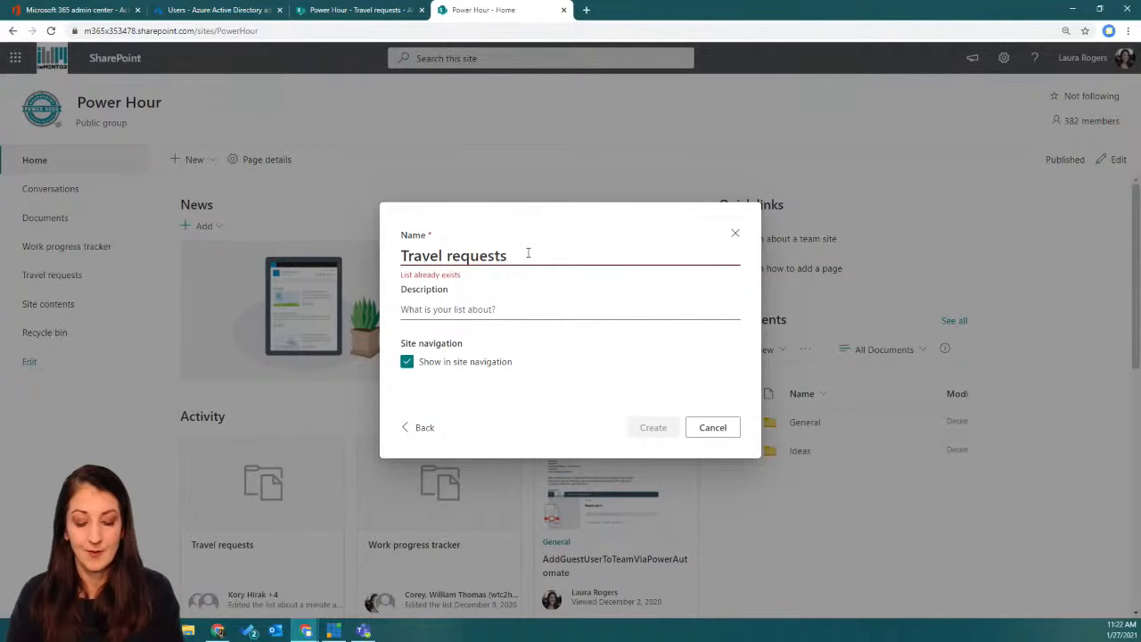
pyautogui.write('Demo 2')
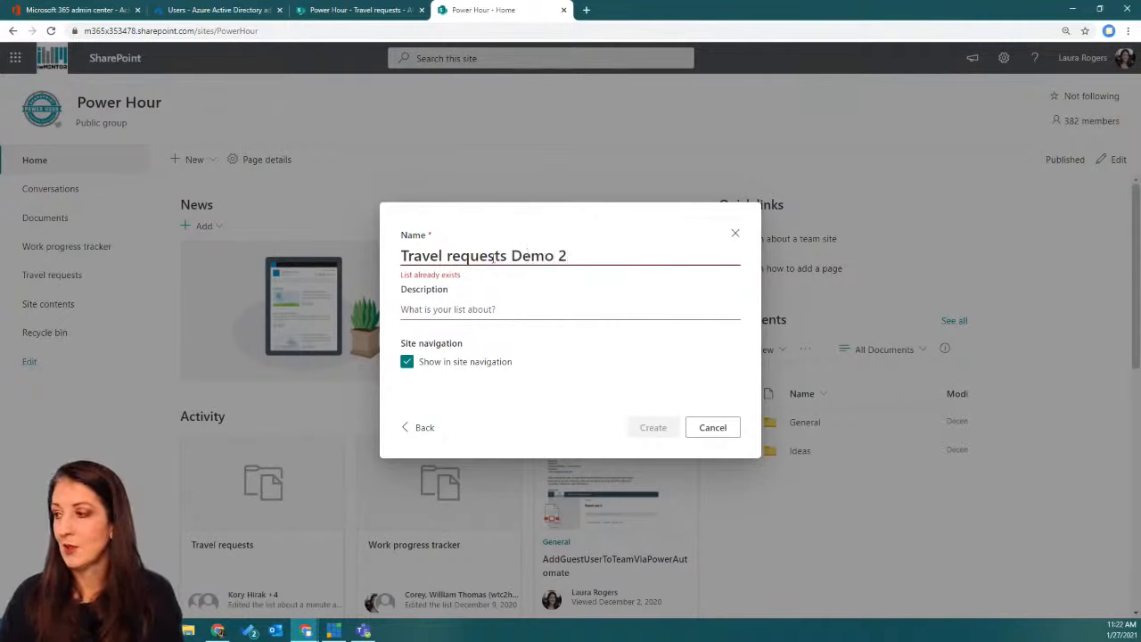
pyautogui.click(451, 310)
pyautogui.write('for live demo')
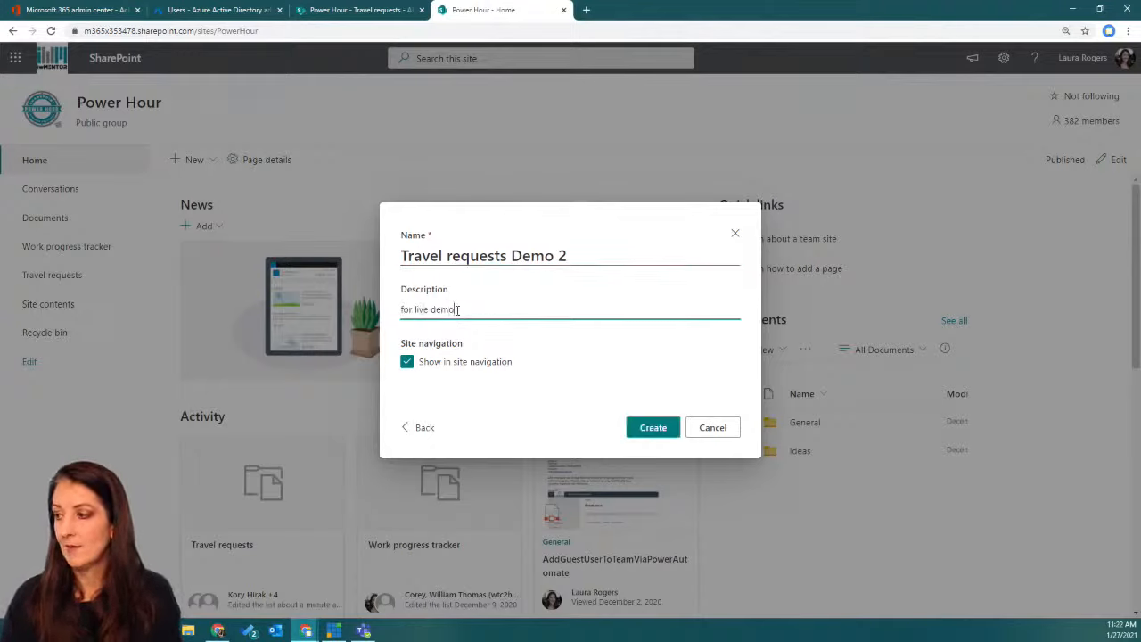
pyautogui.click(654, 428)
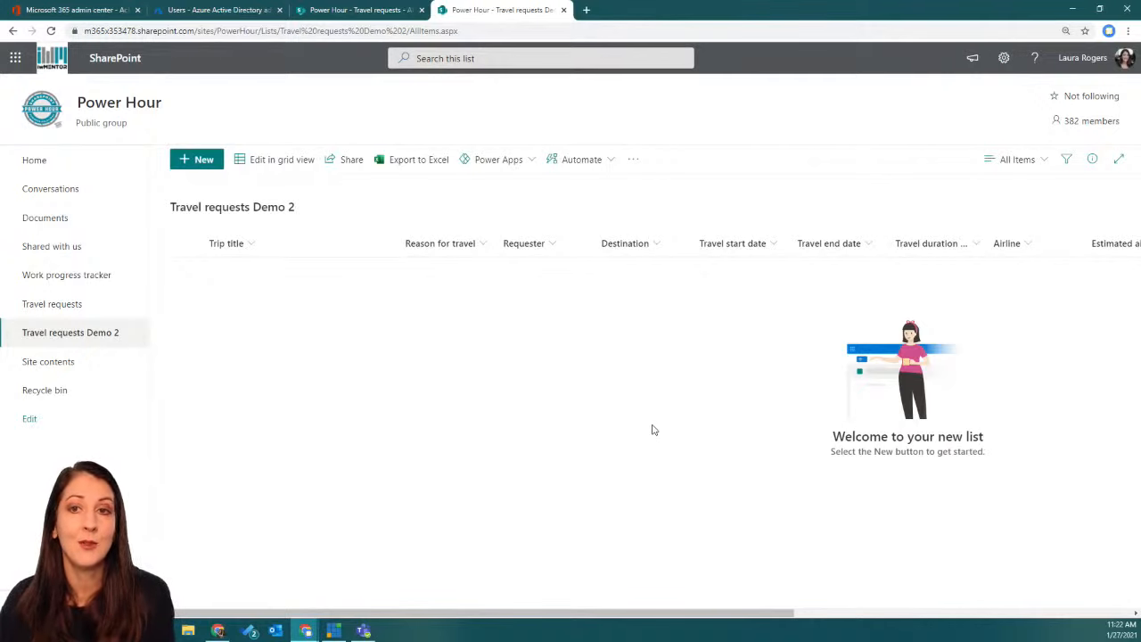
# Step: Start a new item with the trip title "Test trip to Atlanta" and "stuff" as the reason for travel
pyautogui.click(197, 159)
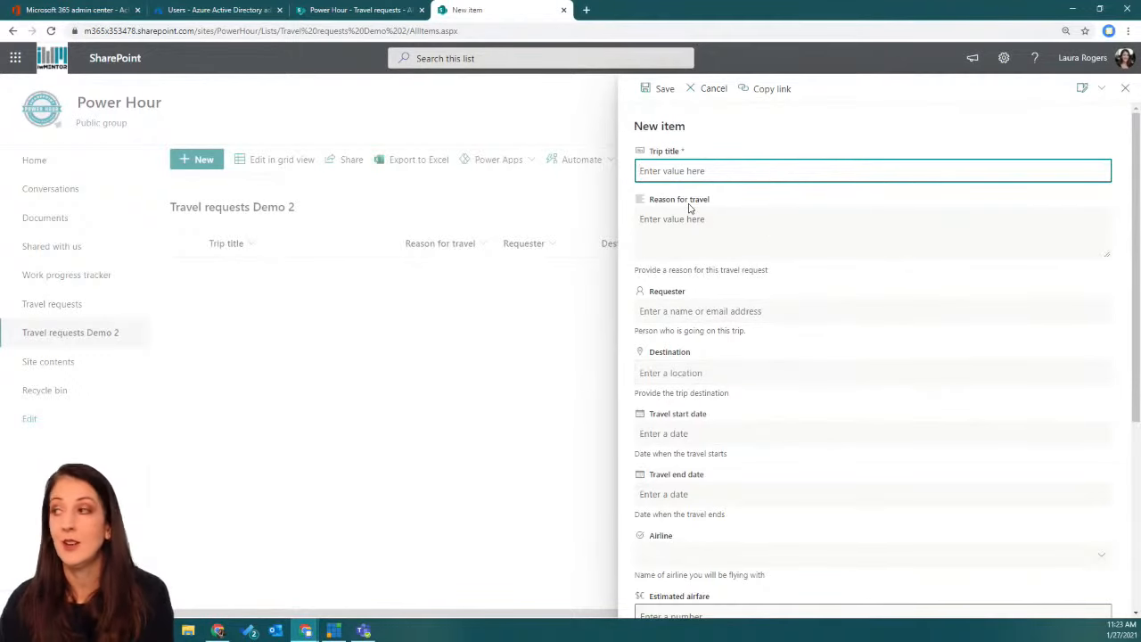
pyautogui.write('T')
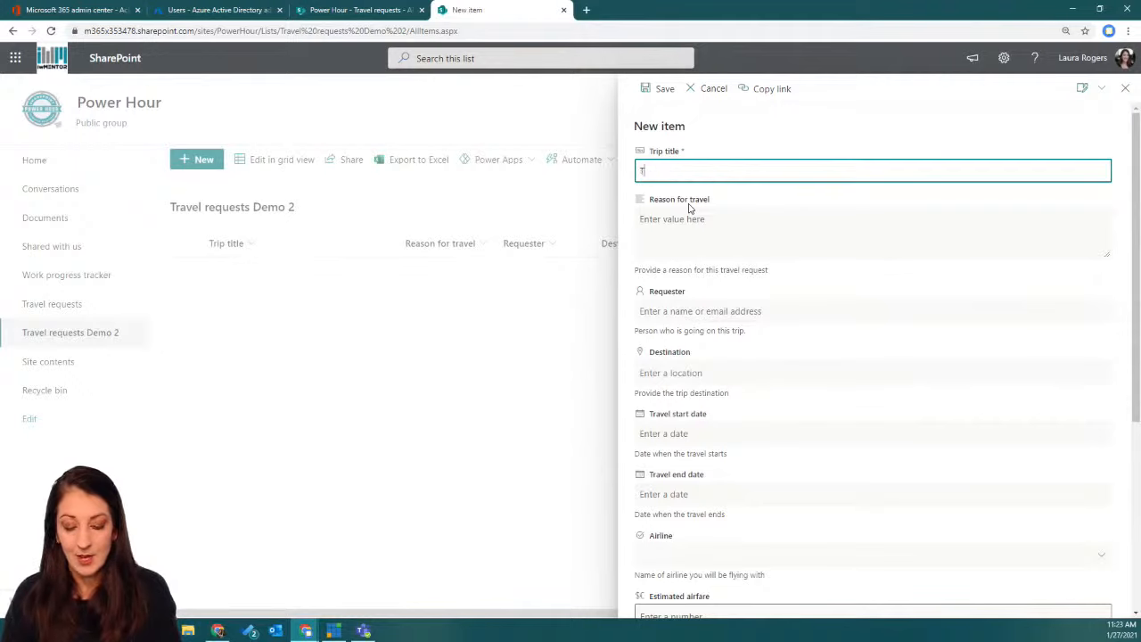
pyautogui.write('est trip t')
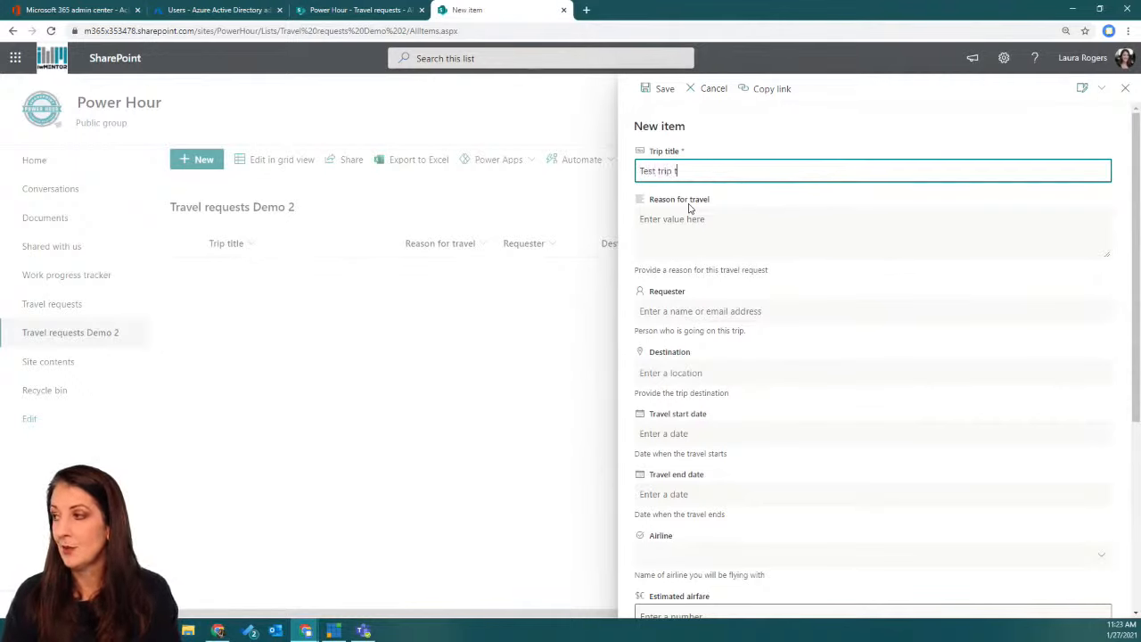
pyautogui.write('o Atlanta')
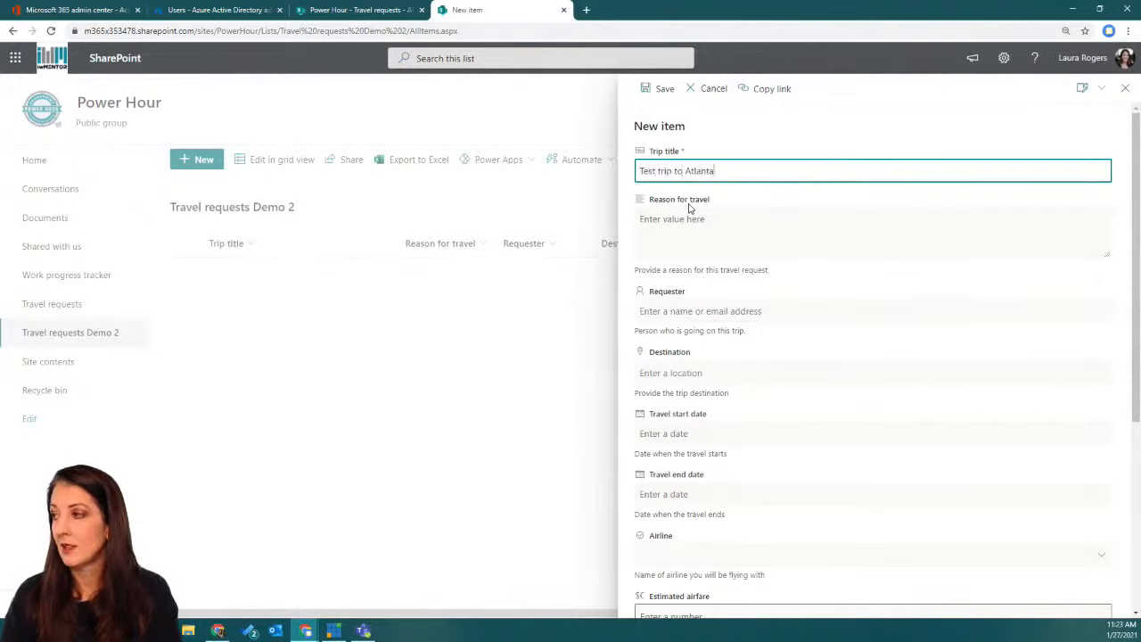
pyautogui.click(700, 223)
pyautogui.write('stuff')
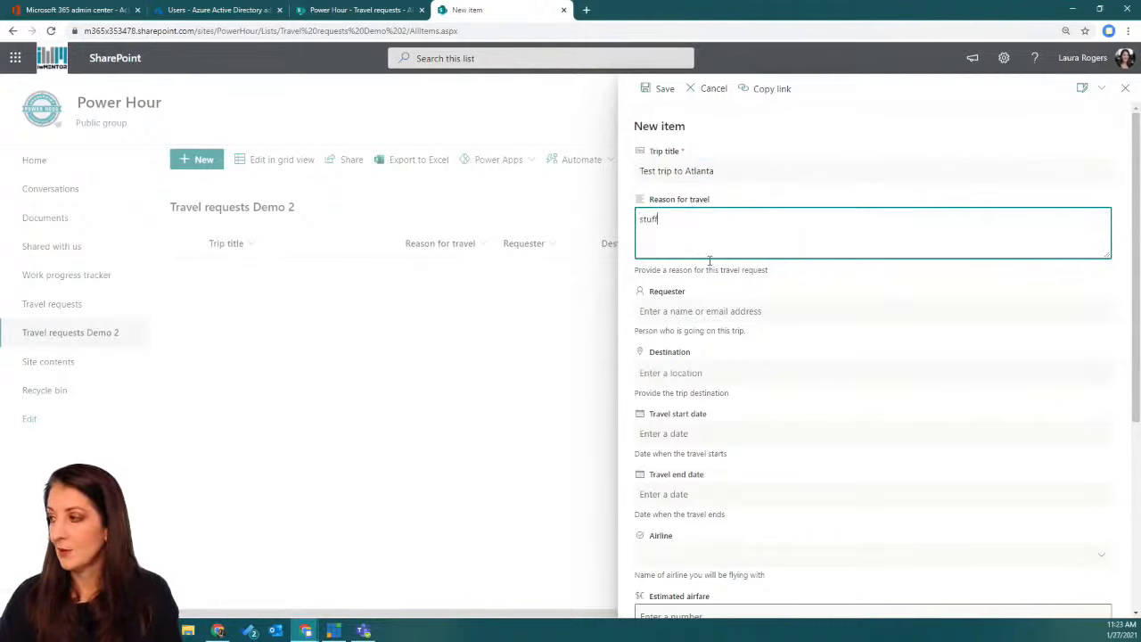
# Step: Fill in the requester's name and set the destination to Hartsfield - Jackson Atlanta International Airport
pyautogui.click(715, 309)
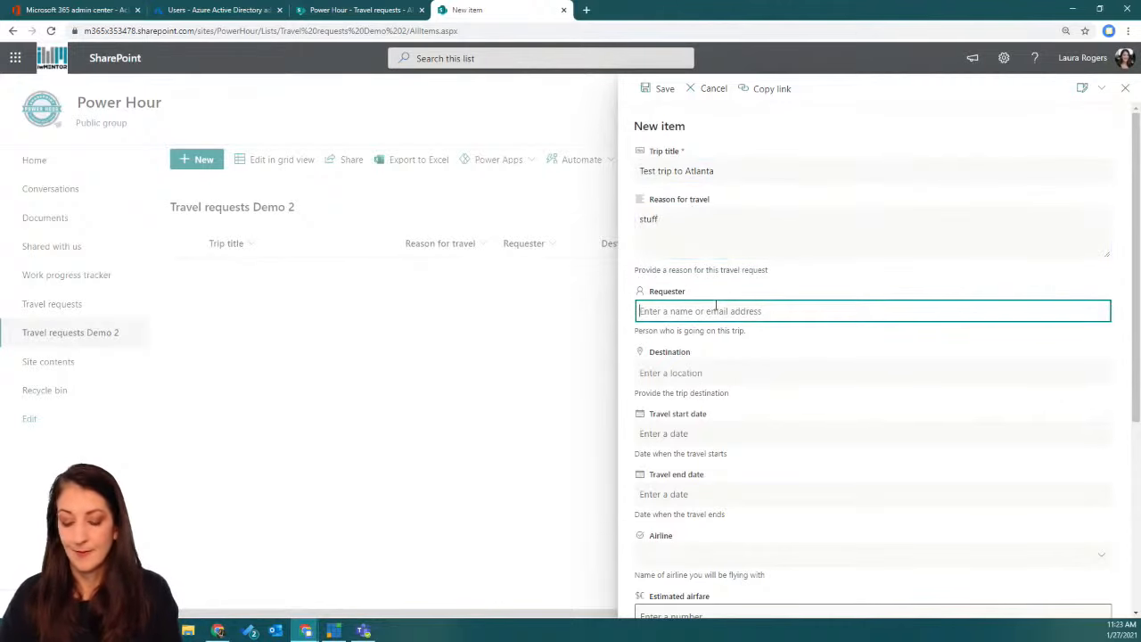
pyautogui.write('laura')
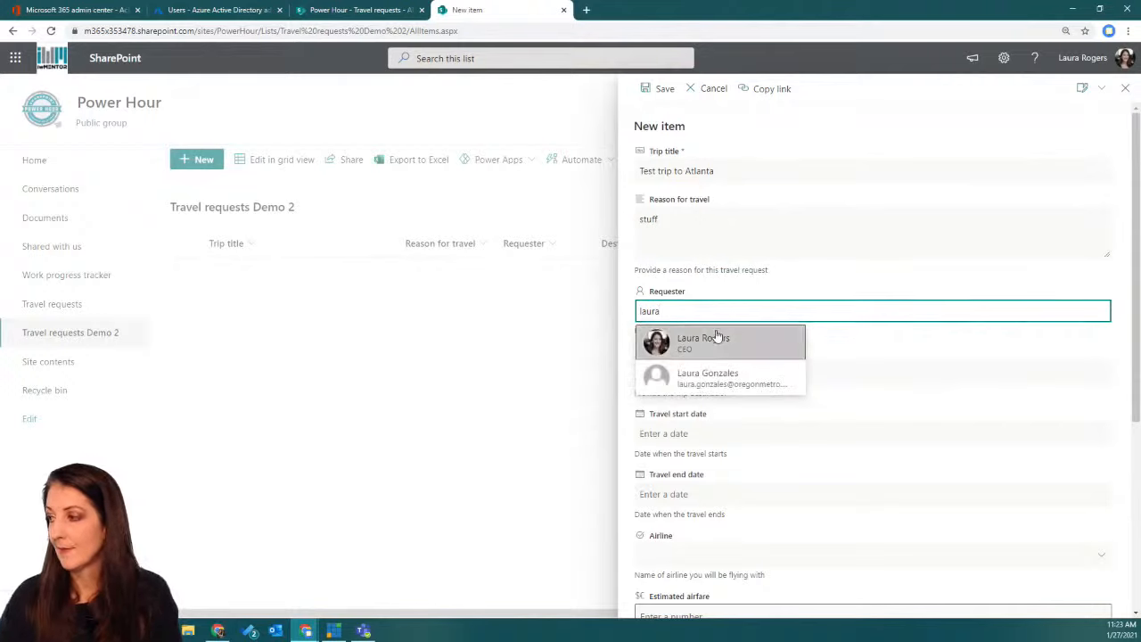
pyautogui.click(714, 338)
pyautogui.click(696, 373)
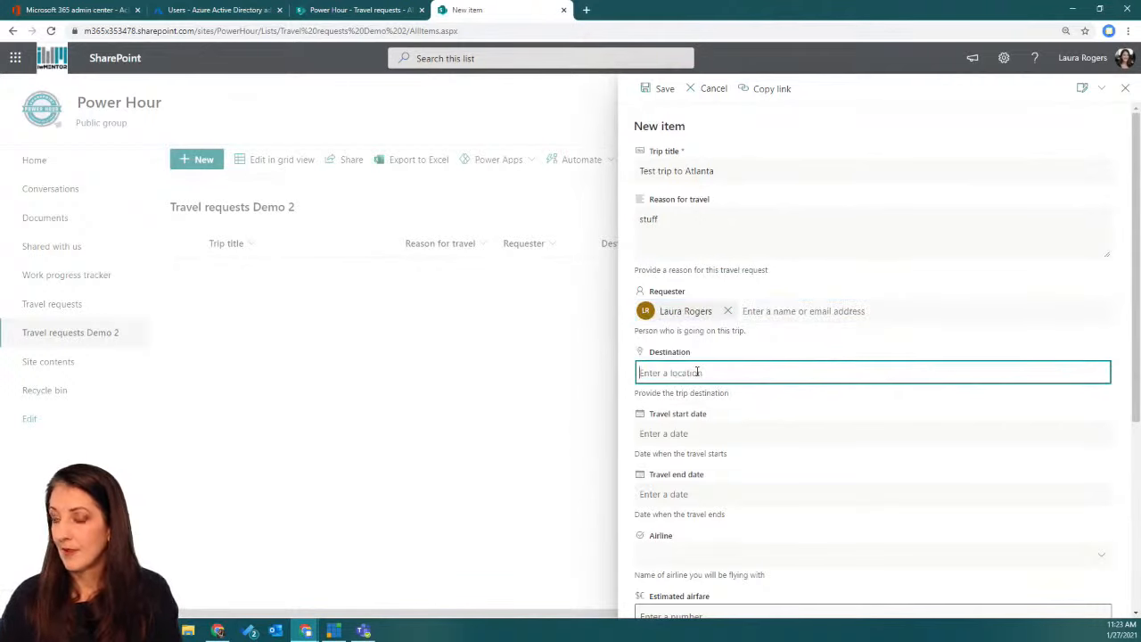
pyautogui.write('atlanta')
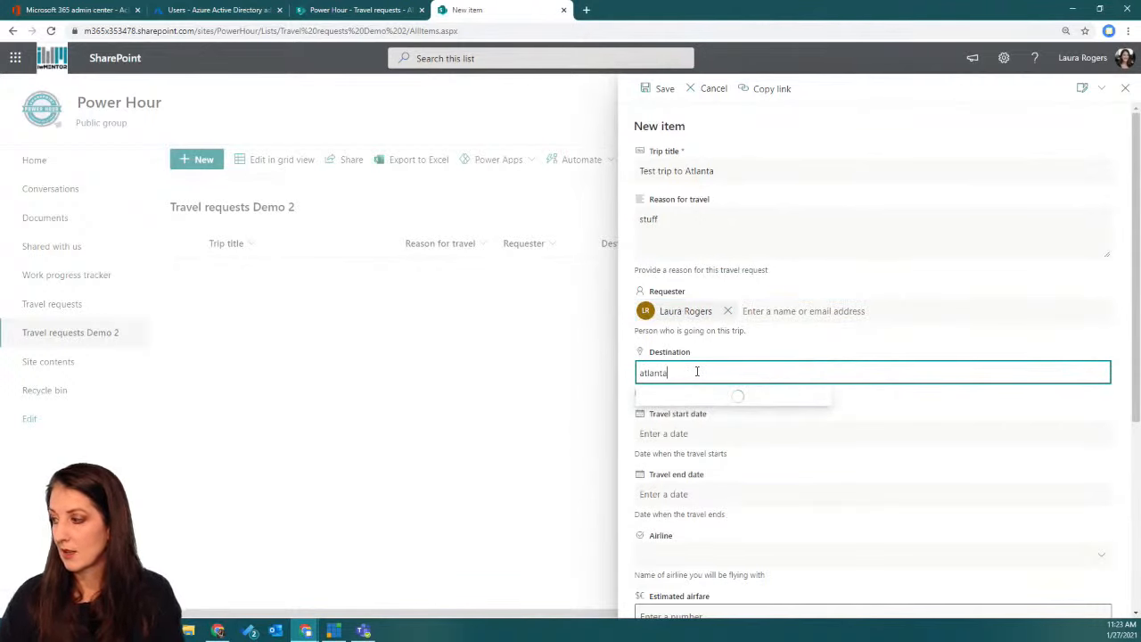
pyautogui.click(724, 407)
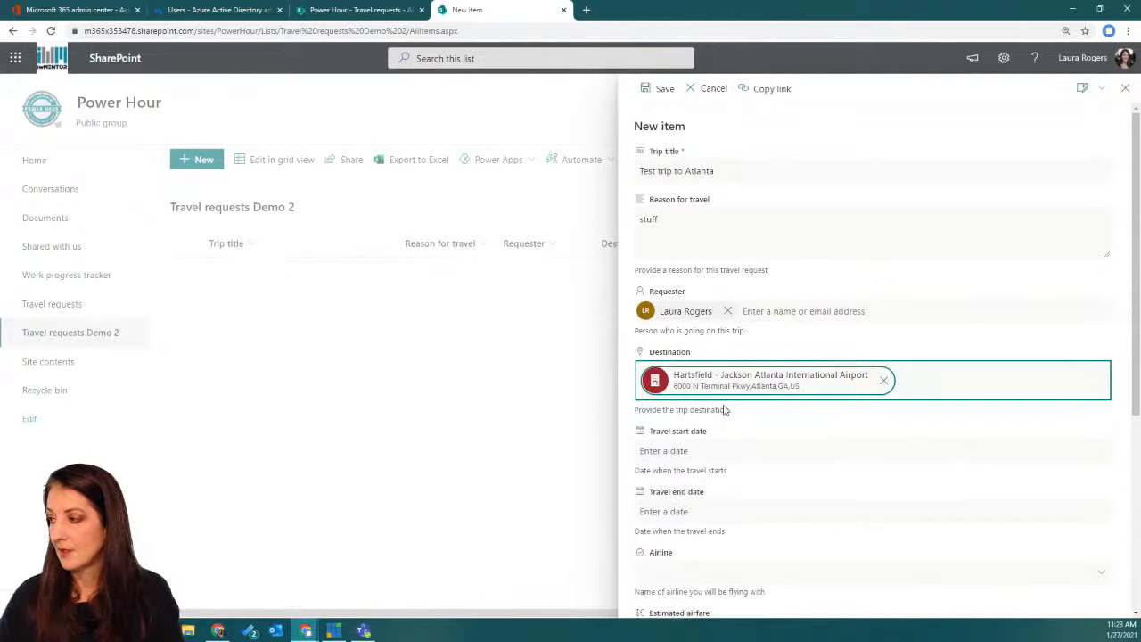
# Step: Set the travel start date to 2/4/2021 and the travel end date to 2/25/2021
pyautogui.click(729, 450)
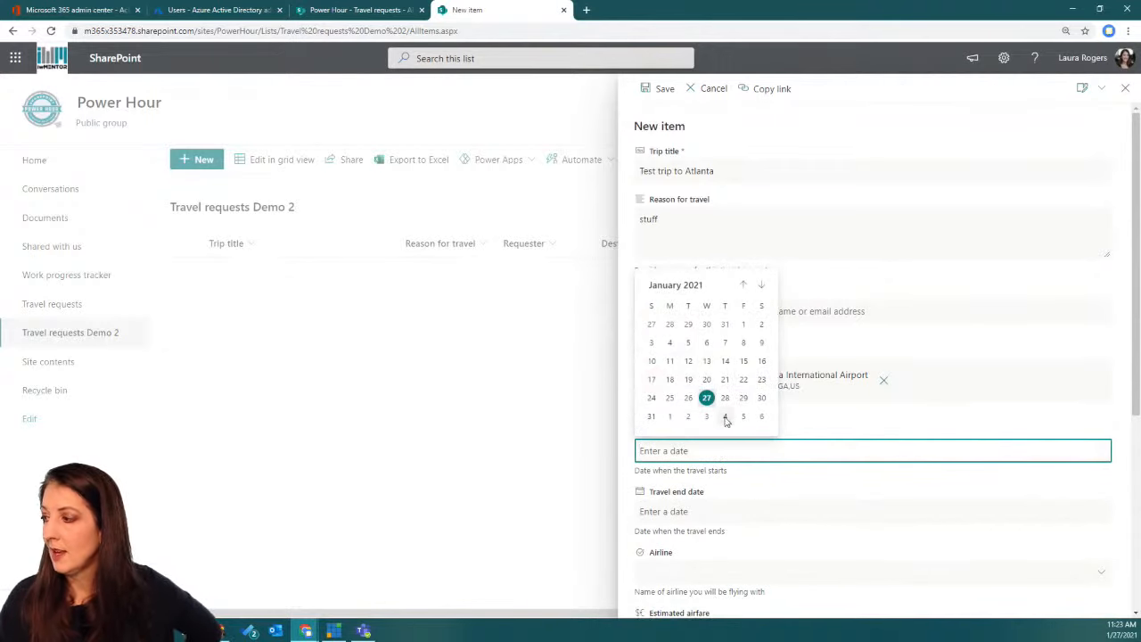
pyautogui.click(726, 420)
pyautogui.click(719, 510)
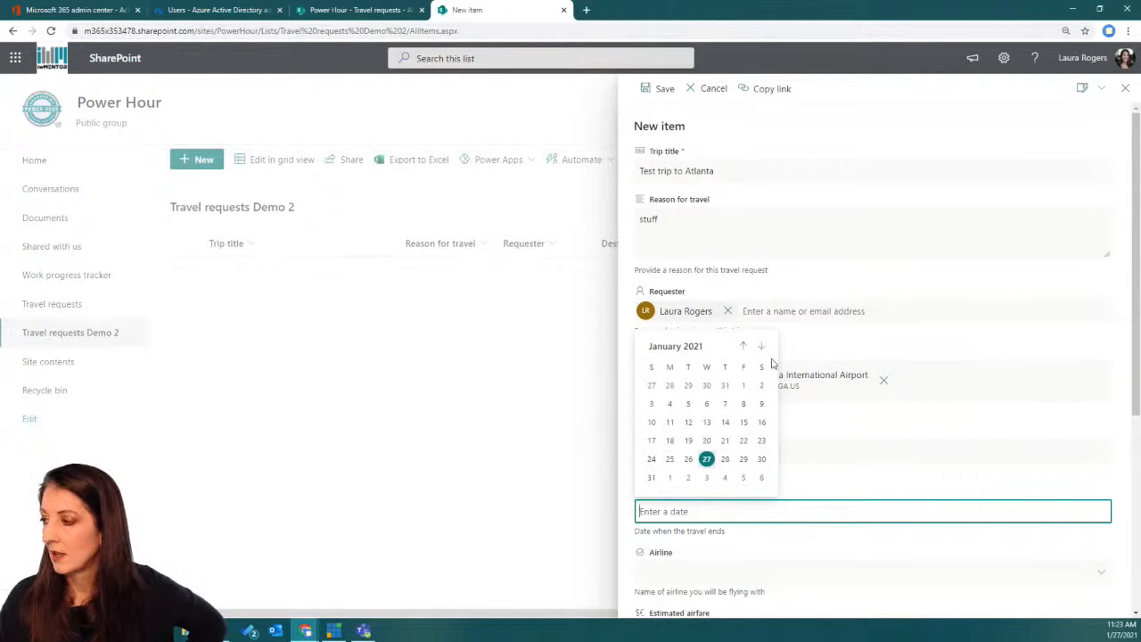
pyautogui.click(762, 346)
pyautogui.click(725, 446)
# Step: Choose British Airways as the airline and set the estimated airfare to 800
pyautogui.scroll(-2, 778, 539)
pyautogui.scroll(-1, 778, 538)
pyautogui.click(726, 326)
pyautogui.click(1095, 334)
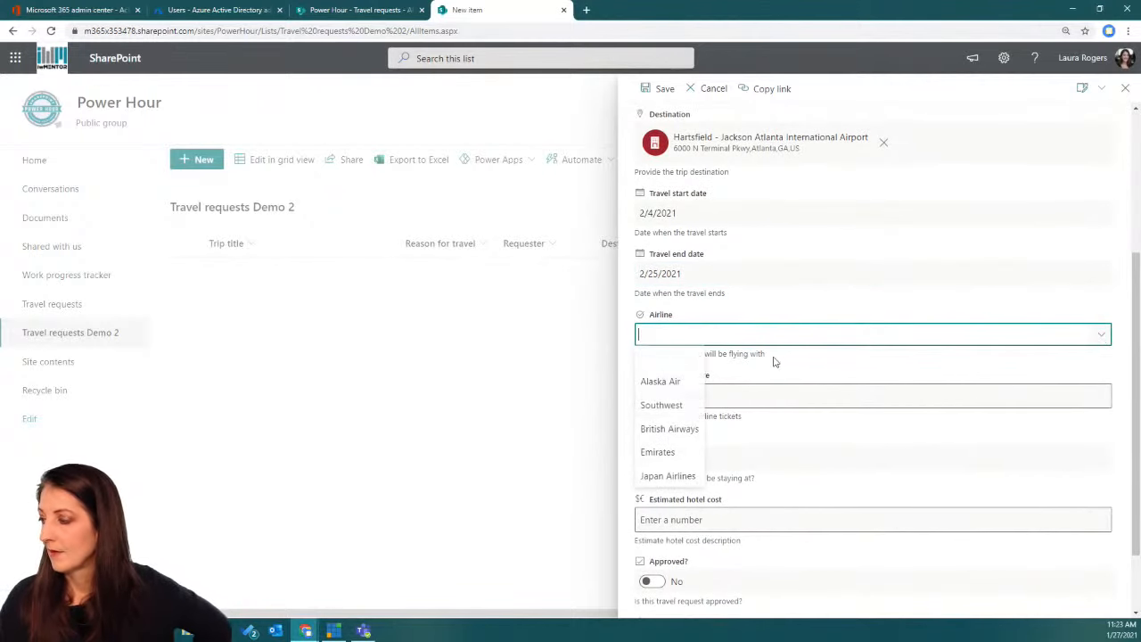
pyautogui.click(670, 428)
pyautogui.click(700, 394)
pyautogui.write('800')
# Step: Set the hotel to Sheraton Atlanta Hotel and the estimated hotel cost to 100
pyautogui.click(676, 457)
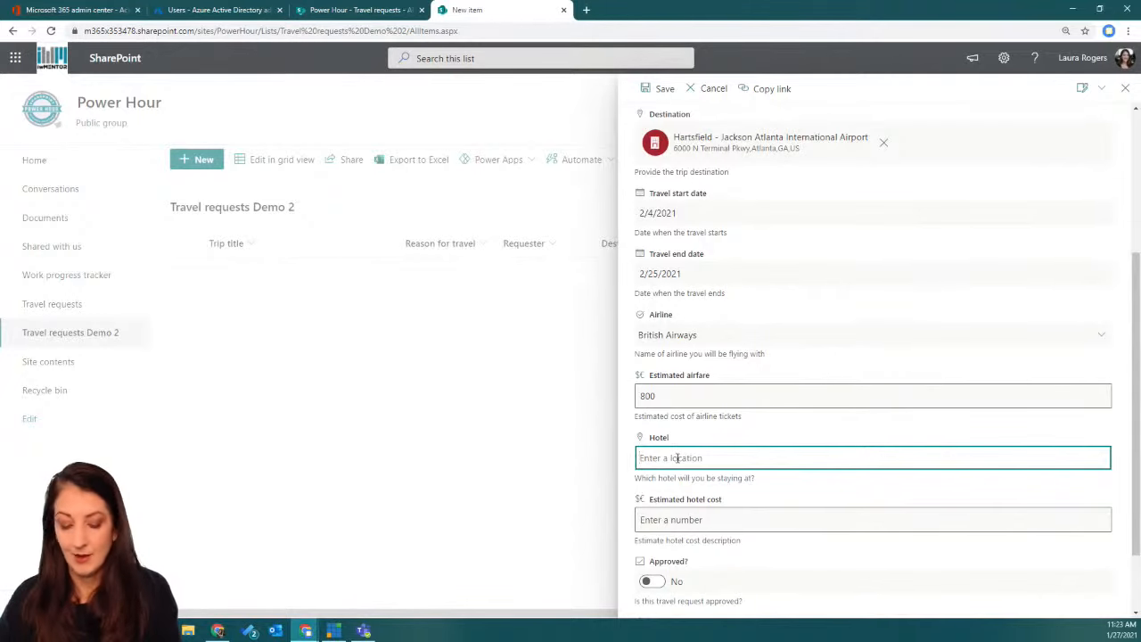
pyautogui.write('hot')
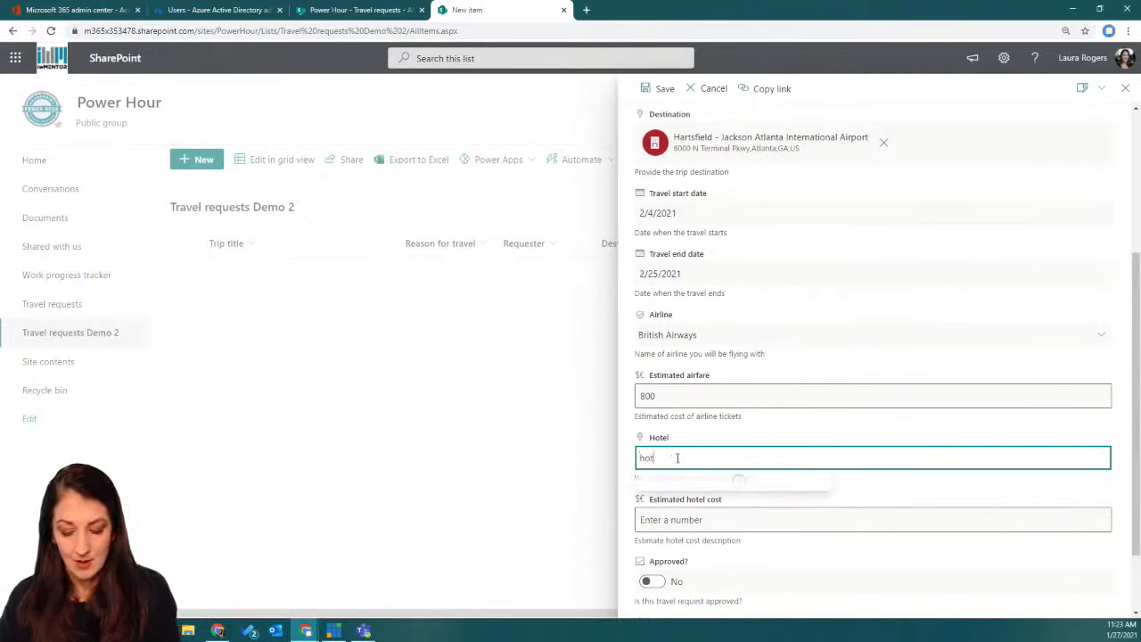
pyautogui.write('el atlanta')
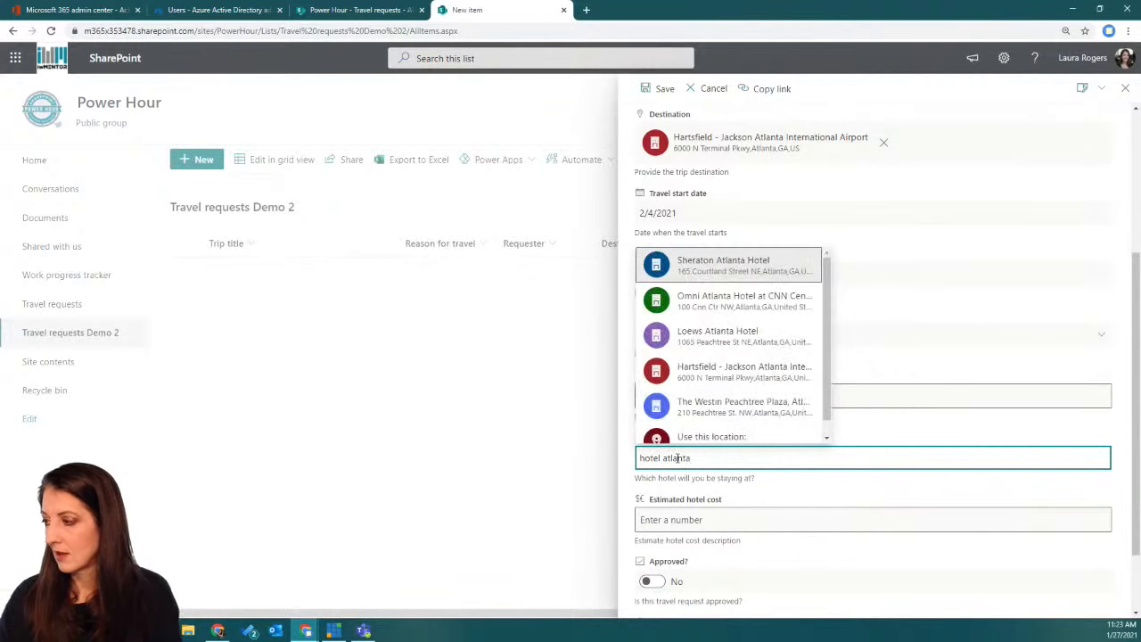
pyautogui.click(727, 297)
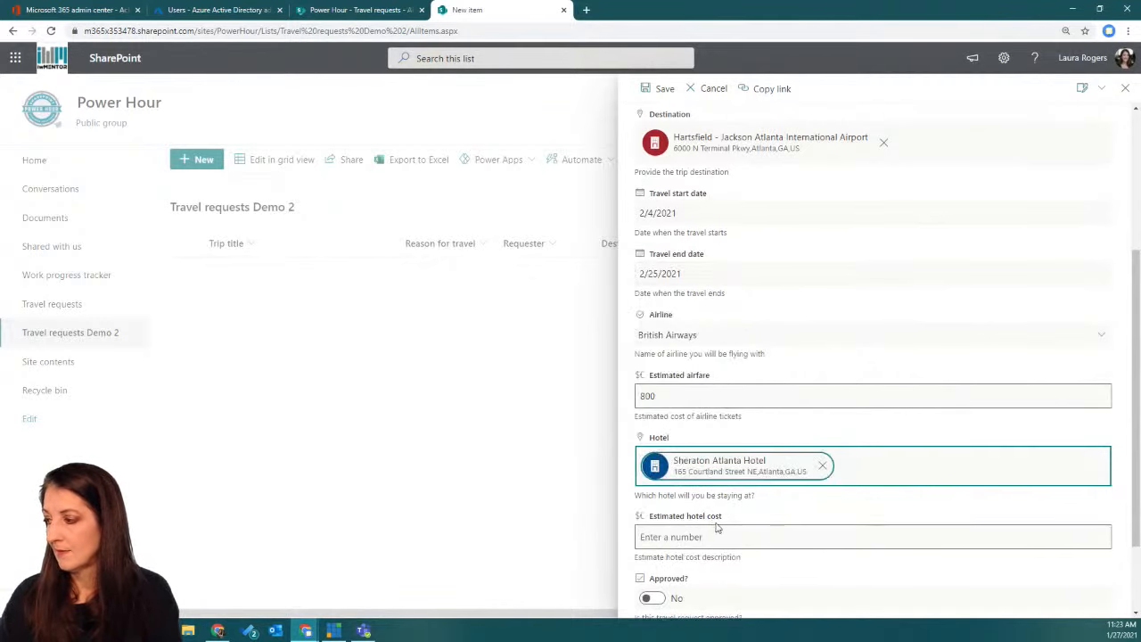
pyautogui.scroll(-1, 716, 530)
pyautogui.click(727, 434)
pyautogui.write('100')
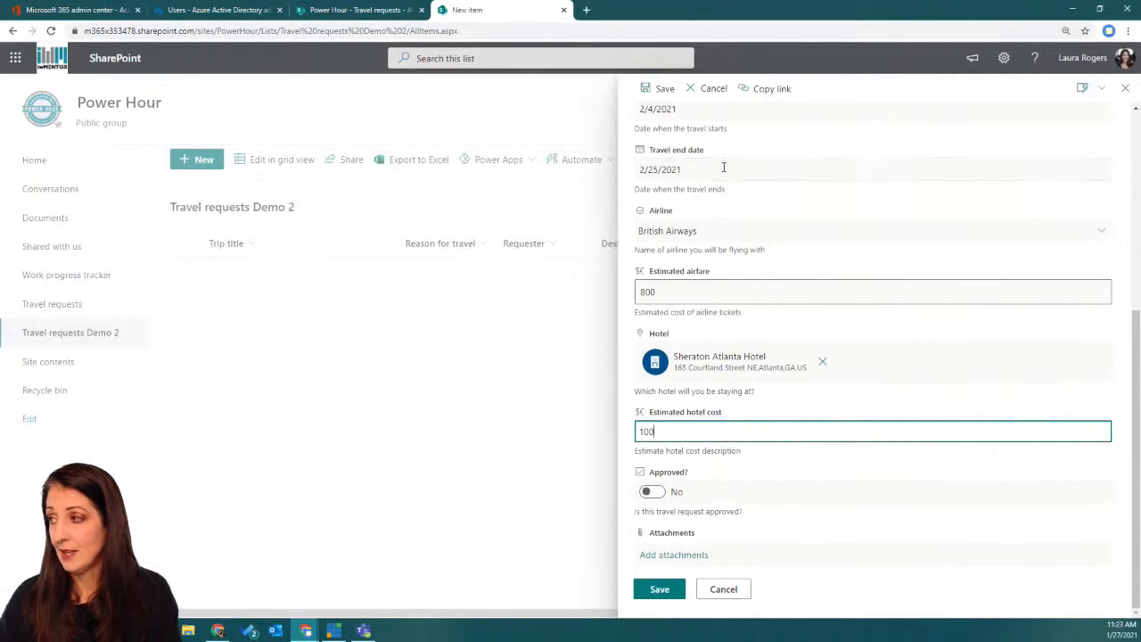
# Step: Review the filled-in Atlanta travel request and save the item without marking it approved
pyautogui.scroll(2, 723, 169)
pyautogui.scroll(-1, 720, 171)
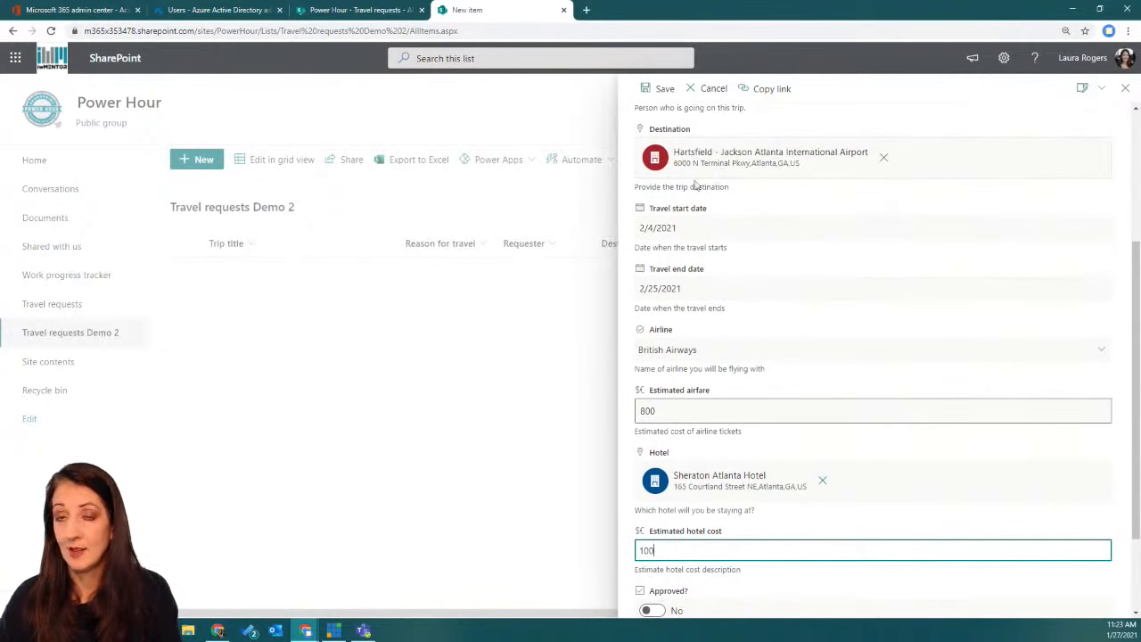
pyautogui.scroll(-2, 741, 464)
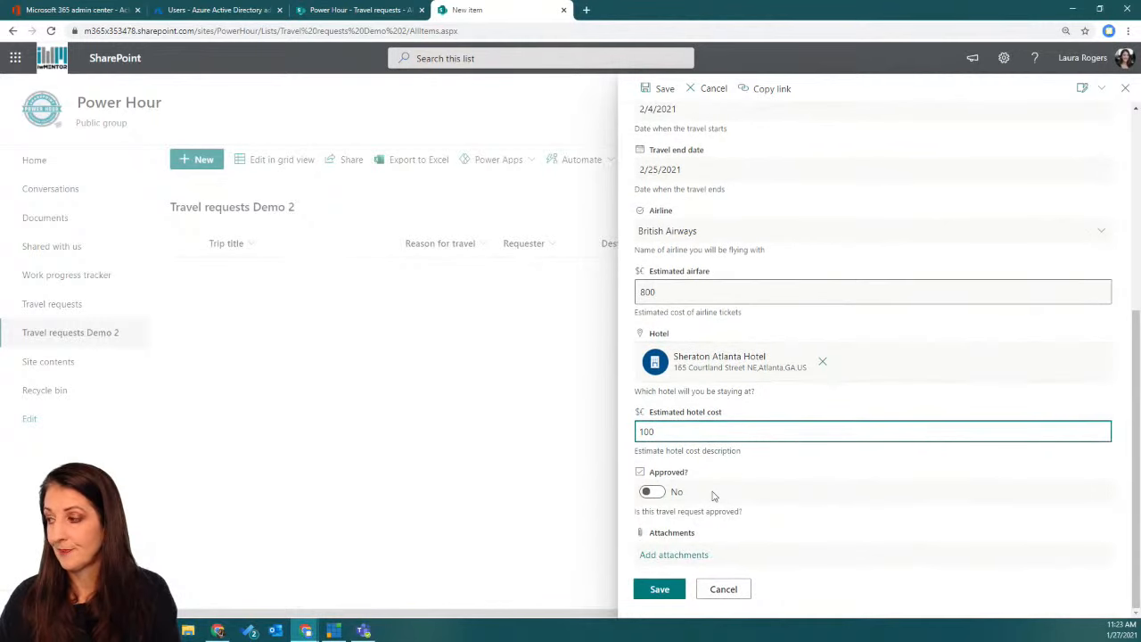
pyautogui.click(659, 591)
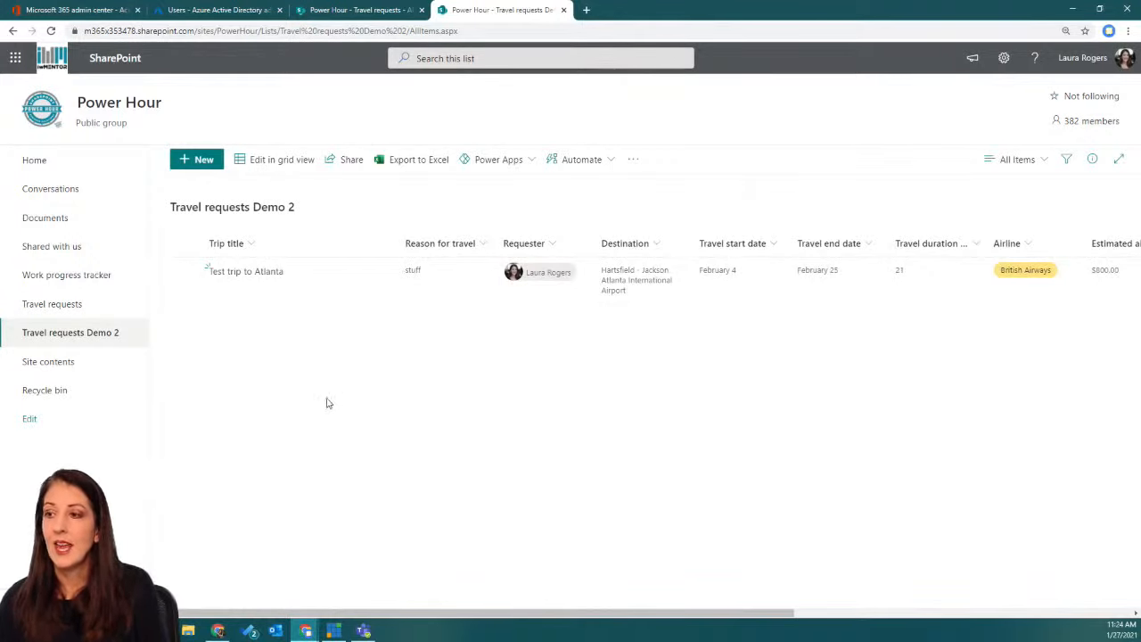
# Step: Move the other Travel requests browser tab out of this window and switch windows
pyautogui.click(360, 9)
pyautogui.moveTo(360, 10); pyautogui.dragTo(0, 80)
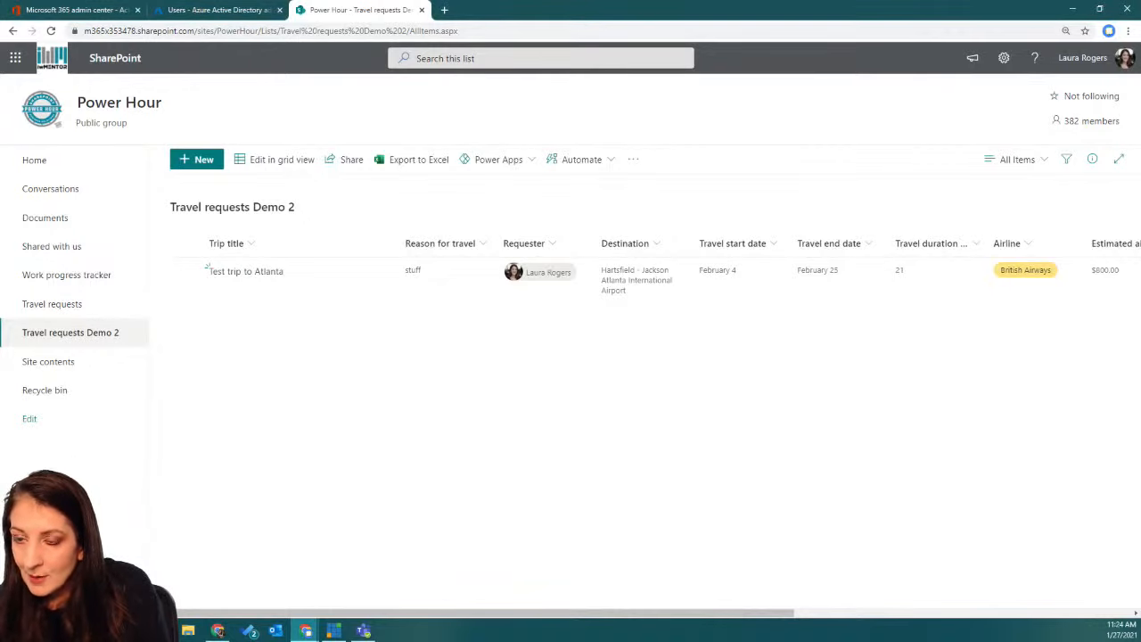
pyautogui.hotkey('alt', 'Tab')
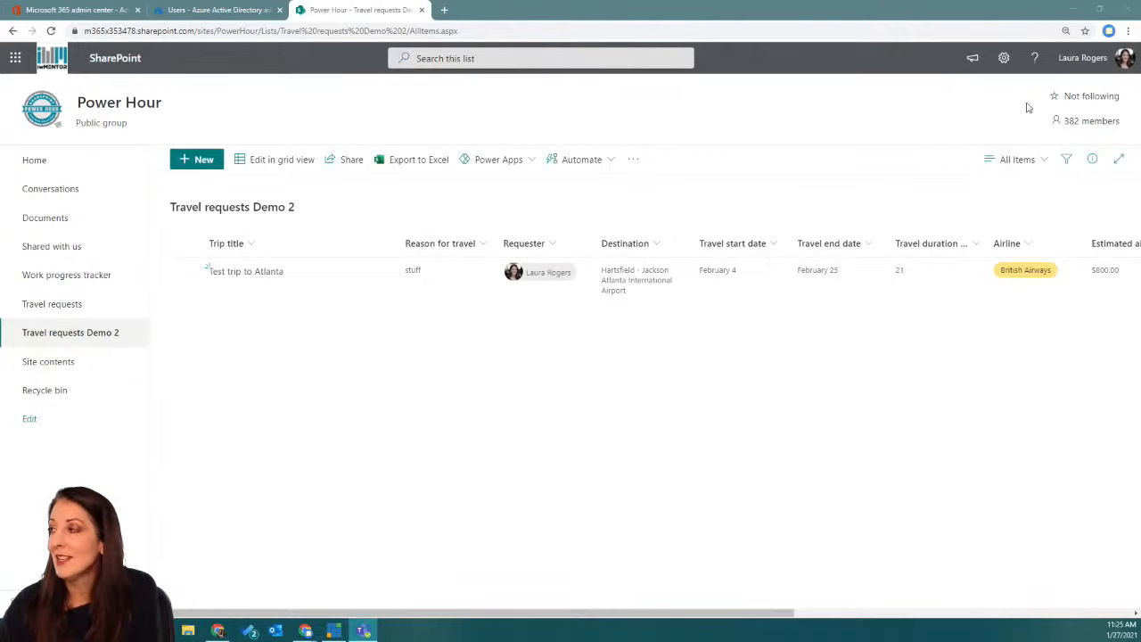
# Step: From a new item, edit the form's columns to hide Approved? and save the form's column selection
pyautogui.click(190, 158)
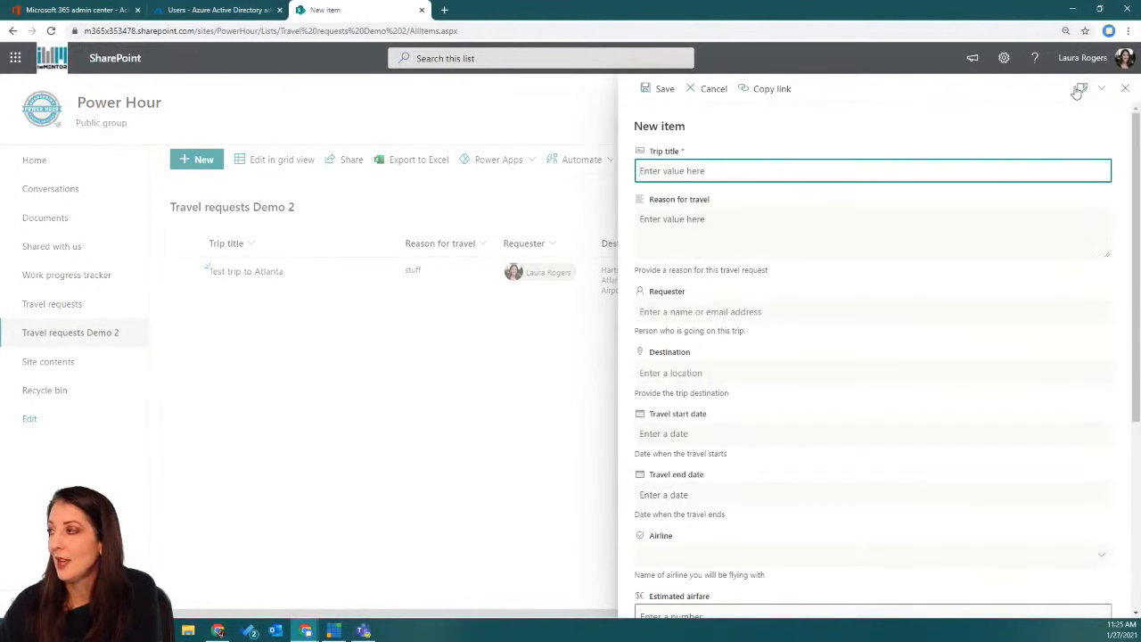
pyautogui.click(1097, 90)
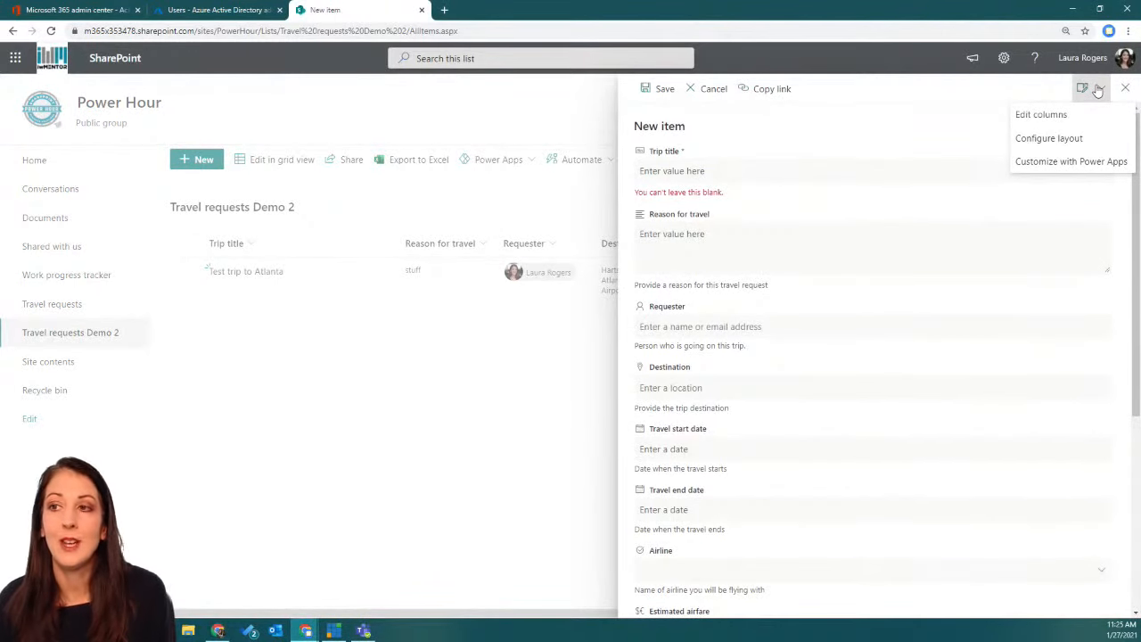
pyautogui.click(1052, 119)
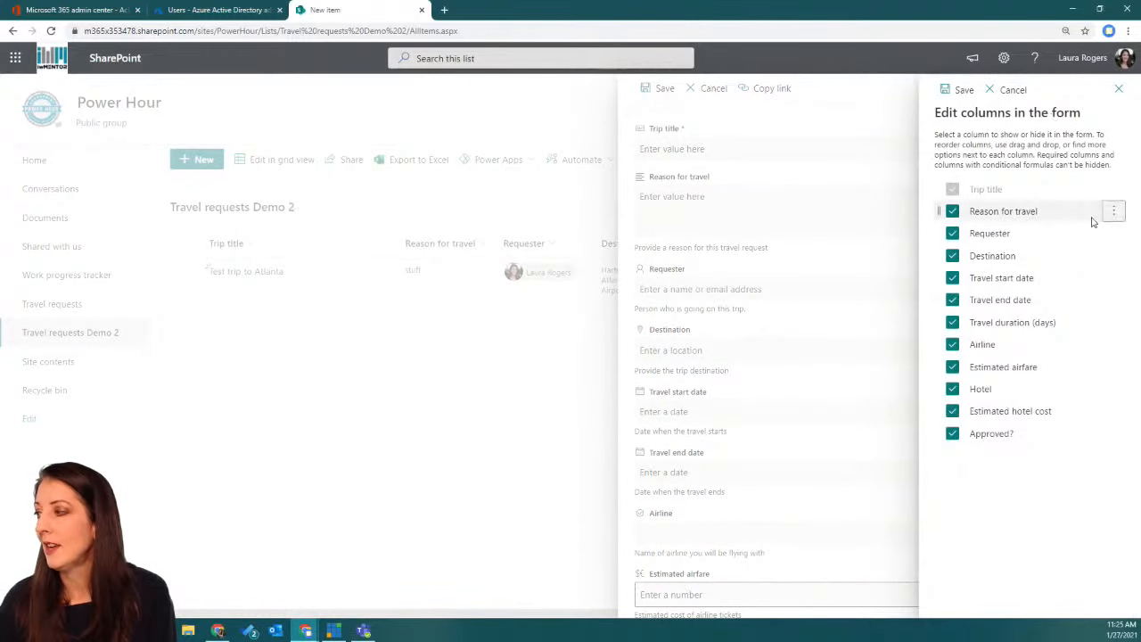
pyautogui.click(1114, 300)
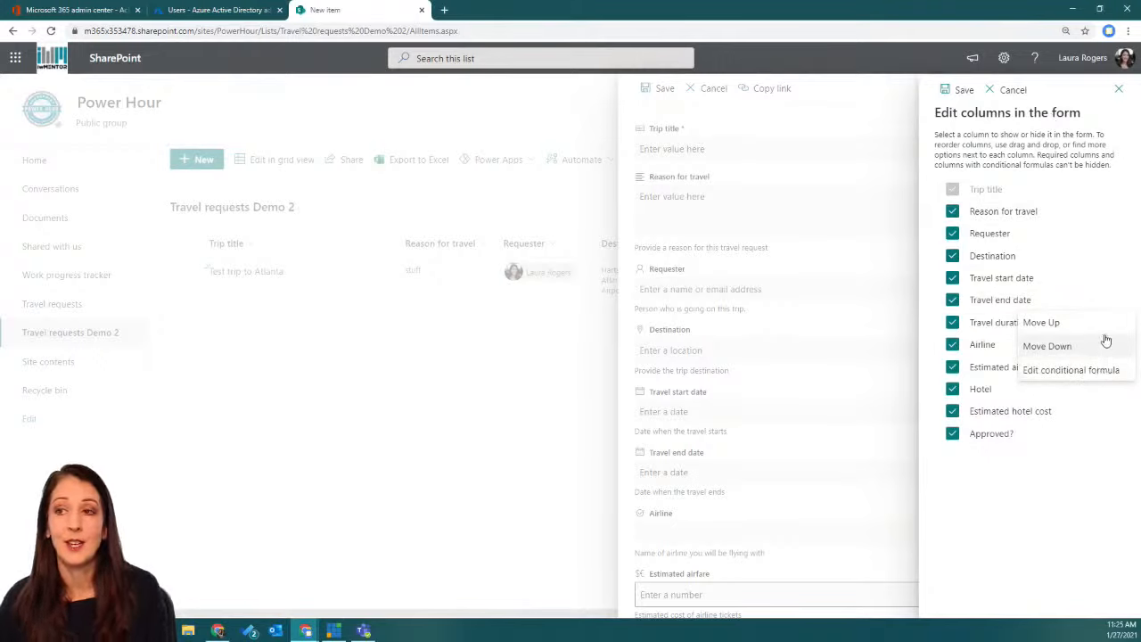
pyautogui.click(1043, 144)
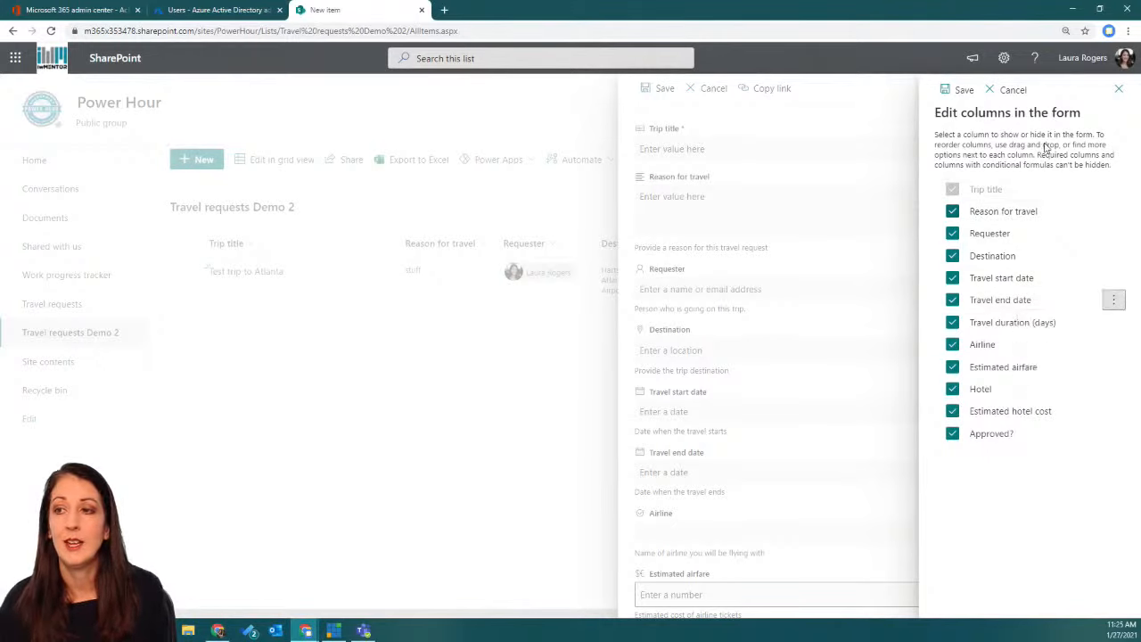
pyautogui.click(953, 434)
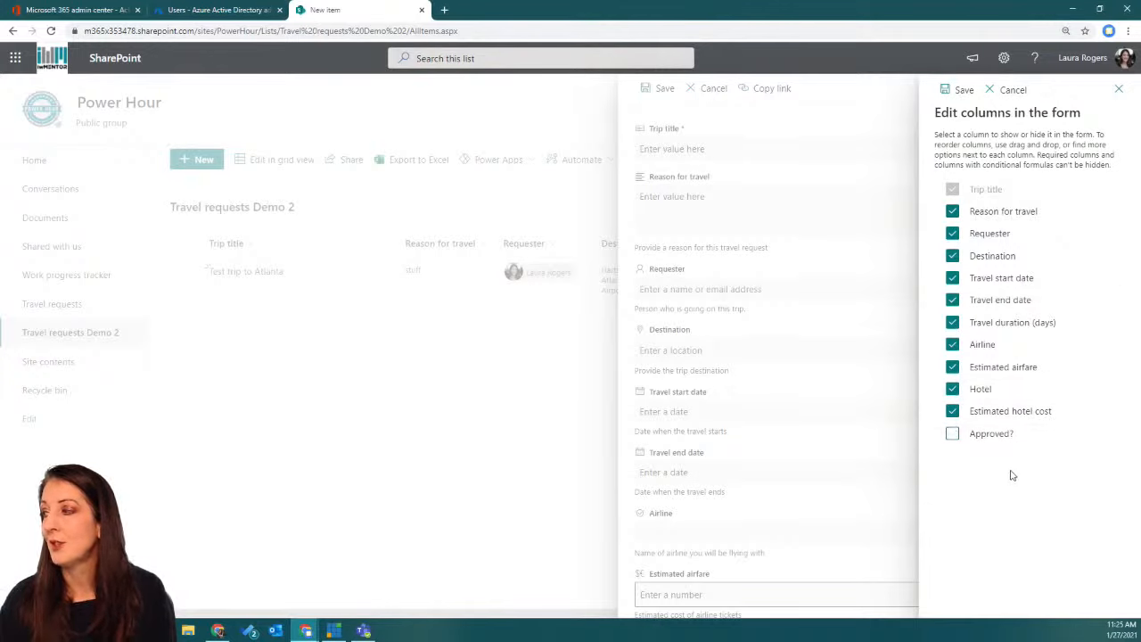
pyautogui.moveTo(940, 435); pyautogui.dragTo(1013, 438)
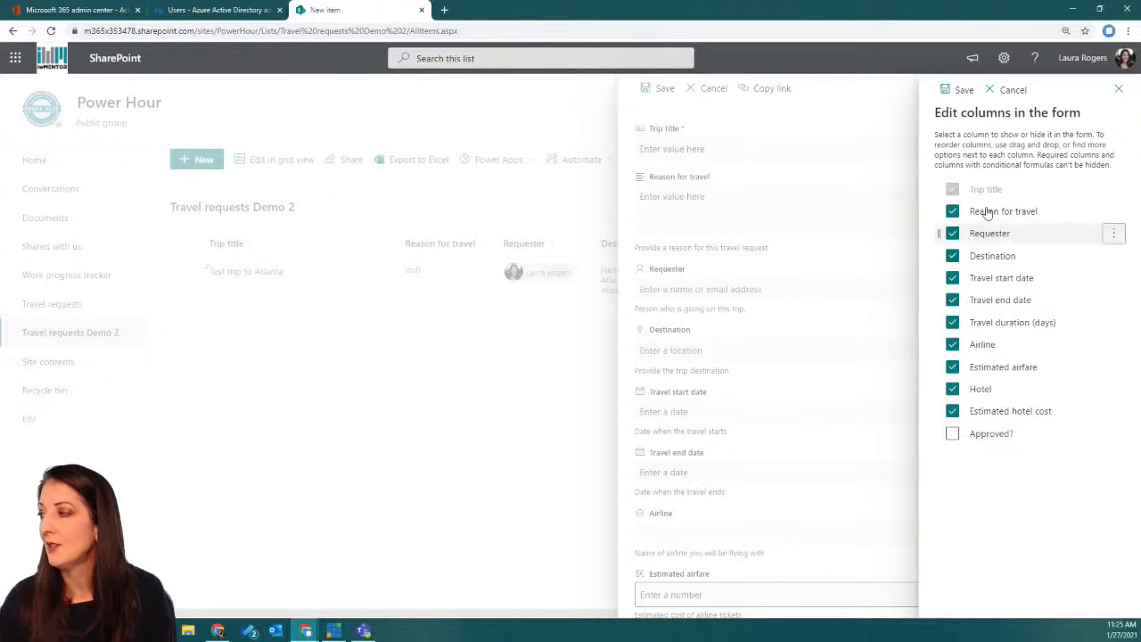
pyautogui.click(956, 89)
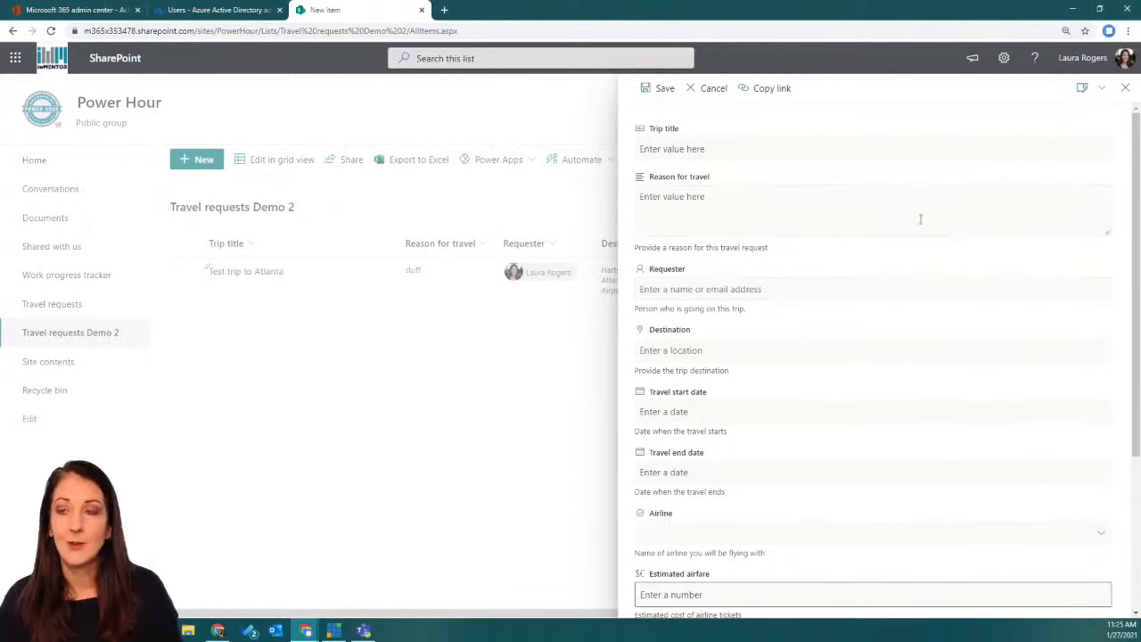
# Step: Review the new item form's fields down to the attachments and close the form without saving an item
pyautogui.scroll(-2, 923, 279)
pyautogui.scroll(-1, 923, 279)
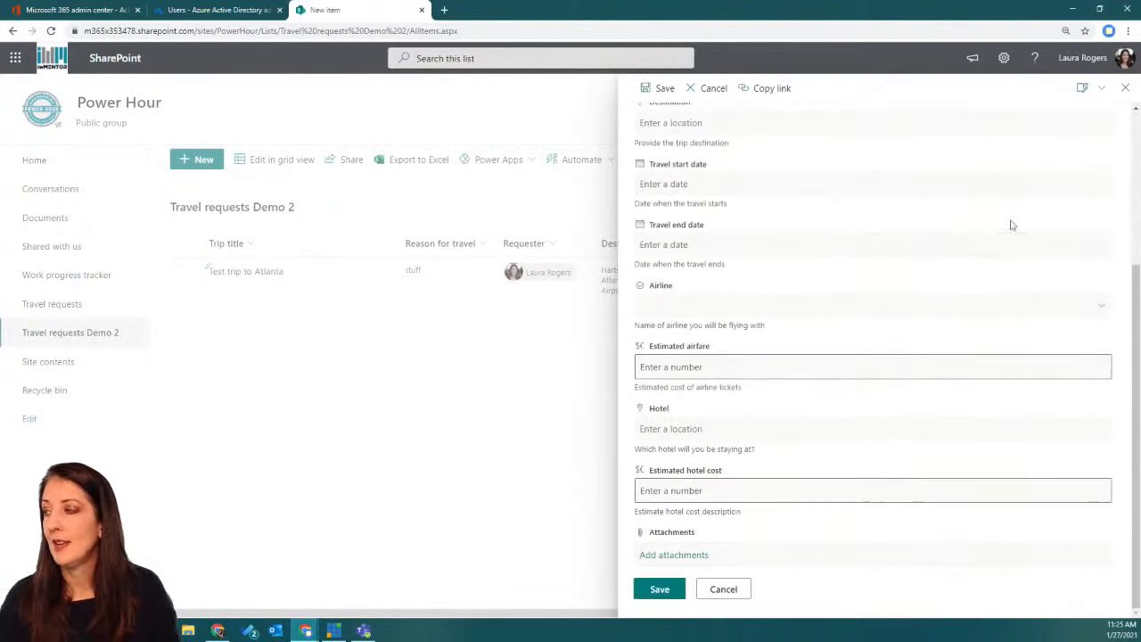
pyautogui.click(1124, 88)
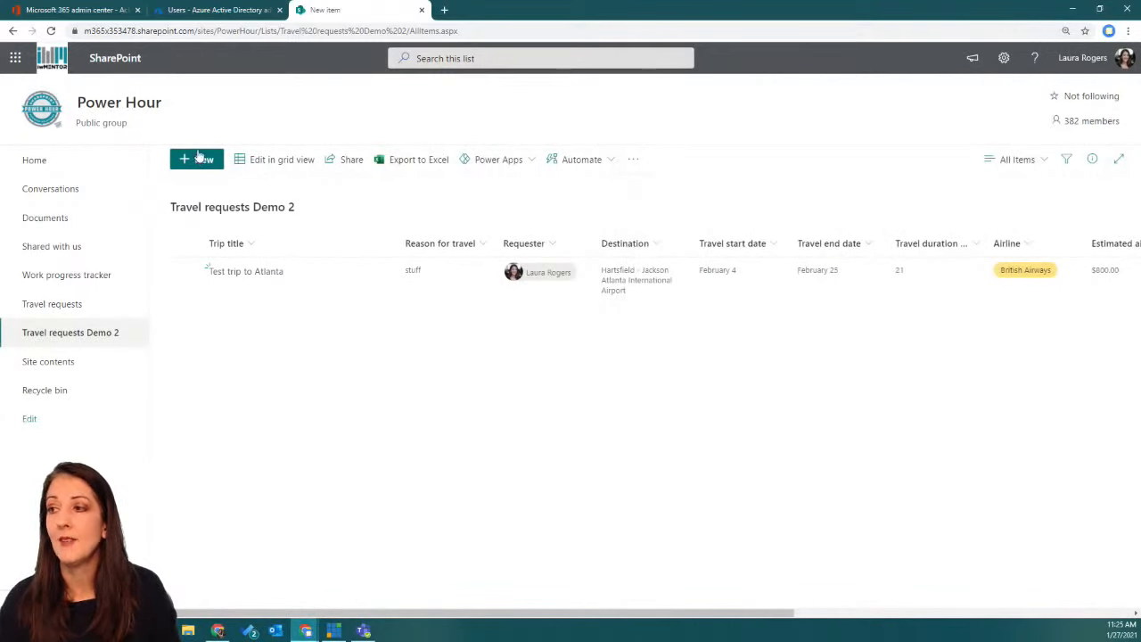
# Step: Open the Test trip to Atlanta item for viewing, check its form customization options, and close it
pyautogui.click(327, 271)
pyautogui.click(361, 291)
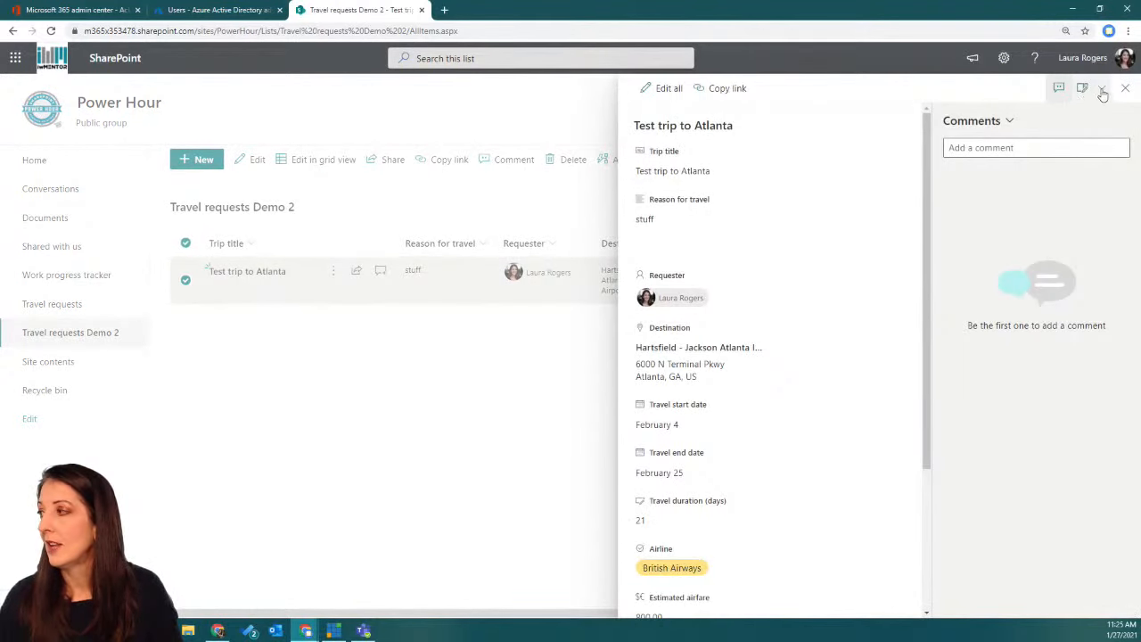
pyautogui.click(1099, 90)
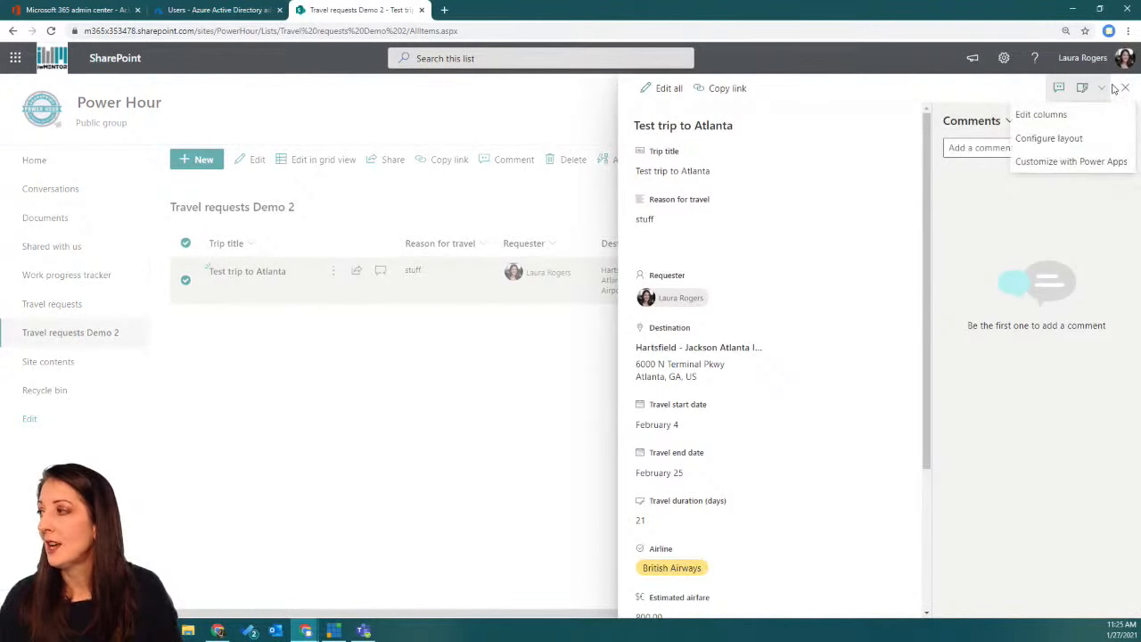
pyautogui.click(1105, 89)
pyautogui.click(1105, 89)
pyautogui.click(1125, 87)
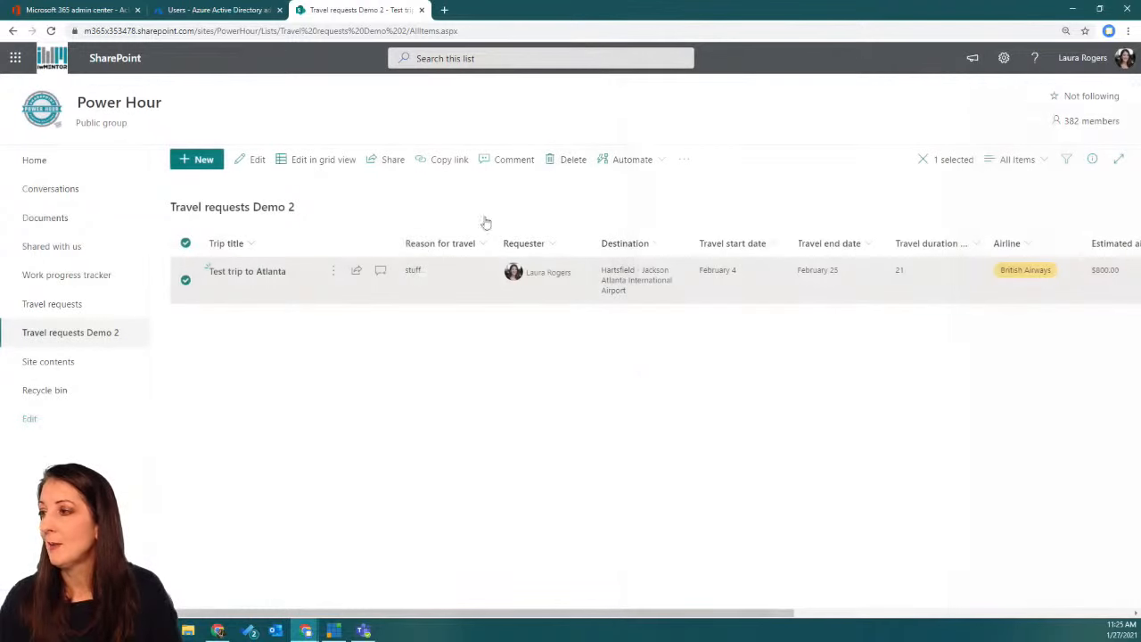
# Step: Open the Test trip to Atlanta item for editing to check for form customization options, then close and deselect it
pyautogui.click(332, 272)
pyautogui.click(372, 294)
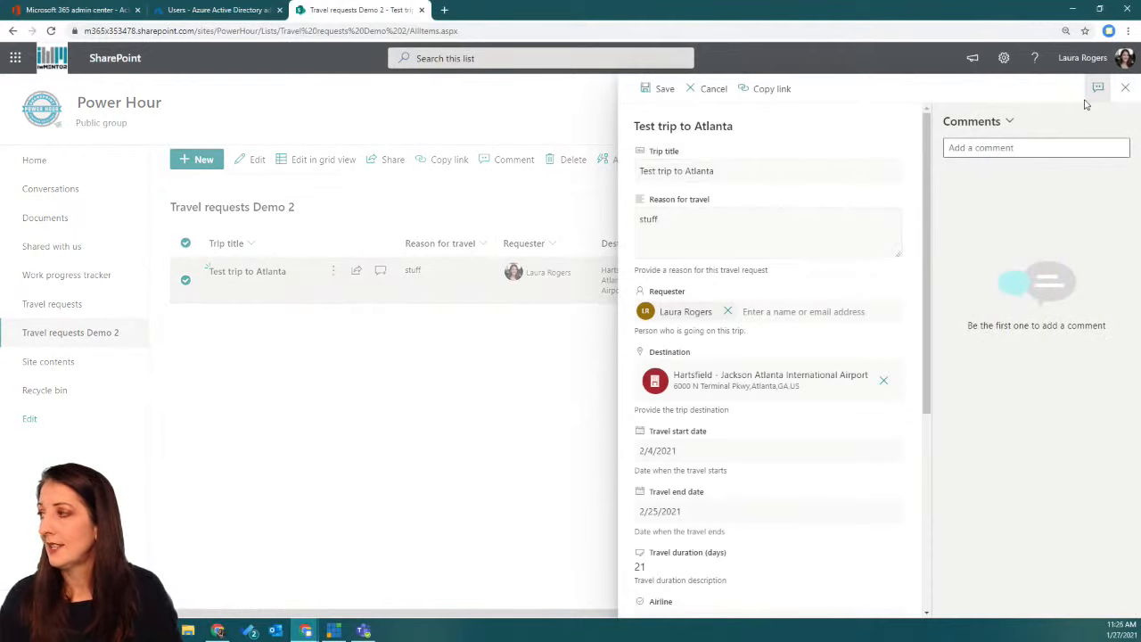
pyautogui.click(1127, 88)
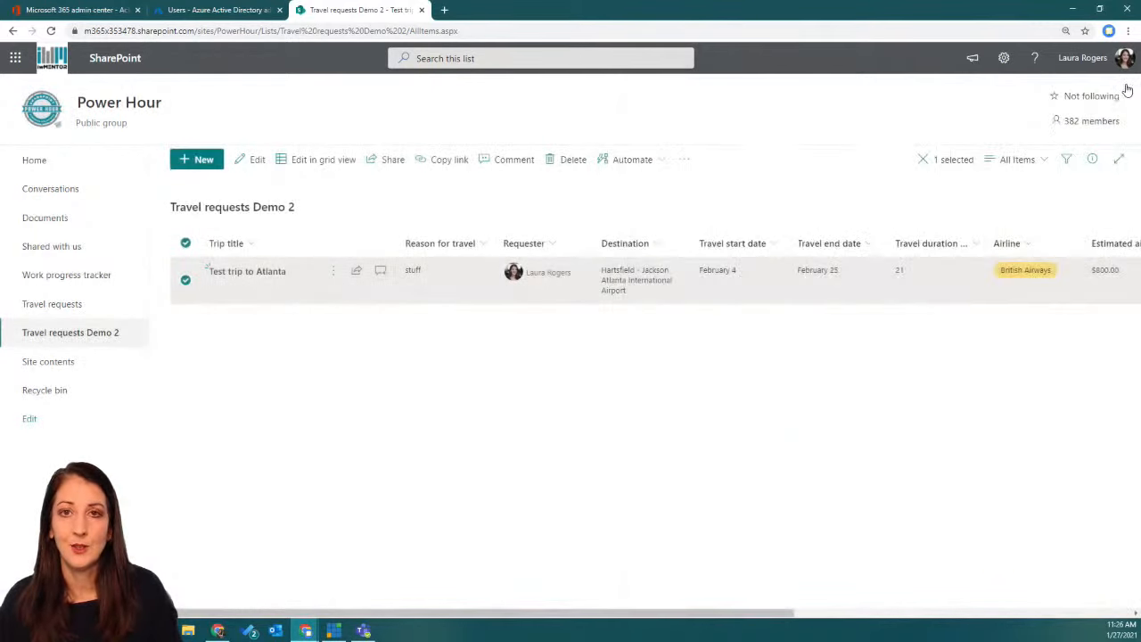
pyautogui.click(463, 197)
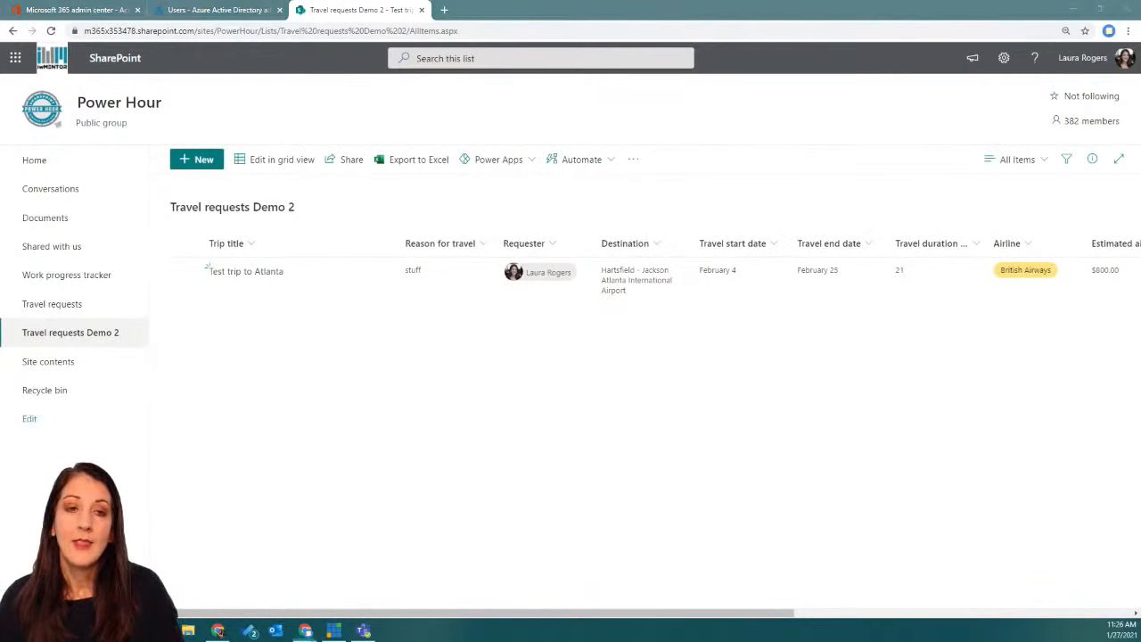
# Step: Bring the other user's browser window into view, refresh the site, and open the Travel requests Demo 2 list there
pyautogui.moveTo(2, 115); pyautogui.dragTo(588, 83)
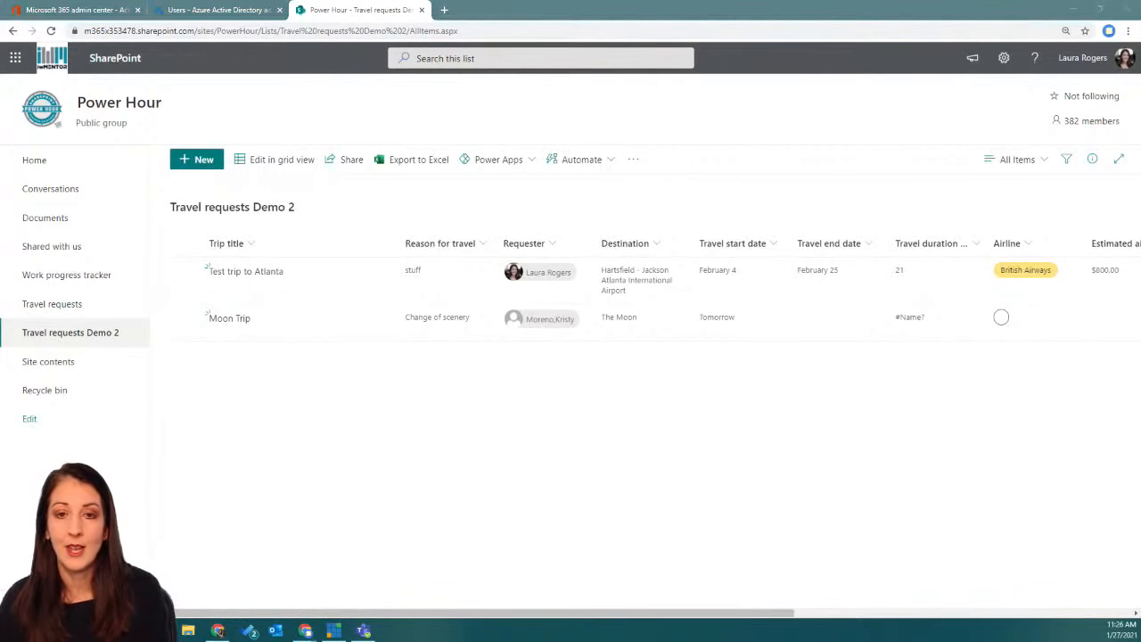
pyautogui.moveTo(0, 18); pyautogui.dragTo(716, 49)
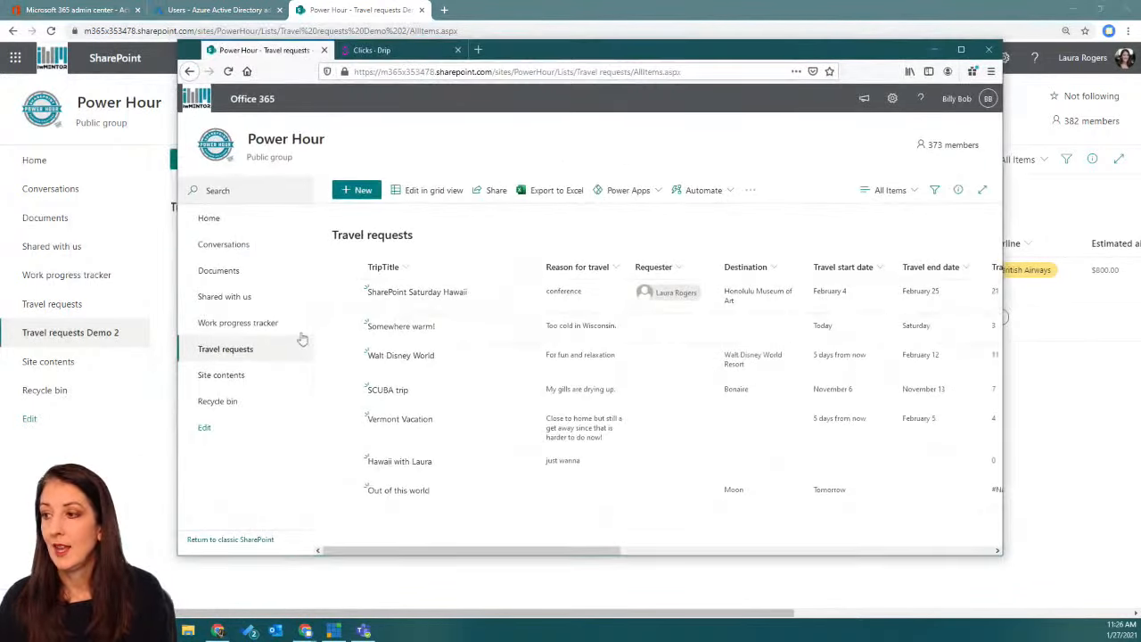
pyautogui.click(228, 71)
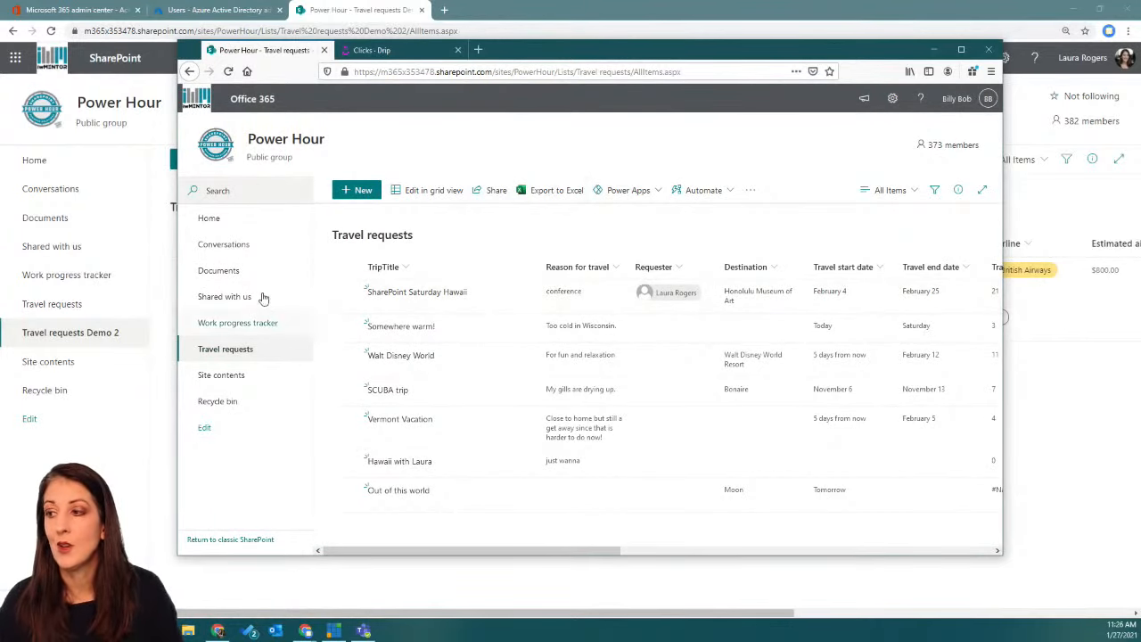
pyautogui.click(228, 71)
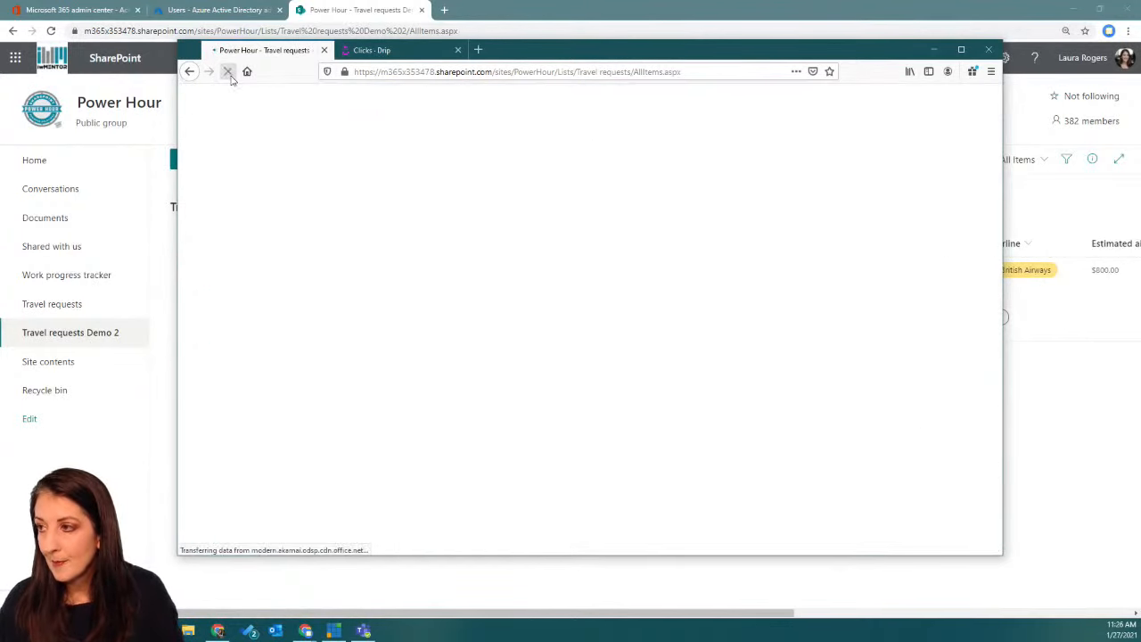
pyautogui.click(258, 375)
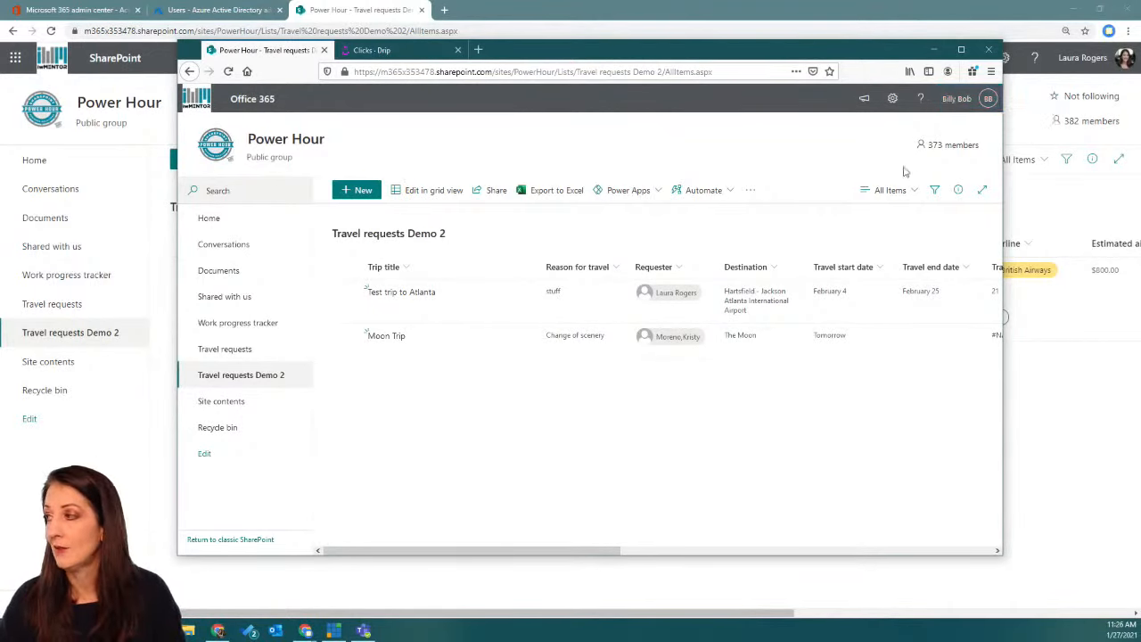
# Step: As the other user, hide the Travel end date column in the new item form, save the change, and close the form
pyautogui.click(356, 190)
pyautogui.click(948, 125)
pyautogui.click(937, 148)
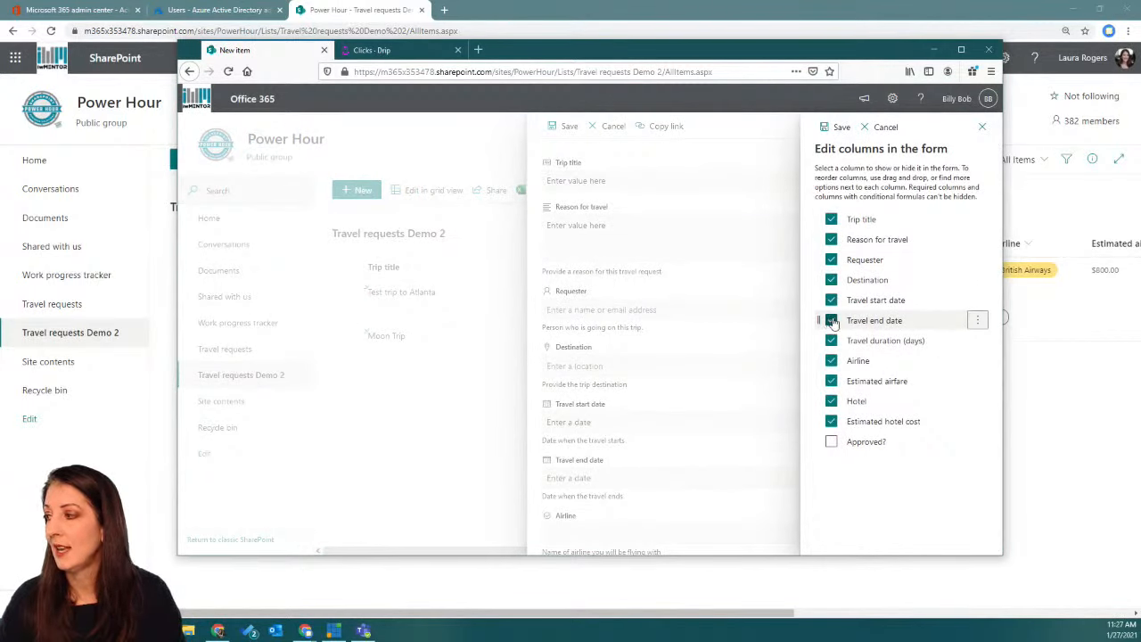
pyautogui.click(831, 321)
pyautogui.click(842, 127)
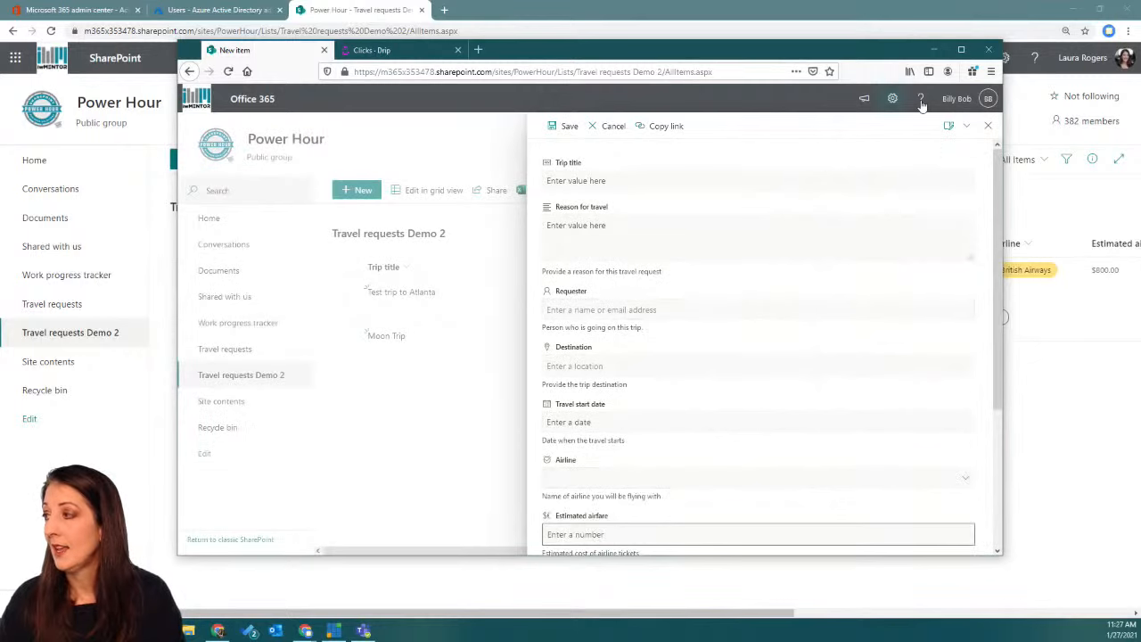
pyautogui.click(988, 126)
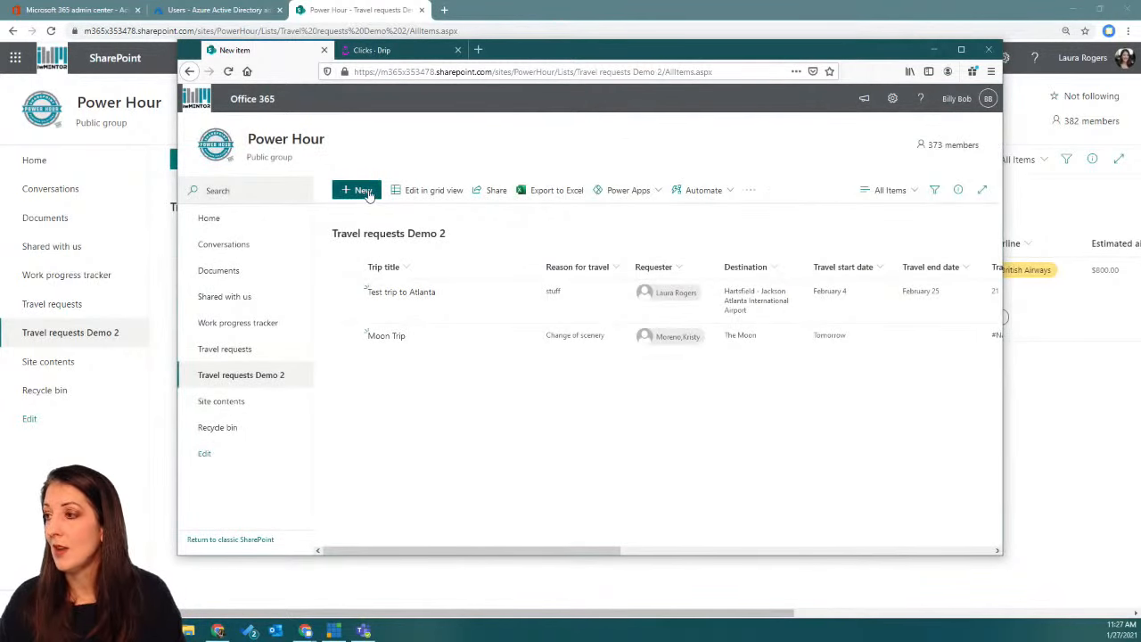
# Step: Reopen the new item form as the other user, check which date fields it shows, and close it
pyautogui.click(358, 190)
pyautogui.scroll(-3, 632, 364)
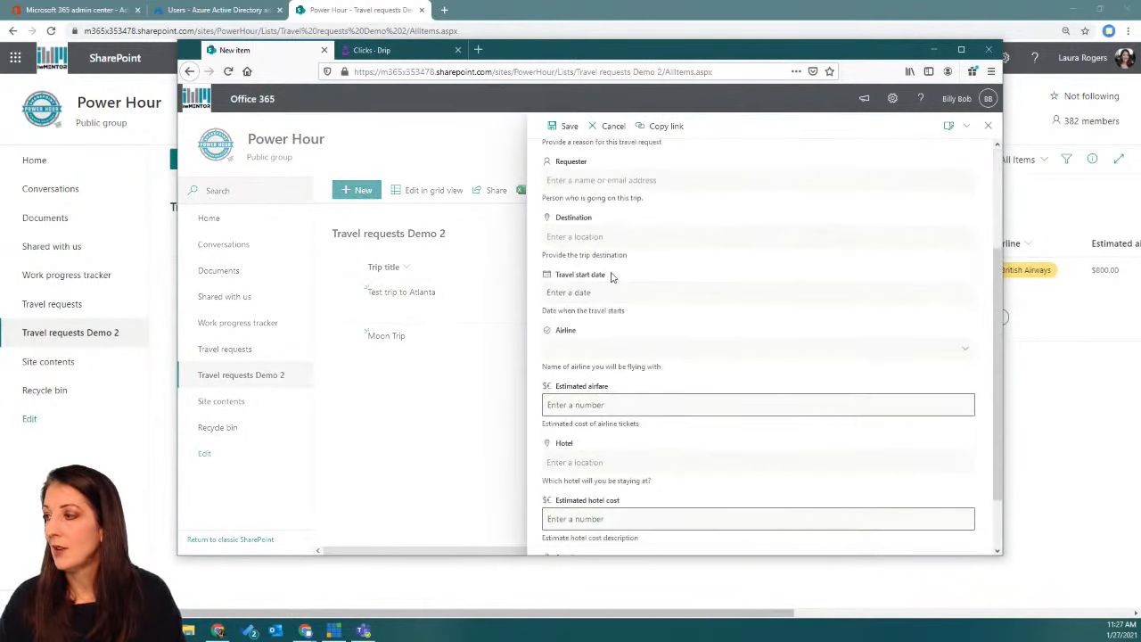
pyautogui.click(989, 125)
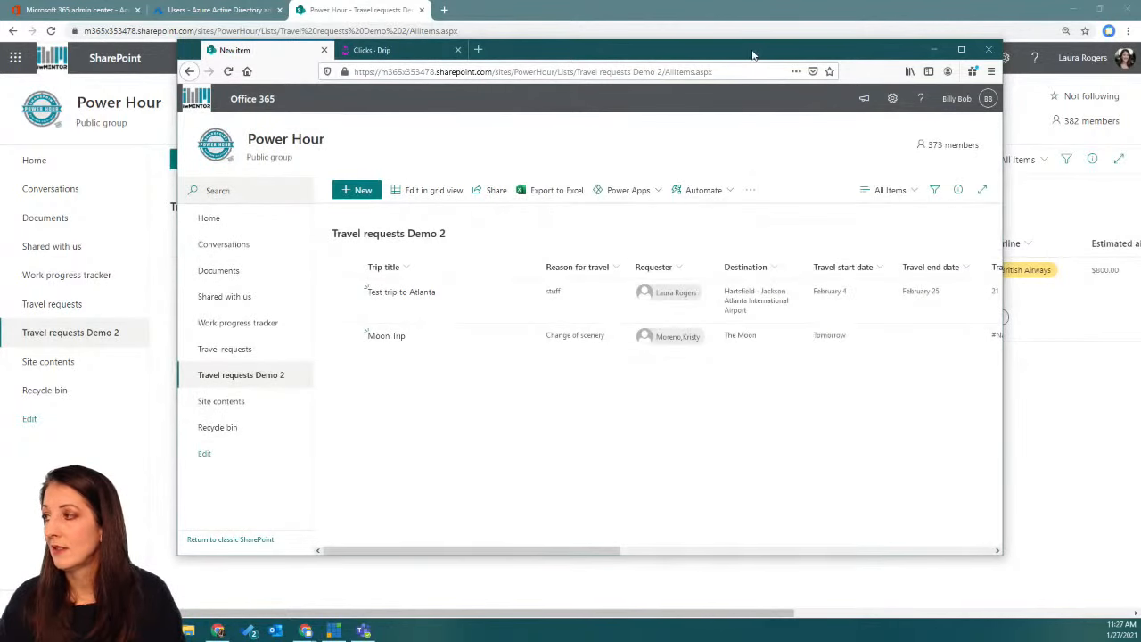
# Step: Refresh the list in the owner's browser, check the new item form for the Travel end date field, close it, and switch windows
pyautogui.click(50, 30)
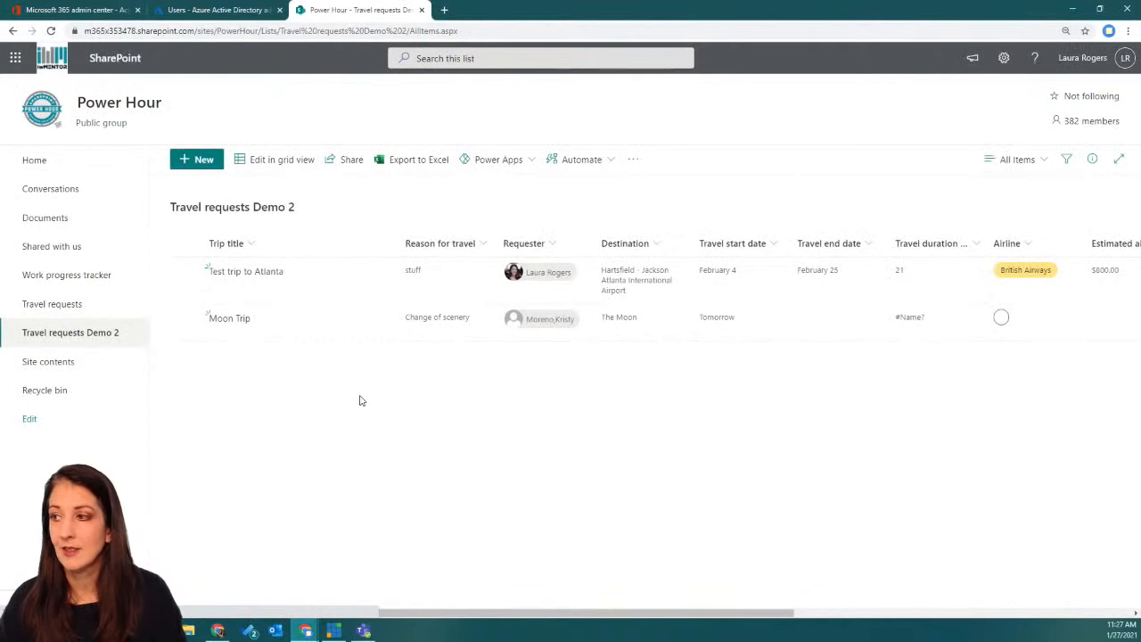
pyautogui.click(199, 163)
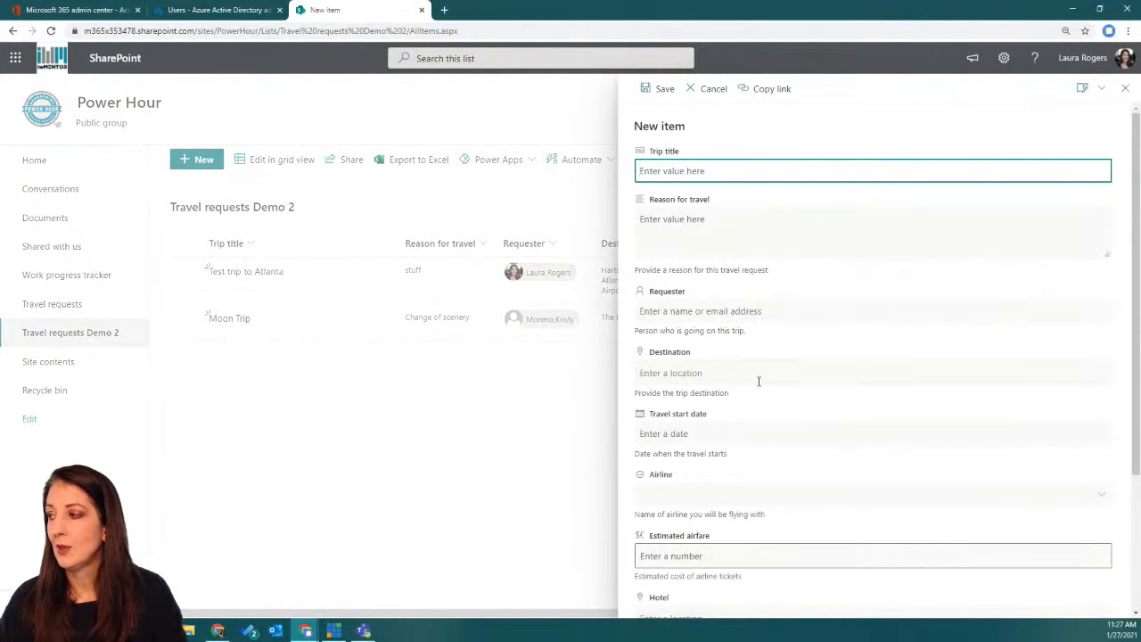
pyautogui.click(1125, 89)
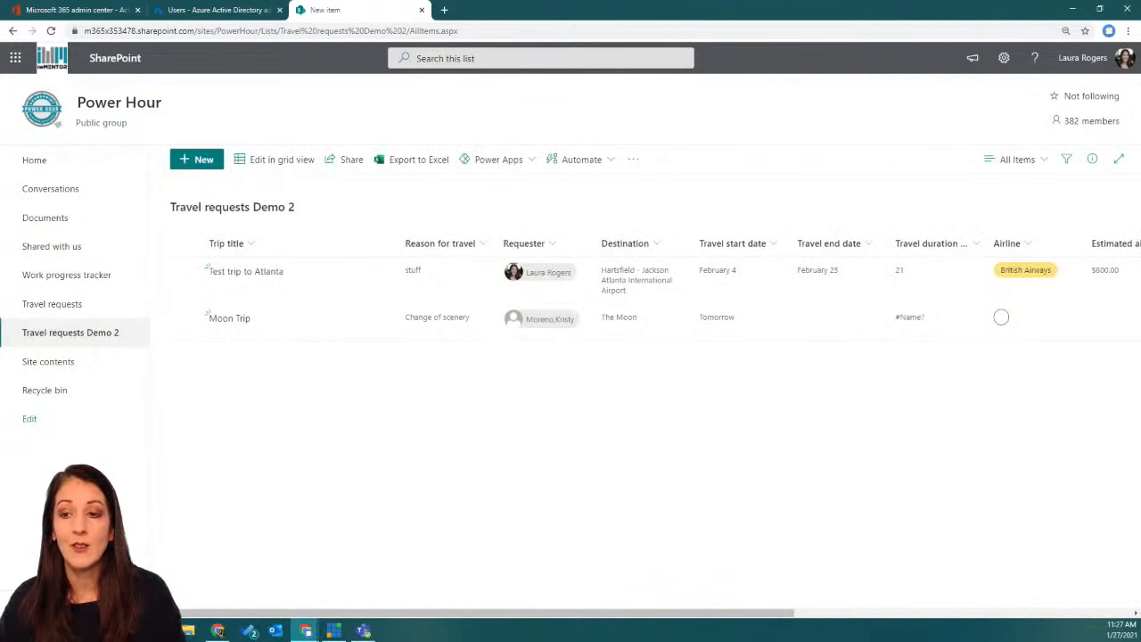
pyautogui.hotkey('alt', 'Tab')
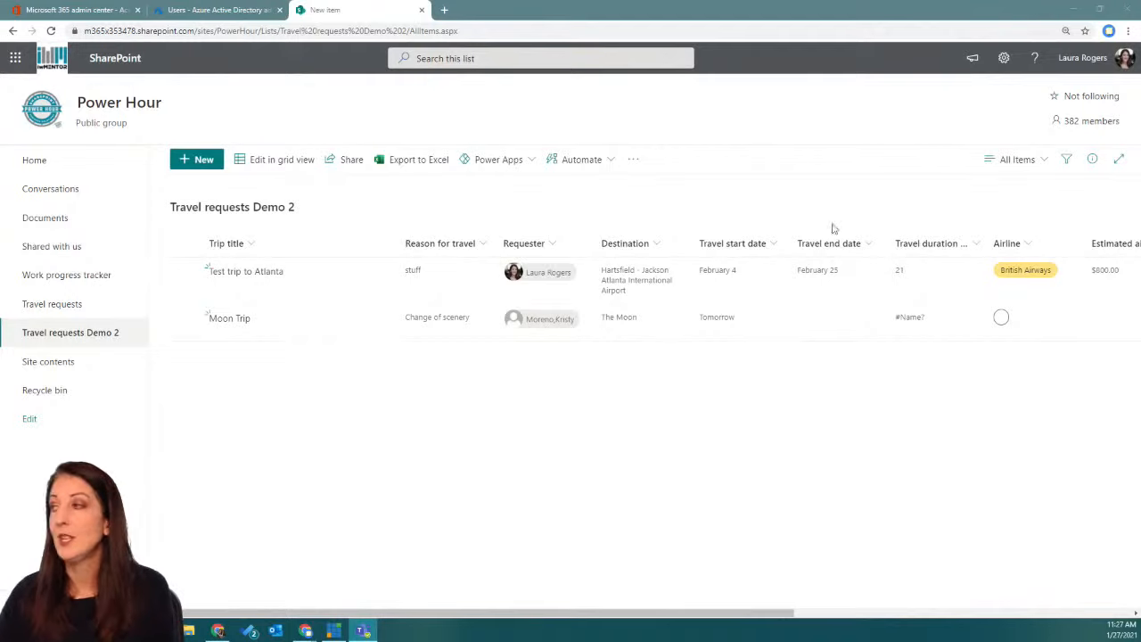
# Step: Open the permissions of the Travel requests Demo 2 list through its list settings and stop inheriting permissions from the Power Hour site
pyautogui.click(1004, 58)
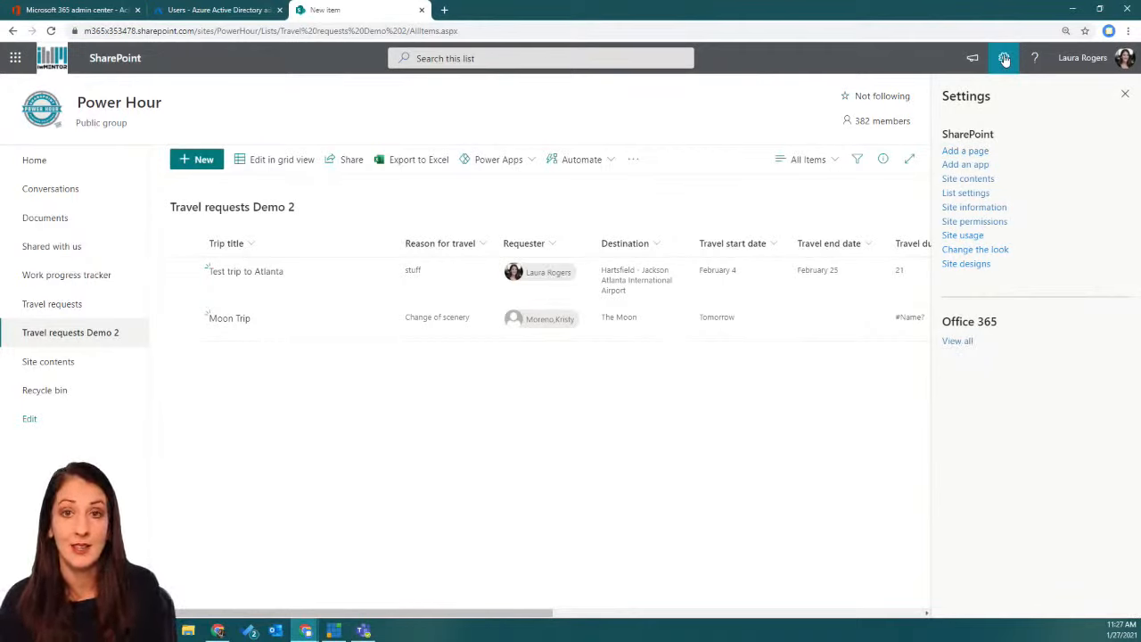
pyautogui.click(966, 195)
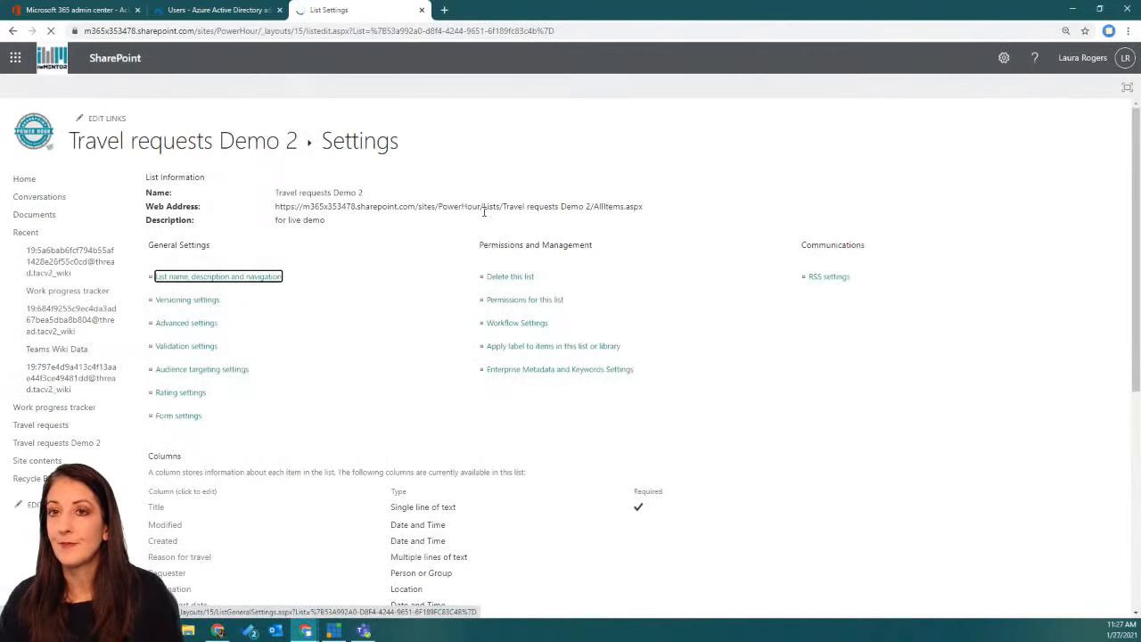
pyautogui.click(514, 305)
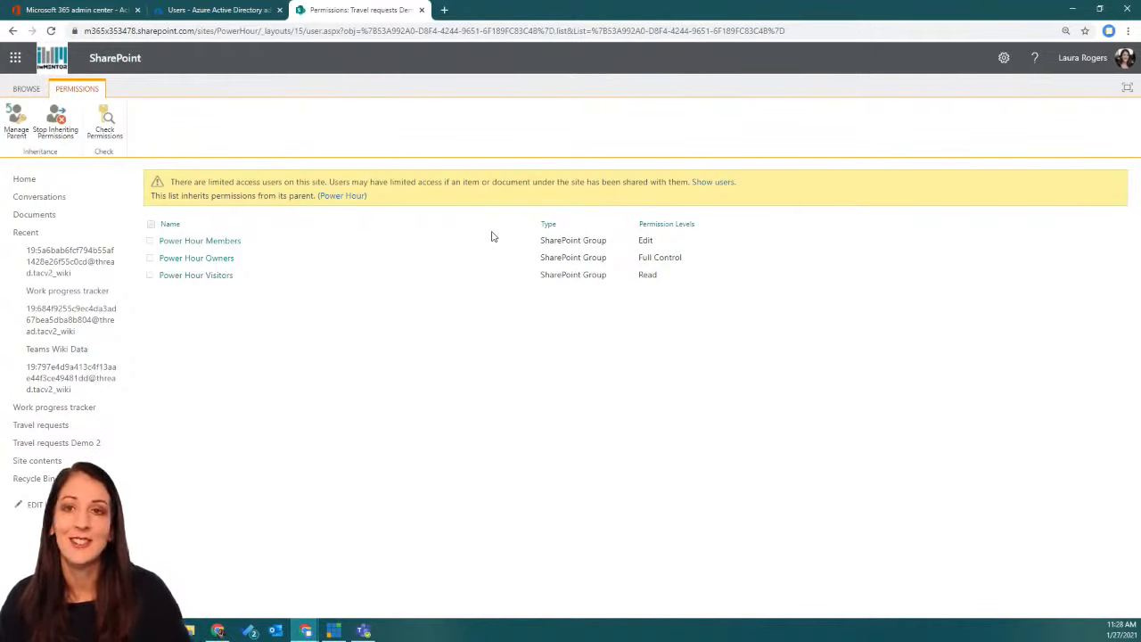
pyautogui.click(55, 120)
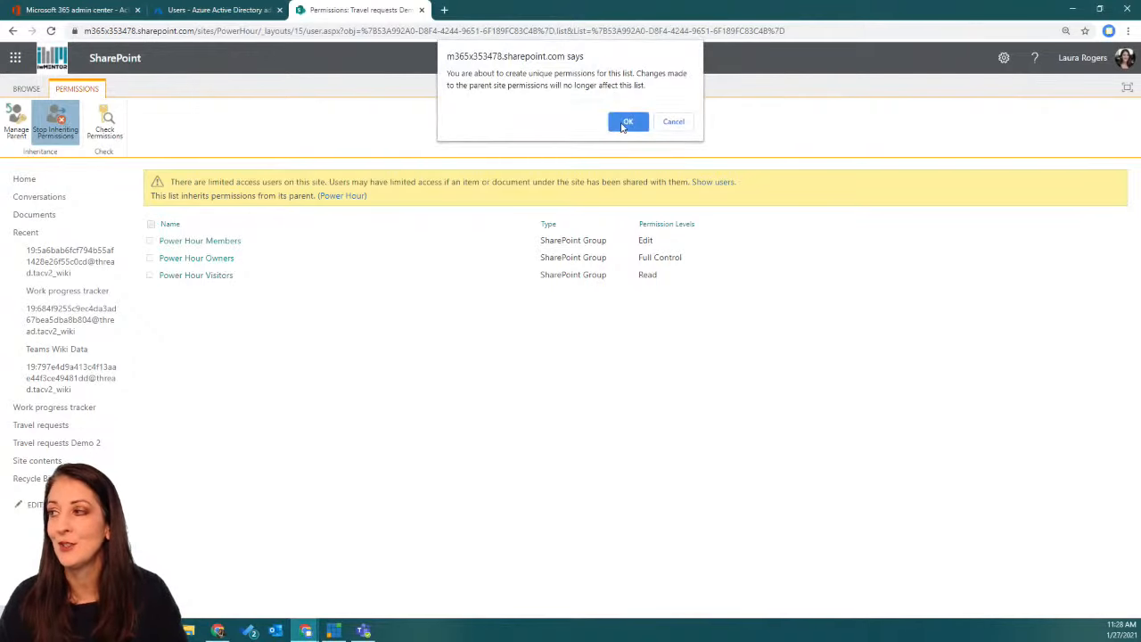
pyautogui.click(624, 123)
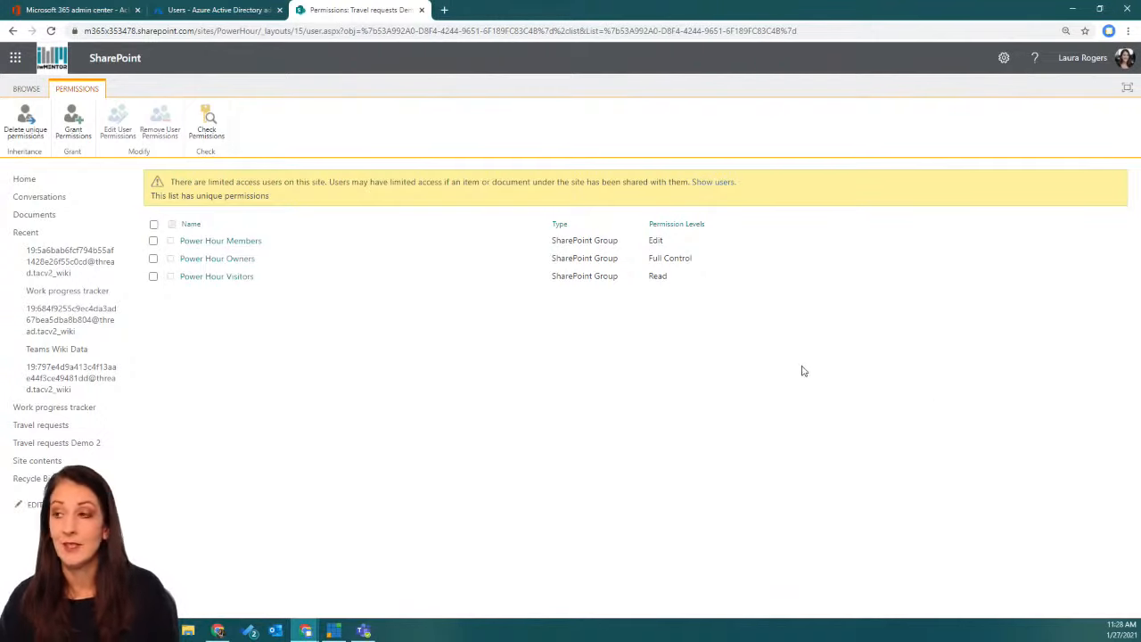
# Step: Change the Power Hour Members group's permission level on the list to Contribute and return to the Travel requests Demo 2 list
pyautogui.click(153, 241)
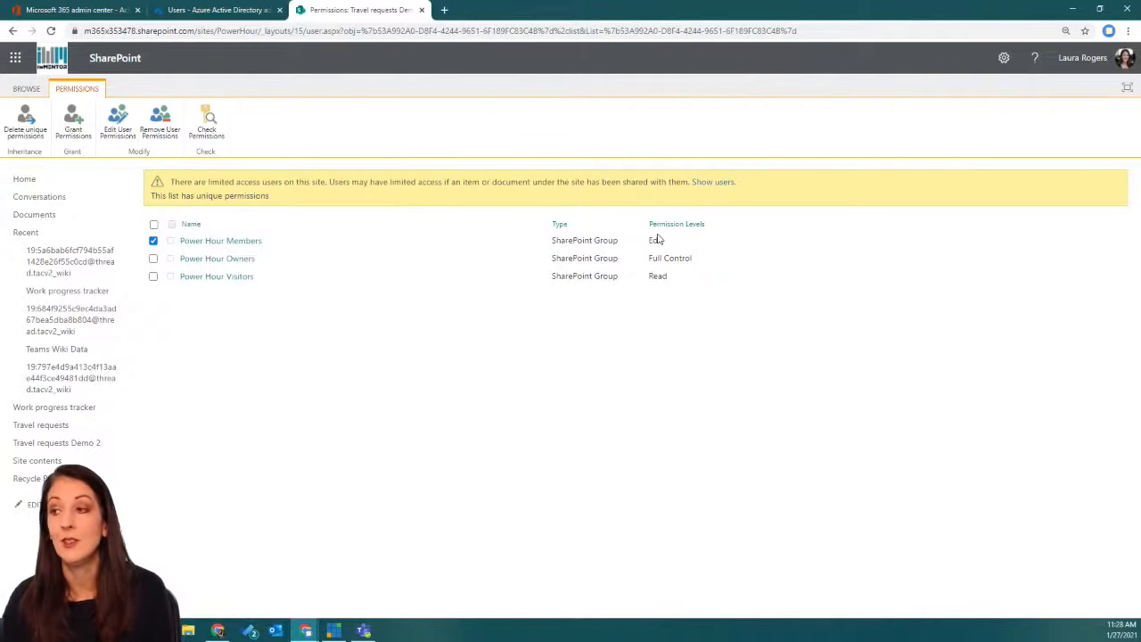
pyautogui.click(117, 125)
pyautogui.click(507, 301)
pyautogui.click(1052, 403)
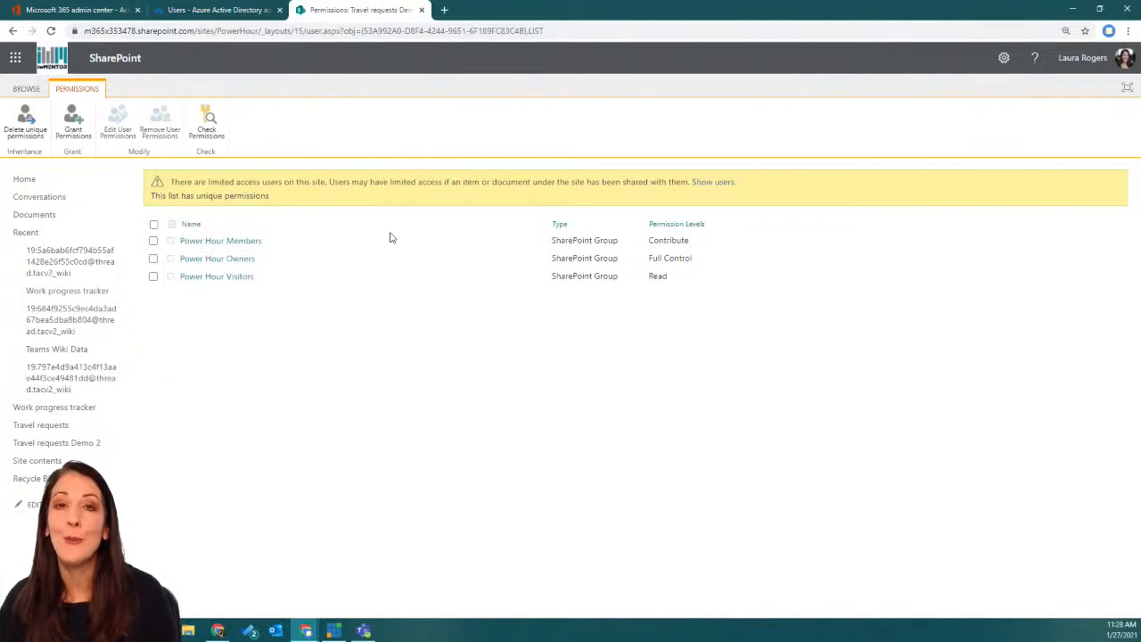
pyautogui.click(62, 443)
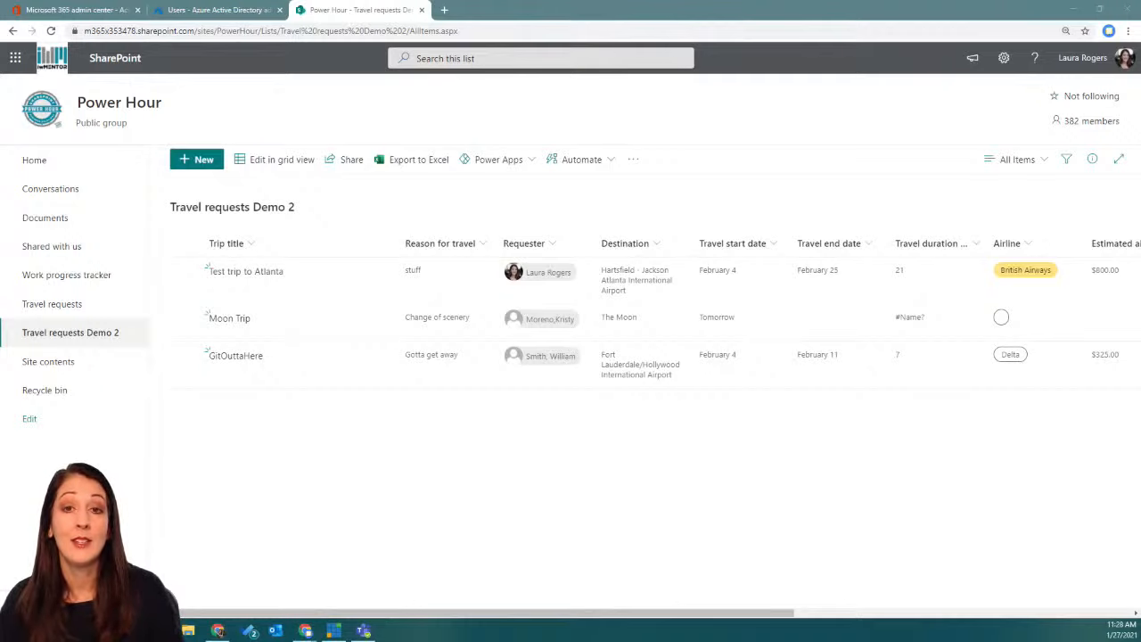
# Step: As the other user, open the new item form, check which form customization options are offered, and close the form
pyautogui.moveTo(548, 2); pyautogui.dragTo(687, 48)
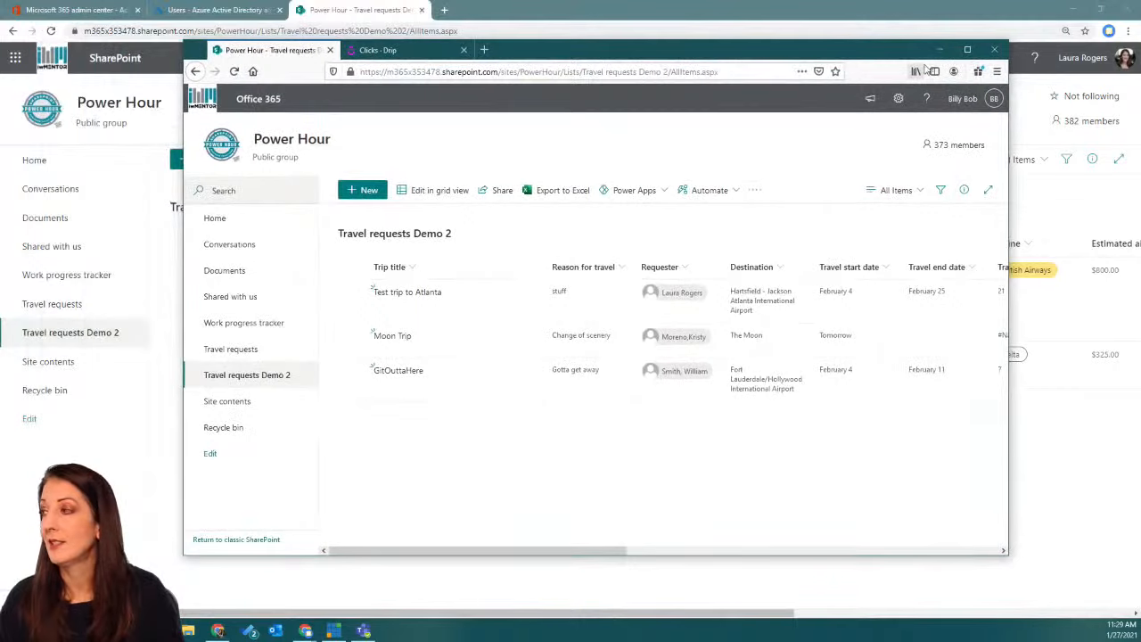
pyautogui.click(969, 51)
pyautogui.click(183, 152)
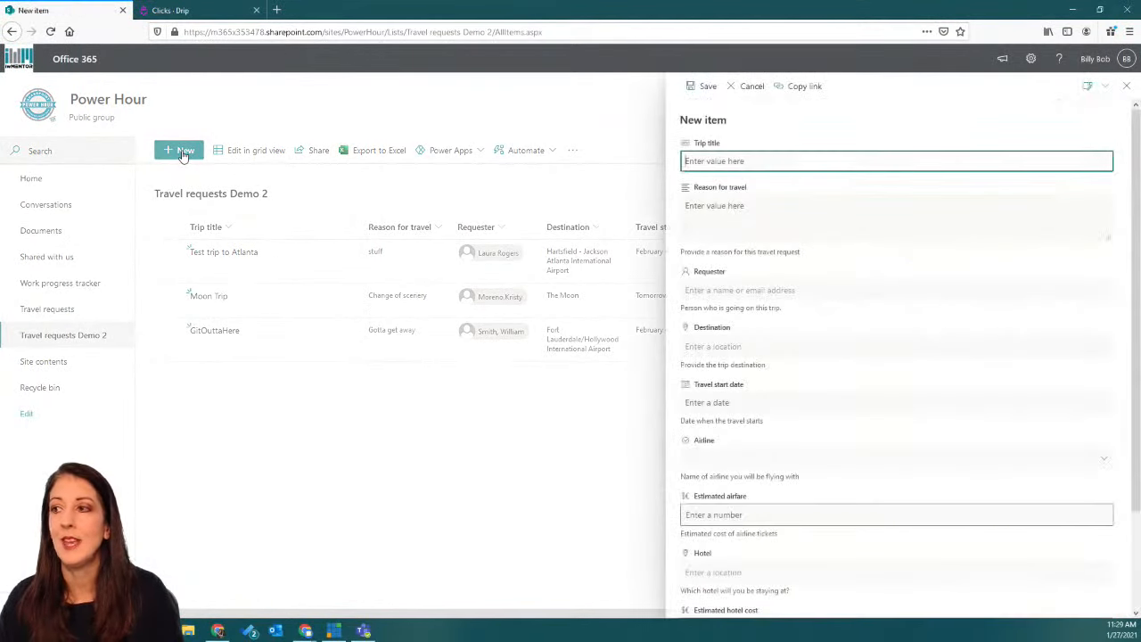
pyautogui.click(1098, 86)
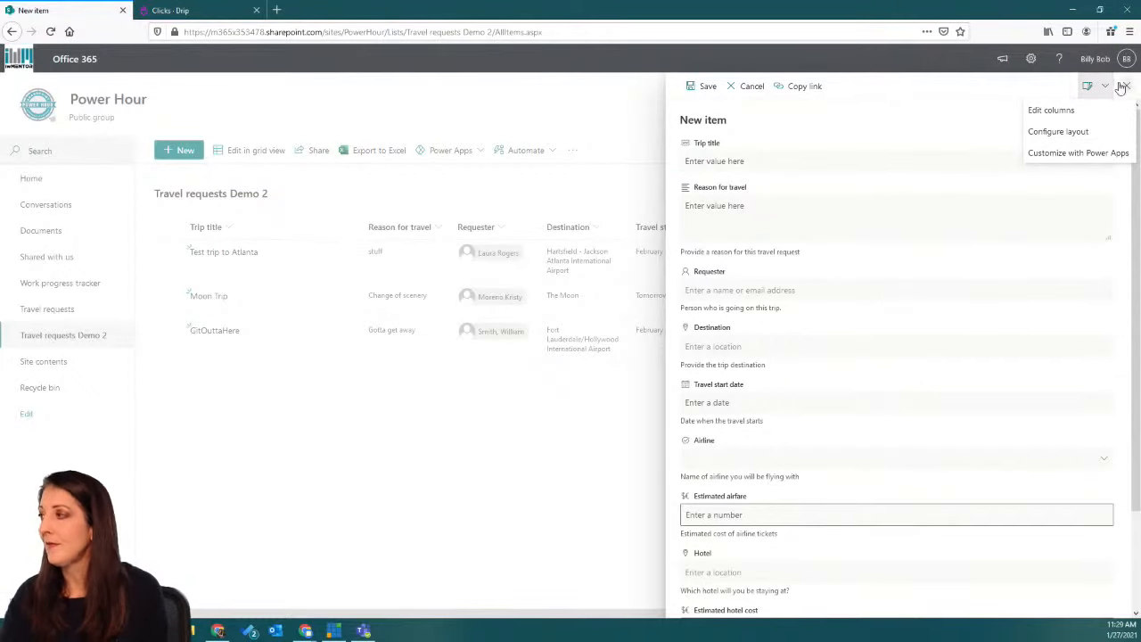
pyautogui.click(1126, 85)
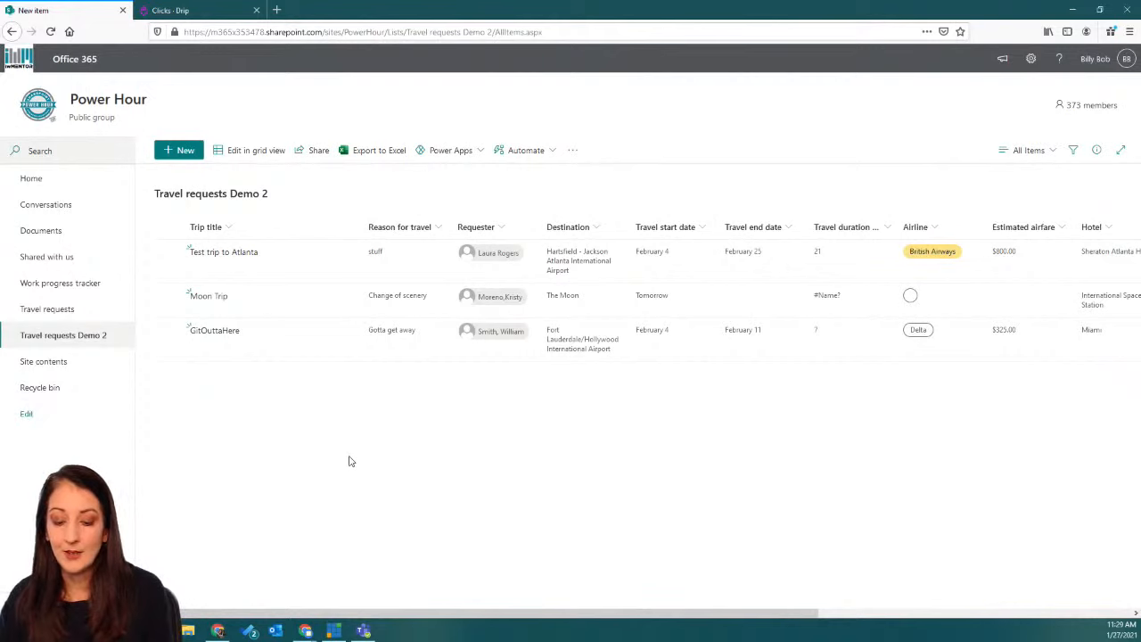
# Step: Refresh the list as the other user and try to hide the Travel start date column in the new item form
pyautogui.press('F5')
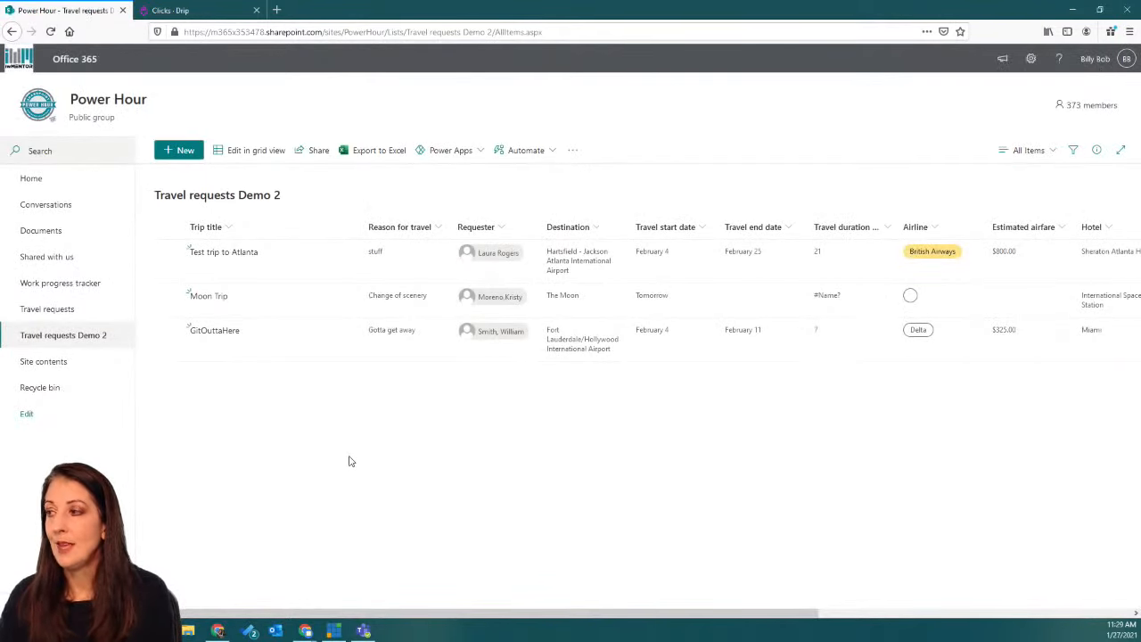
pyautogui.click(180, 151)
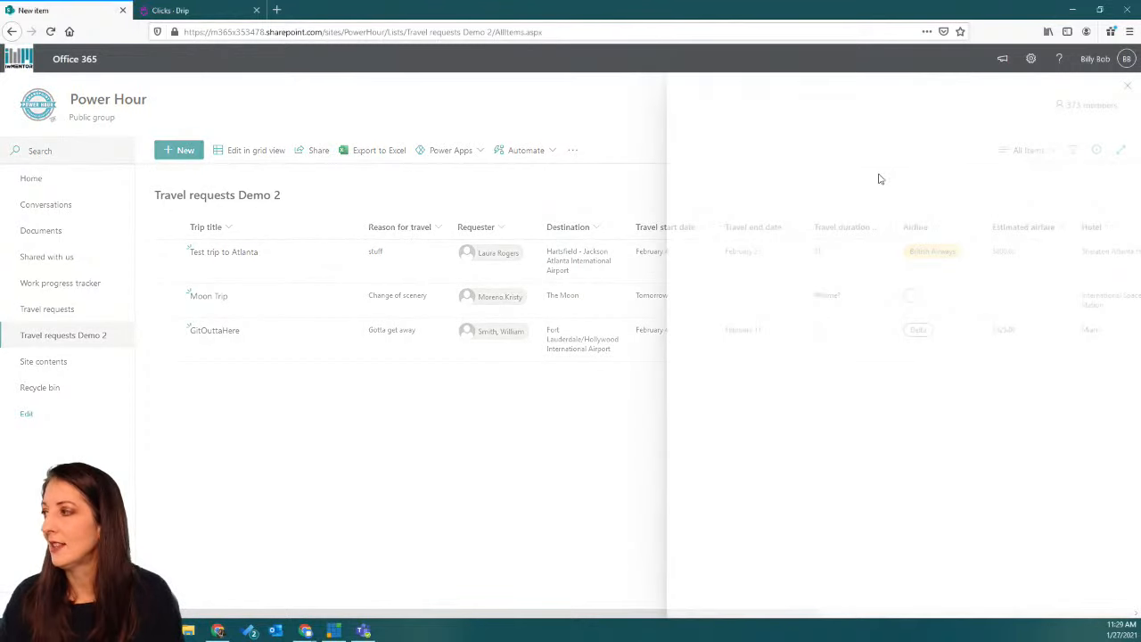
pyautogui.click(1096, 86)
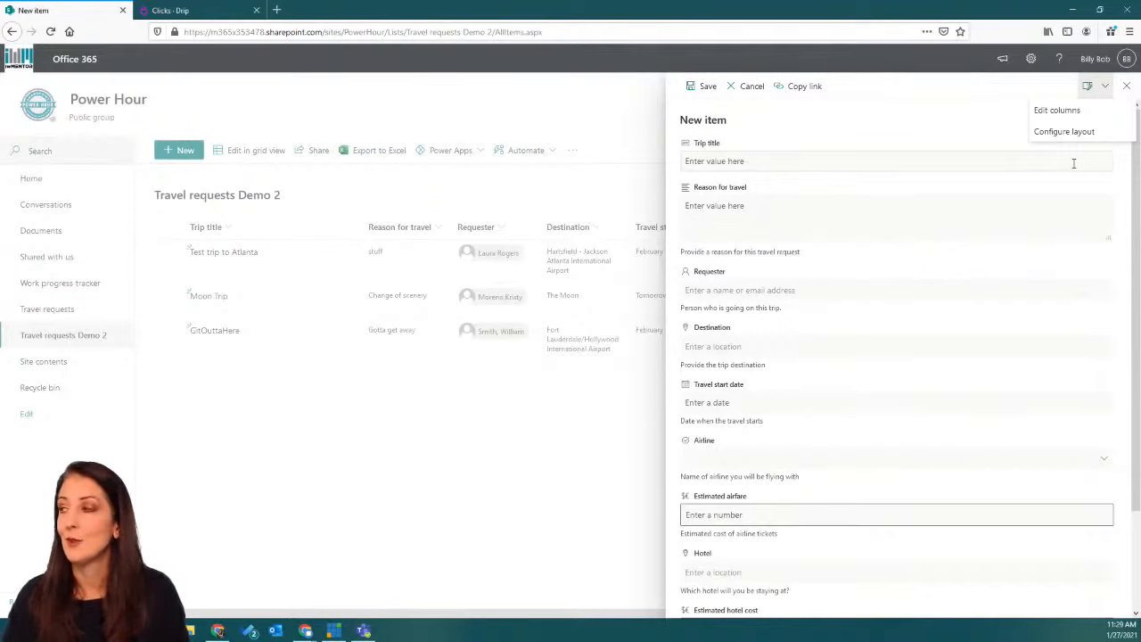
pyautogui.click(1061, 111)
pyautogui.click(969, 260)
pyautogui.click(976, 88)
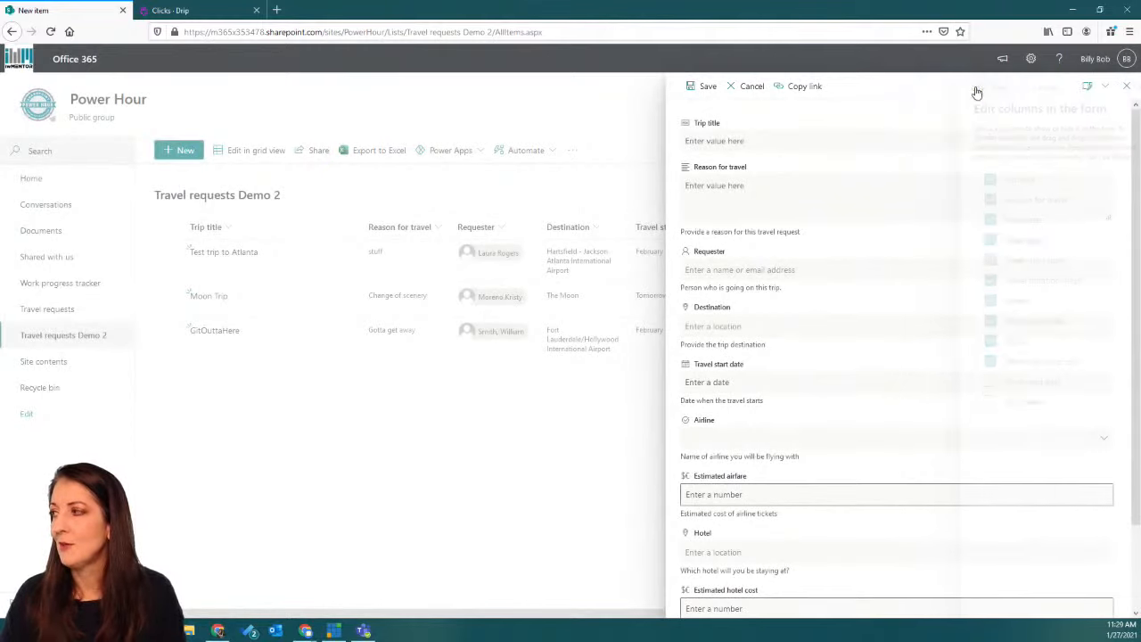
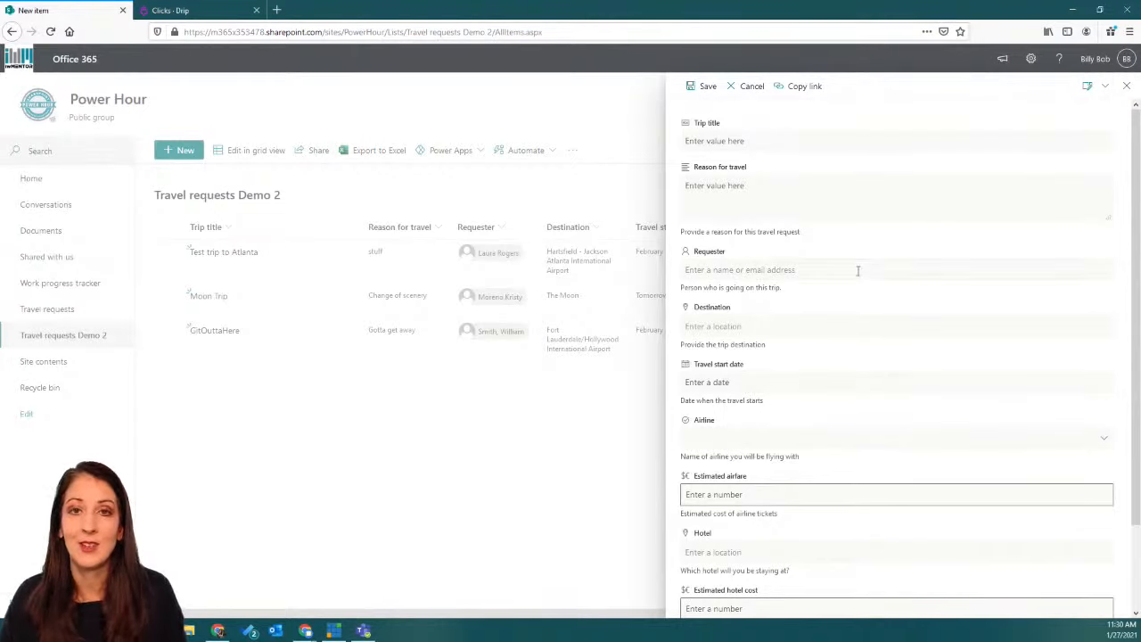
pyautogui.click(1126, 85)
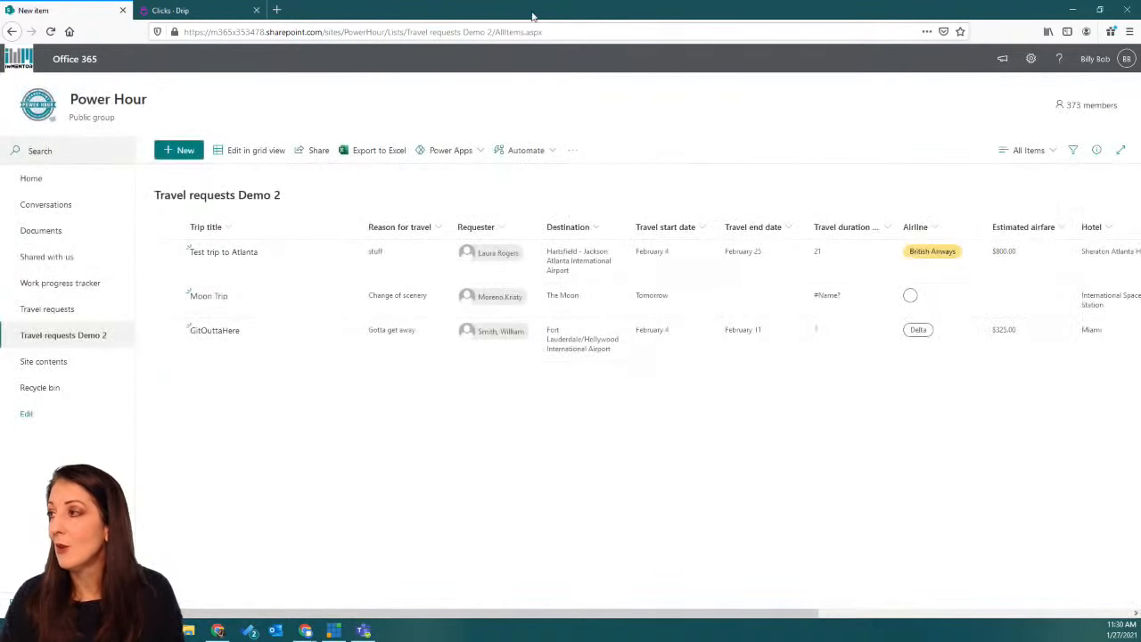
# Step: In the owner's browser, show the Travel end date column in the new item form directly below Travel start date and save the change
pyautogui.moveTo(662, 10); pyautogui.dragTo(662, 0)
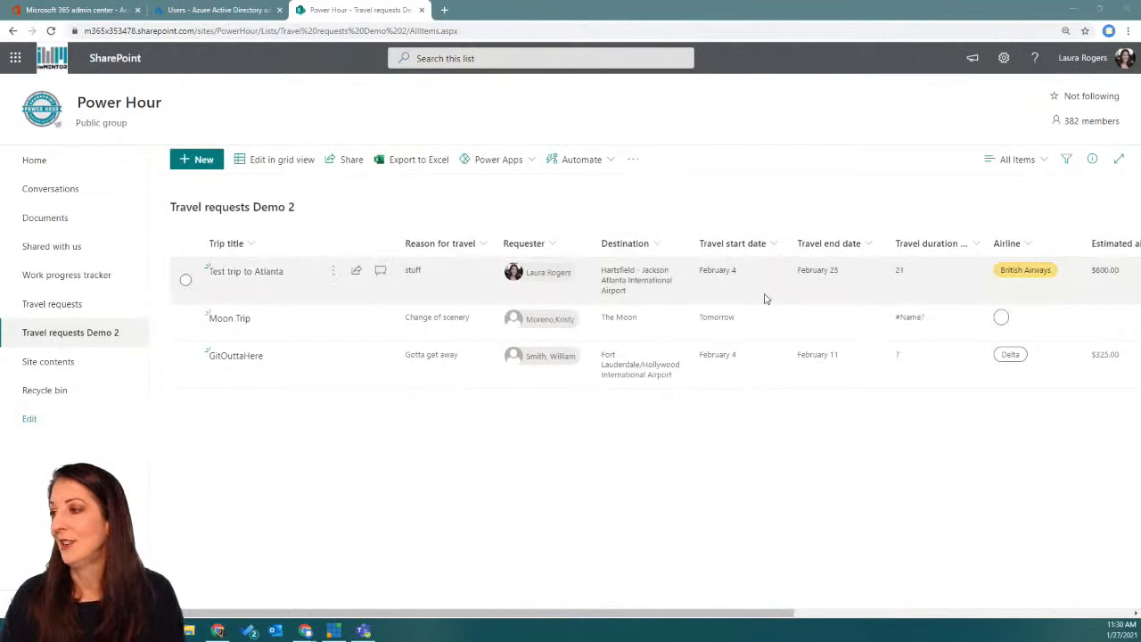
pyautogui.hotkey('alt', 'Tab')
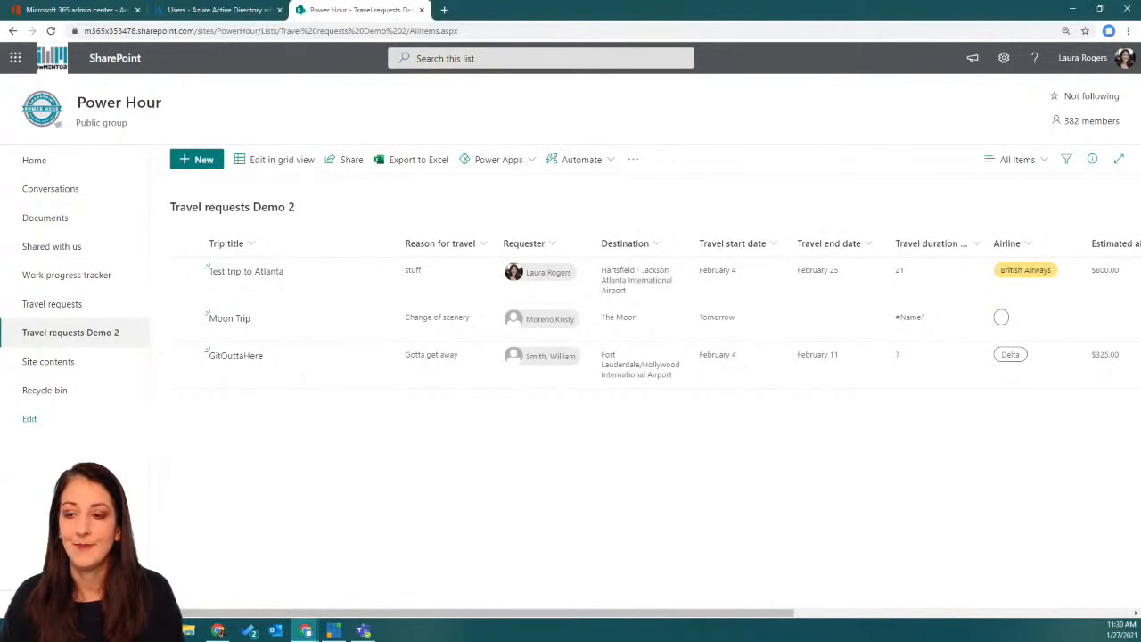
pyautogui.hotkey('alt', 'Tab')
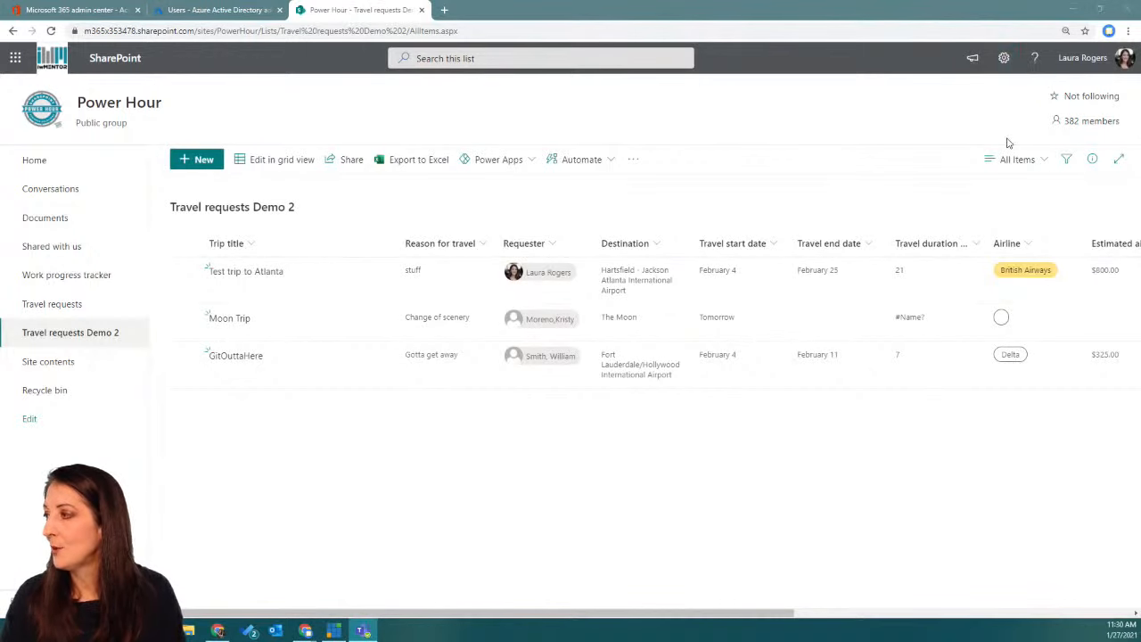
pyautogui.click(198, 158)
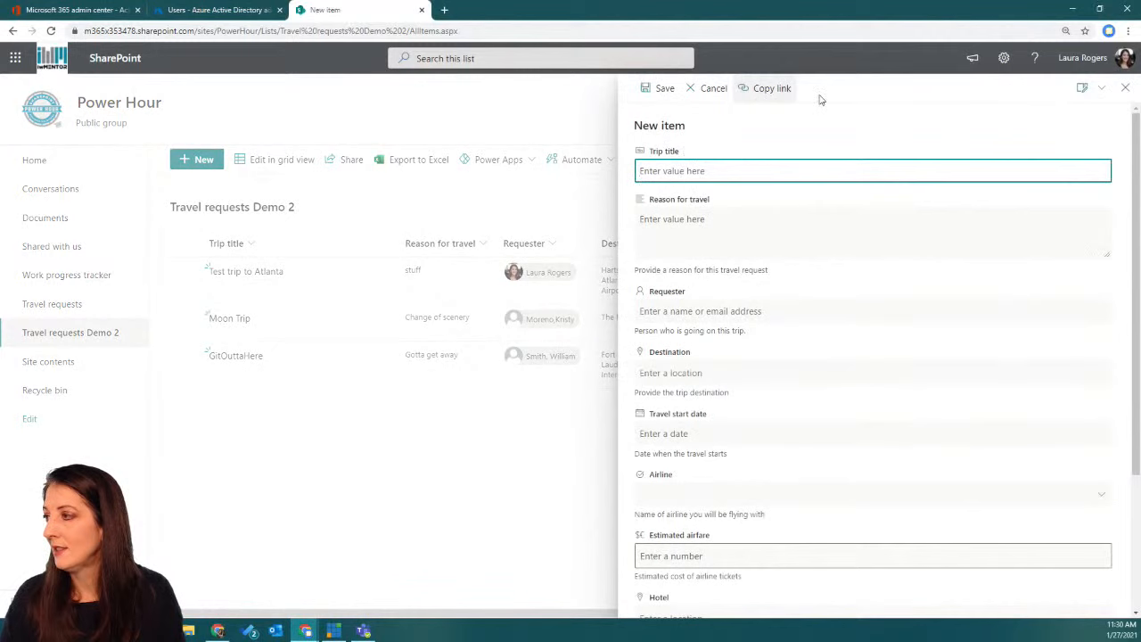
pyautogui.click(1082, 87)
pyautogui.click(1039, 112)
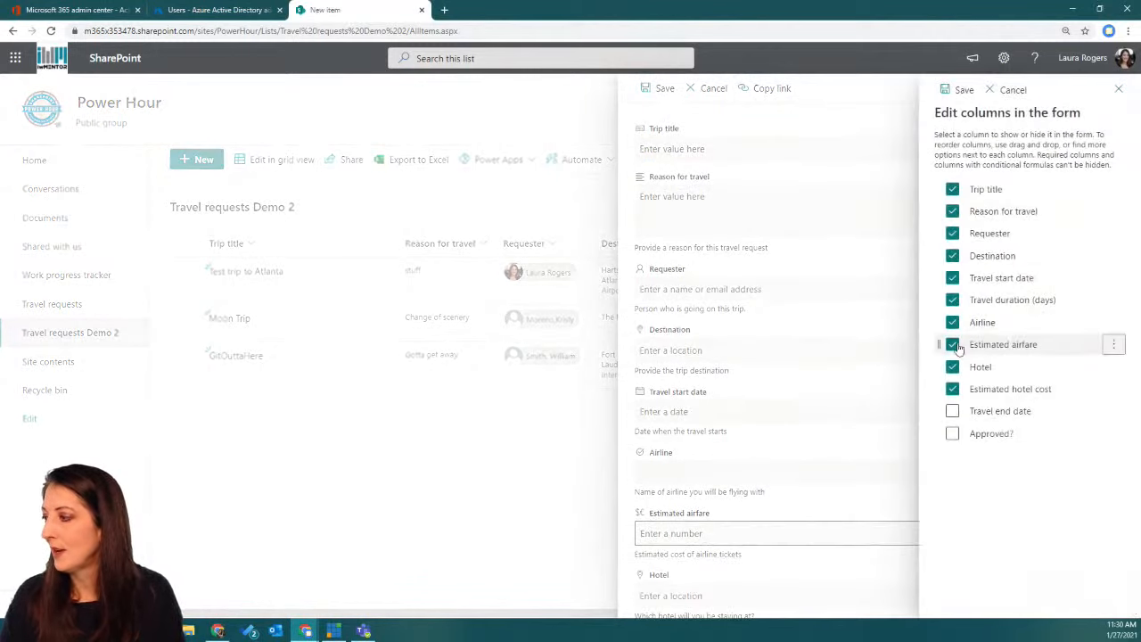
pyautogui.click(952, 411)
pyautogui.click(984, 415)
pyautogui.moveTo(984, 414); pyautogui.dragTo(982, 299)
pyautogui.click(960, 90)
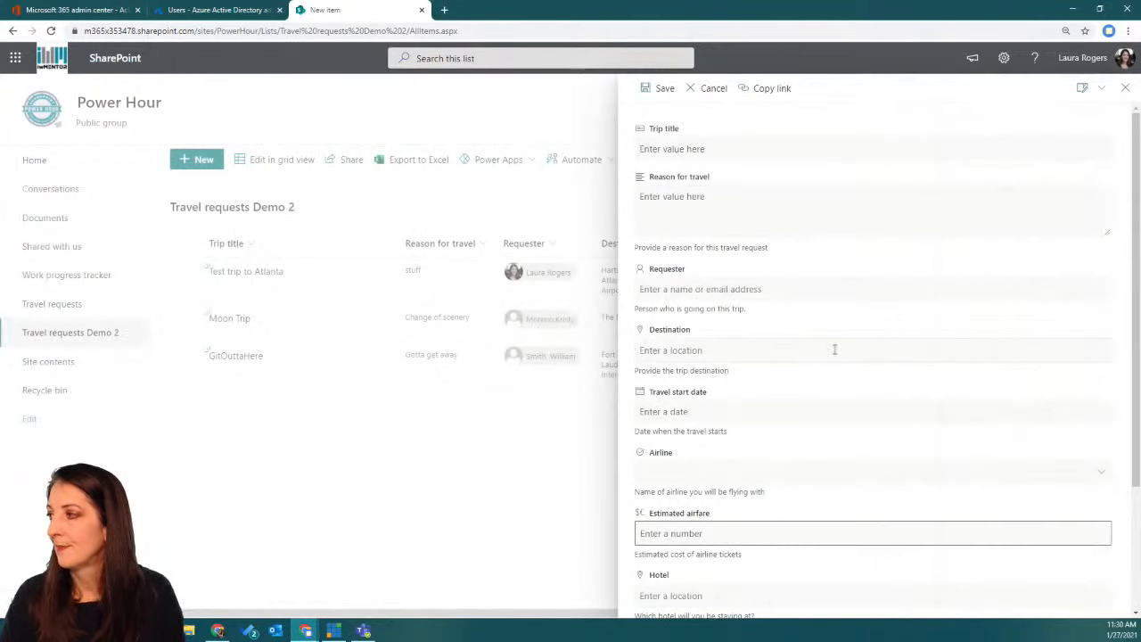
pyautogui.click(1126, 90)
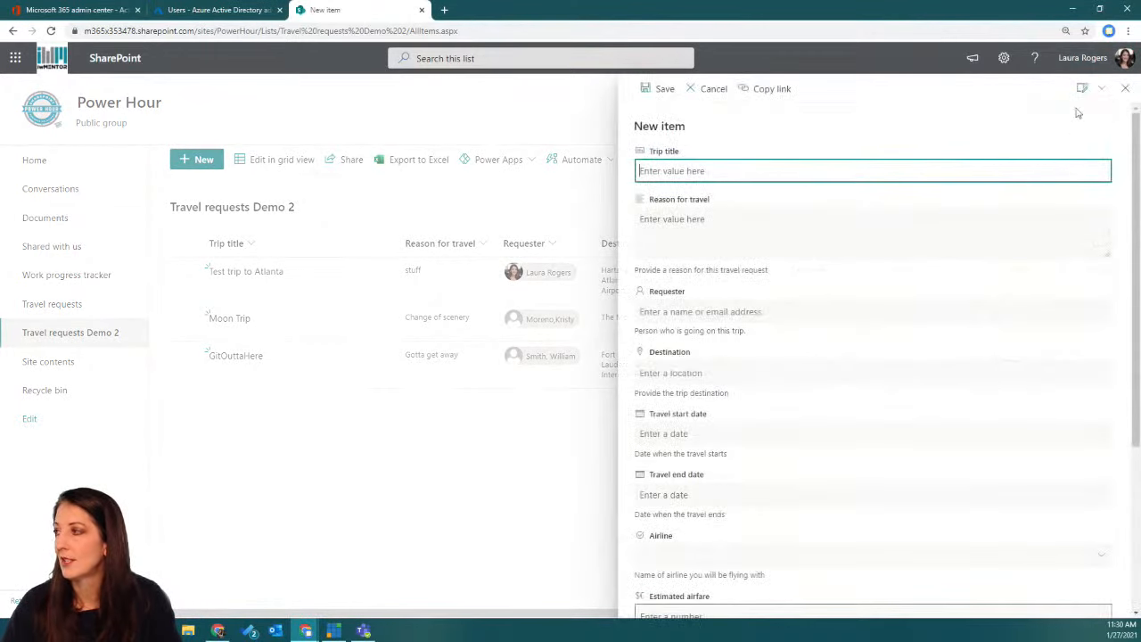
# Step: Open the layout configuration of the new item form and expand the choices for which form part to format
pyautogui.click(1082, 87)
pyautogui.click(1073, 139)
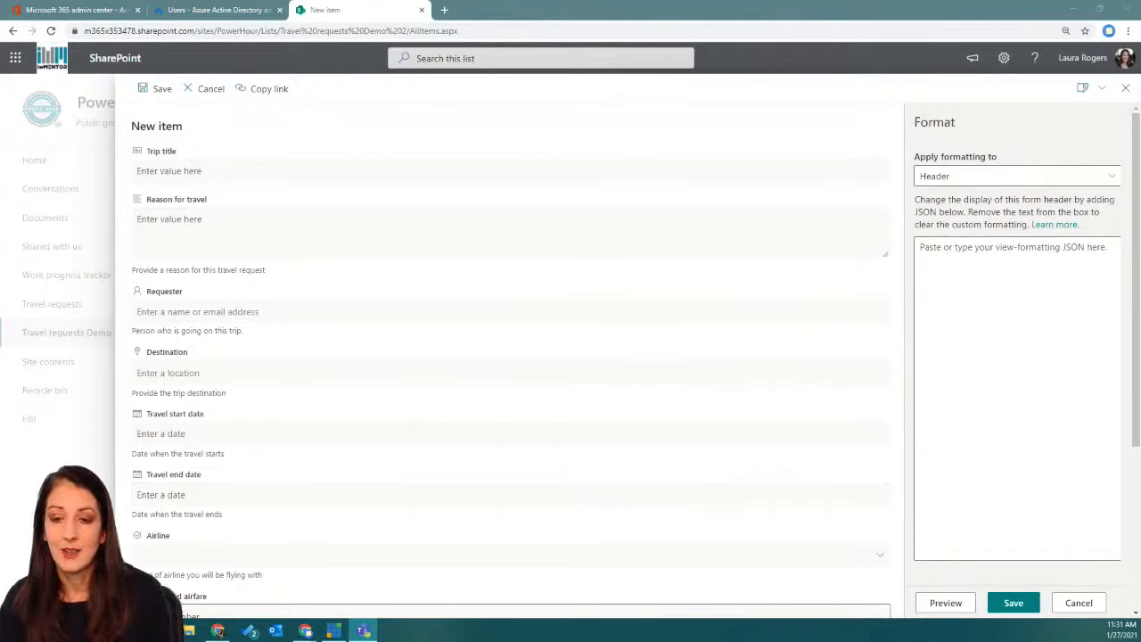
pyautogui.hotkey('alt', 'Tab')
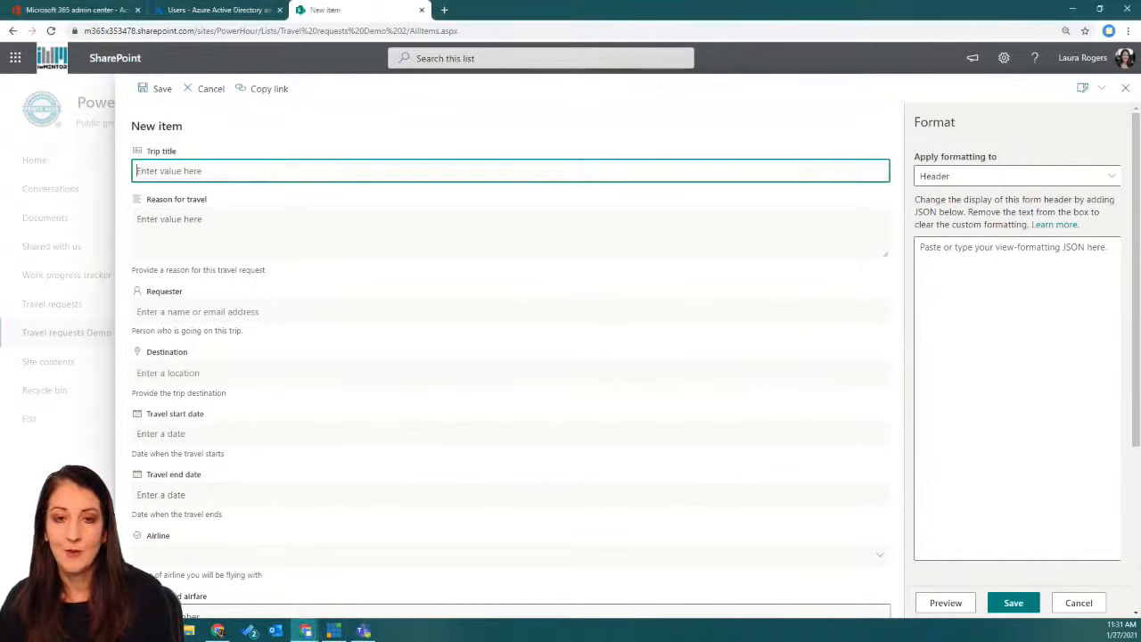
pyautogui.hotkey('alt', 'Tab')
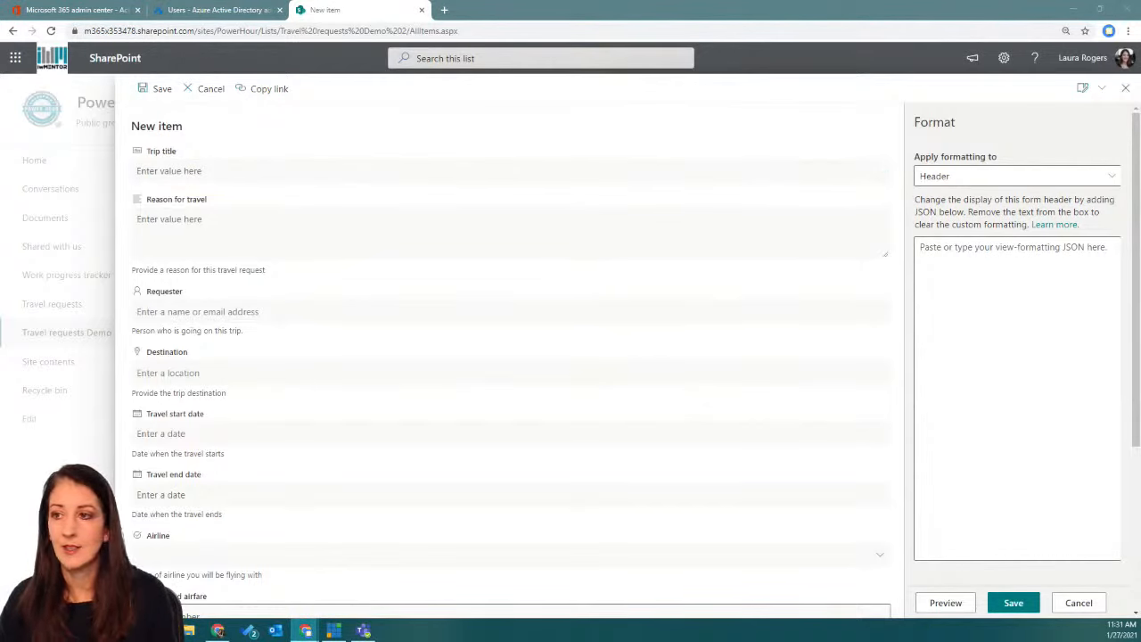
pyautogui.click(981, 176)
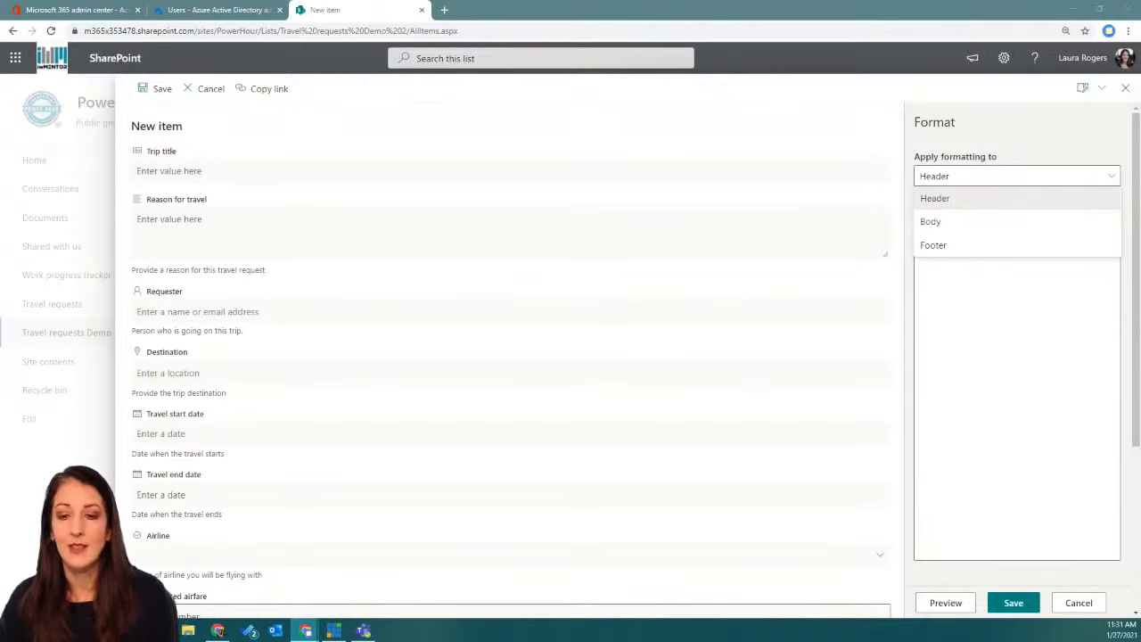
# Step: Switch to the original Travel requests list, open its formatted new item form, and select Alaska Air as the airline to examine the header
pyautogui.moveTo(2, 119); pyautogui.dragTo(859, 137)
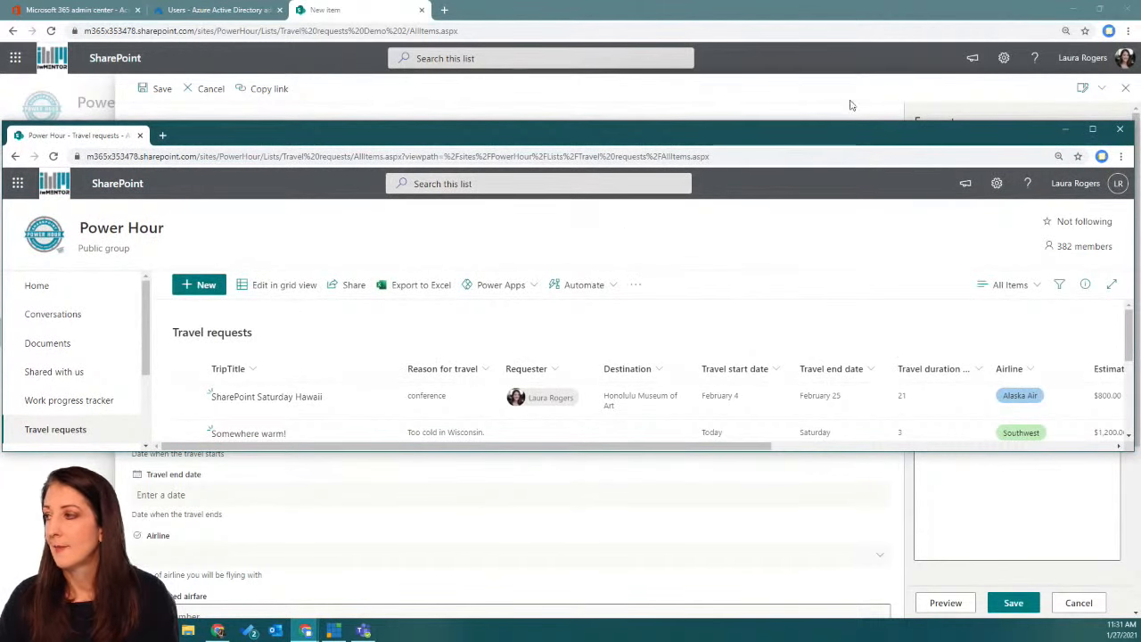
pyautogui.click(1092, 129)
pyautogui.click(205, 163)
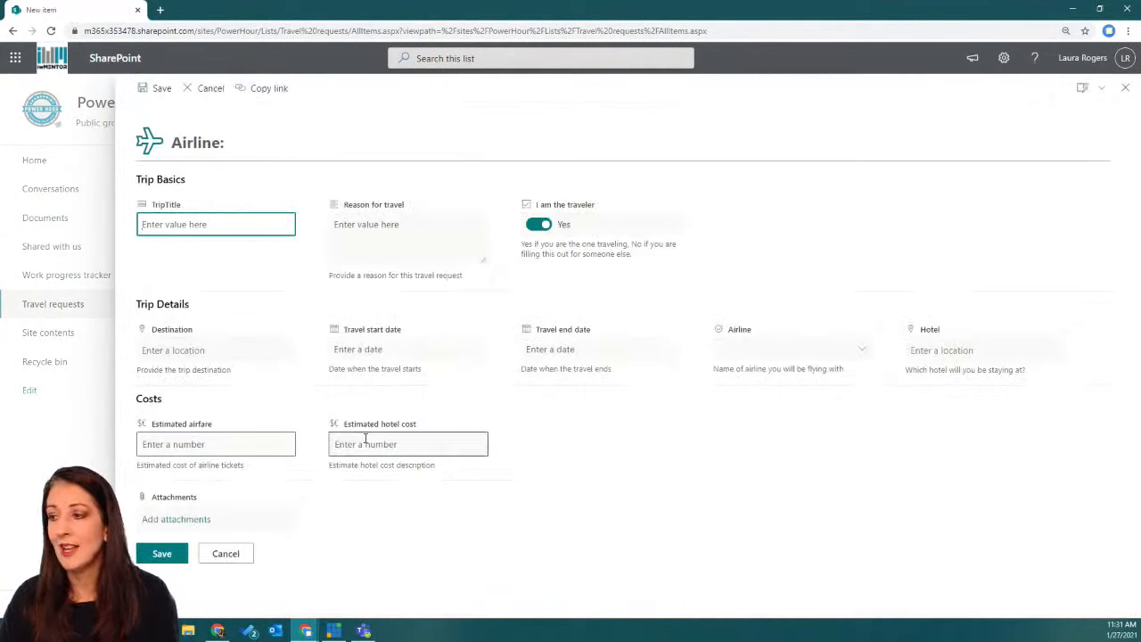
pyautogui.click(863, 349)
pyautogui.click(755, 396)
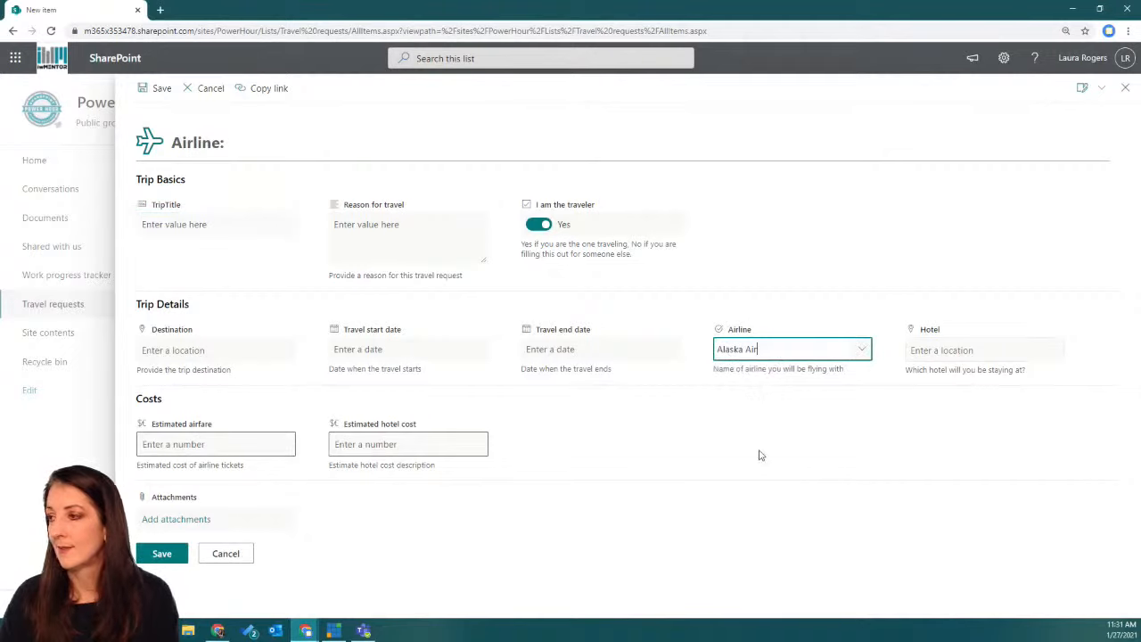
pyautogui.press('Tab')
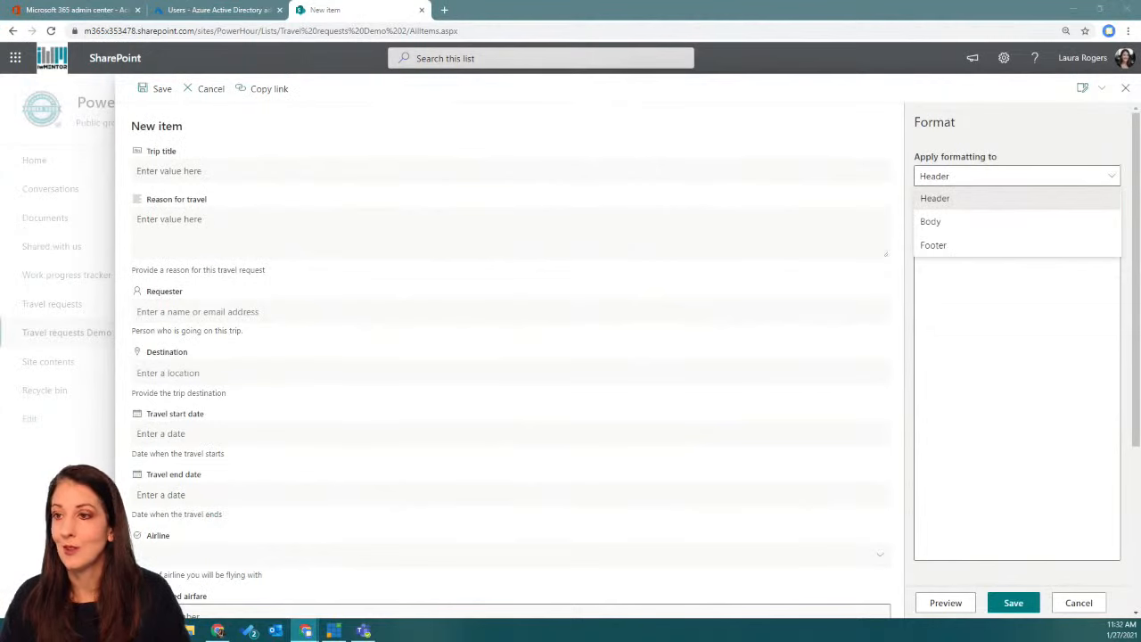
# Step: Set the Demo 2 form formatting to apply to the Body and switch to an empty file in Notepad++
pyautogui.click(979, 222)
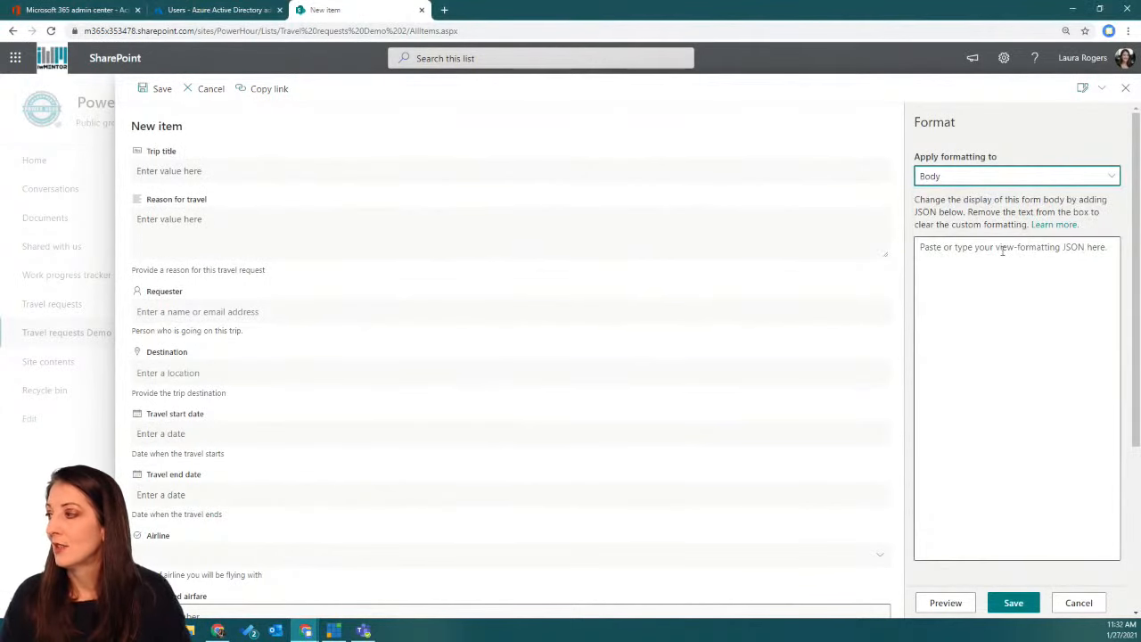
pyautogui.click(965, 248)
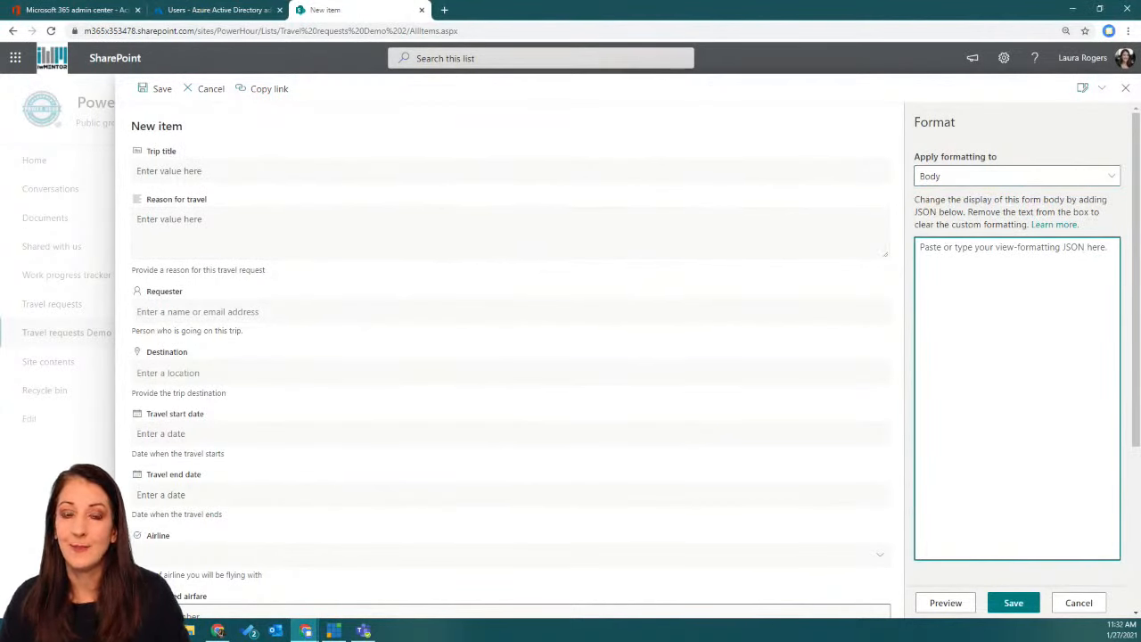
pyautogui.hotkey('alt', 'Tab')
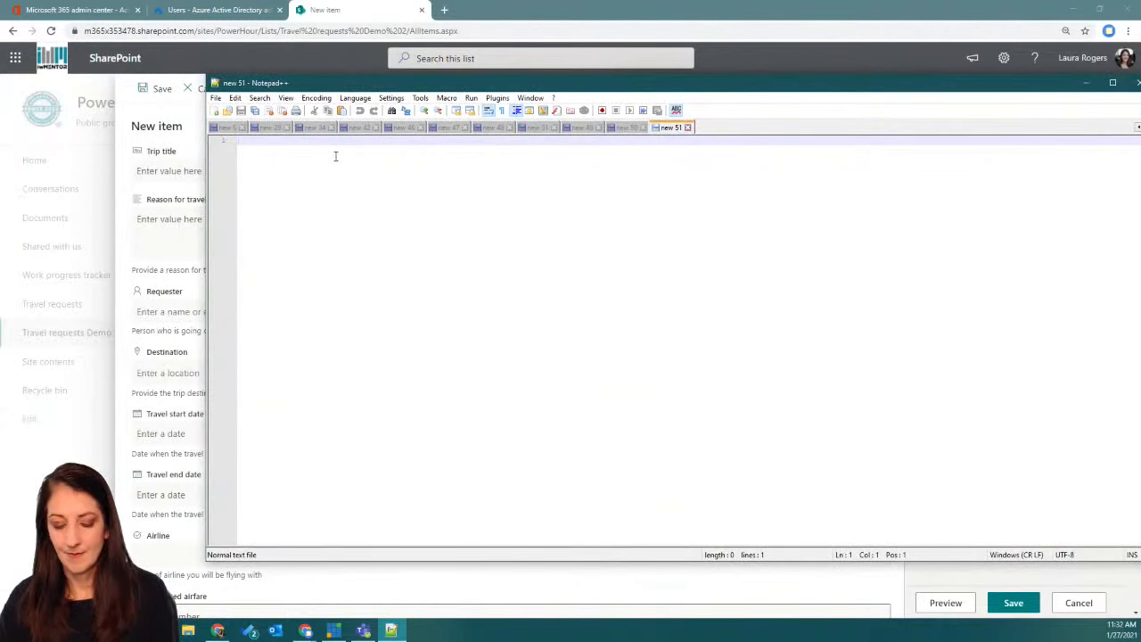
# Step: Insert the JSON defining the Trip Basics, Trip Details and Costs sections, set the file's language to JSON, and highlight the word sections
pyautogui.write('{     "sections": [         {             "displayName": "Trip Basics",             "fields": [                 "TripTitle",                 "Reason for travel",                 "I am the traveler",                 "Requester"             ]         },         {             "displayName": "Trip Details",             "fields": [                 "Destination",                 "Travel start date",                 "Travel end date",                 "Airline",                 "Hotel"             ]         },         {             "displayName": "Costs",             "fields": [                 "Estimated airfare",                 "Estimated hotel cost",                 "Travel duration (days)",                 "Approved?"             ]         }     ] }')
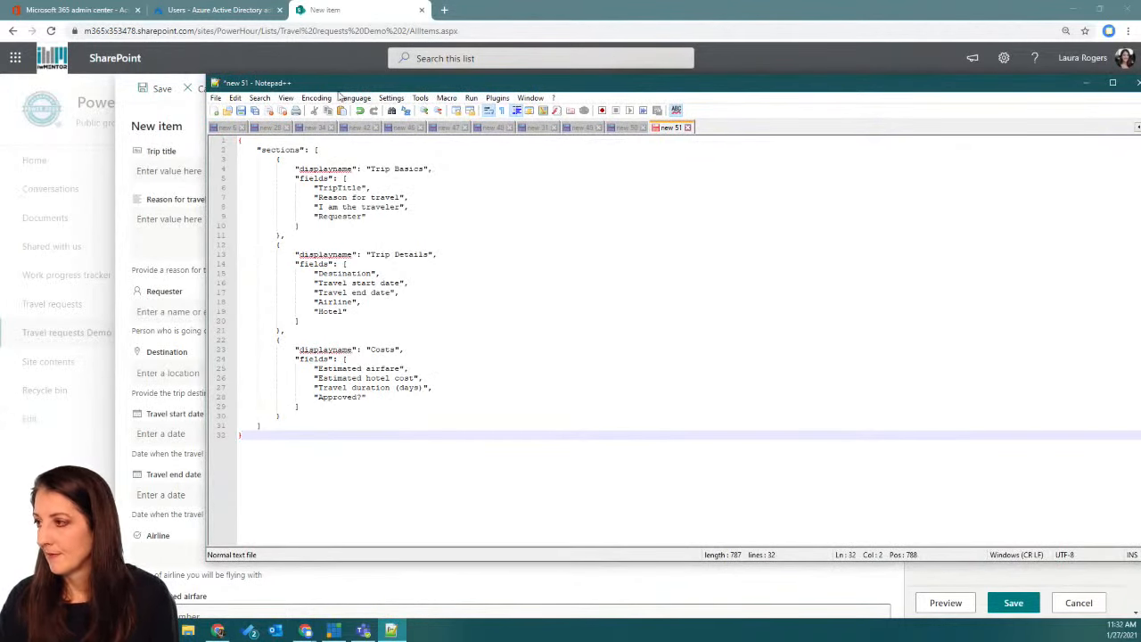
pyautogui.click(355, 98)
pyautogui.moveTo(369, 229)
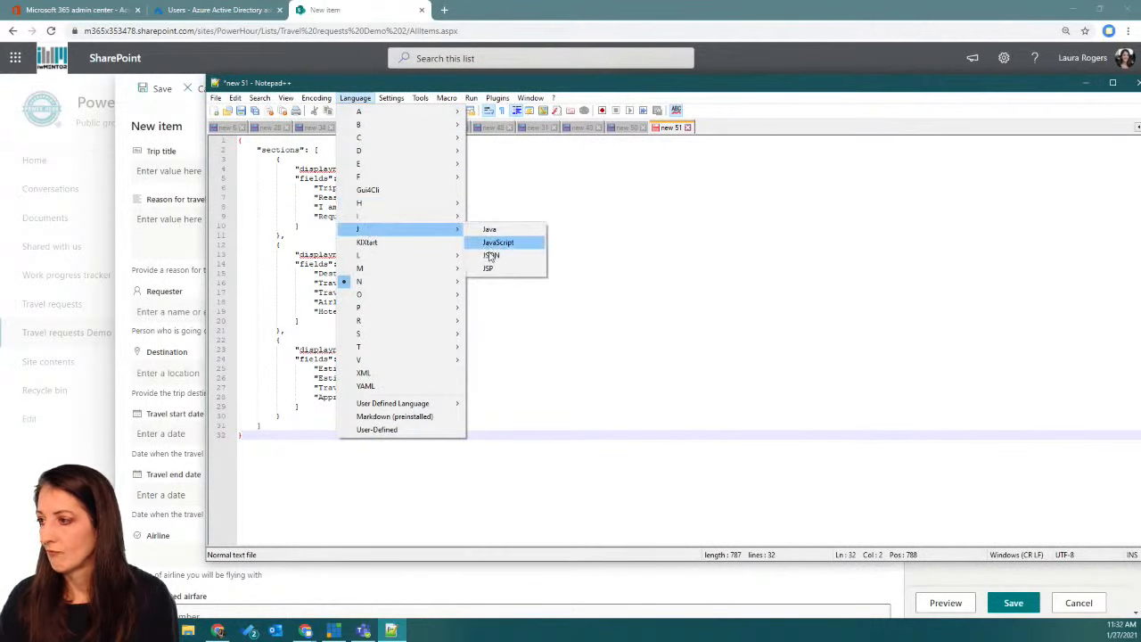
pyautogui.click(489, 256)
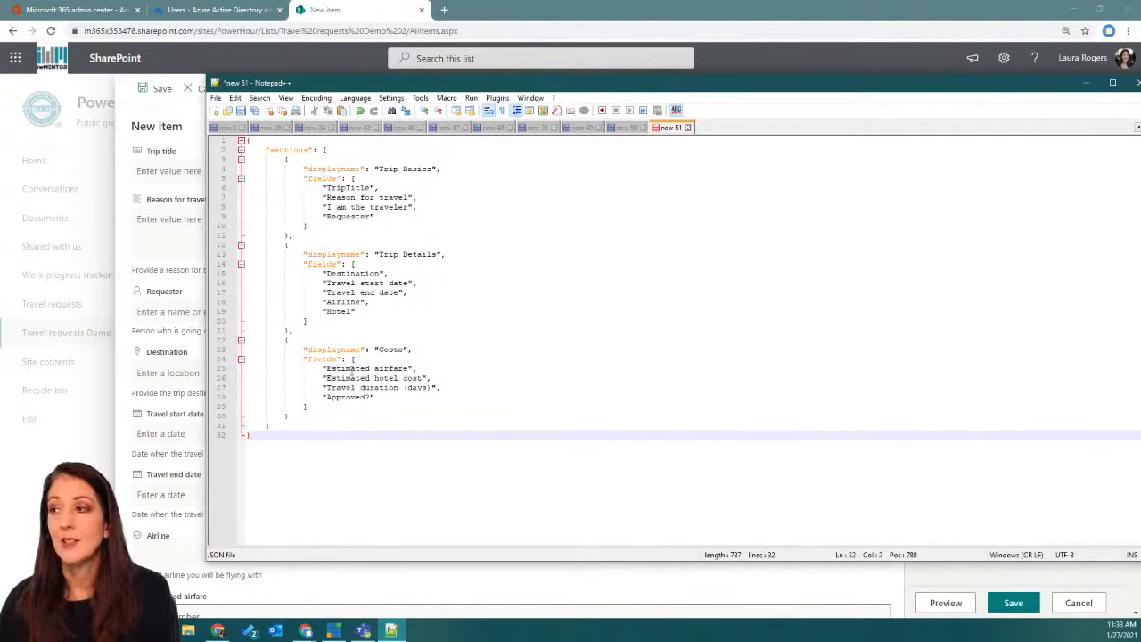
pyautogui.moveTo(269, 150); pyautogui.dragTo(311, 152)
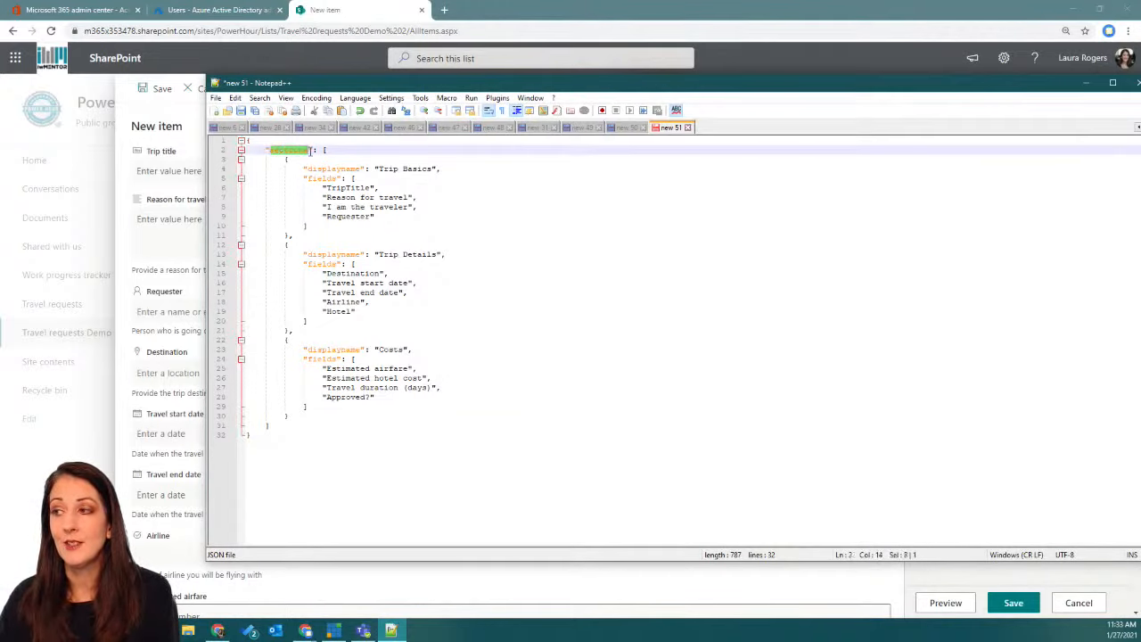
# Step: Narrow the Notepad++ window and place it side by side with the browser window showing the original Travel requests form
pyautogui.click(469, 177)
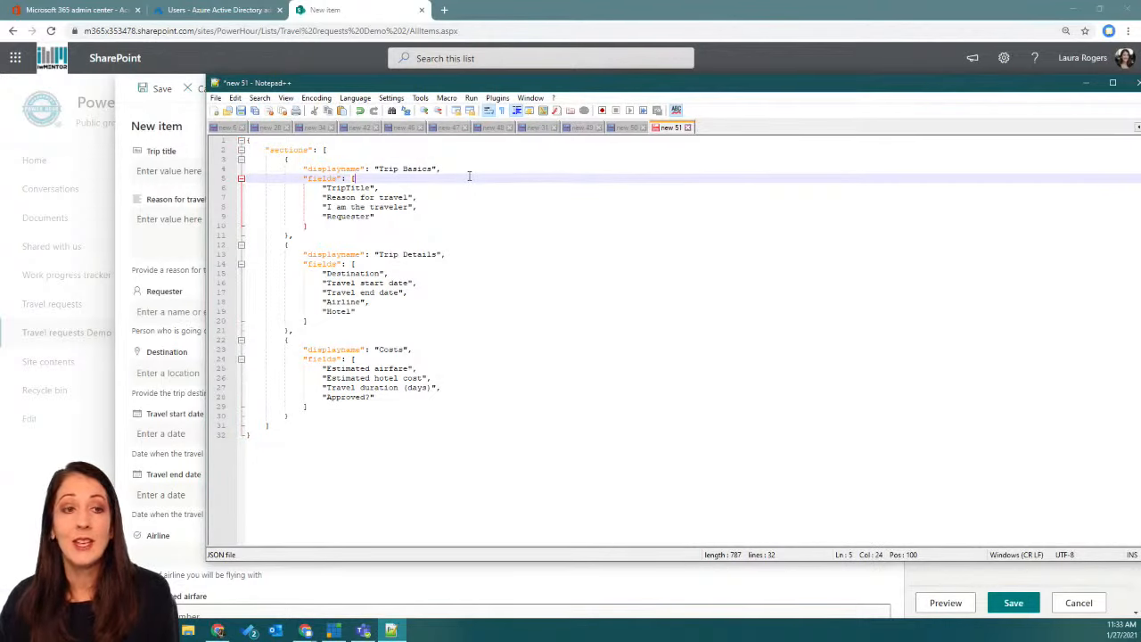
pyautogui.moveTo(934, 81); pyautogui.dragTo(821, 73)
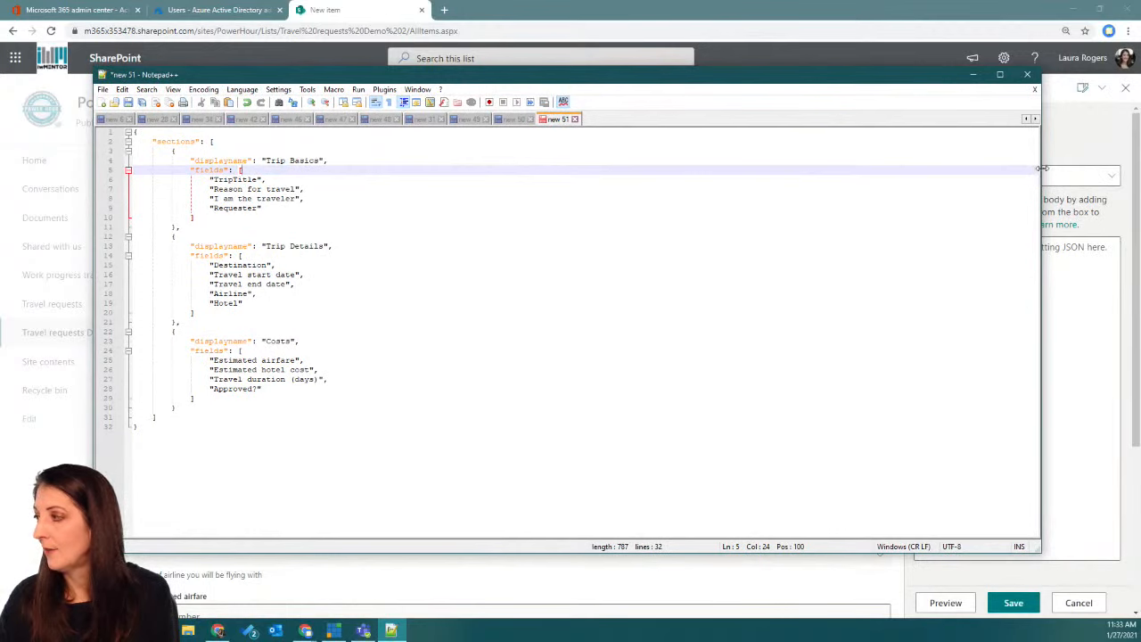
pyautogui.moveTo(1037, 167); pyautogui.dragTo(584, 167)
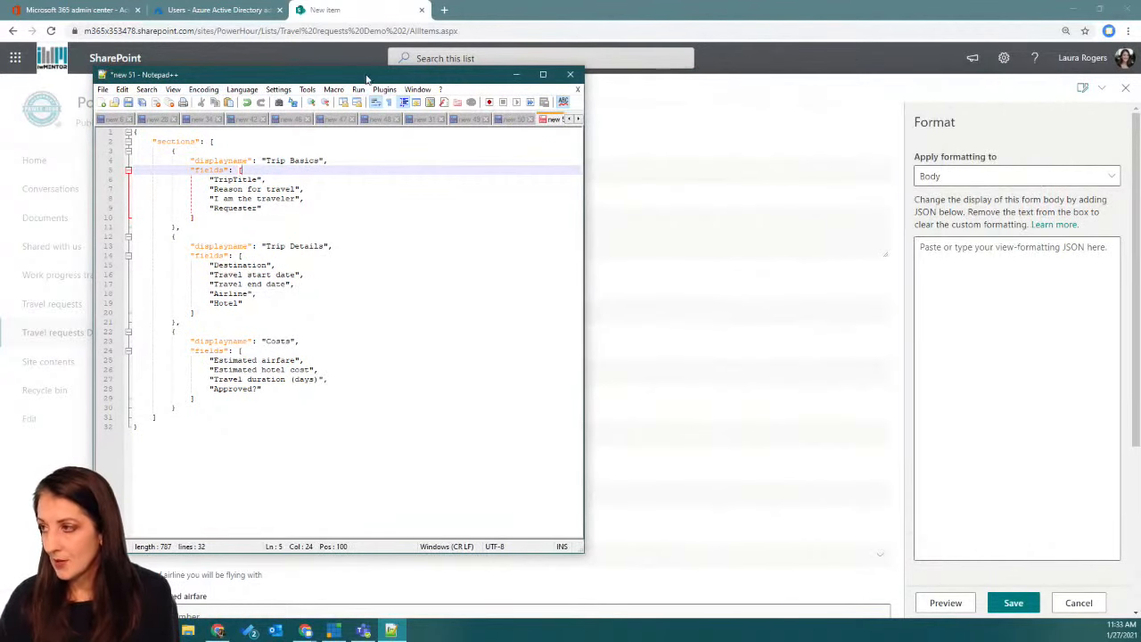
pyautogui.moveTo(368, 81); pyautogui.dragTo(278, 27)
pyautogui.moveTo(0, 66); pyautogui.dragTo(483, 98)
pyautogui.moveTo(30, 237); pyautogui.dragTo(502, 218)
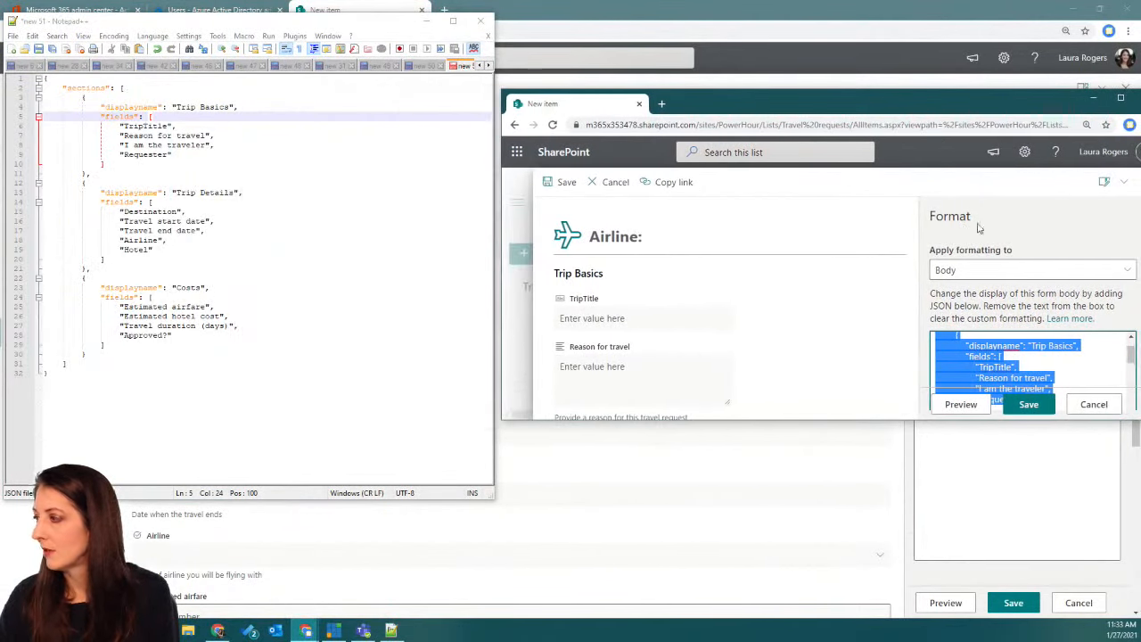
# Step: Cancel the form formatting on the original Travel requests list, open its new item form, and make that browser window taller
pyautogui.click(1093, 404)
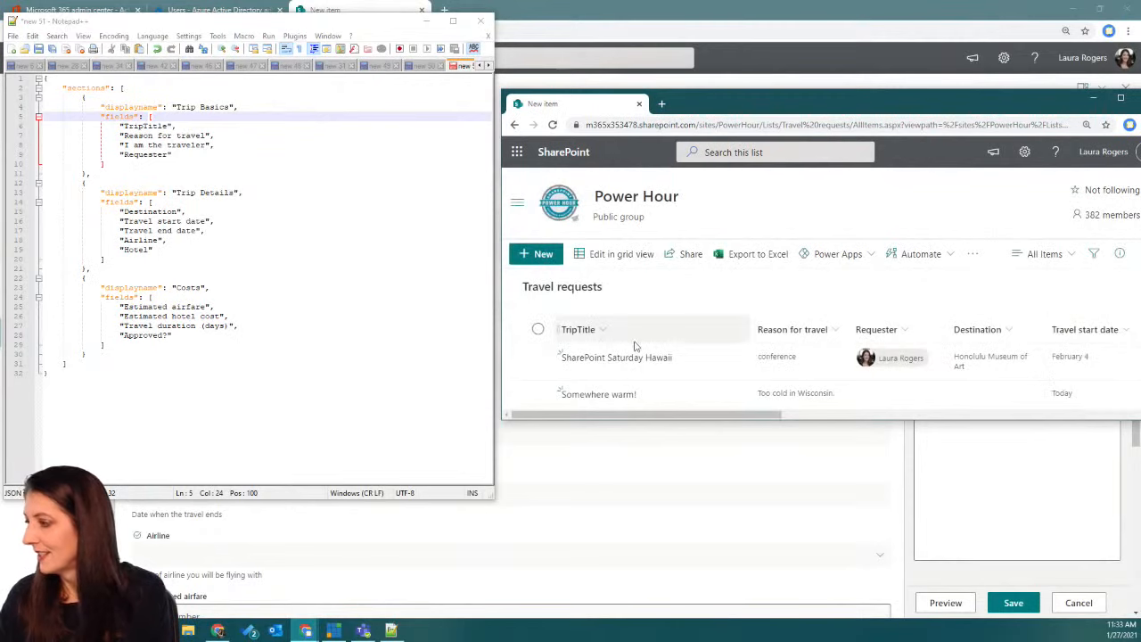
pyautogui.click(536, 254)
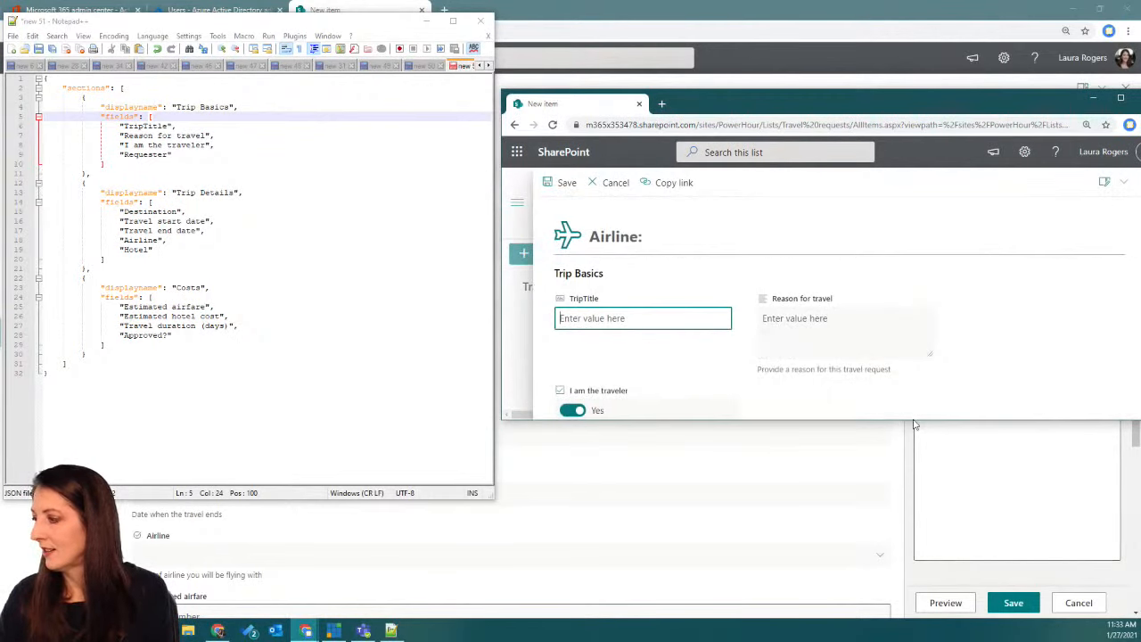
pyautogui.moveTo(912, 423); pyautogui.dragTo(901, 560)
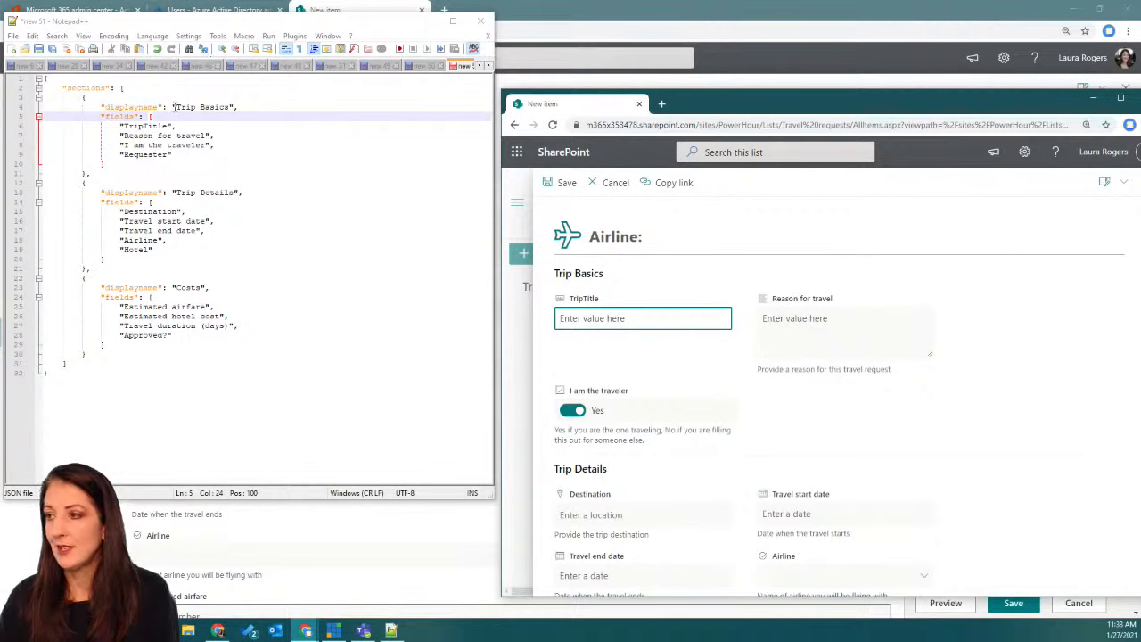
# Step: Examine the Trip Basics display name in the JSON and its fields TripTitle, Reason for travel, I am the traveler and Requester
pyautogui.moveTo(175, 106); pyautogui.dragTo(234, 107)
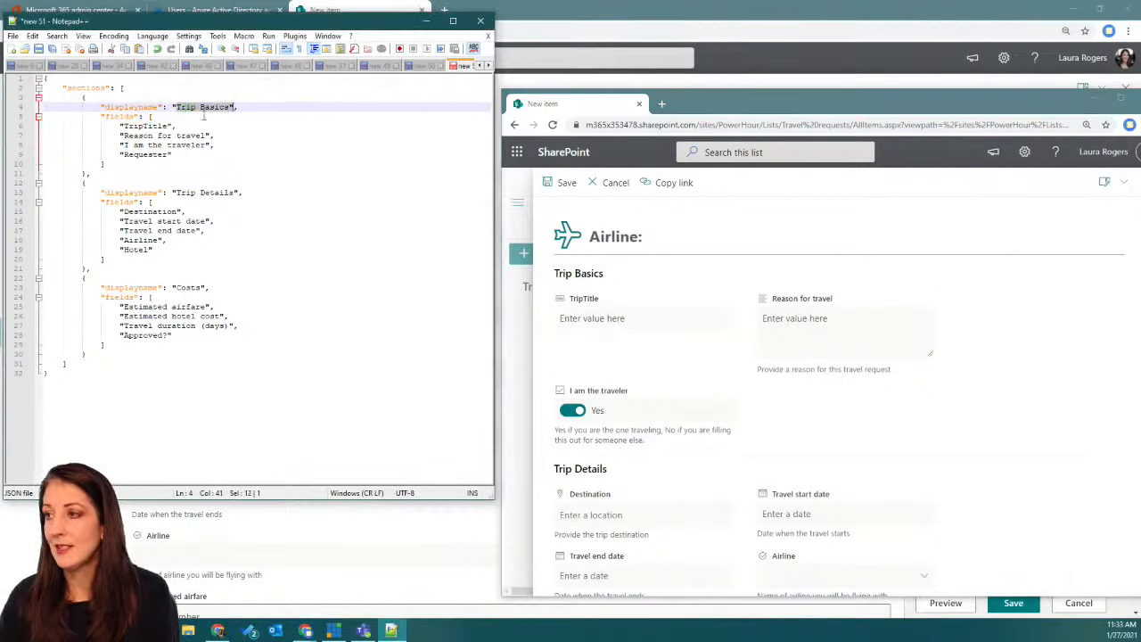
pyautogui.click(176, 116)
pyautogui.click(123, 126)
pyautogui.click(136, 136)
pyautogui.click(134, 144)
pyautogui.click(132, 157)
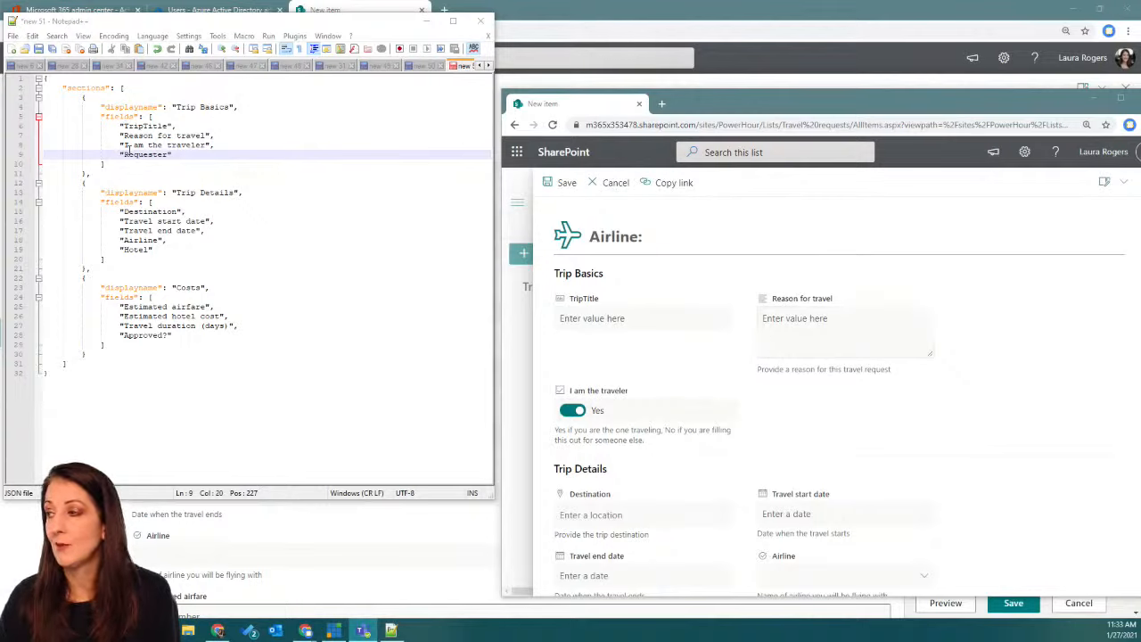
# Step: Switch I am the traveler to No and back to Yes to check the Requester field, and view the Trip Details section
pyautogui.click(567, 412)
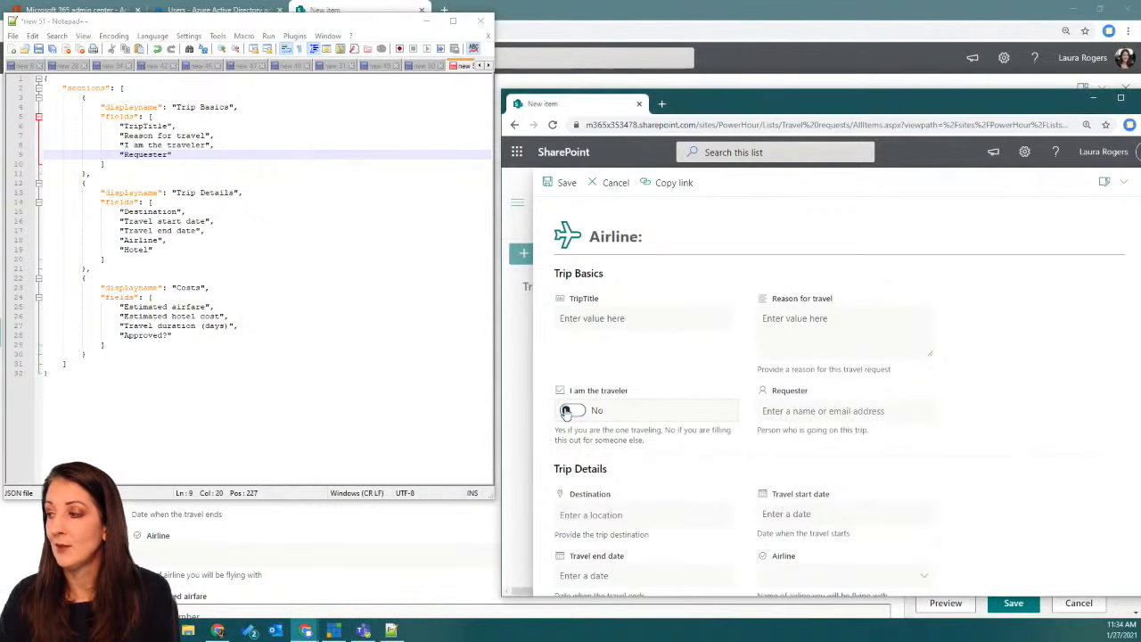
pyautogui.click(569, 411)
pyautogui.click(571, 412)
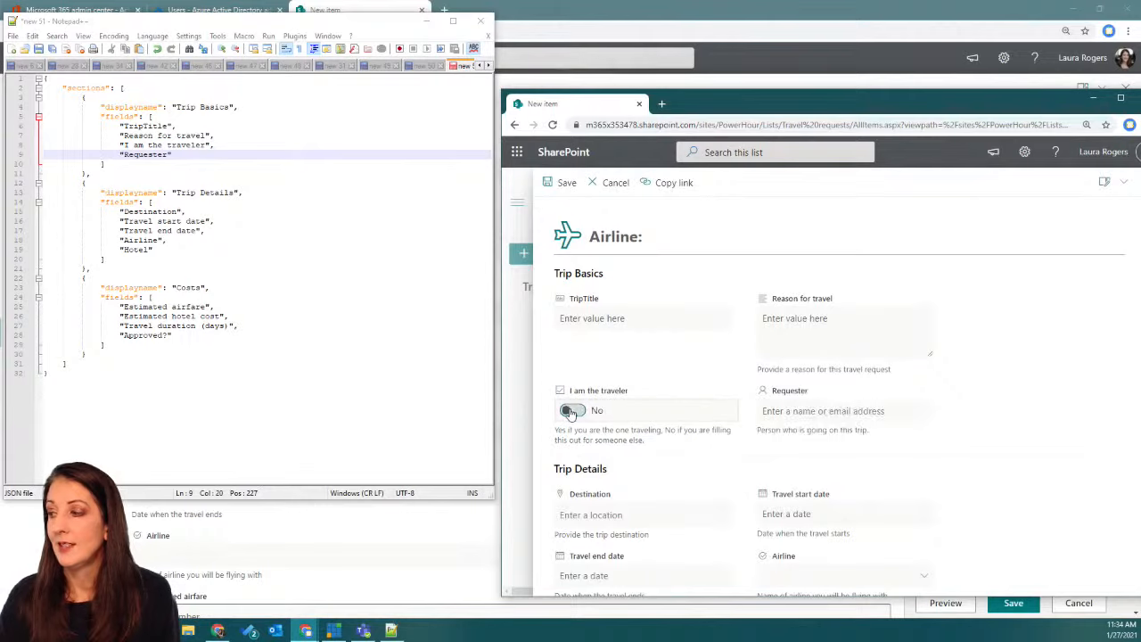
pyautogui.click(571, 411)
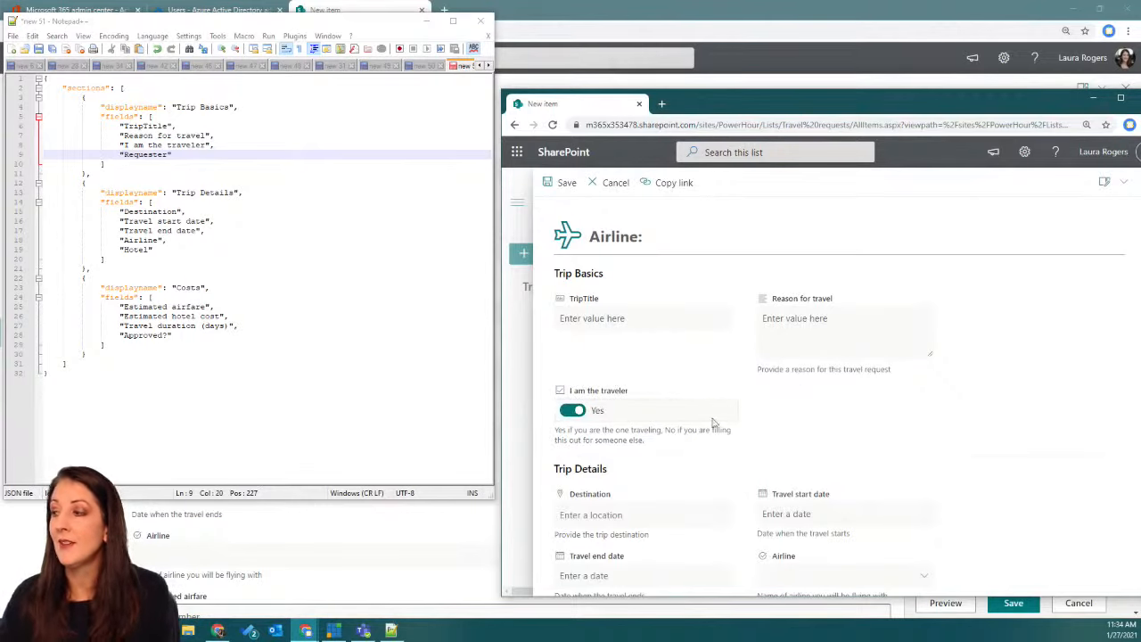
pyautogui.scroll(-2, 740, 346)
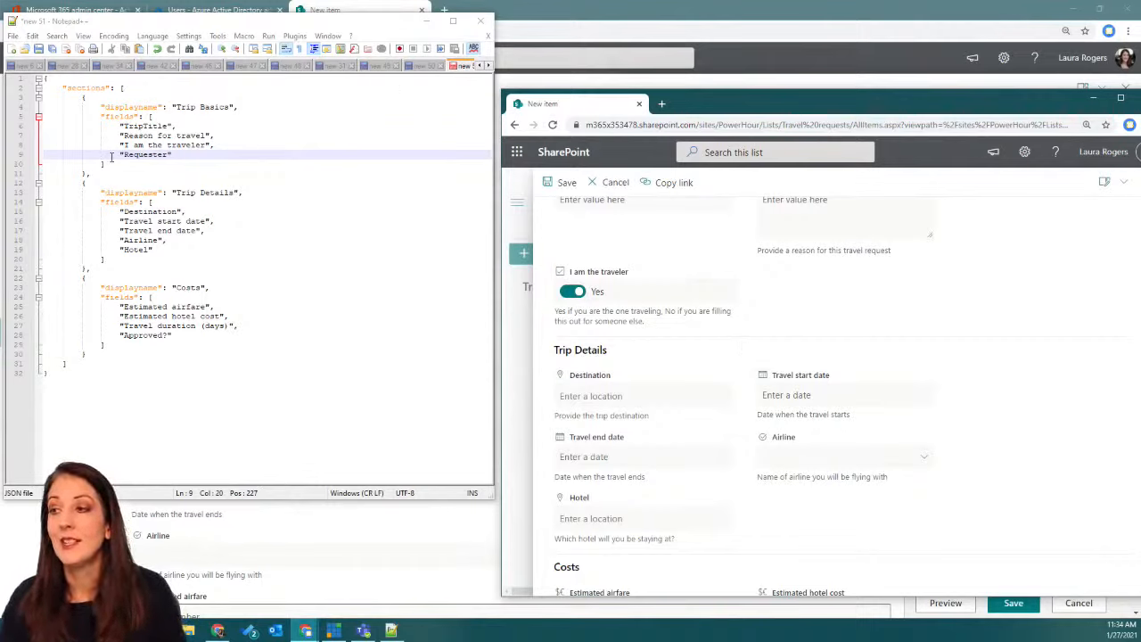
# Step: Examine the section display names and field lists in the Trip Basics, Trip Details and Costs JSON against the form
pyautogui.moveTo(175, 193); pyautogui.dragTo(239, 193)
pyautogui.click(254, 192)
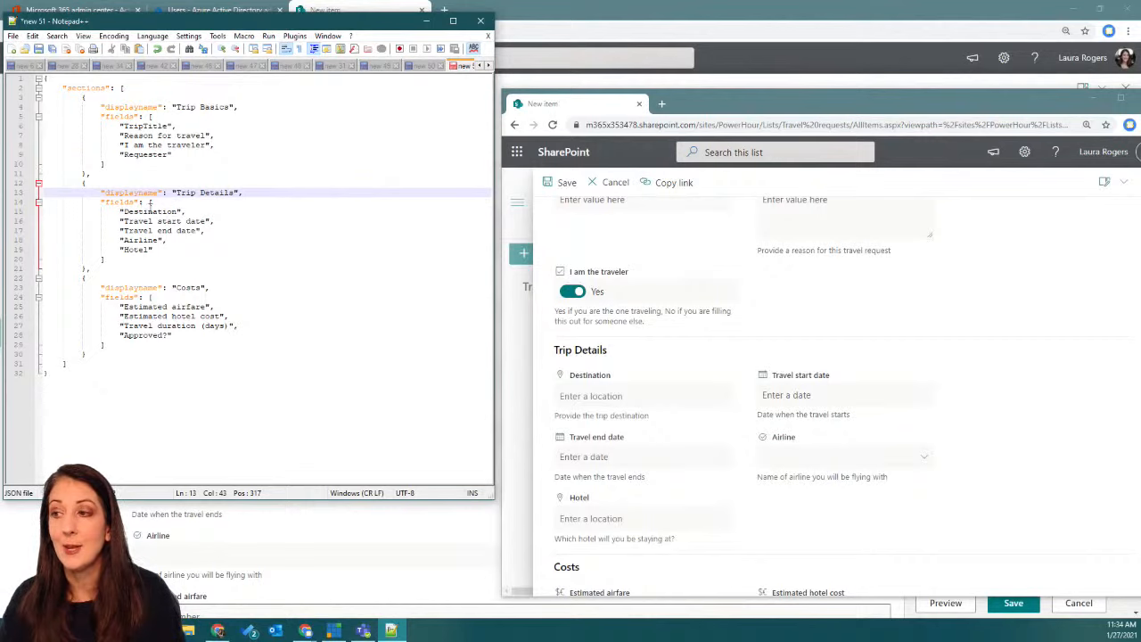
pyautogui.moveTo(122, 126); pyautogui.dragTo(177, 127)
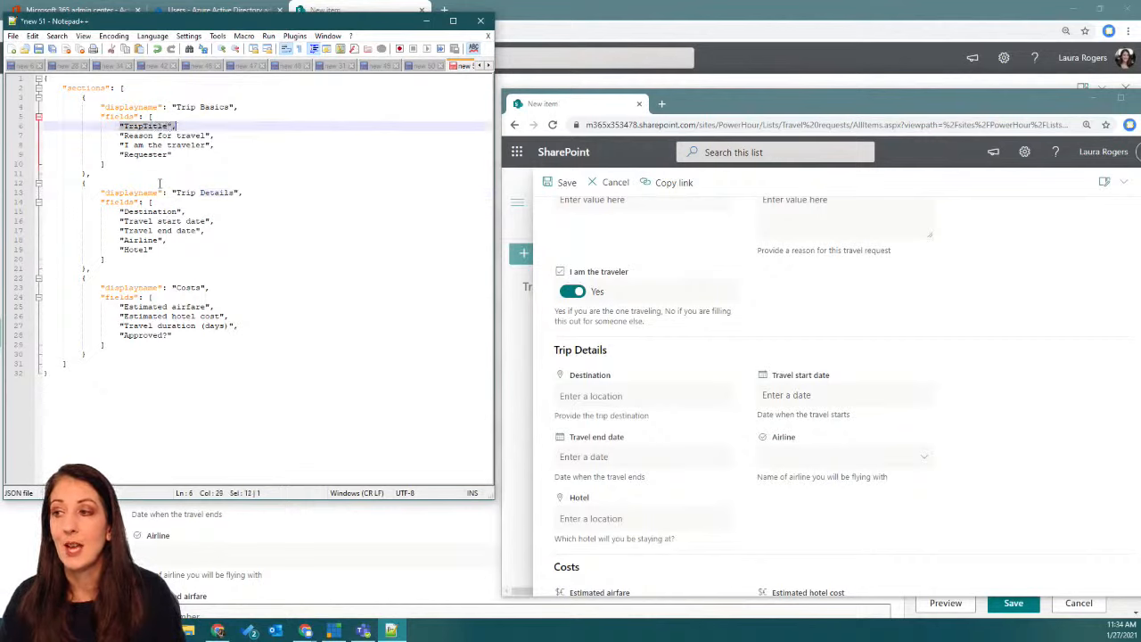
pyautogui.click(188, 125)
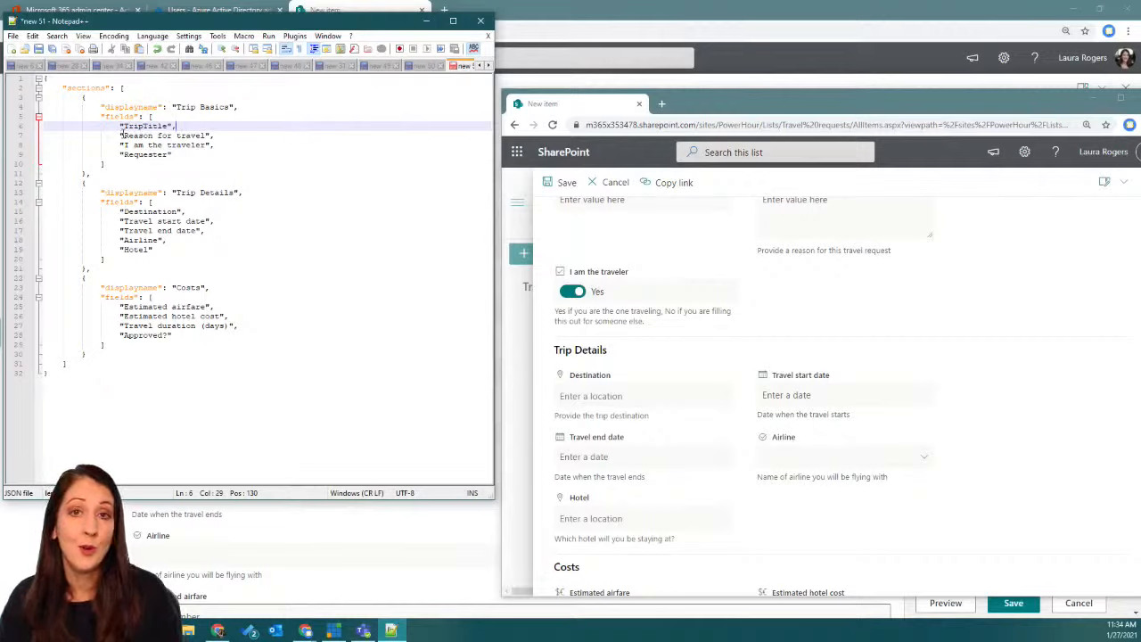
pyautogui.moveTo(123, 134); pyautogui.dragTo(208, 136)
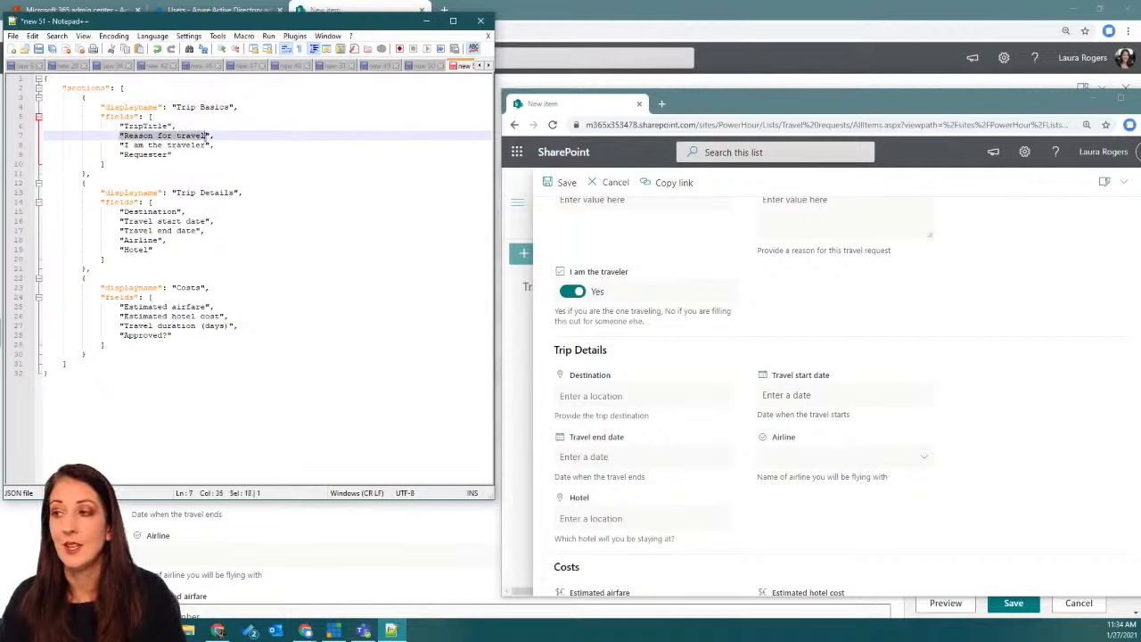
pyautogui.click(184, 155)
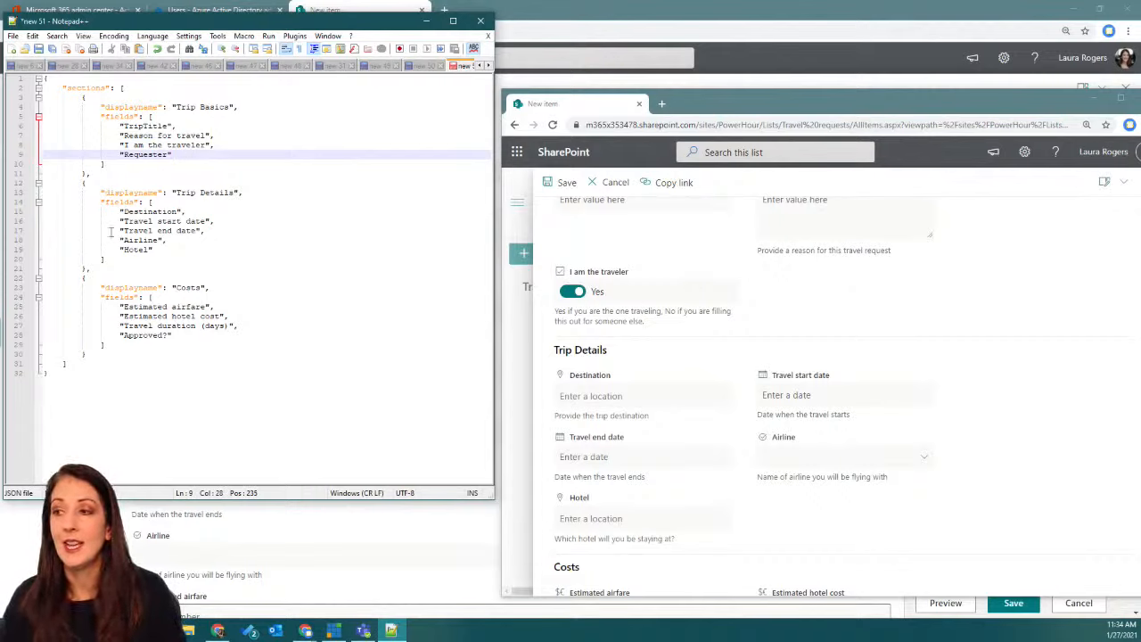
pyautogui.click(184, 335)
pyautogui.scroll(-2, 695, 459)
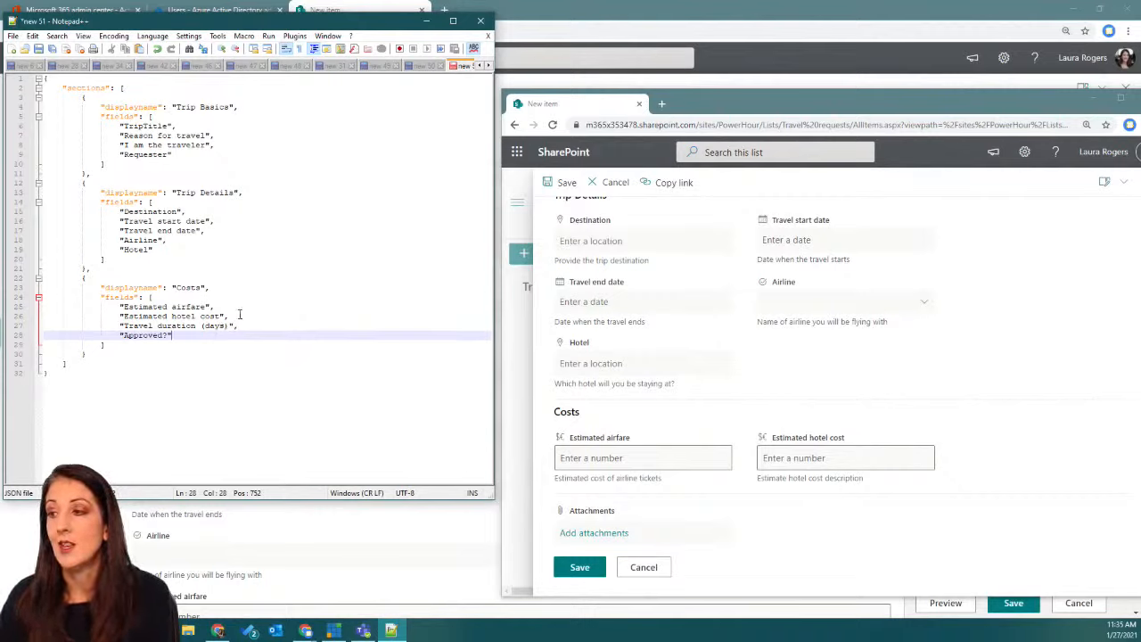
pyautogui.click(182, 155)
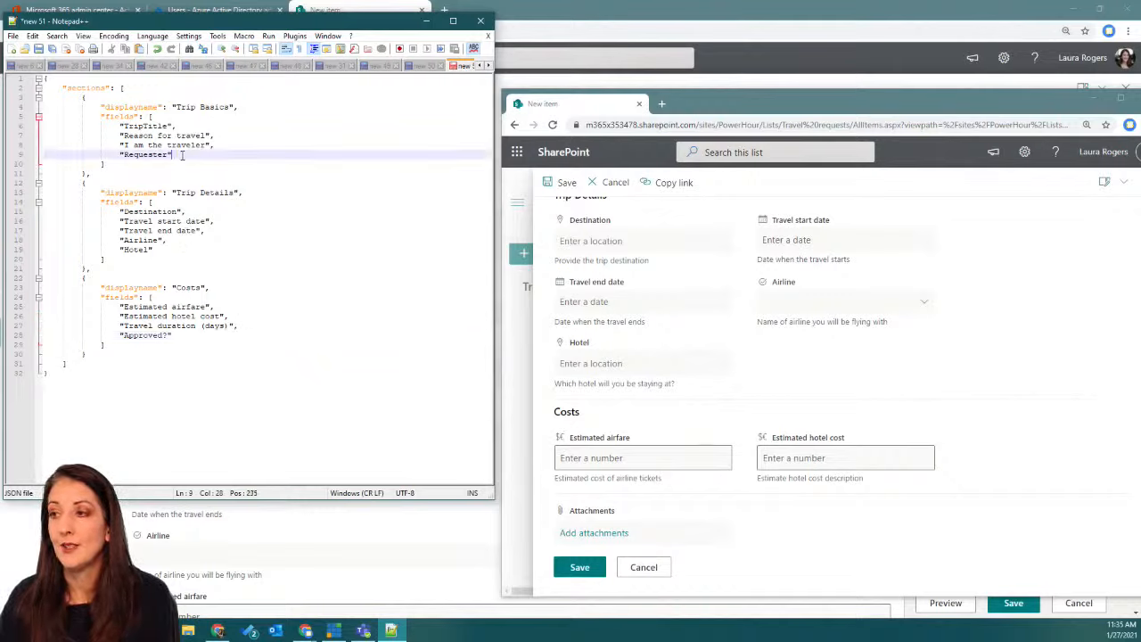
pyautogui.moveTo(182, 155); pyautogui.dragTo(119, 155)
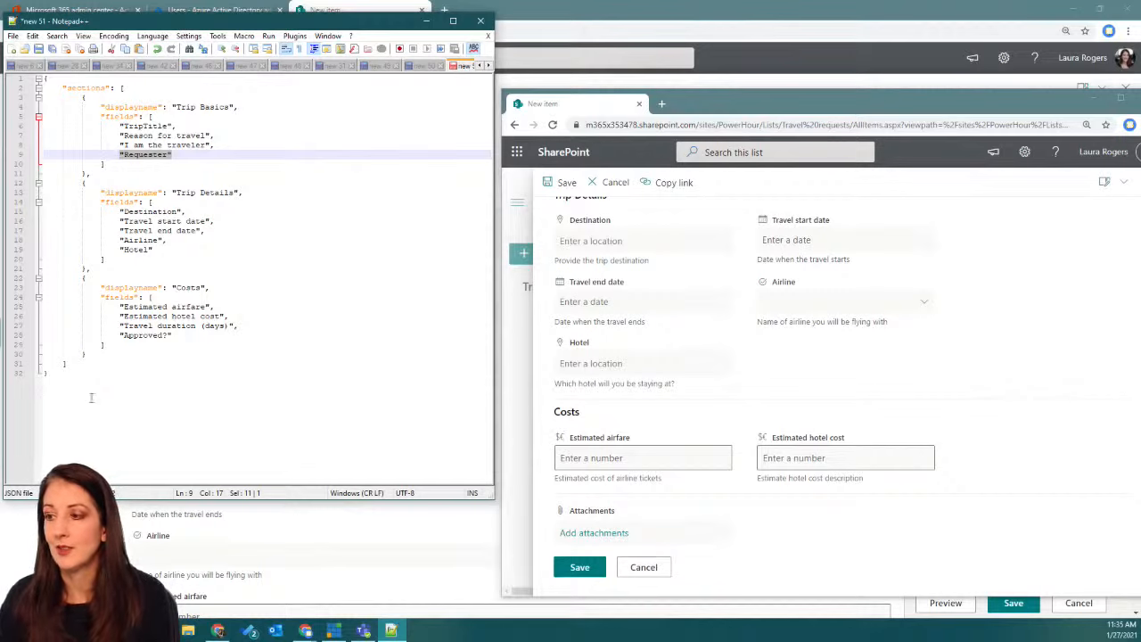
# Step: Copy the entire sections JSON from Notepad++ and paste it into the Body formatting of the Travel requests Demo 2 form in SharePoint
pyautogui.moveTo(58, 375); pyautogui.dragTo(45, 79)
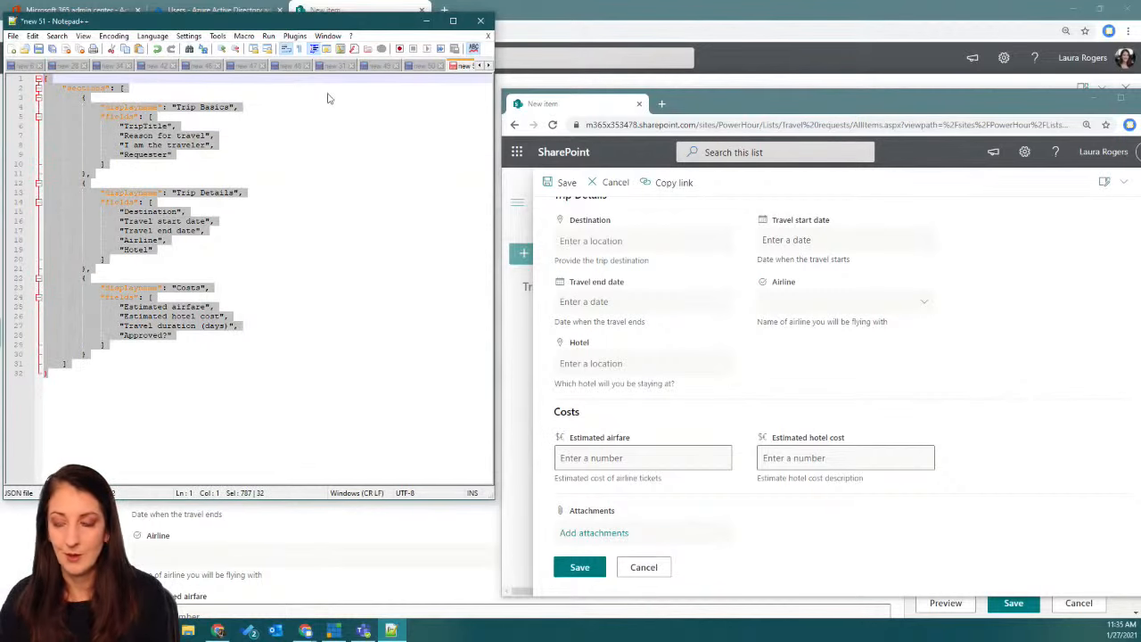
pyautogui.click(426, 20)
pyautogui.moveTo(756, 108); pyautogui.dragTo(405, 77)
pyautogui.moveTo(658, 74); pyautogui.dragTo(0, 78)
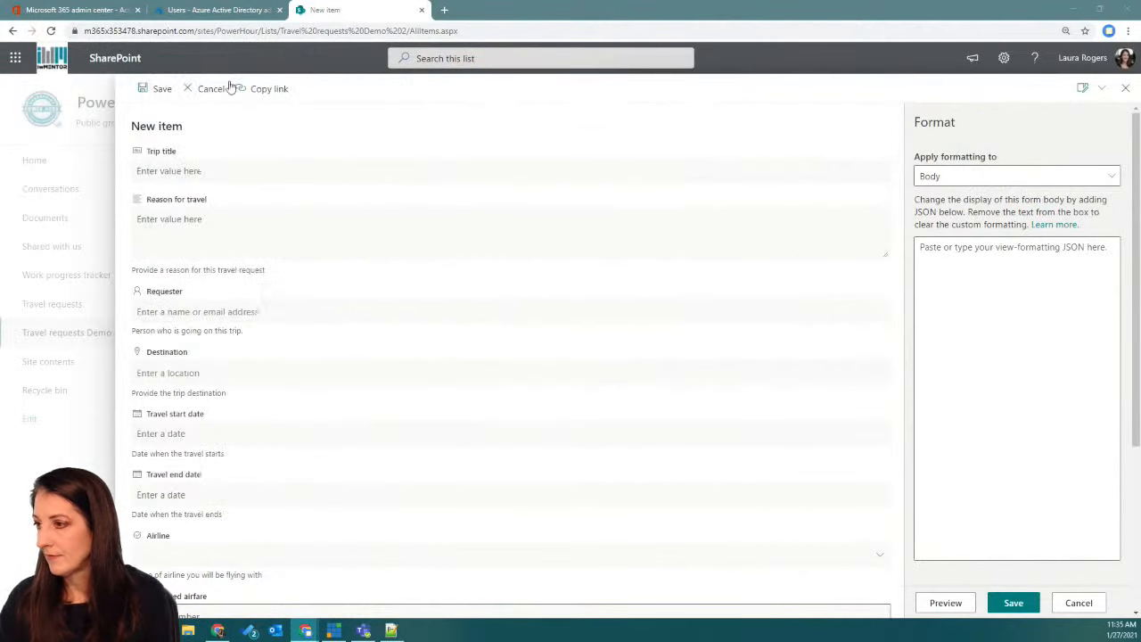
pyautogui.click(980, 248)
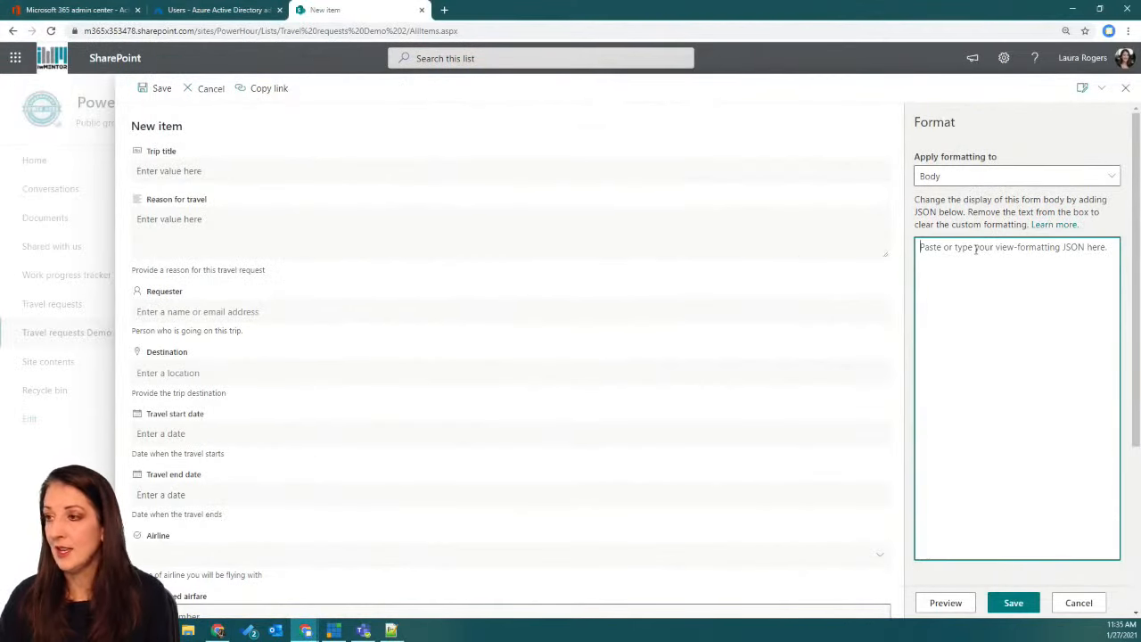
pyautogui.write('{   "sections": [     {       "displayname": "Trip Basics",       "fields": [         "TripTitle",         "Reason for travel",         "I am the traveler",         "Requester"       ]     },     {       "displayname": "Trip Details",       "fields": [         "Destination",         "Travel start date",         "Travel end date",         "Airline",         "Hotel"       ]     },     {       "displayname": "Costs",       "fields": [         "Estimated airfare",         "Estimated hotel cost",         "Travel duration (days)",         "Approved?"       ]     }   ] }')
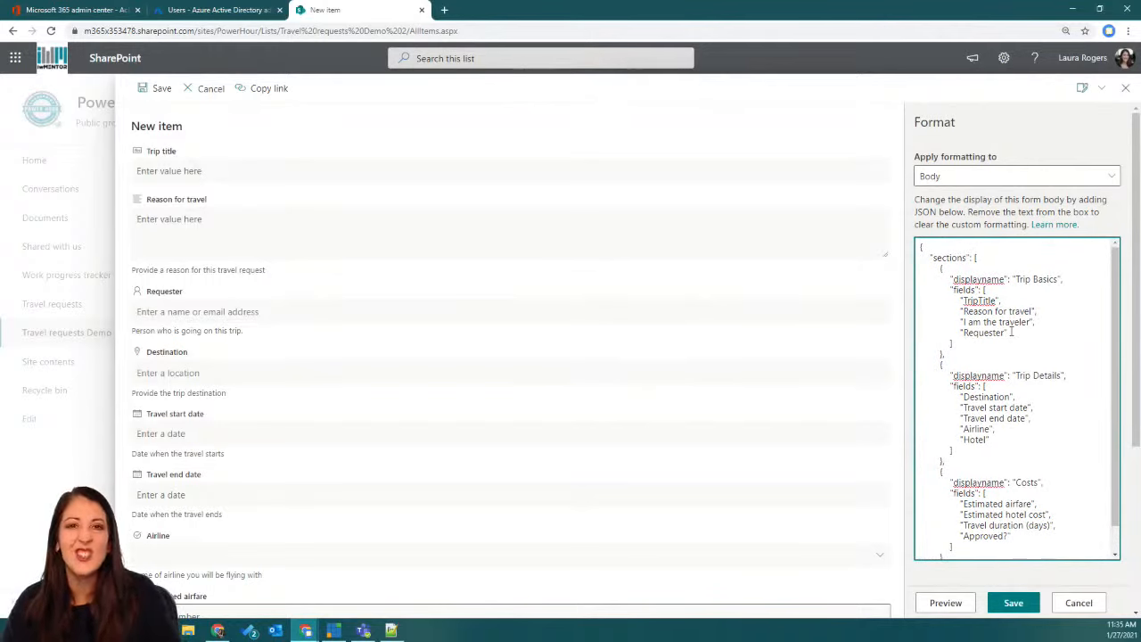
# Step: Remove "Requester" and the comma after "I am the traveler" from the Trip Basics fields, and save the form formatting
pyautogui.hotkey('alt', 'Tab')
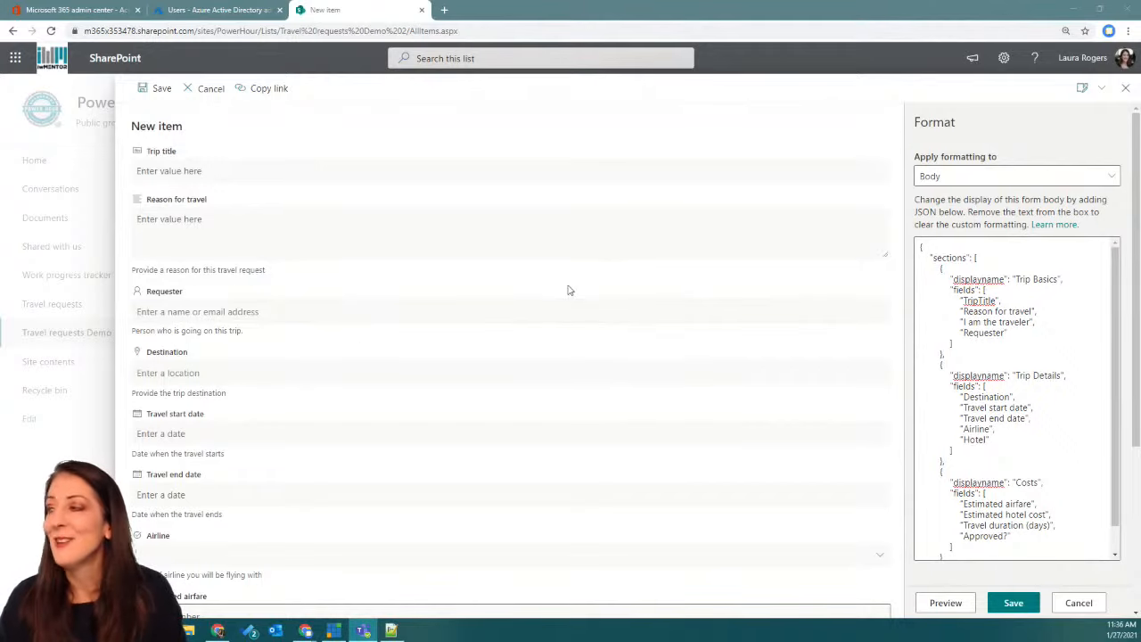
pyautogui.scroll(-1, 1048, 339)
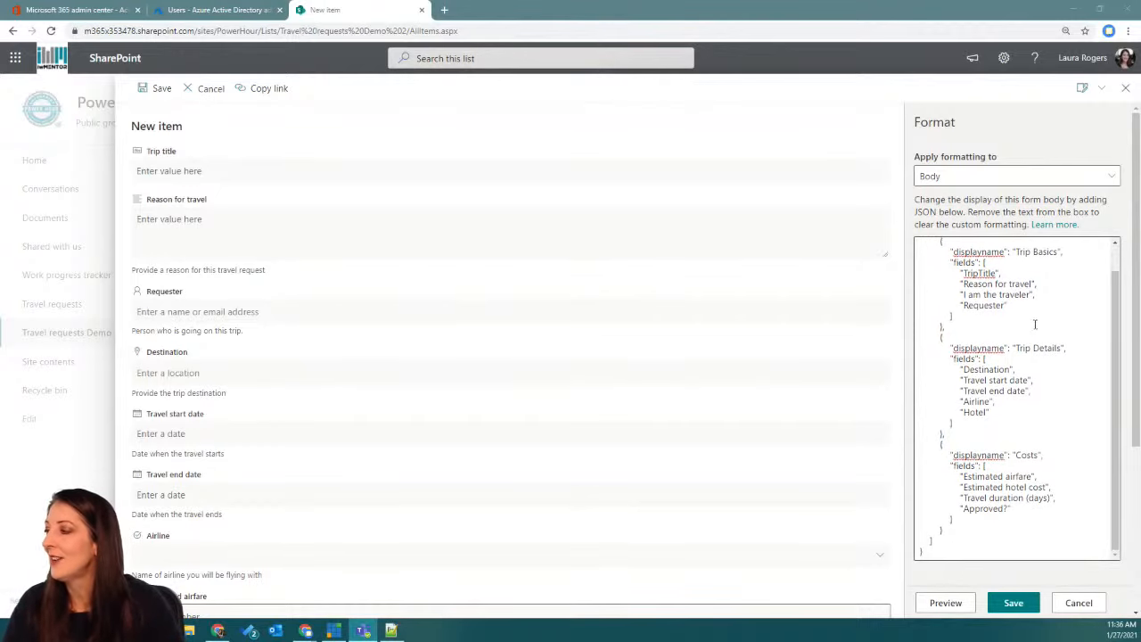
pyautogui.moveTo(1011, 304); pyautogui.dragTo(953, 304)
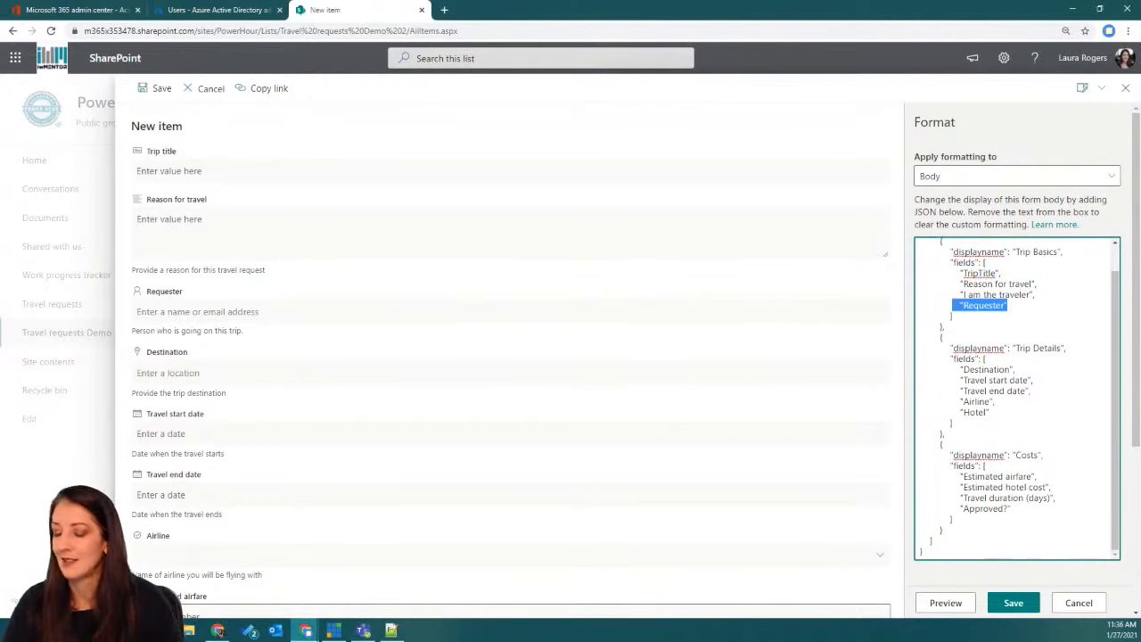
pyautogui.press('BackSpace')
pyautogui.click(1050, 295)
pyautogui.press('BackSpace')
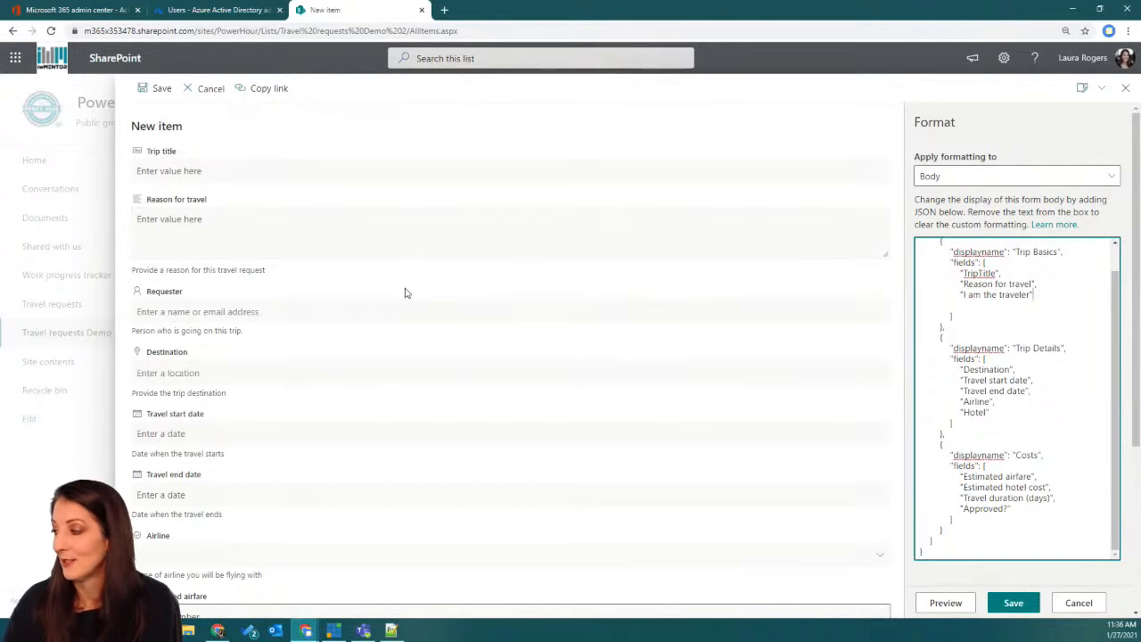
pyautogui.click(1013, 603)
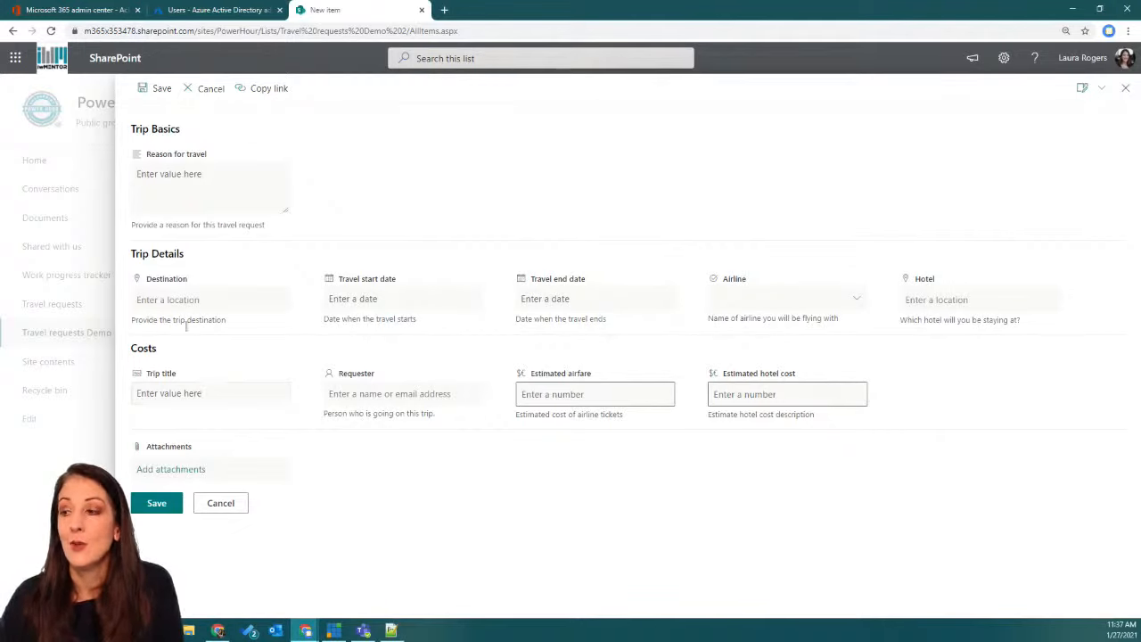
# Step: Cancel the current form, reopen a new item to check the sectioned layout, and close it again
pyautogui.click(214, 505)
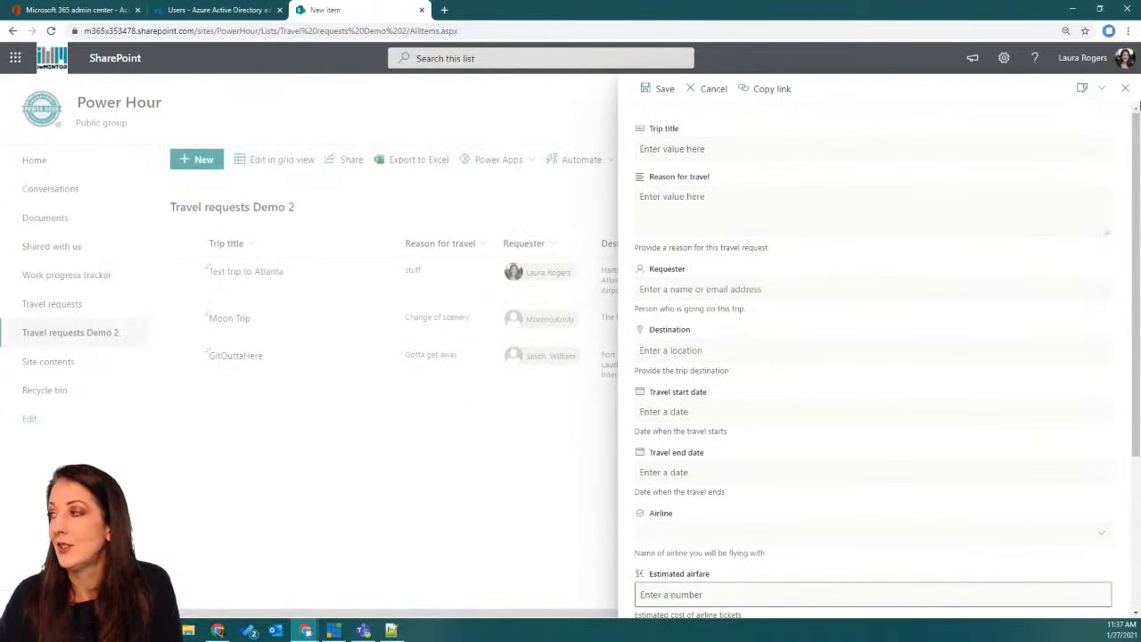
pyautogui.click(1125, 87)
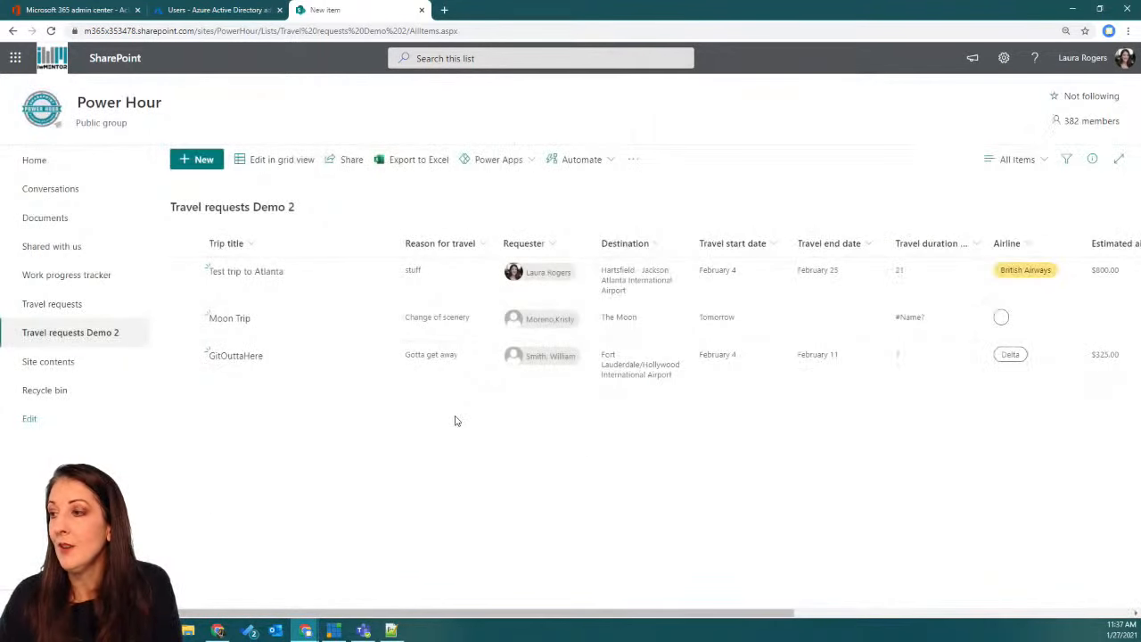
pyautogui.click(205, 162)
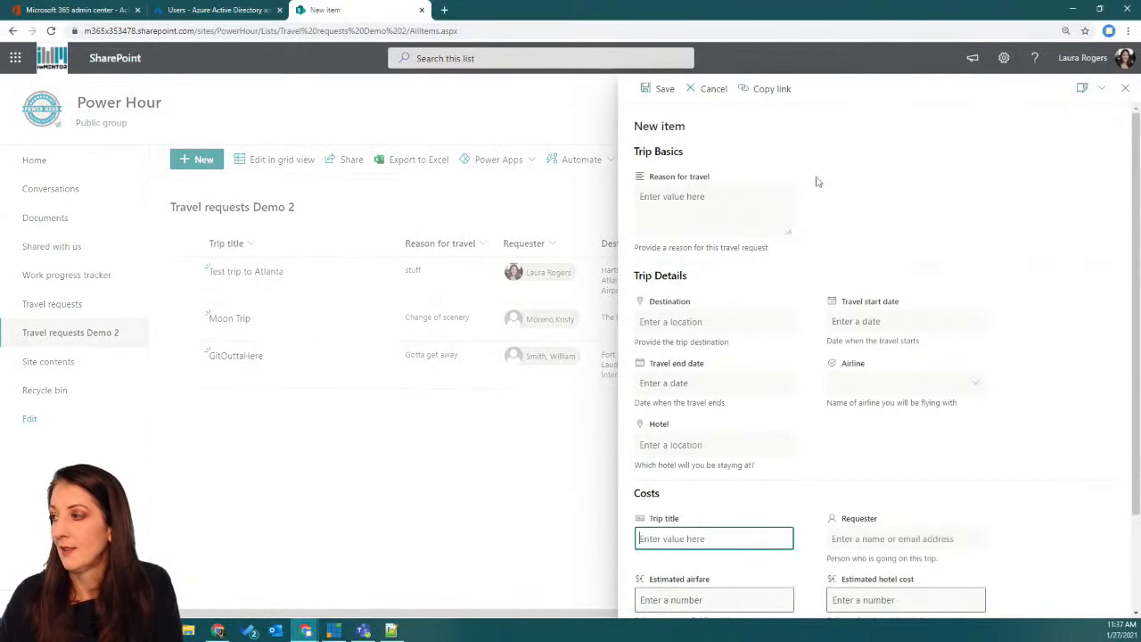
pyautogui.click(1127, 89)
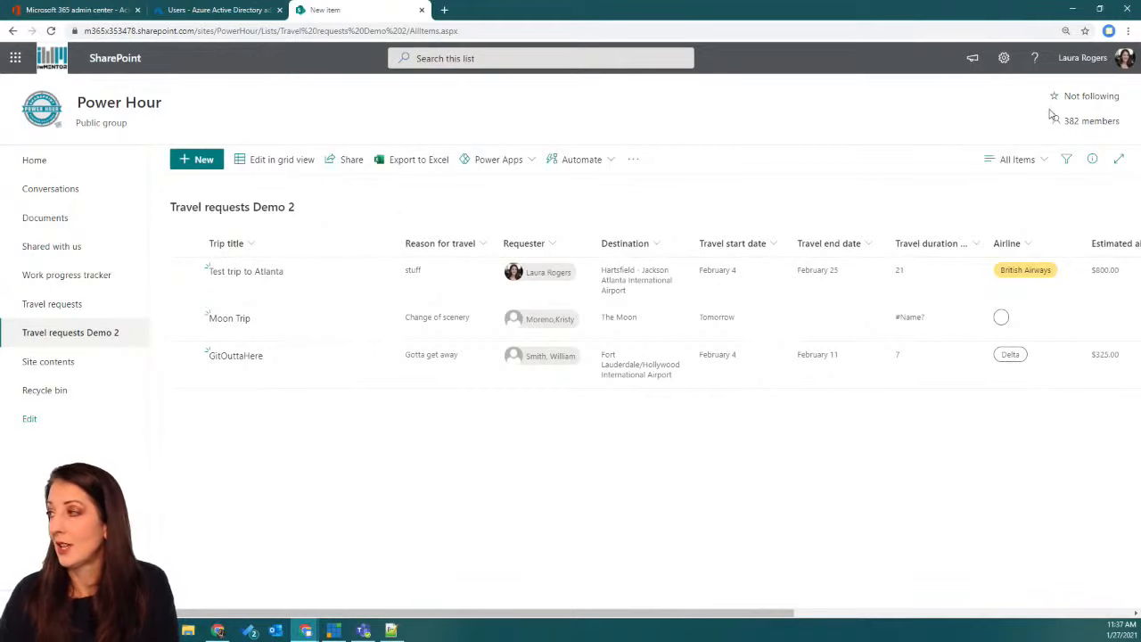
# Step: Rename the "Trip title" column of the list to TripTitle
pyautogui.click(252, 246)
pyautogui.moveTo(254, 337)
pyautogui.click(343, 339)
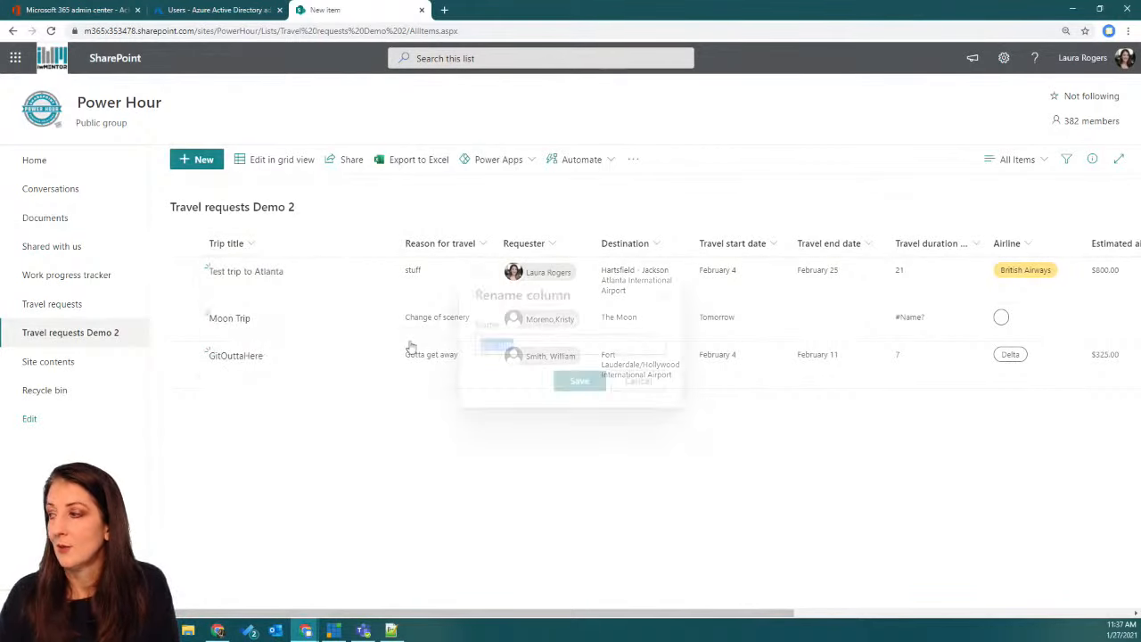
pyautogui.click(501, 349)
pyautogui.press('BackSpace')
pyautogui.press('BackSpace')
pyautogui.write('T')
pyautogui.click(575, 387)
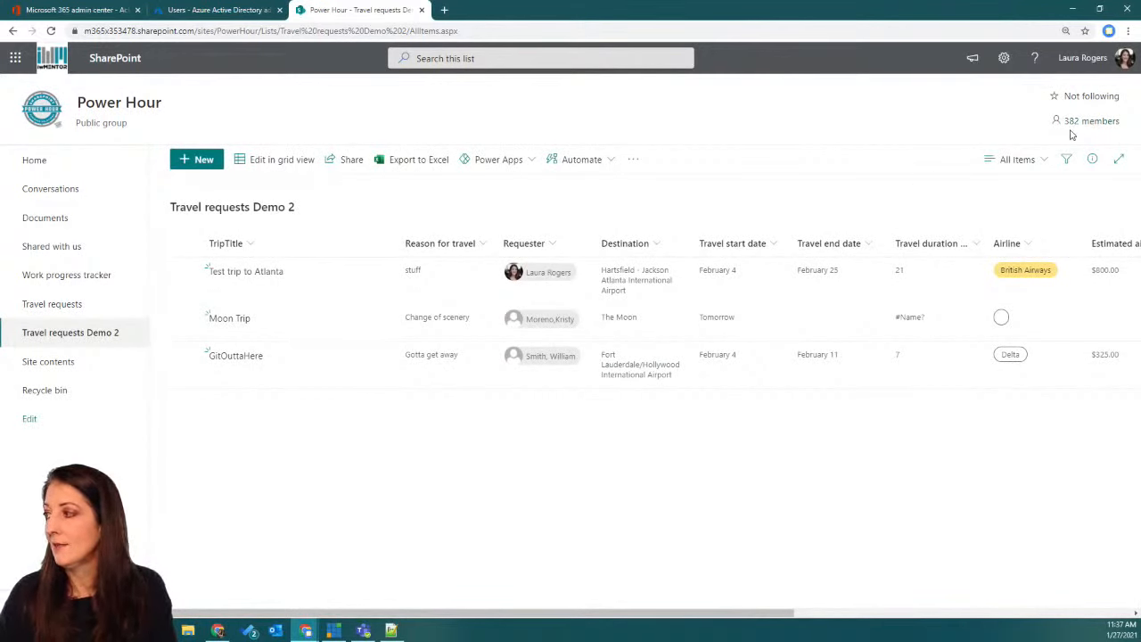
# Step: Open a new item form, start configuring its layout, and choose Body as the part to format
pyautogui.click(195, 162)
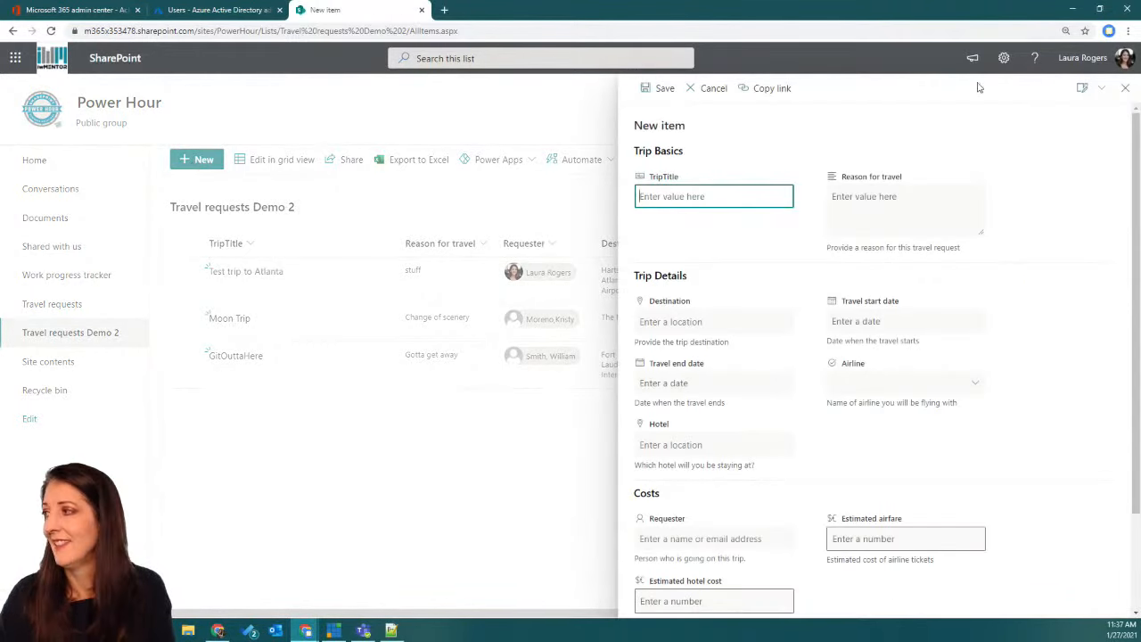
pyautogui.click(1084, 90)
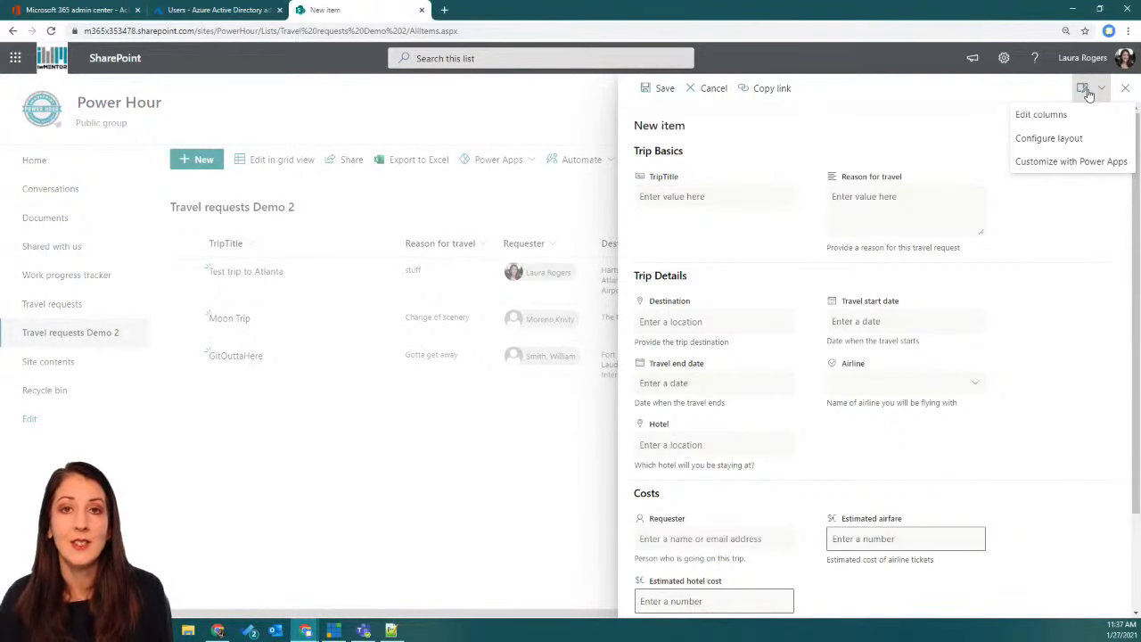
pyautogui.click(1069, 138)
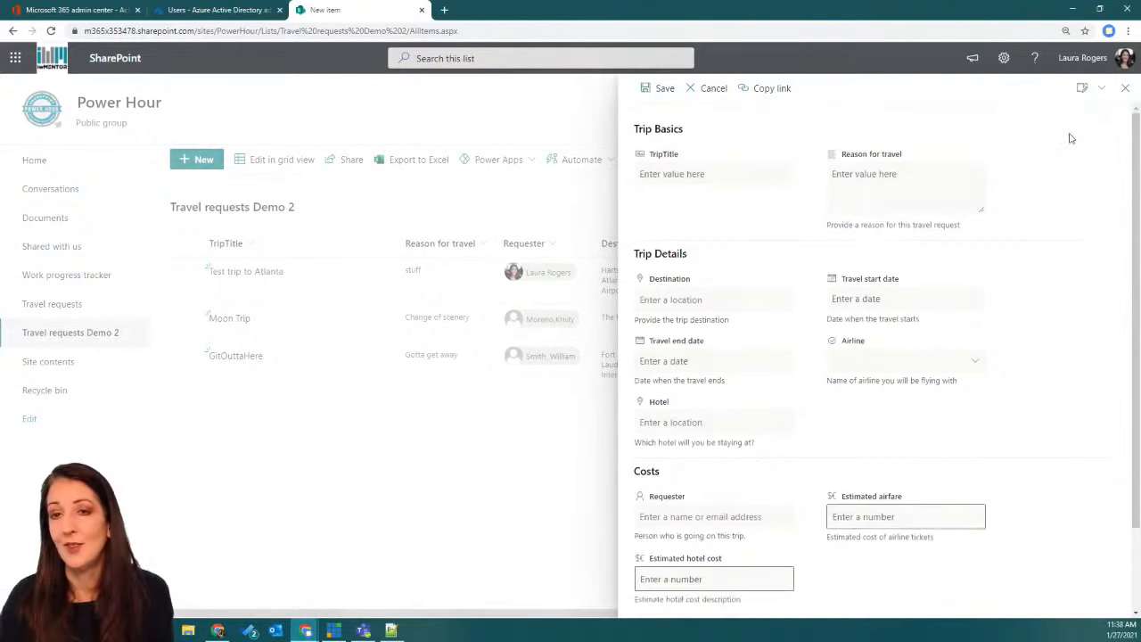
pyautogui.click(1043, 176)
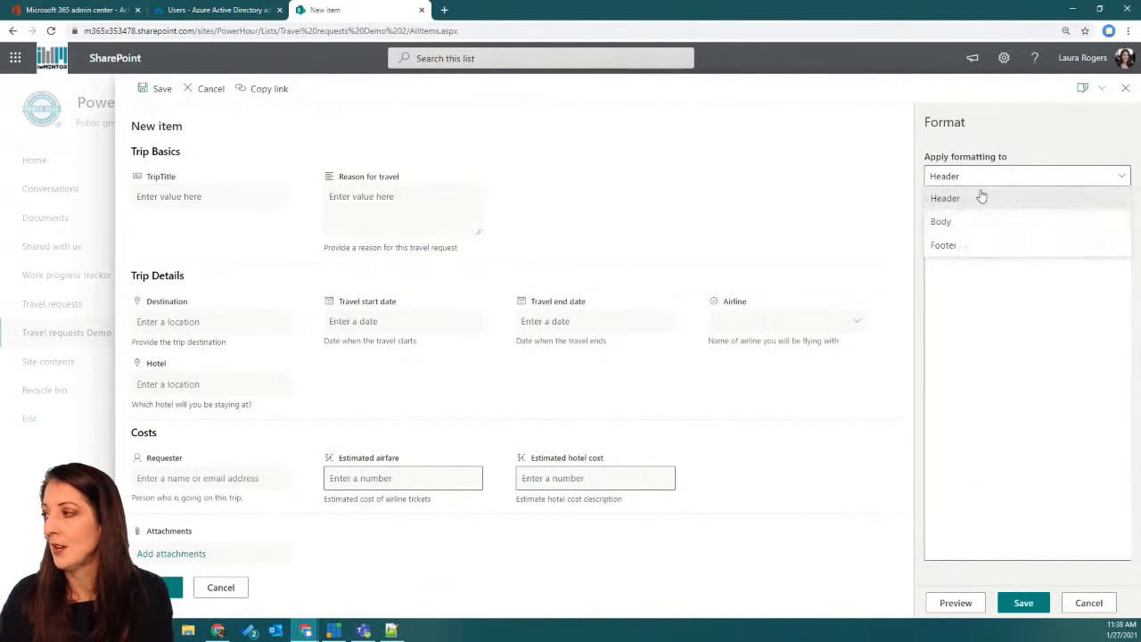
pyautogui.click(978, 223)
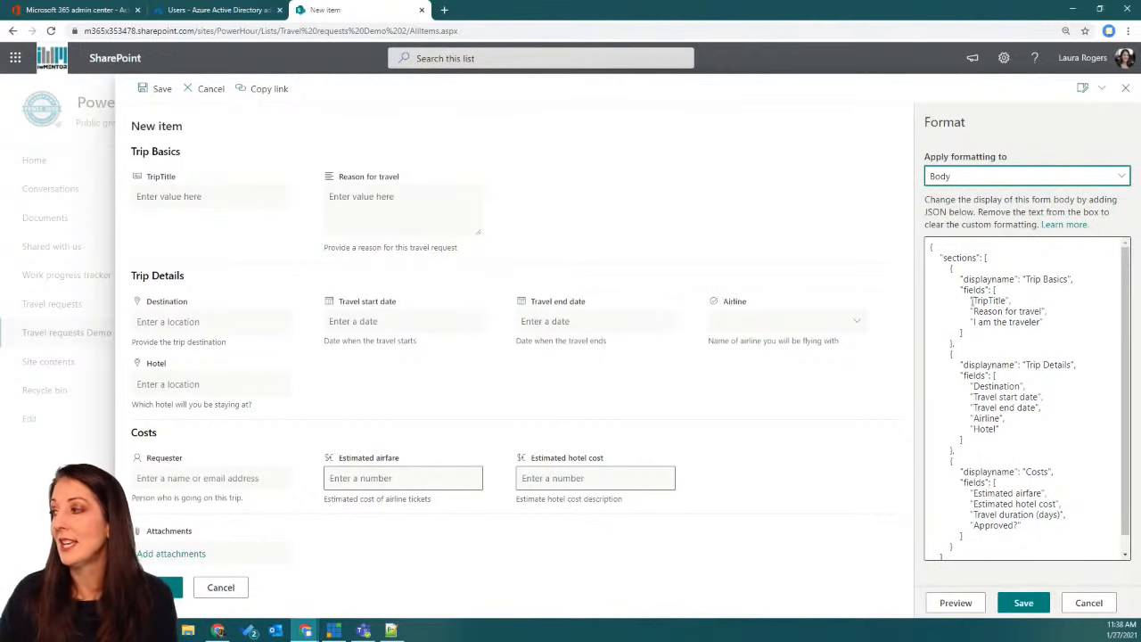
pyautogui.click(988, 301)
pyautogui.moveTo(1008, 302); pyautogui.dragTo(974, 302)
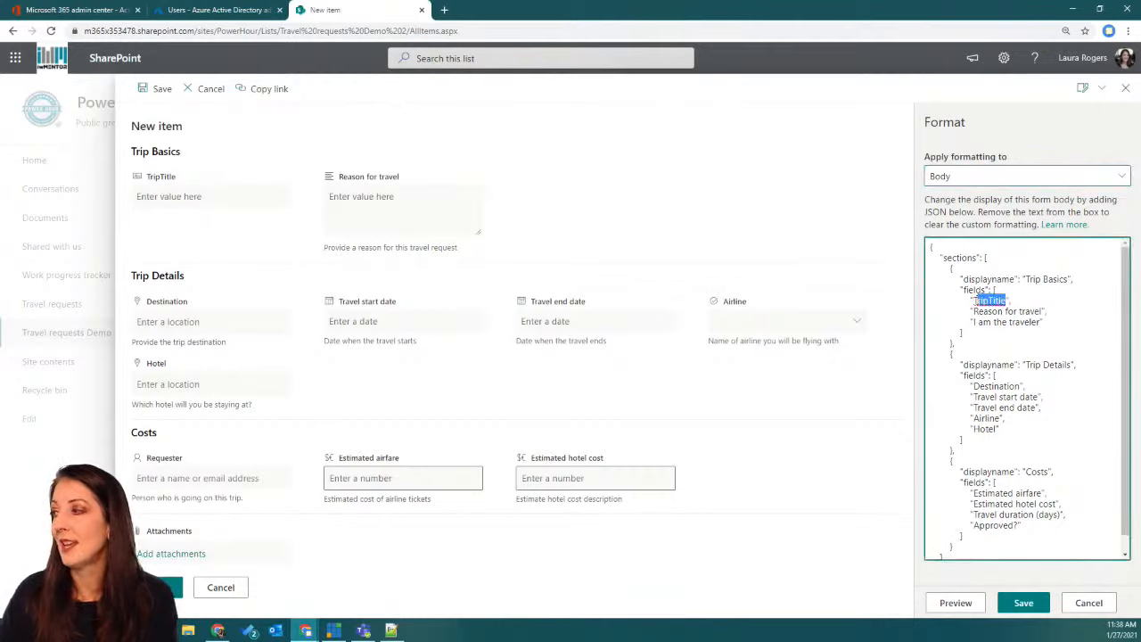
pyautogui.click(986, 301)
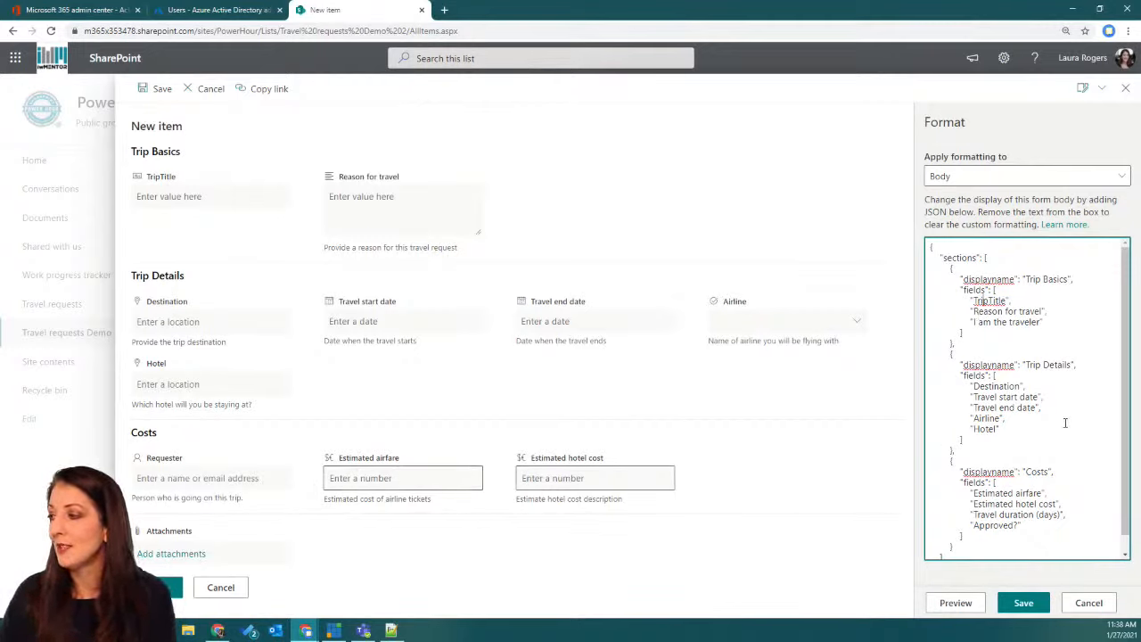
pyautogui.scroll(-1, 1062, 428)
pyautogui.scroll(1, 1035, 375)
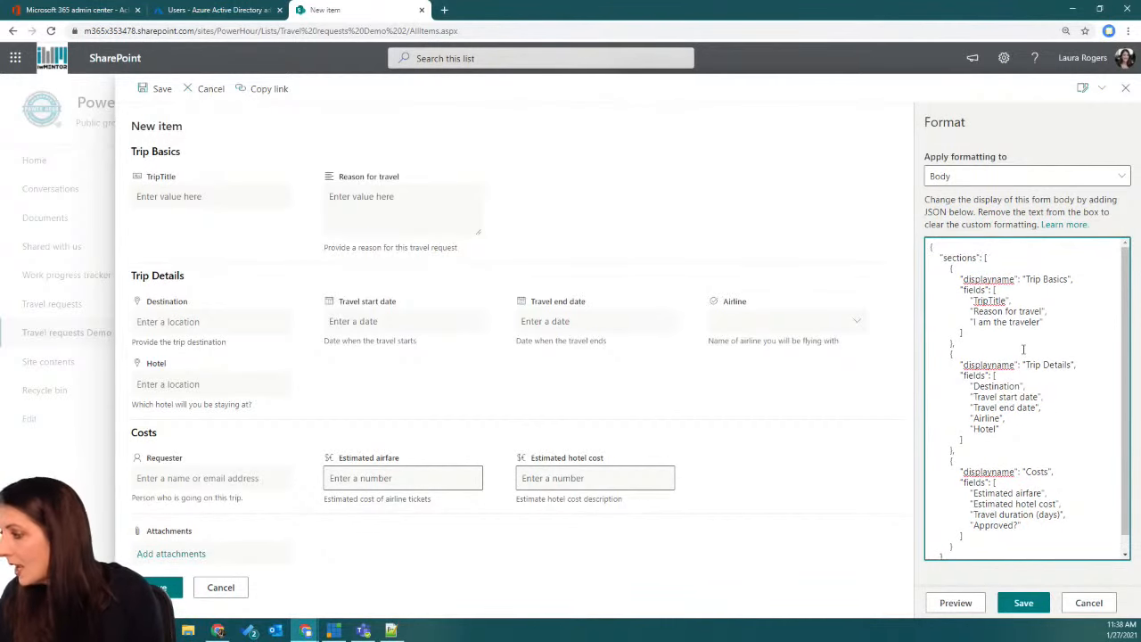
# Step: Add a comma after "I am the traveler" and a new "Requester" entry to the Trip Basics fields in the body JSON
pyautogui.scroll(-1, 1024, 374)
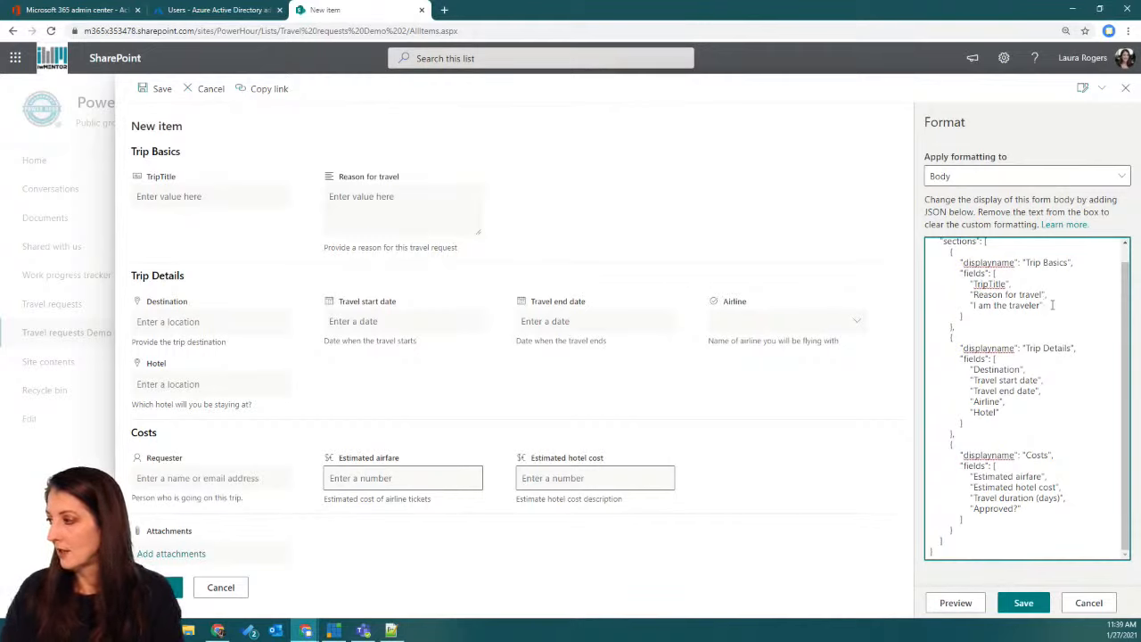
pyautogui.write(',')
pyautogui.press('Return')
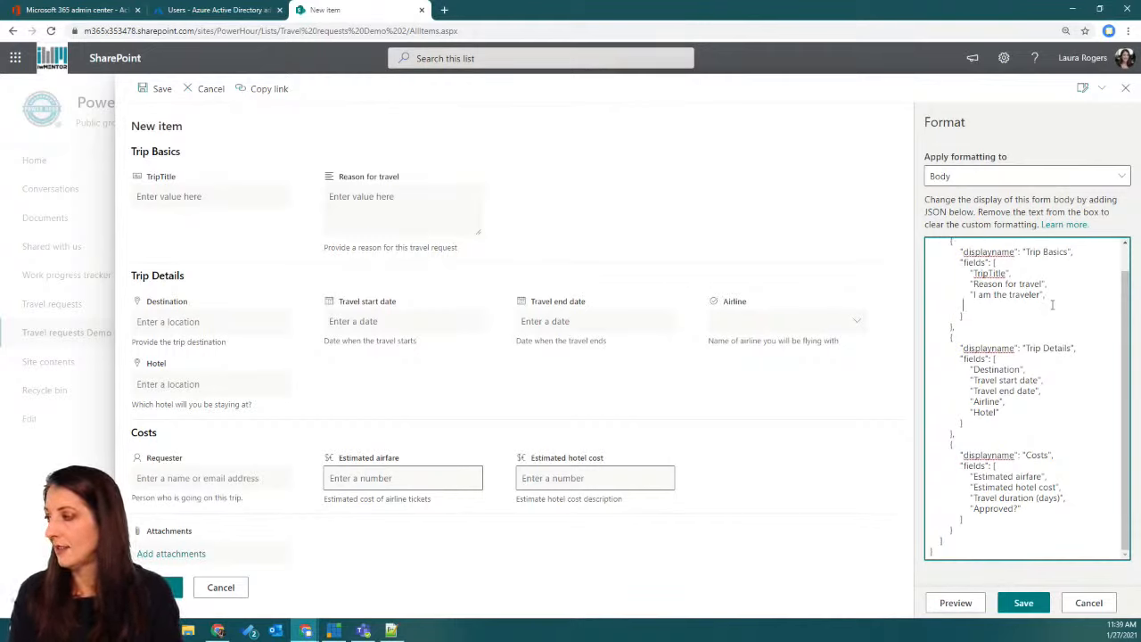
pyautogui.write('"')
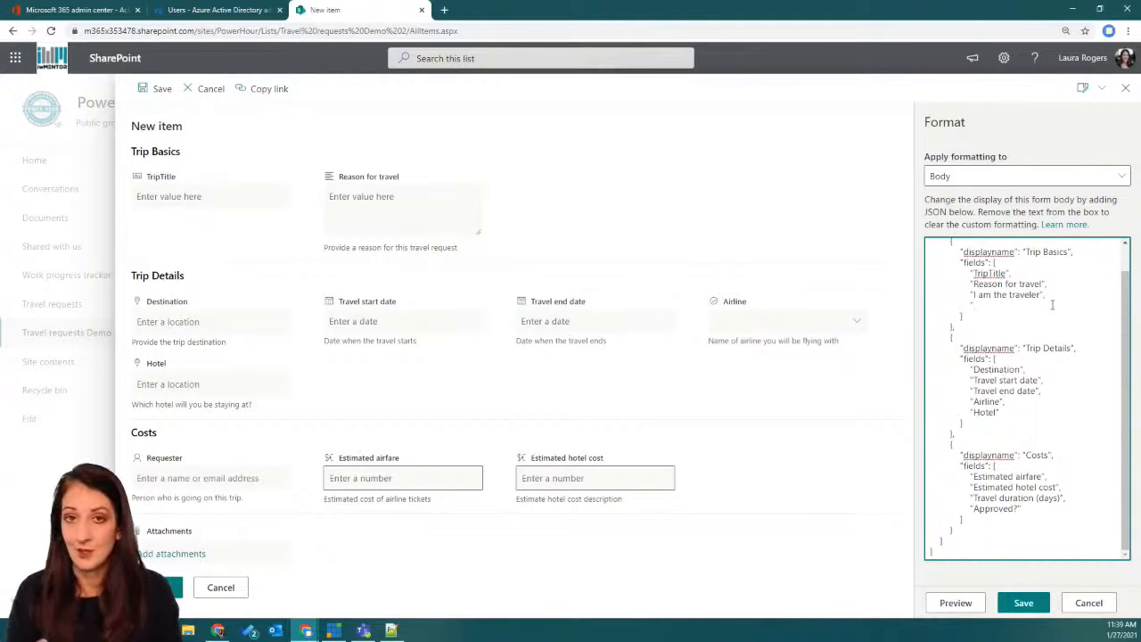
pyautogui.write('Reque')
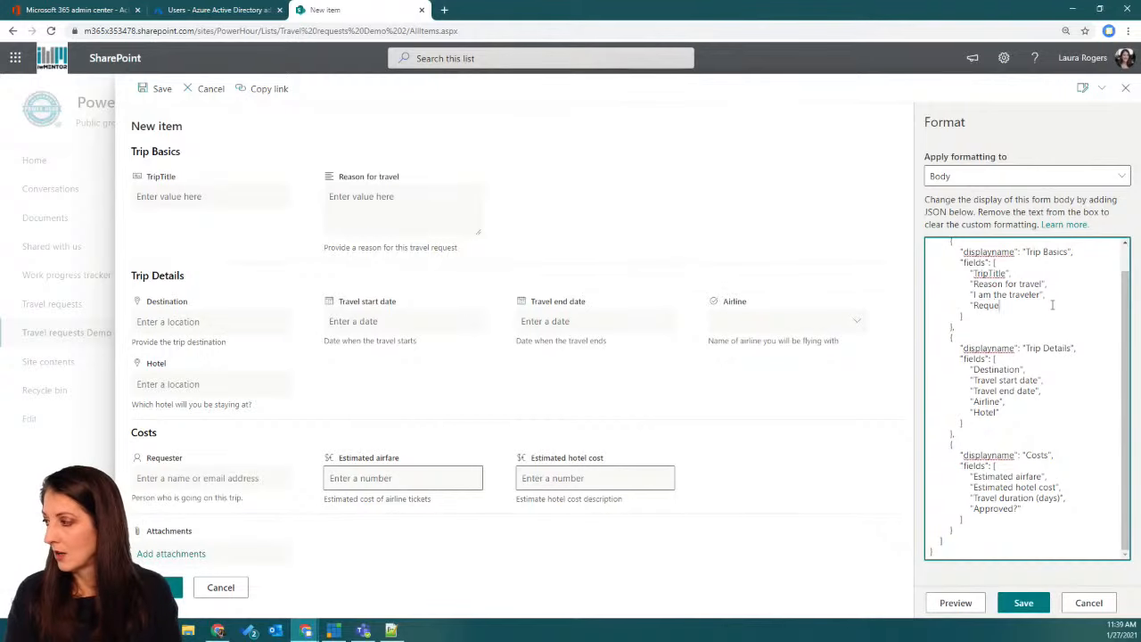
pyautogui.write('ster"')
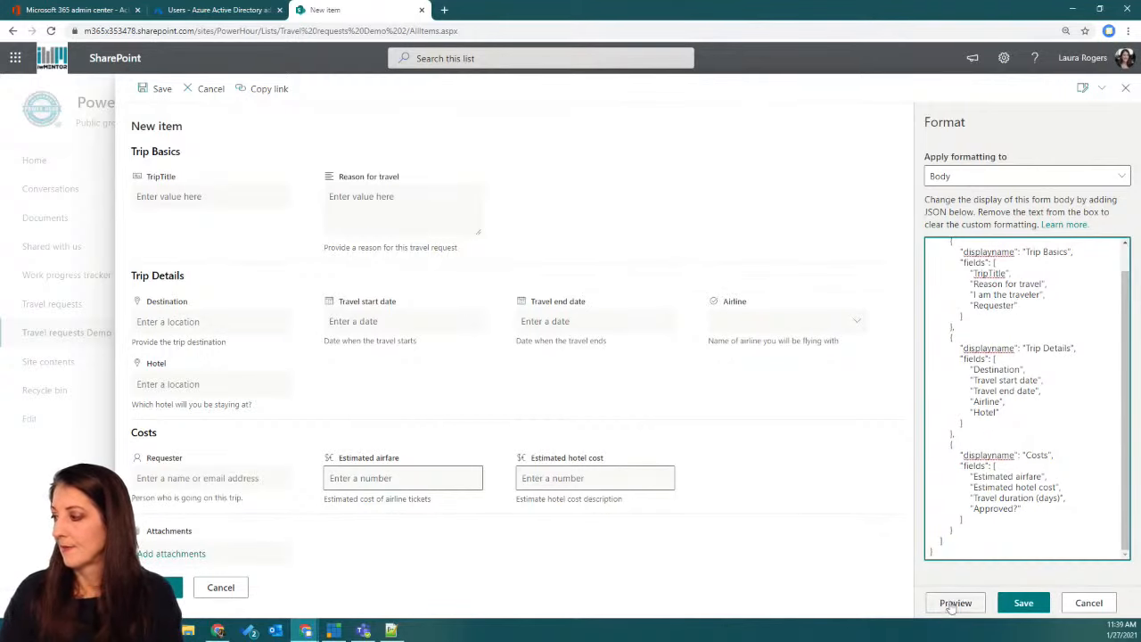
# Step: Preview the revised body layout, save the formatting, and close the new item form
pyautogui.click(954, 603)
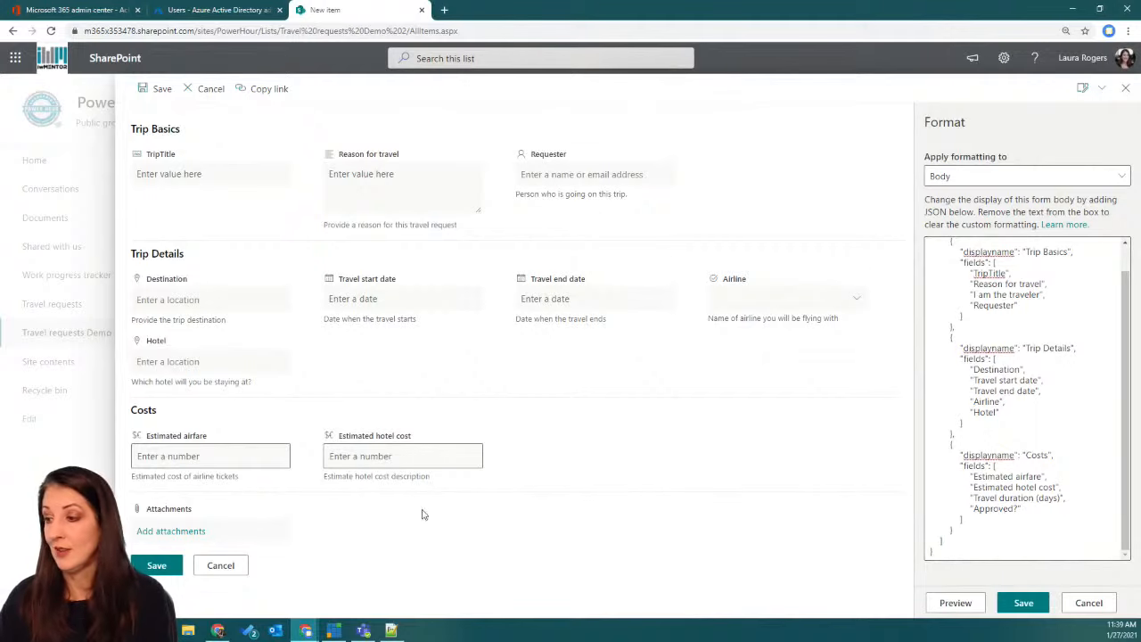
pyautogui.click(1009, 604)
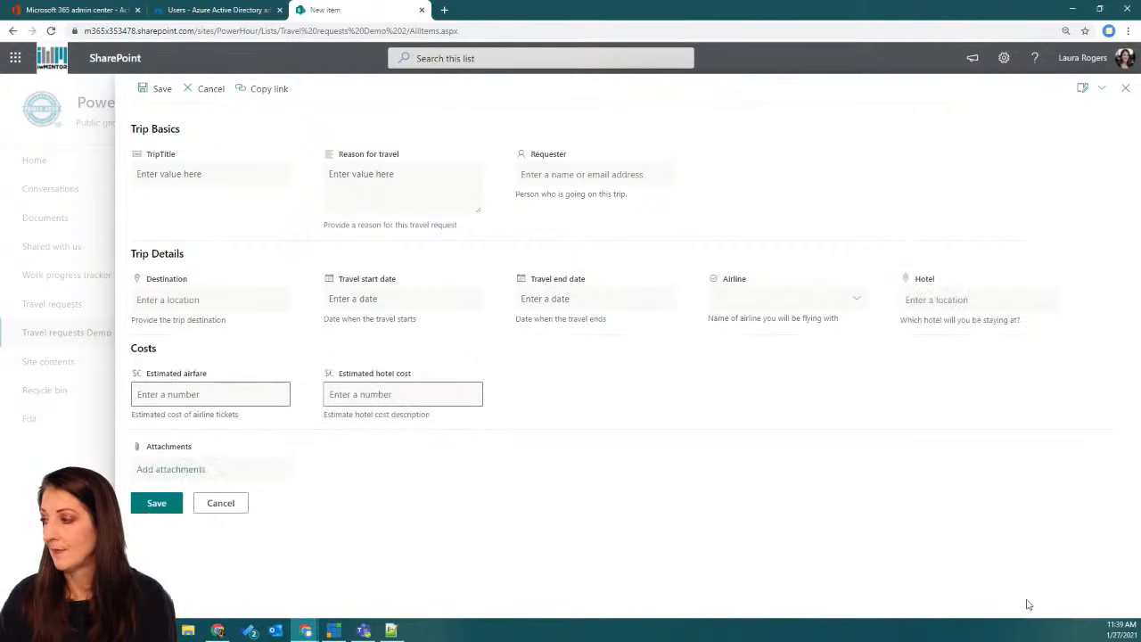
pyautogui.click(1125, 88)
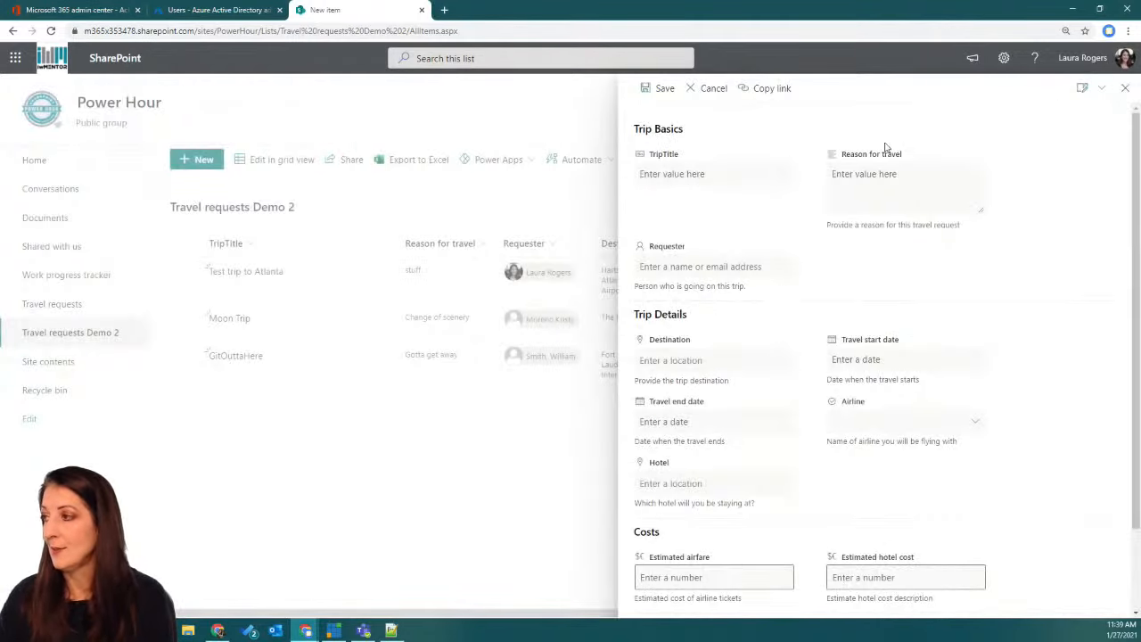
pyautogui.click(1125, 88)
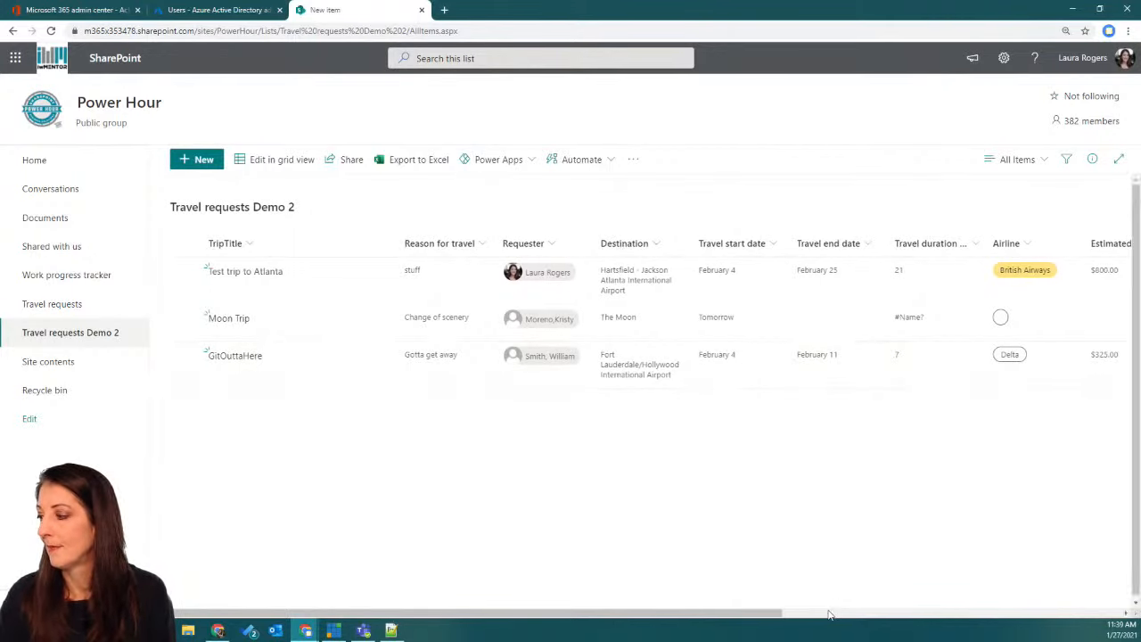
# Step: Start a new Yes/No column after the last list column, with the name "I am the traveler"
pyautogui.hscroll(3, 838, 606)
pyautogui.hscroll(2, 1040, 437)
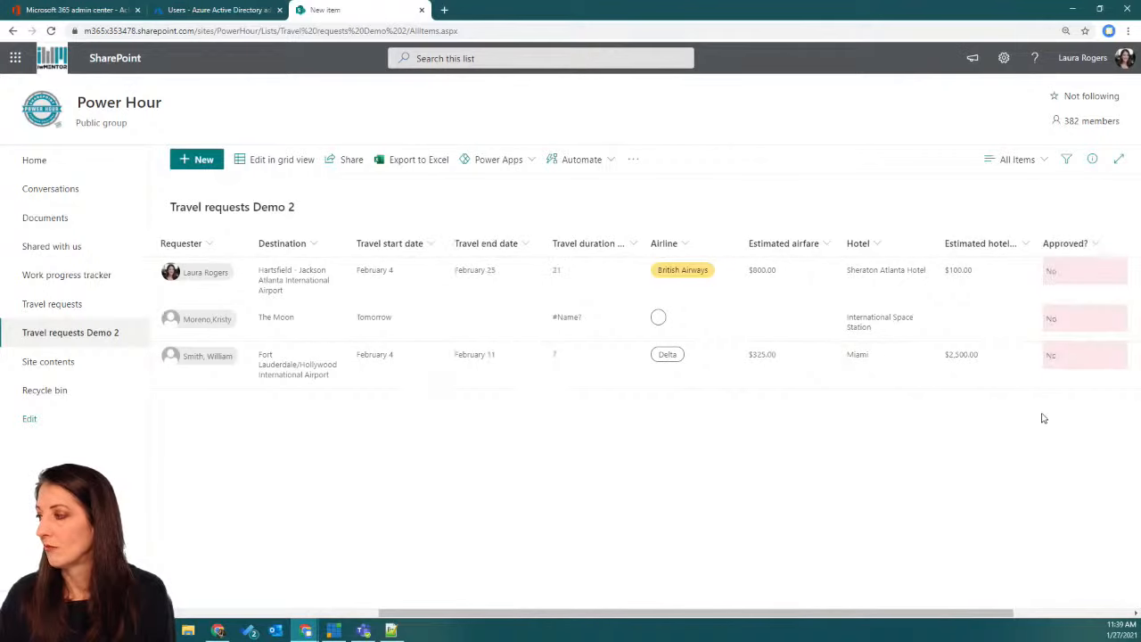
pyautogui.hscroll(1, 1031, 624)
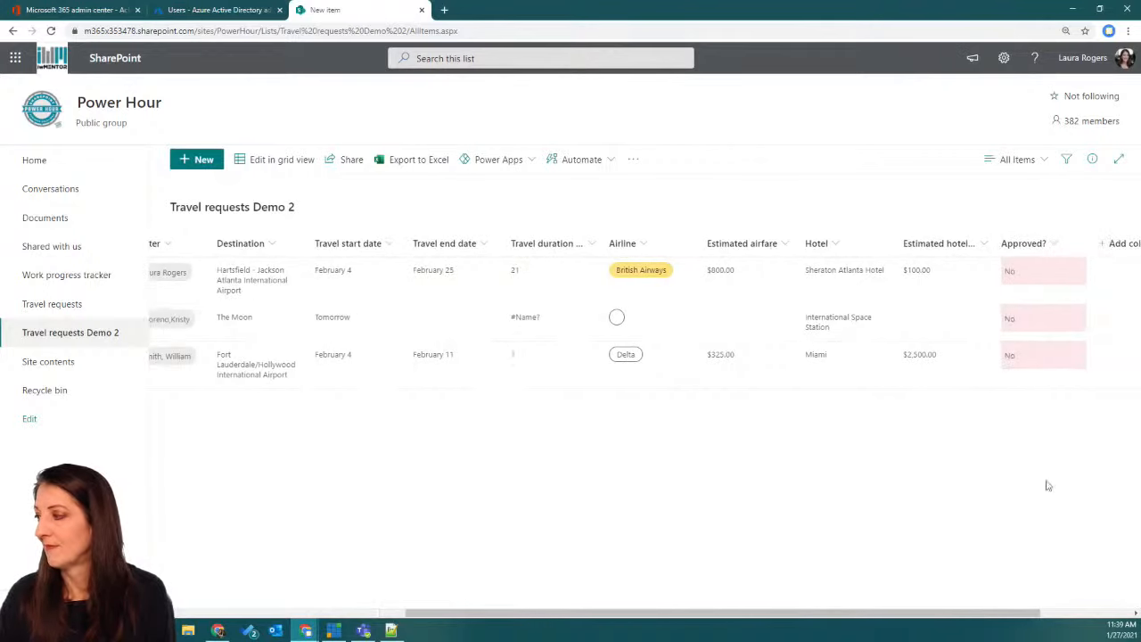
pyautogui.click(1118, 242)
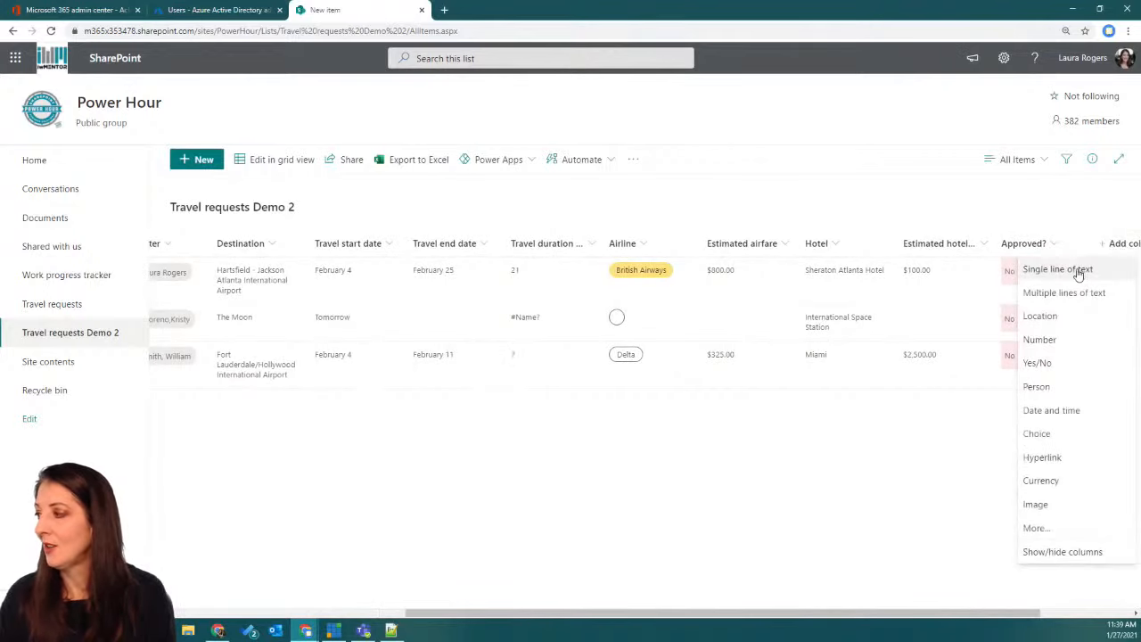
pyautogui.click(1060, 364)
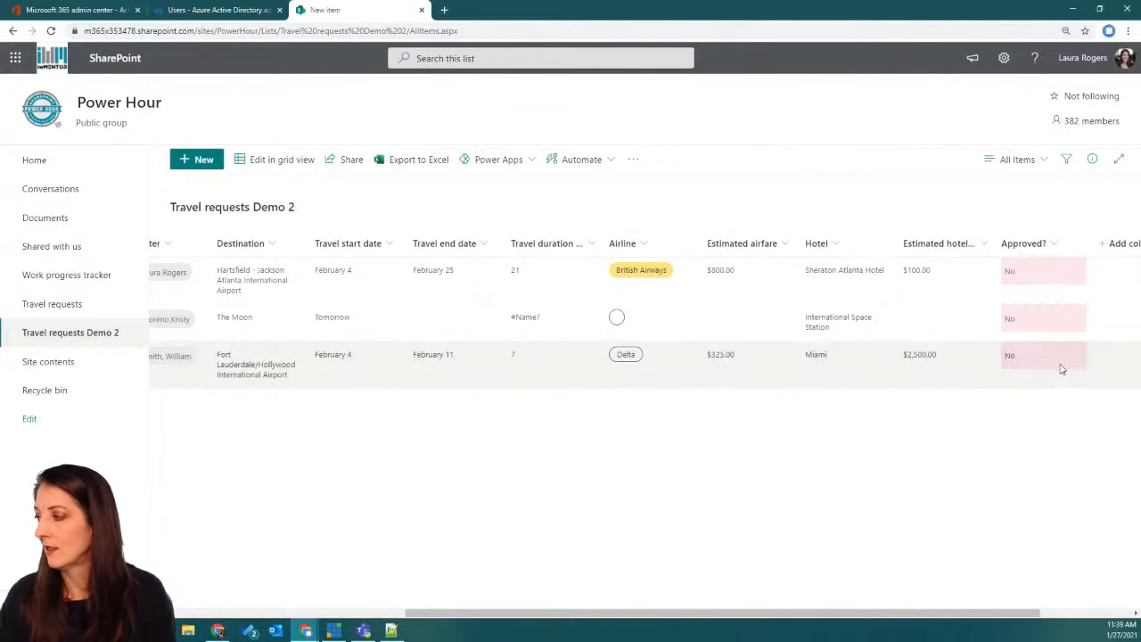
pyautogui.write('I am the trav')
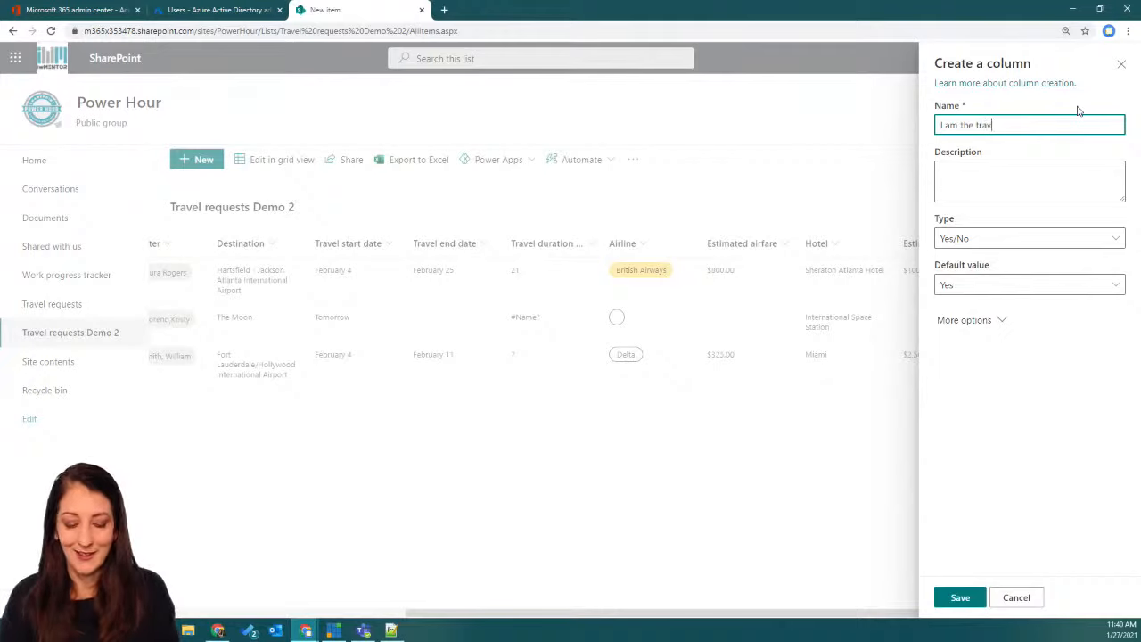
pyautogui.write('eler')
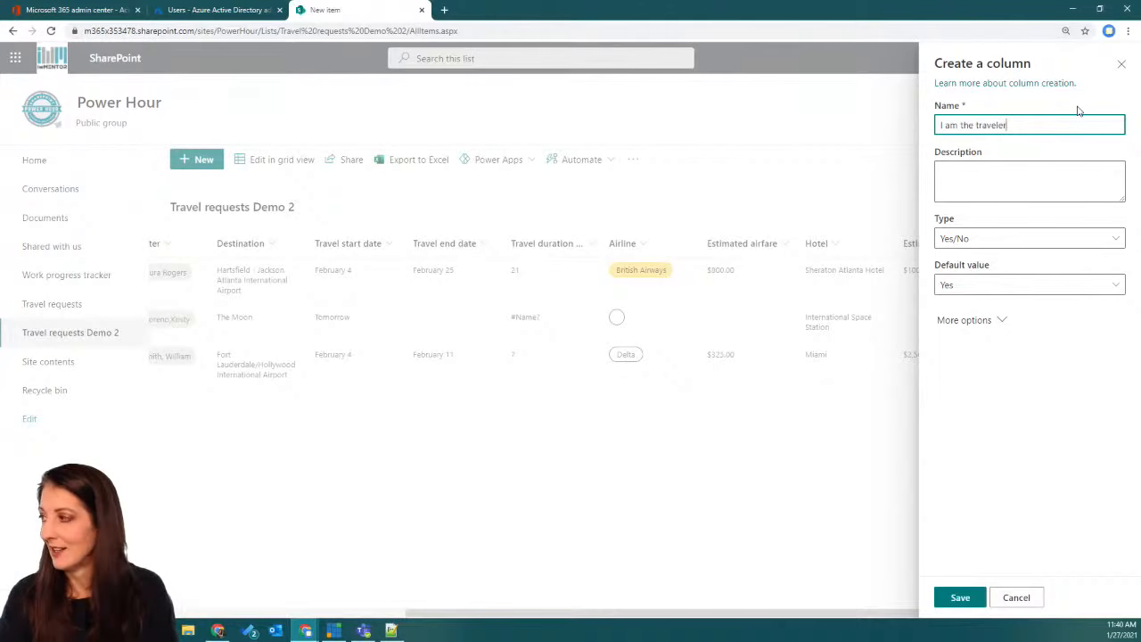
# Step: Change the new column's name to "I am traveling"
pyautogui.press('BackSpace')
pyautogui.press('BackSpace')
pyautogui.press('BackSpace')
pyautogui.press('BackSpace')
pyautogui.press('BackSpace')
pyautogui.press('BackSpace')
pyautogui.press('BackSpace')
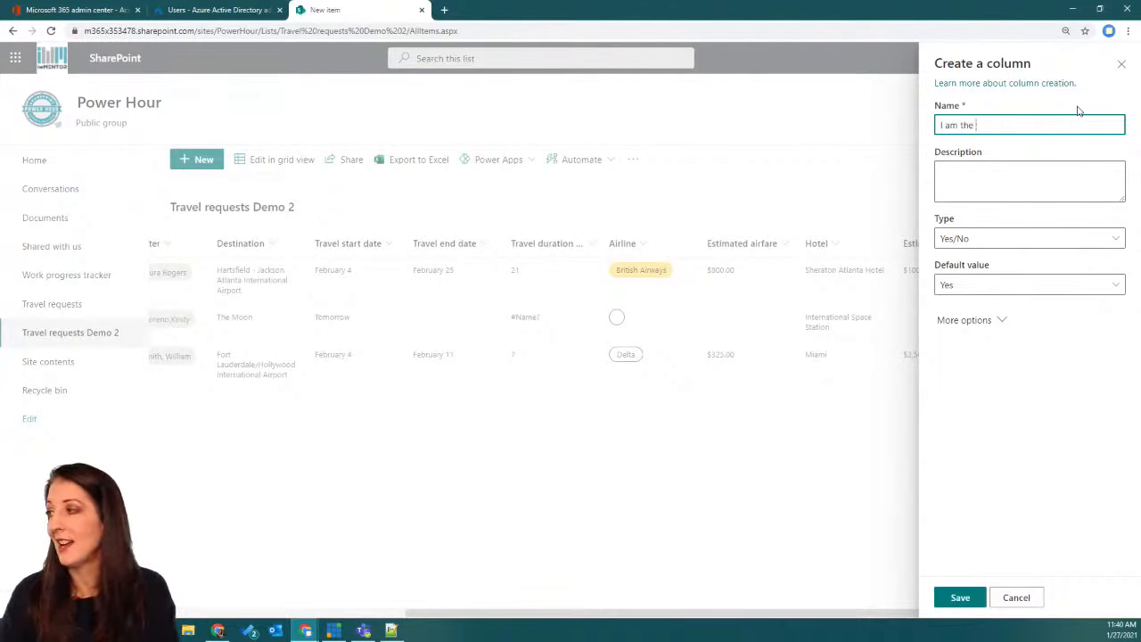
pyautogui.write('raveling')
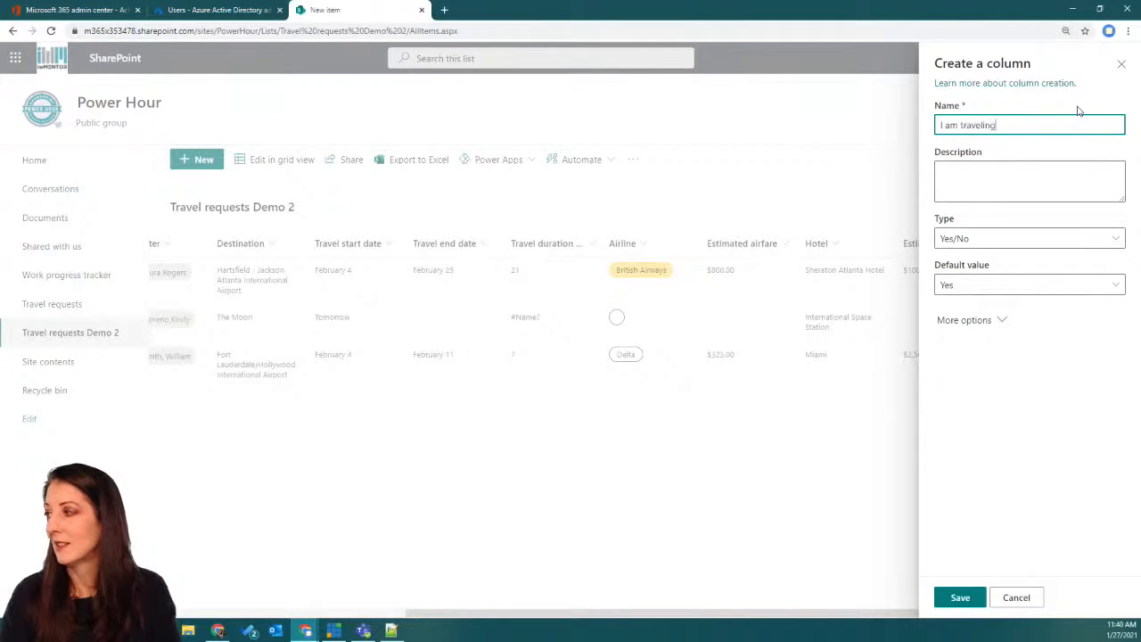
# Step: Enter the column description "Are you the person going on this trip? If so, choose Yes." and save the column
pyautogui.click(1040, 184)
pyautogui.write('Are you th')
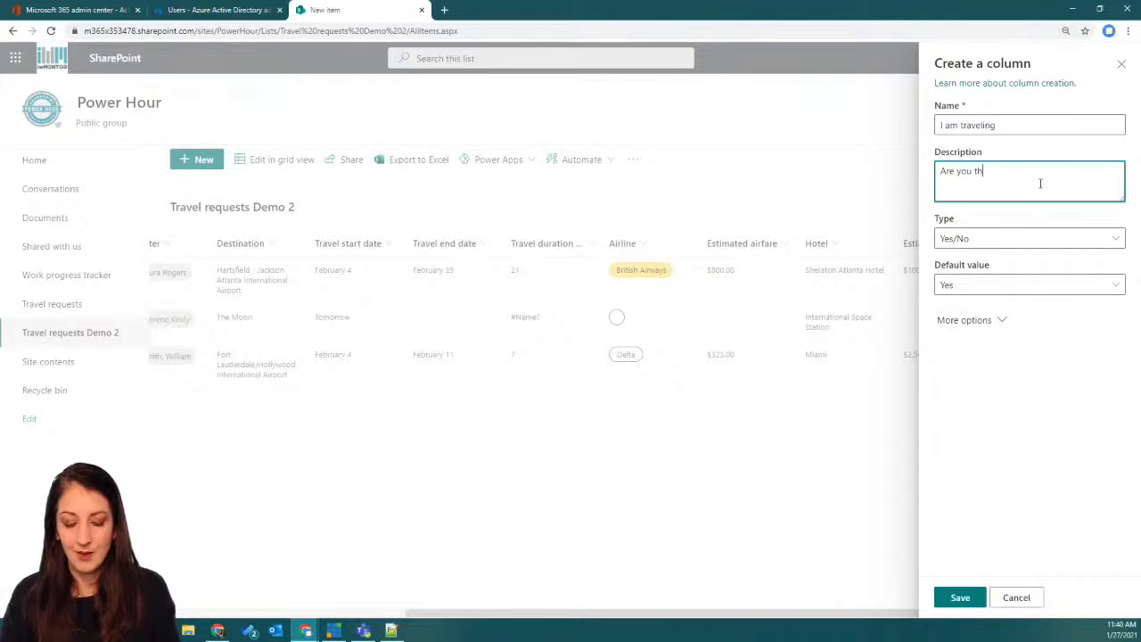
pyautogui.write('e person g')
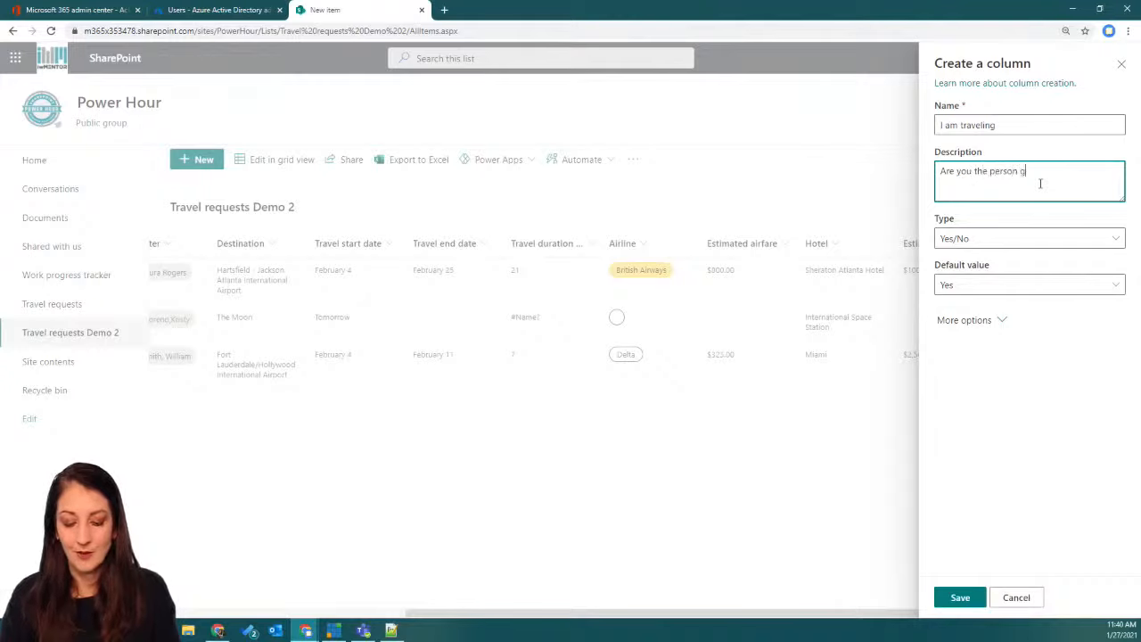
pyautogui.write('oing on this trip')
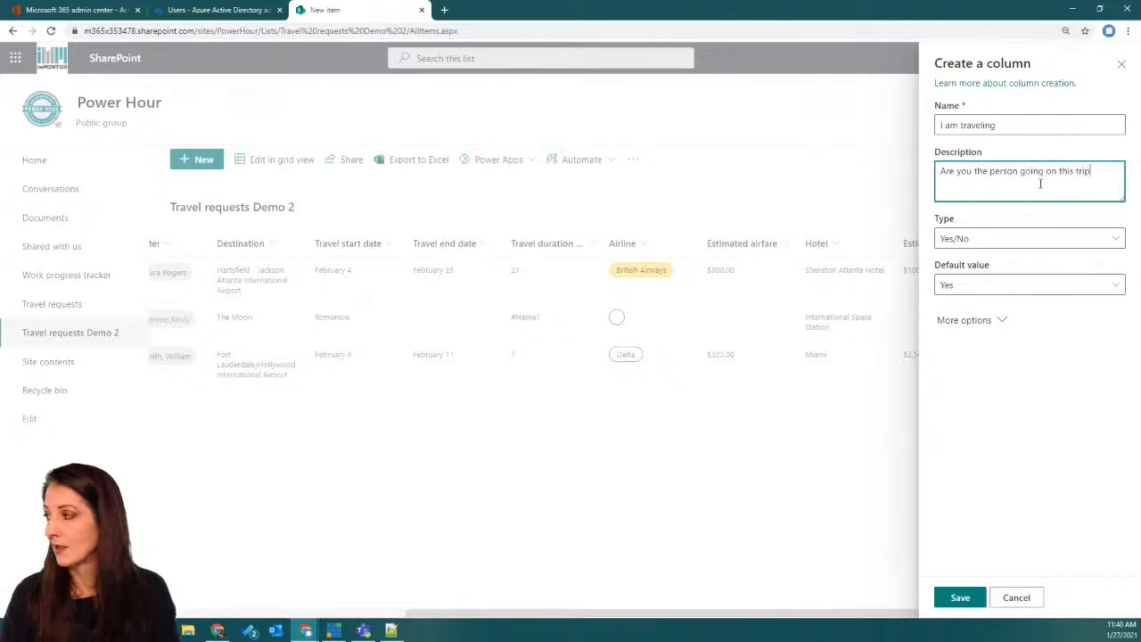
pyautogui.write('?')
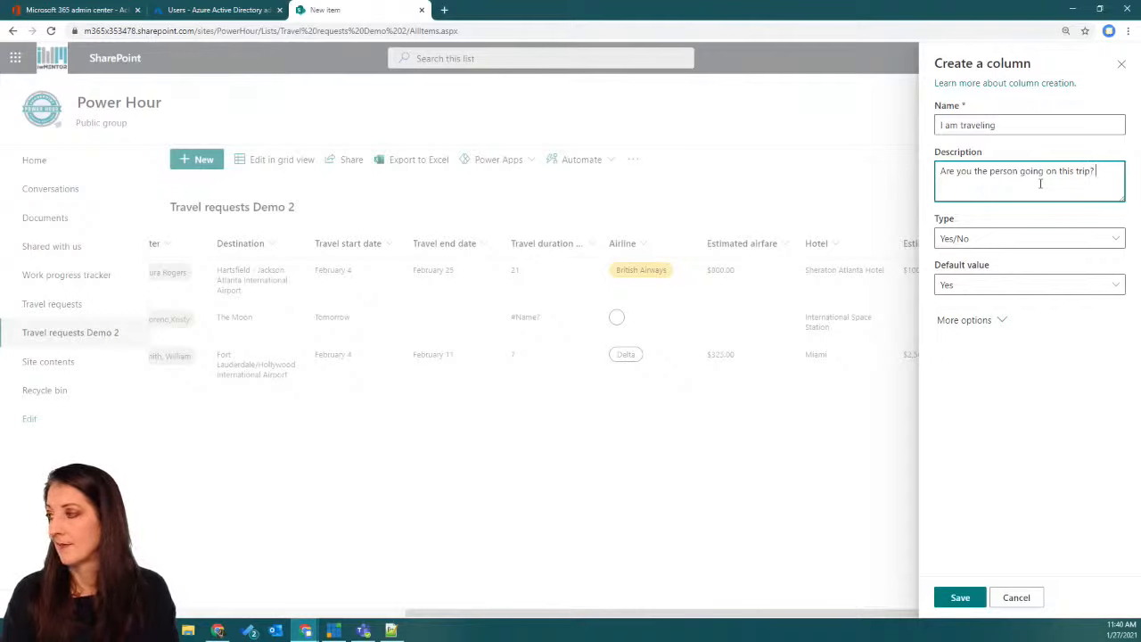
pyautogui.write(' If so, choose Yes.')
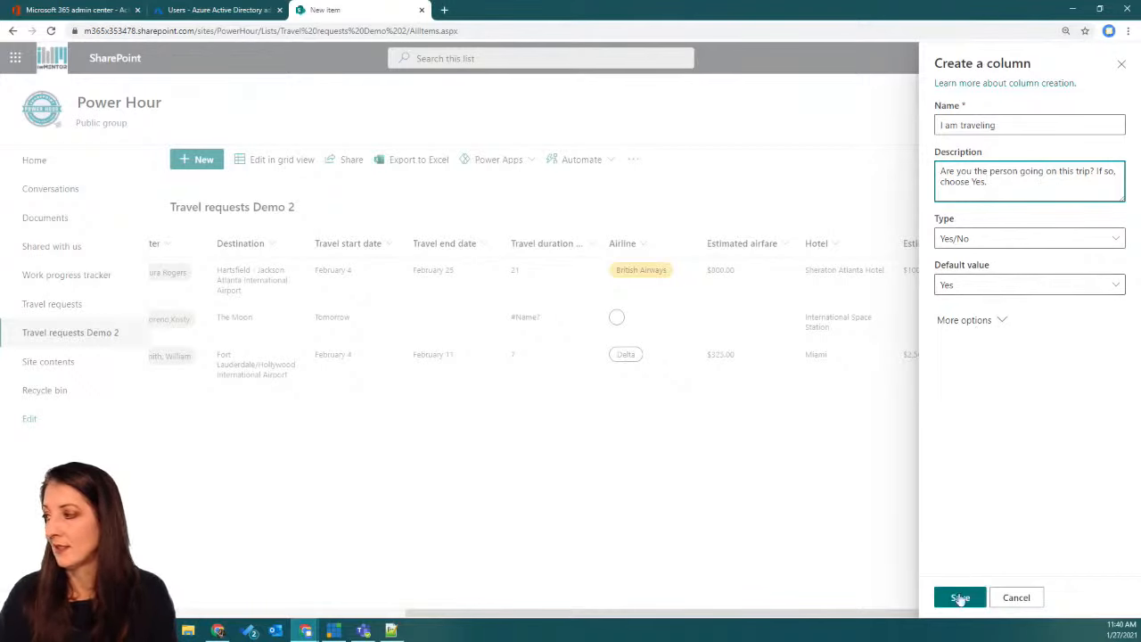
pyautogui.click(999, 321)
pyautogui.click(1001, 322)
pyautogui.click(971, 601)
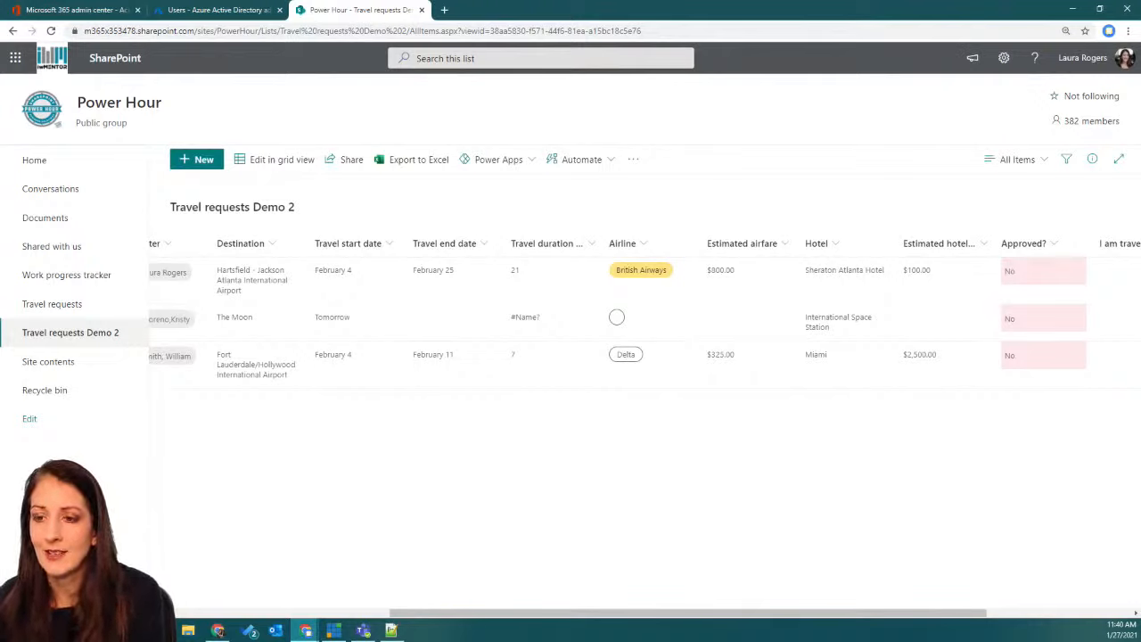
# Step: Open a new item form and start configuring its layout, with the formatting applied to Header
pyautogui.hotkey('alt', 'Tab')
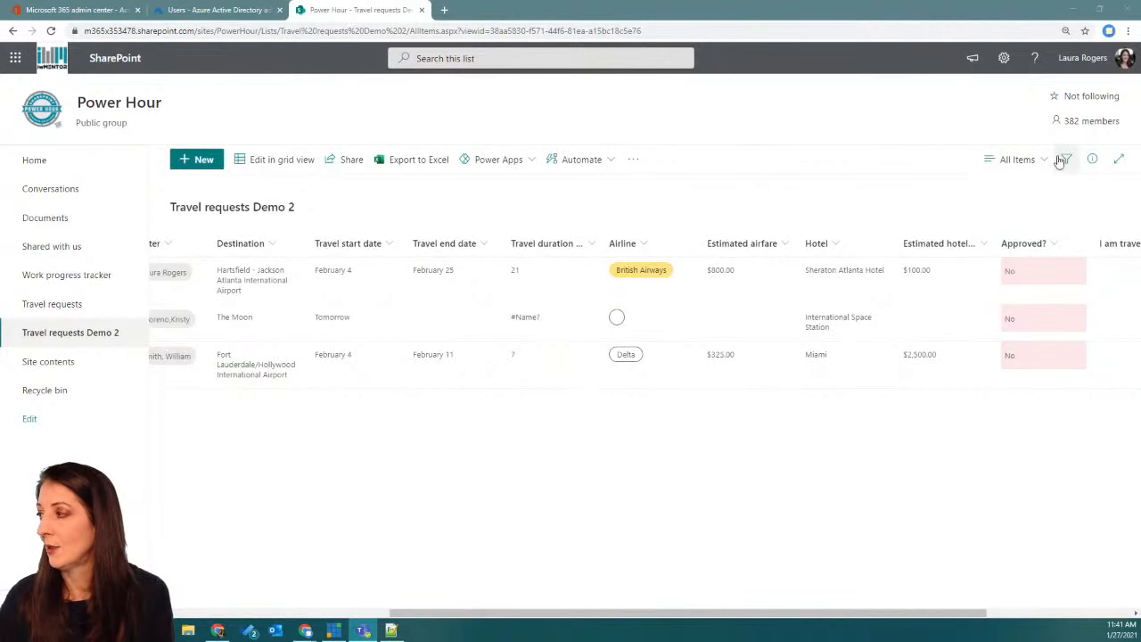
pyautogui.click(196, 159)
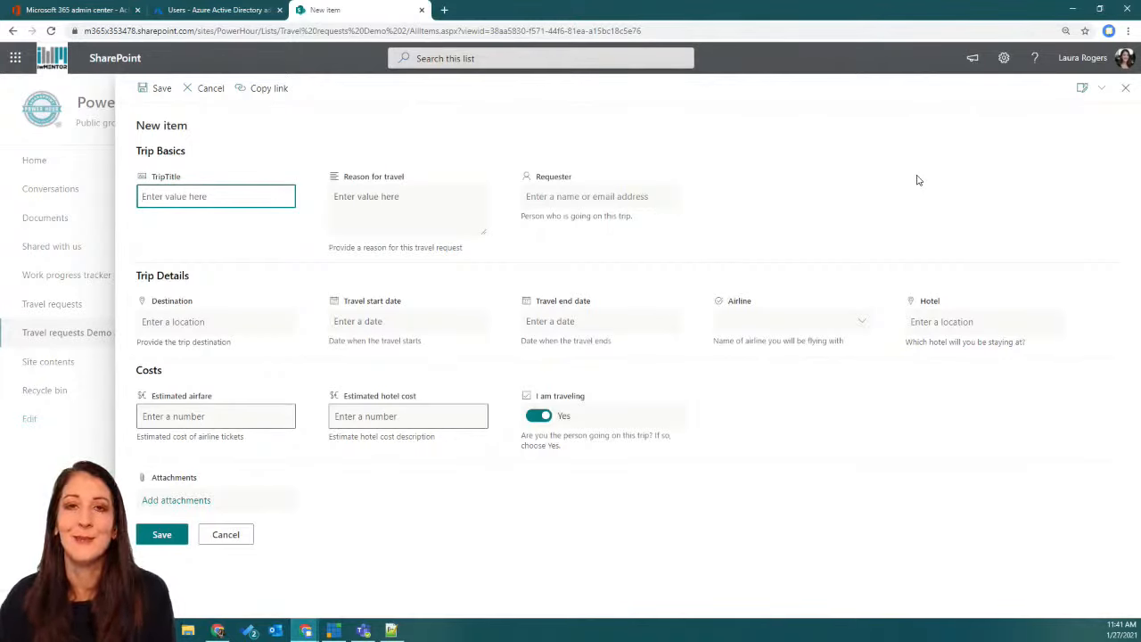
pyautogui.click(1084, 87)
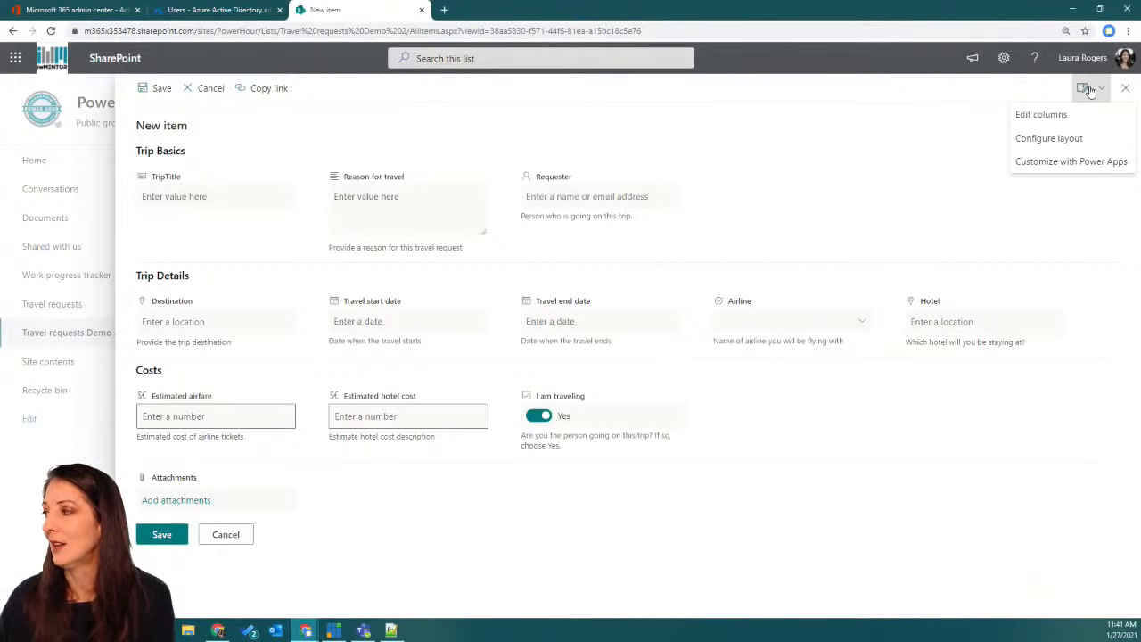
pyautogui.click(1060, 142)
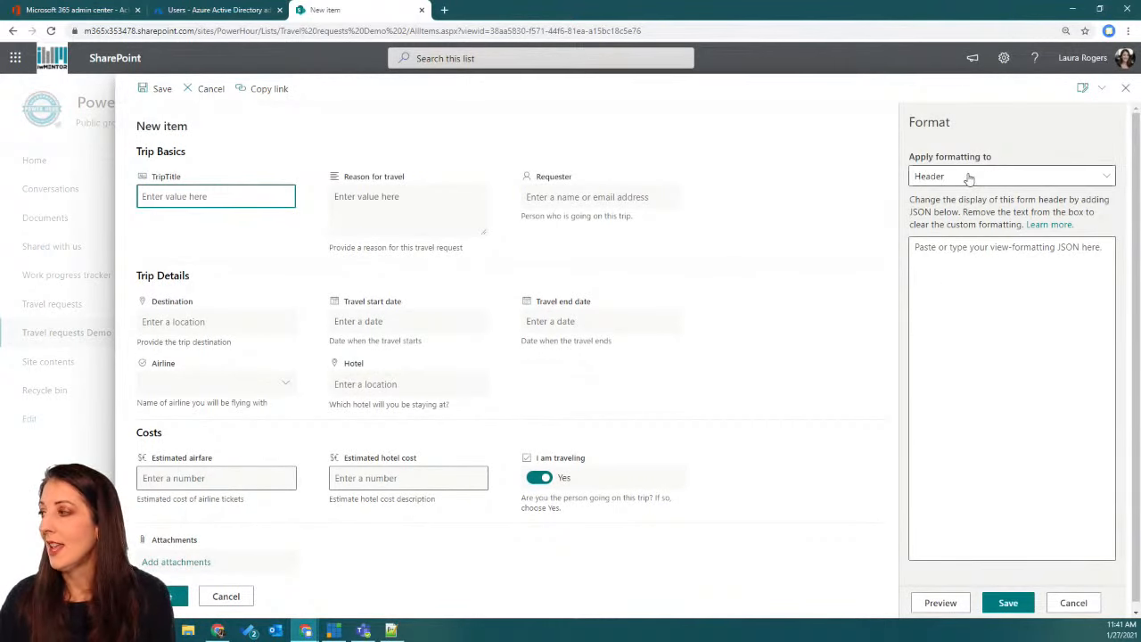
pyautogui.click(961, 249)
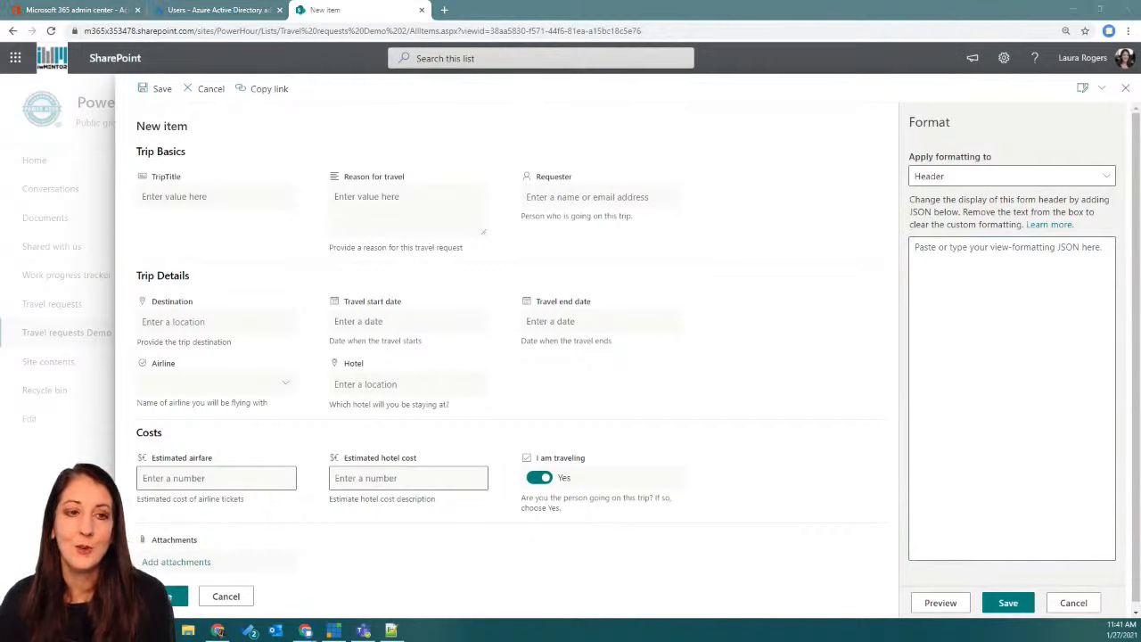
pyautogui.hotkey('alt', 'Tab')
pyautogui.hotkey('alt', 'Tab')
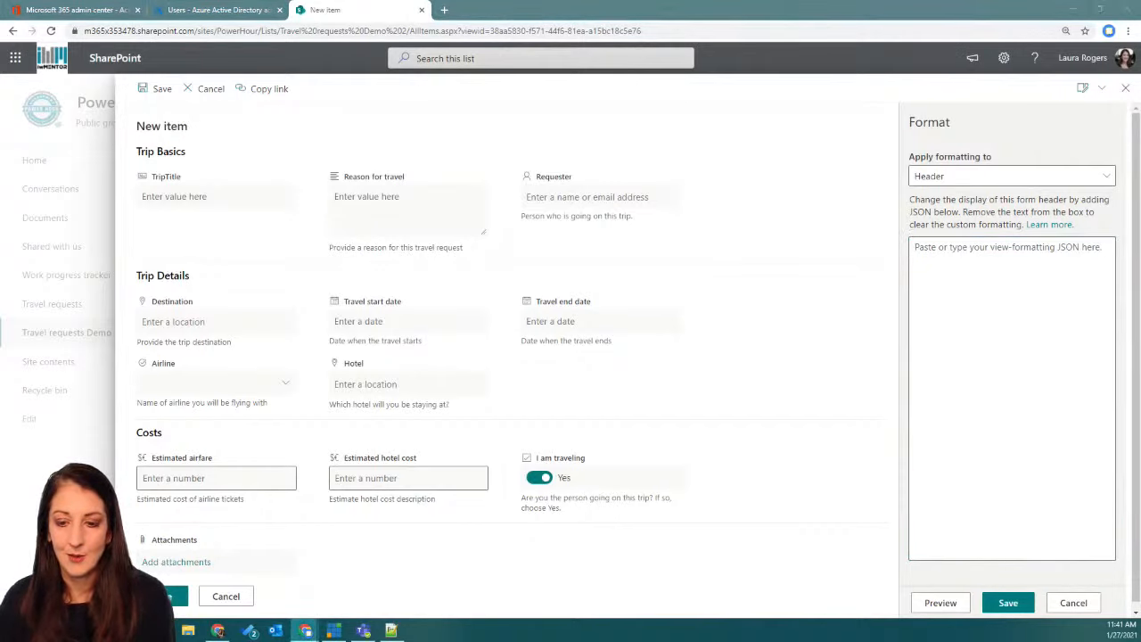
# Step: Open the documentation on configuring the list form and examine the custom header example and its JSON
pyautogui.click(1050, 227)
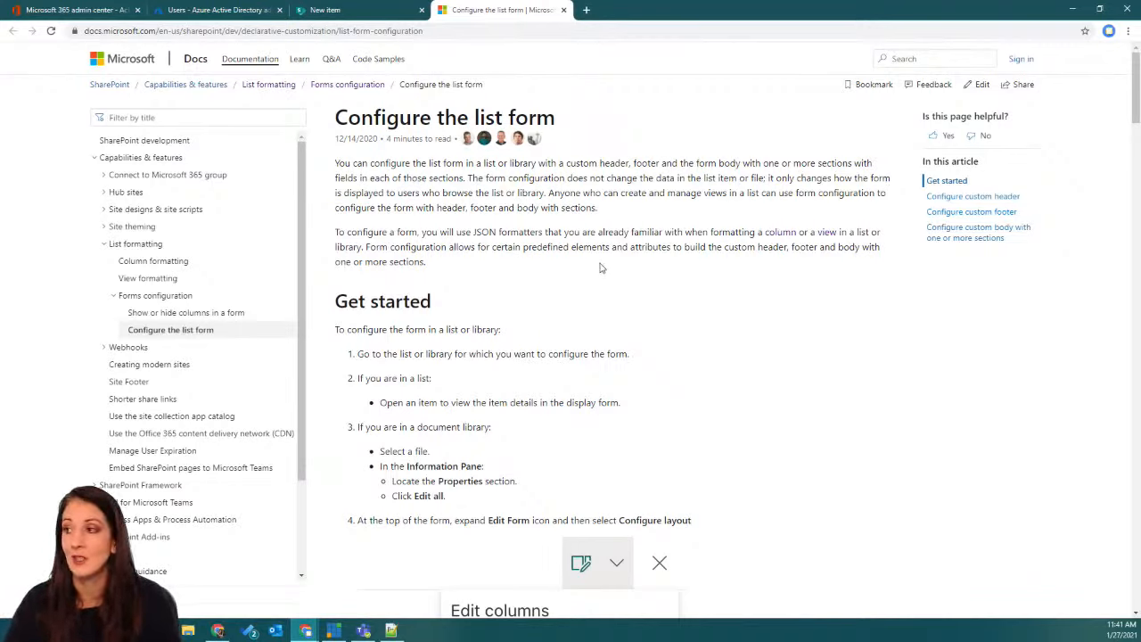
pyautogui.scroll(-6, 600, 267)
pyautogui.scroll(-4, 600, 267)
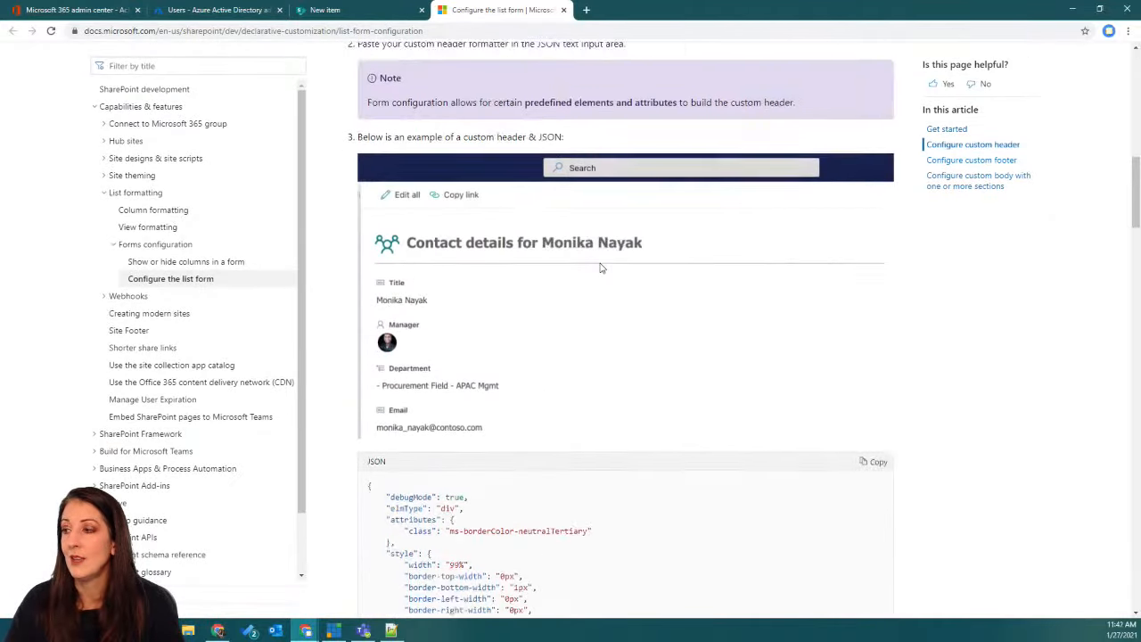
pyautogui.scroll(-4, 600, 267)
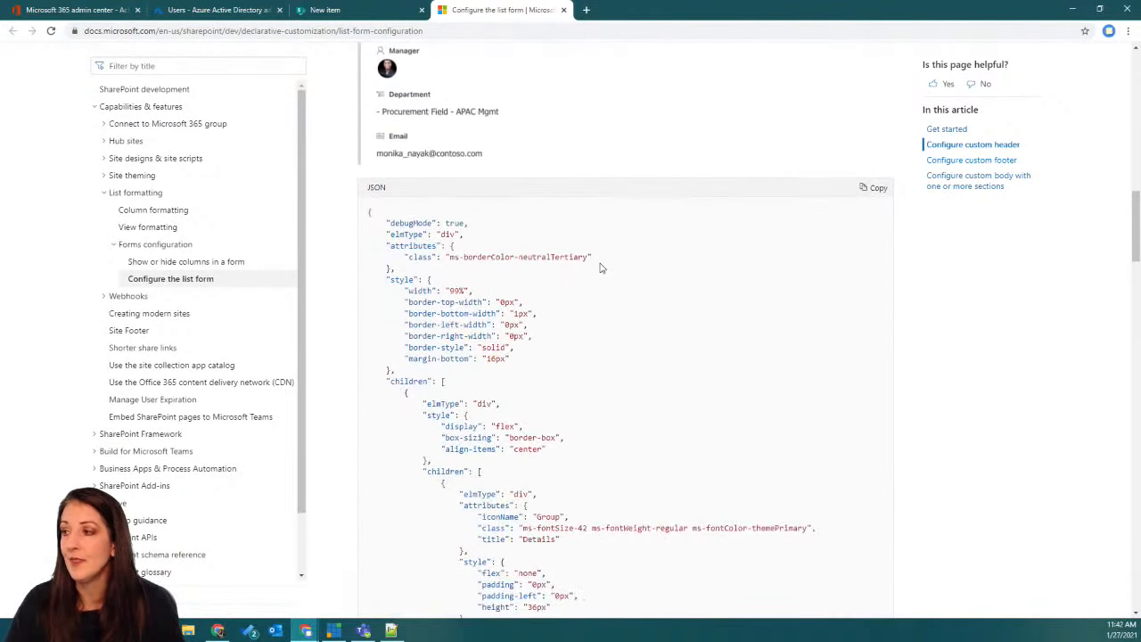
pyautogui.scroll(4, 600, 268)
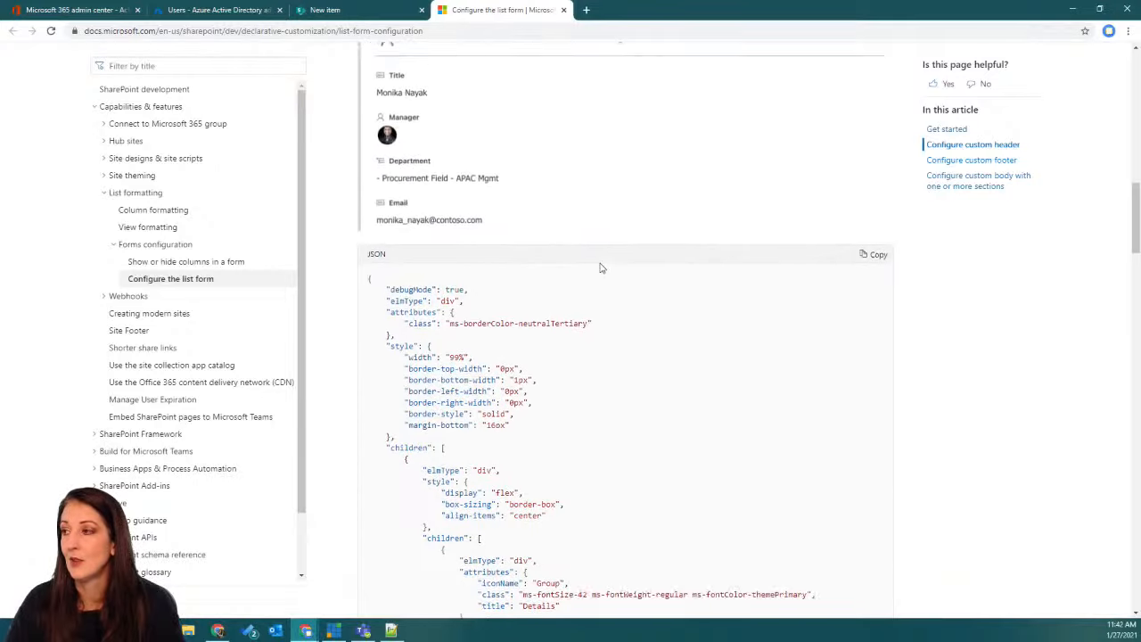
pyautogui.scroll(1, 452, 217)
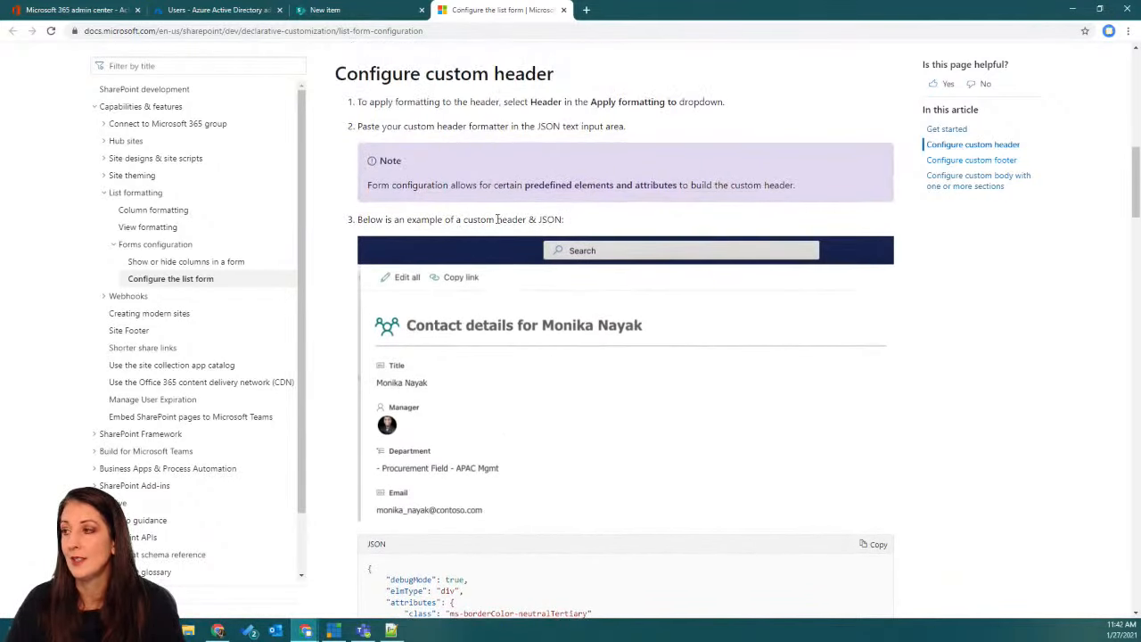
pyautogui.scroll(-1, 490, 279)
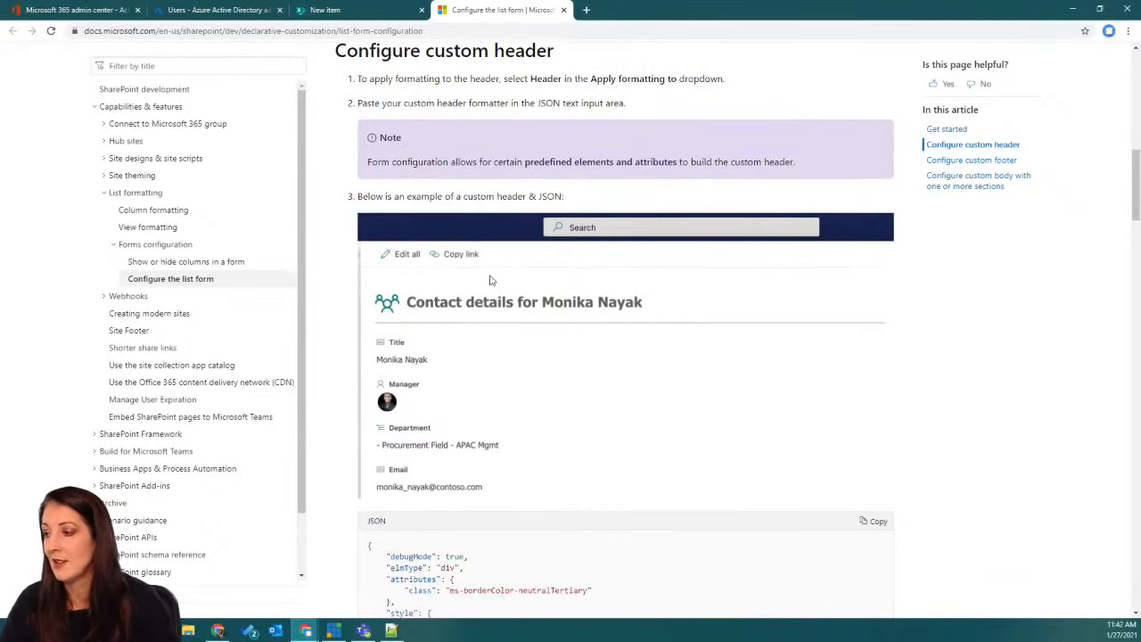
# Step: Examine the custom header, footer and body sections of the list form documentation, including their JSON examples
pyautogui.scroll(-12, 489, 280)
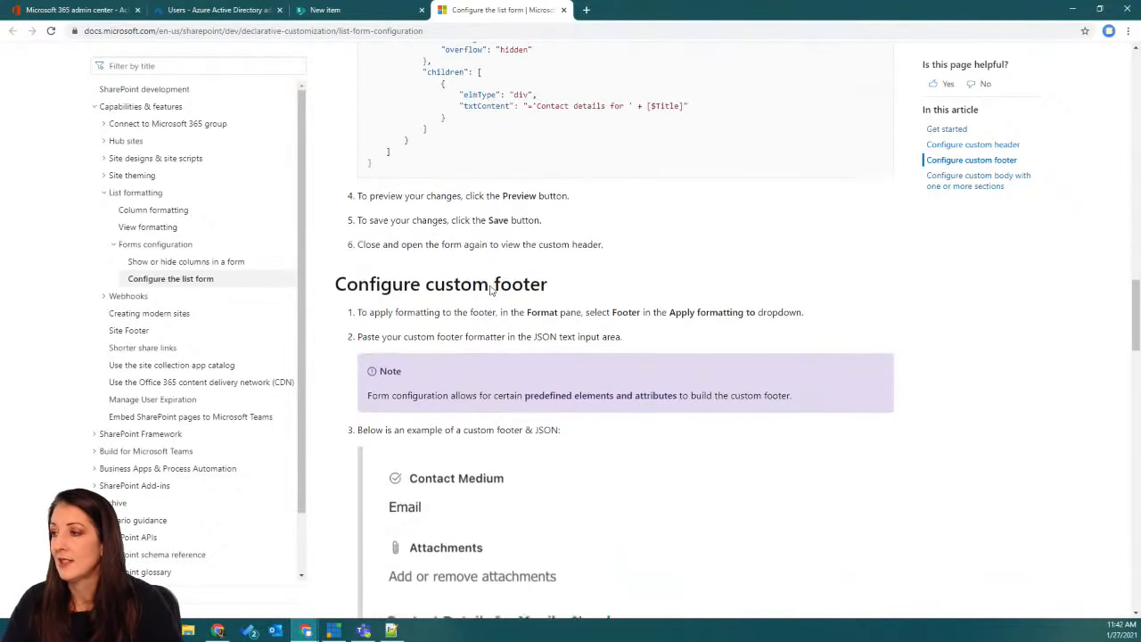
pyautogui.scroll(-10, 489, 287)
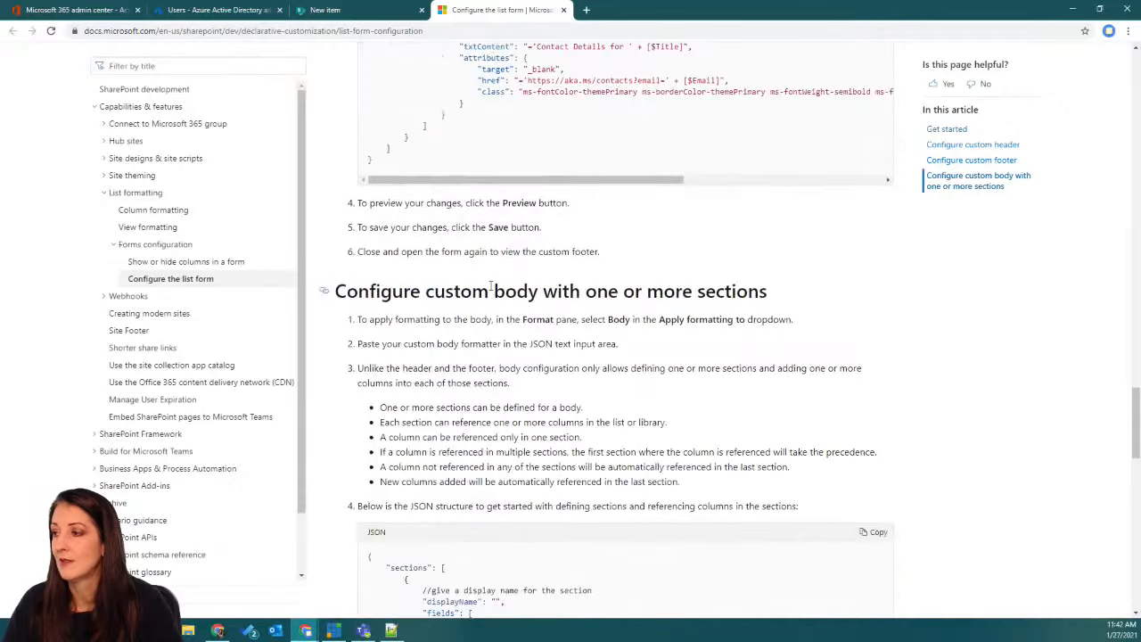
pyautogui.scroll(-5, 490, 287)
pyautogui.scroll(10, 489, 292)
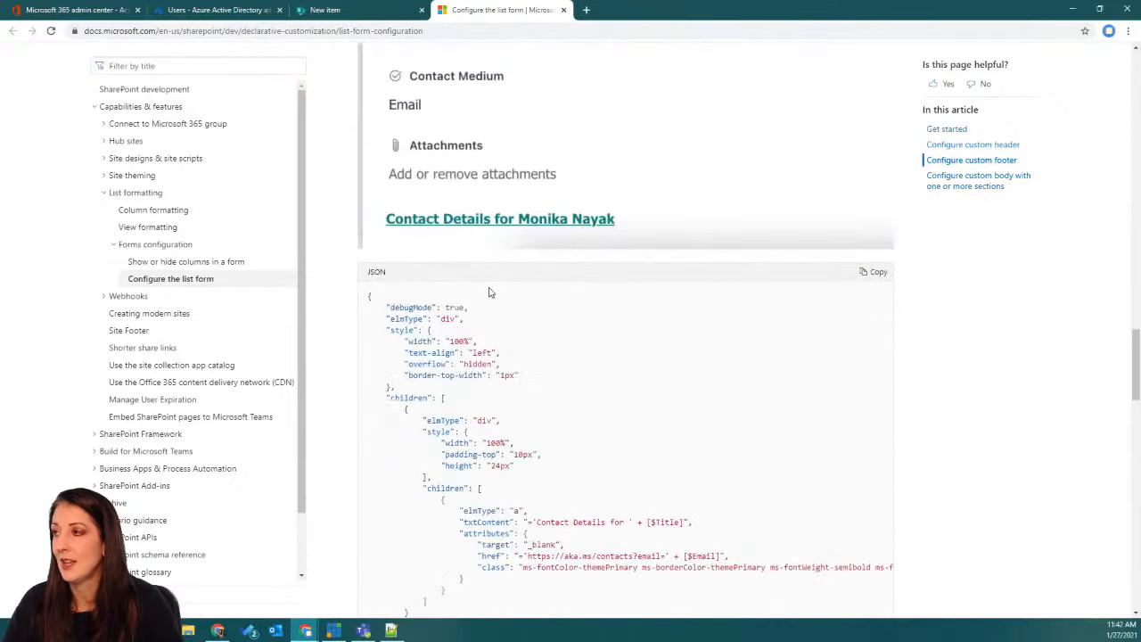
pyautogui.scroll(-5, 489, 293)
pyautogui.scroll(13, 489, 292)
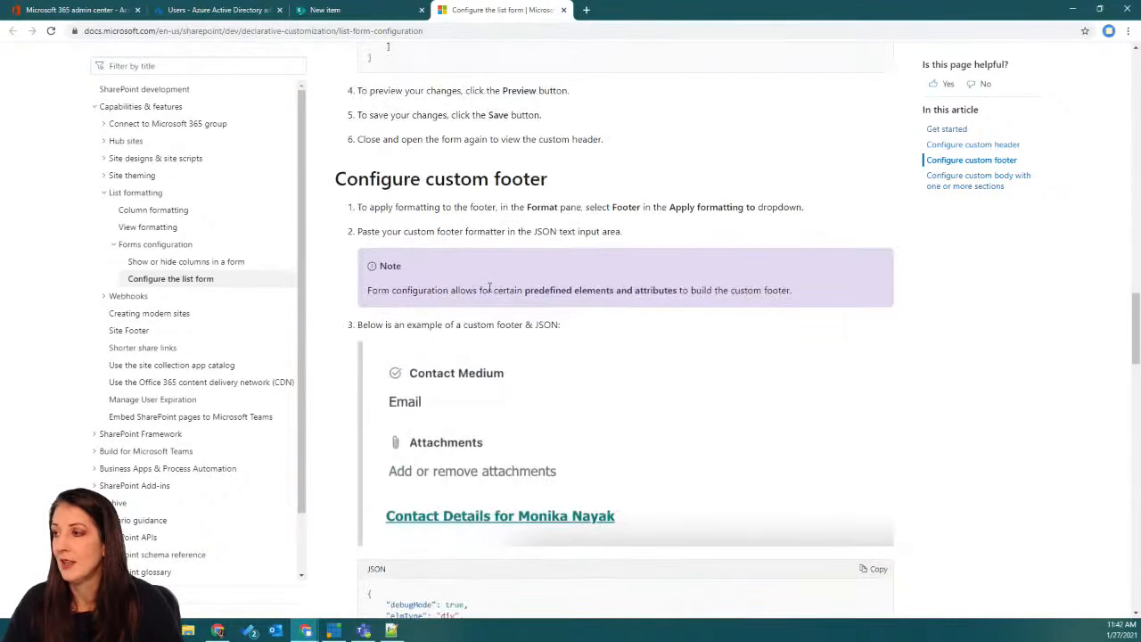
pyautogui.scroll(5, 490, 290)
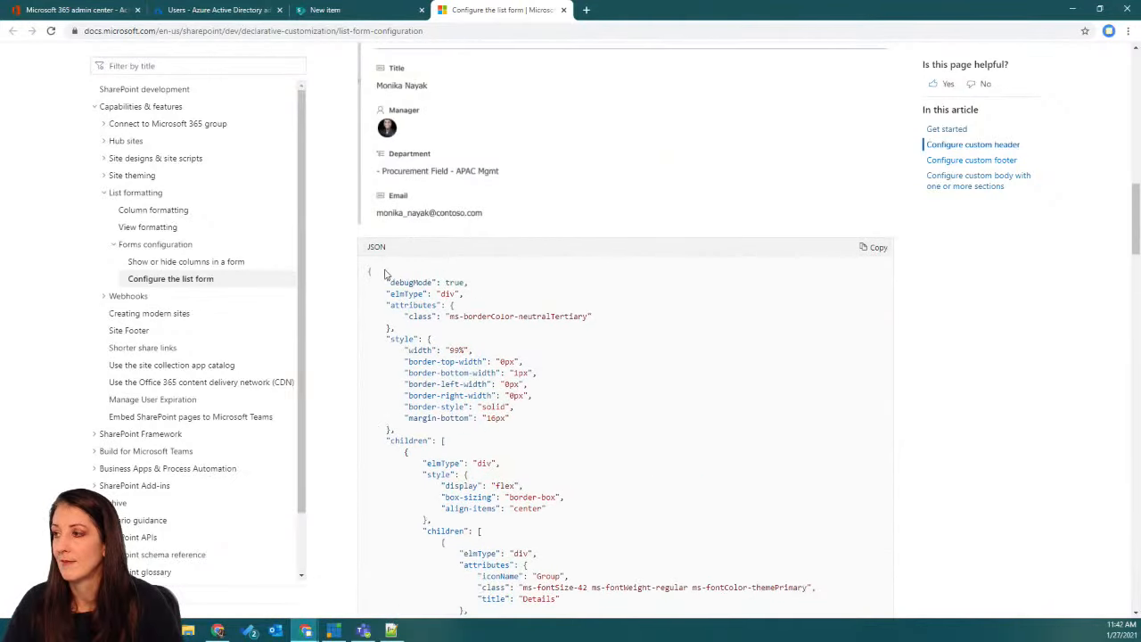
# Step: Copy the documentation's custom header example JSON, insert it as the New item form's header formatting and preview it
pyautogui.moveTo(370, 269); pyautogui.dragTo(479, 196)
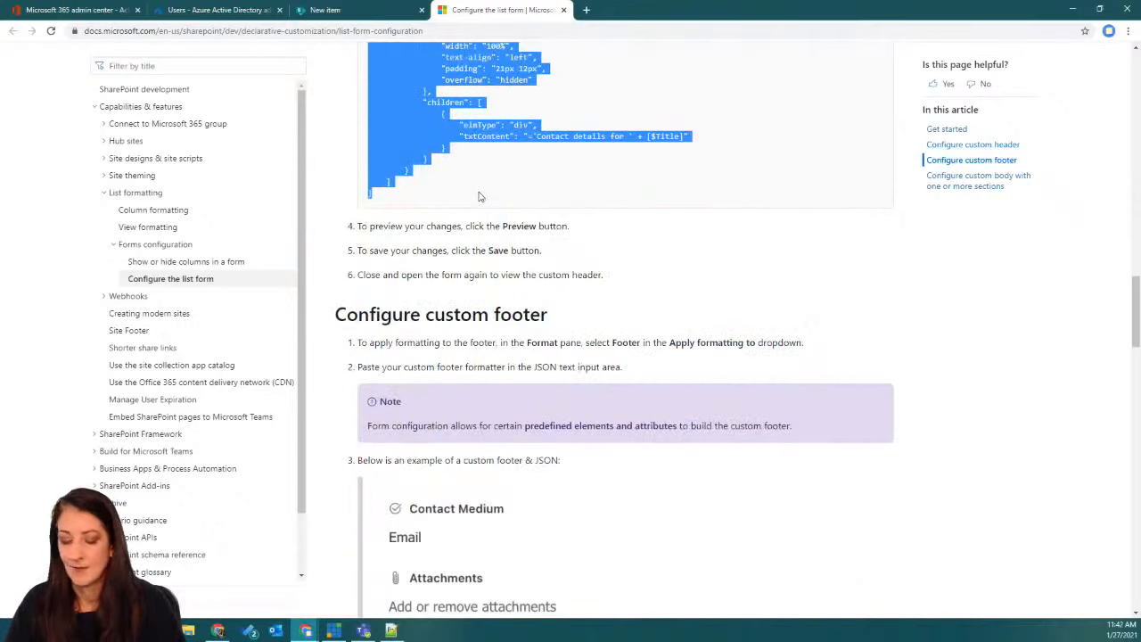
pyautogui.click(1072, 9)
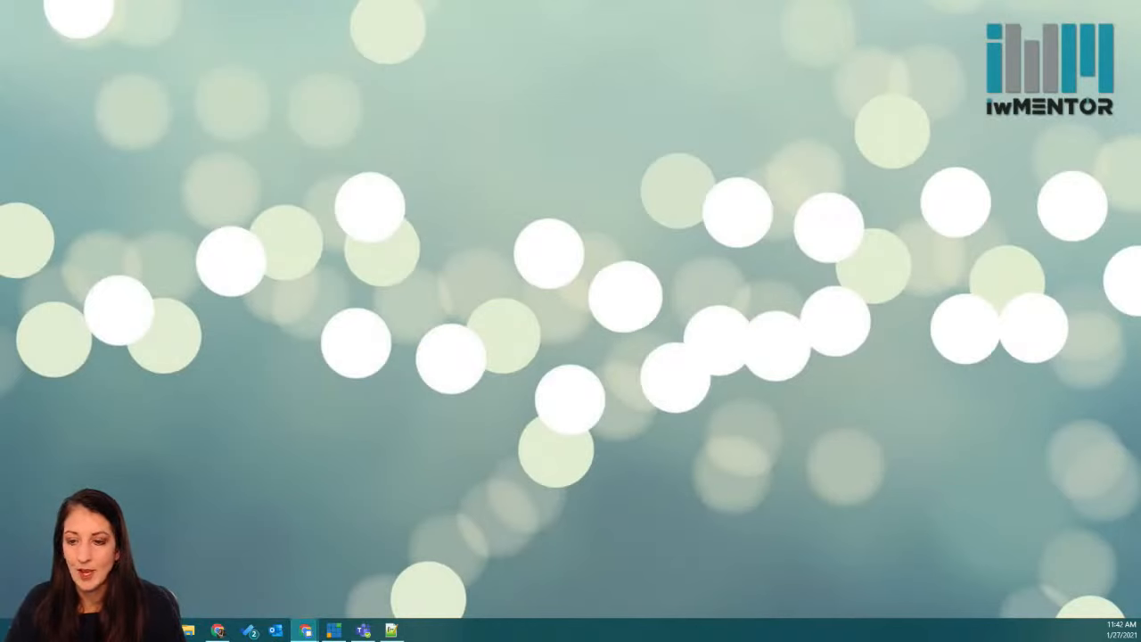
pyautogui.click(305, 630)
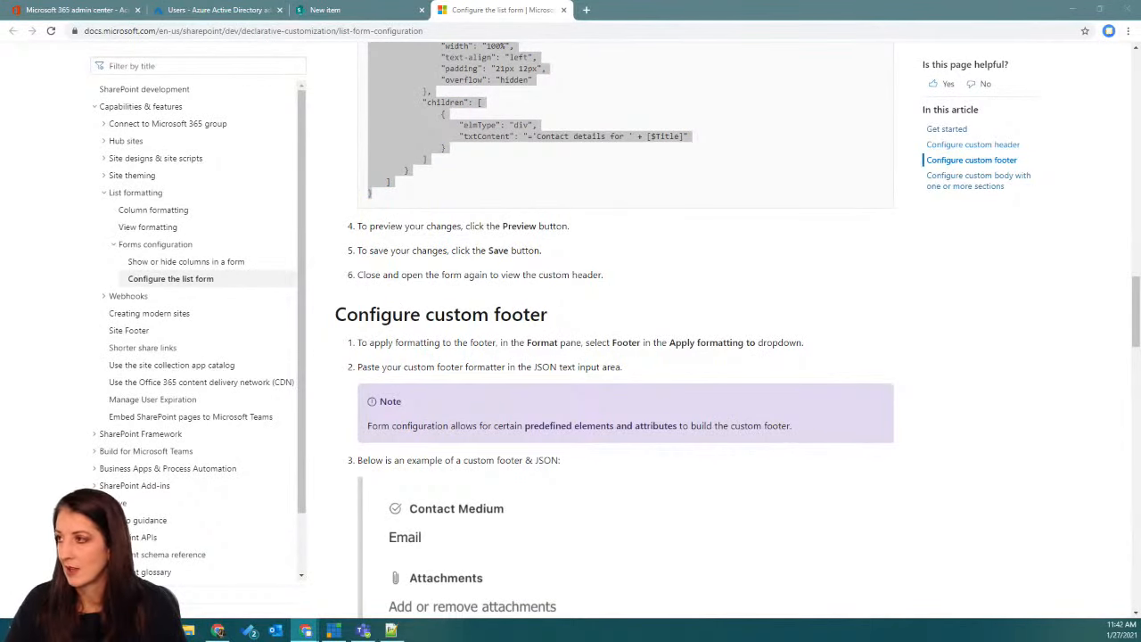
pyautogui.click(338, 10)
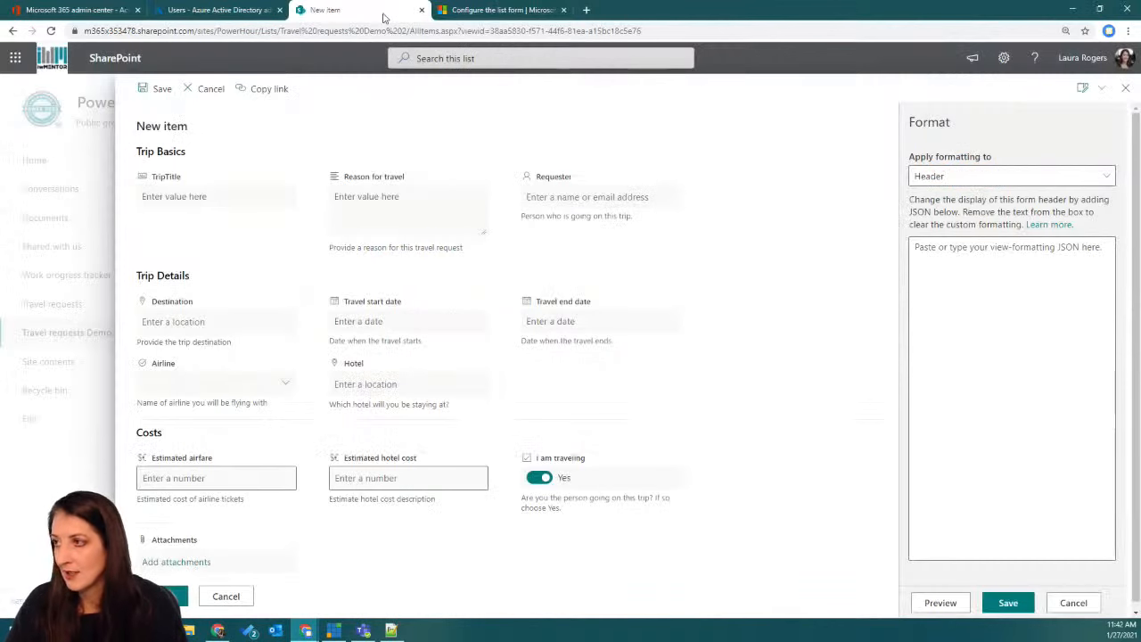
pyautogui.click(967, 252)
pyautogui.hotkey('ctrl', 'v')
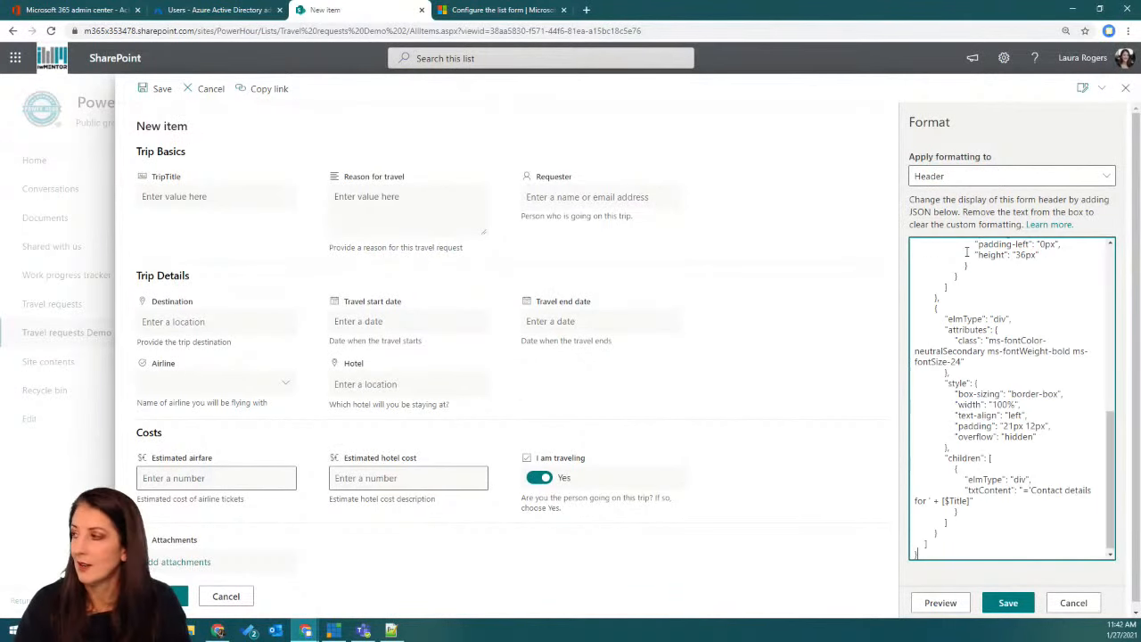
pyautogui.click(941, 603)
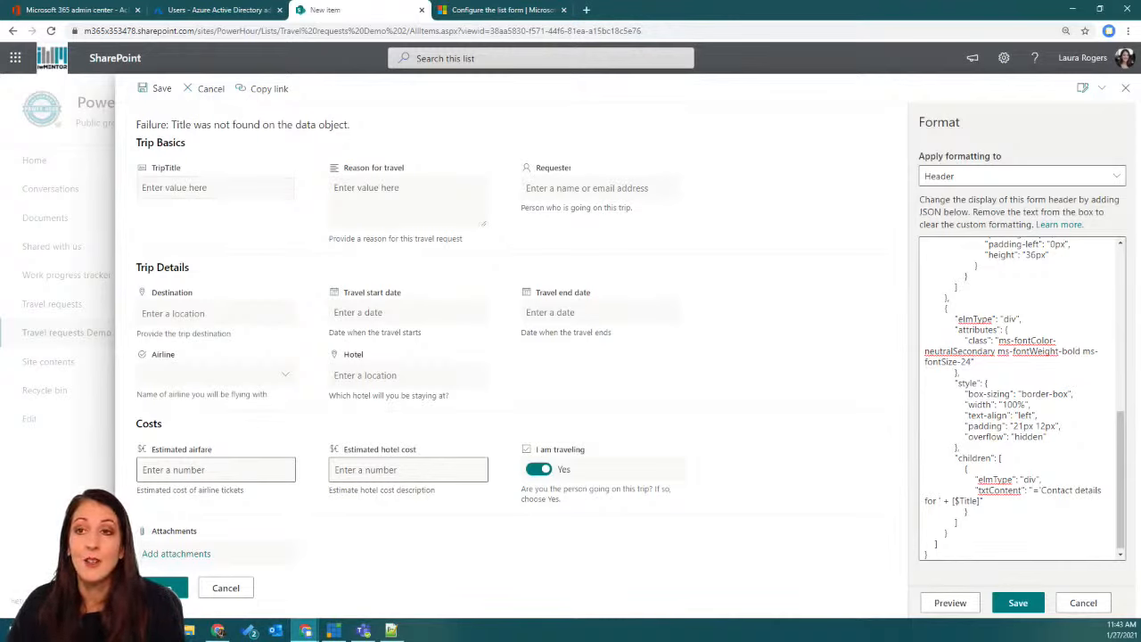
# Step: Replace the Title field reference in the header JSON's txtContent with Airline and preview the form
pyautogui.scroll(-1, 987, 510)
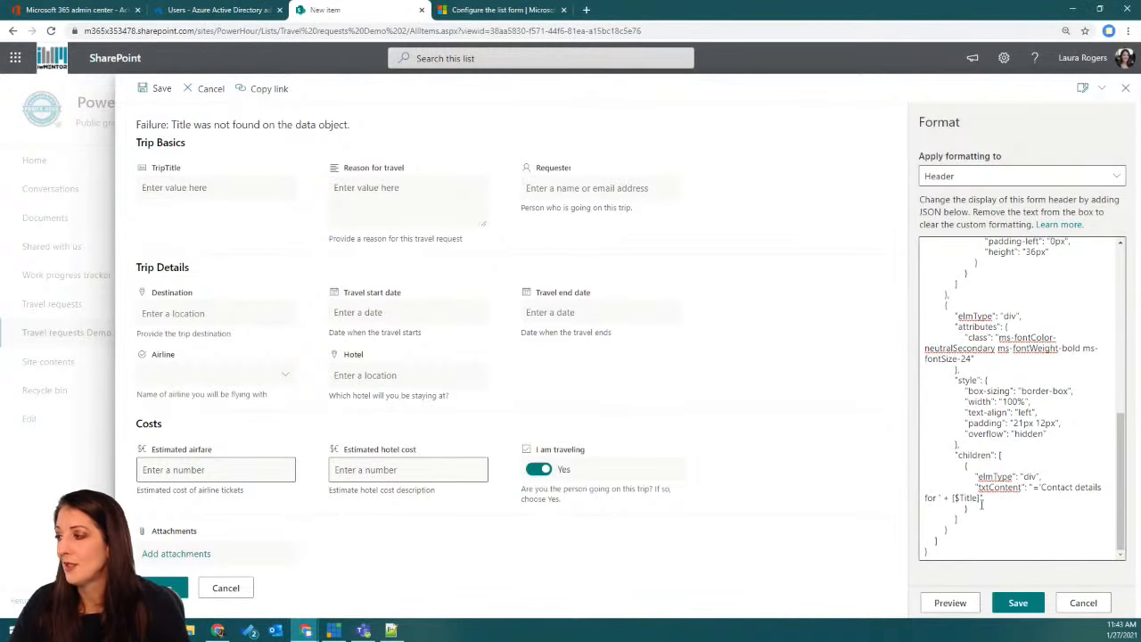
pyautogui.moveTo(953, 498); pyautogui.dragTo(978, 500)
pyautogui.click(969, 497)
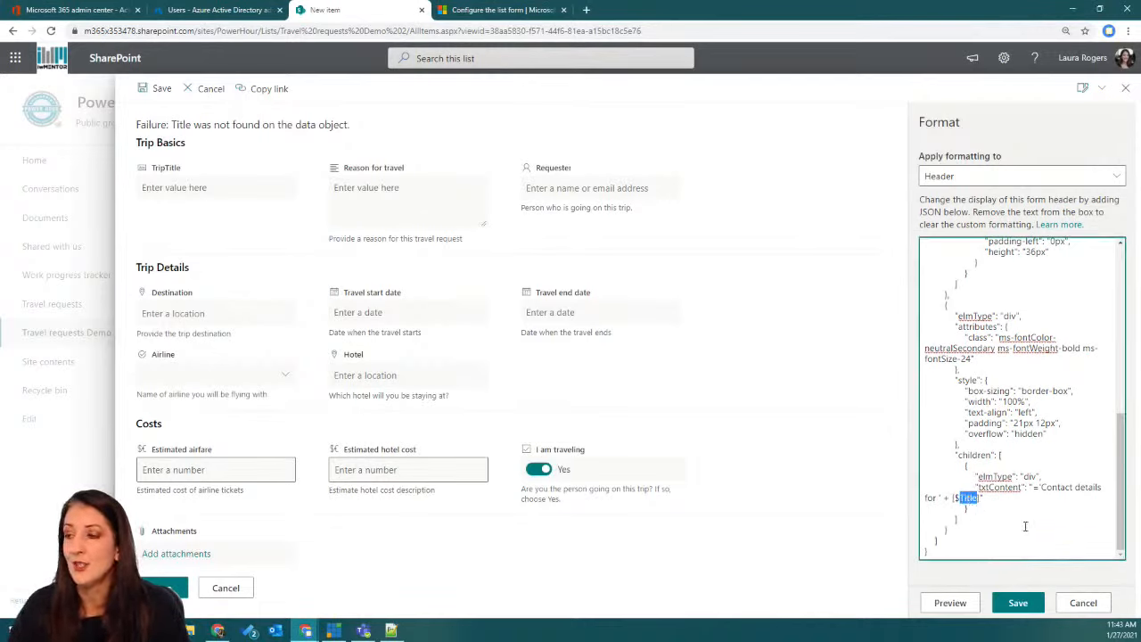
pyautogui.write('Airline')
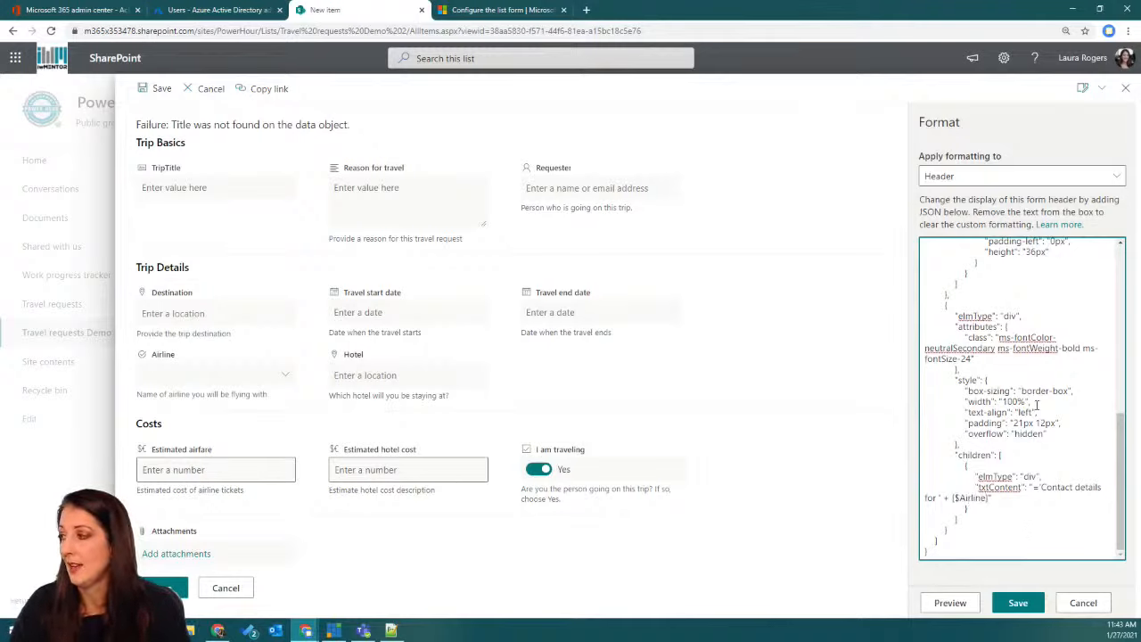
pyautogui.click(950, 604)
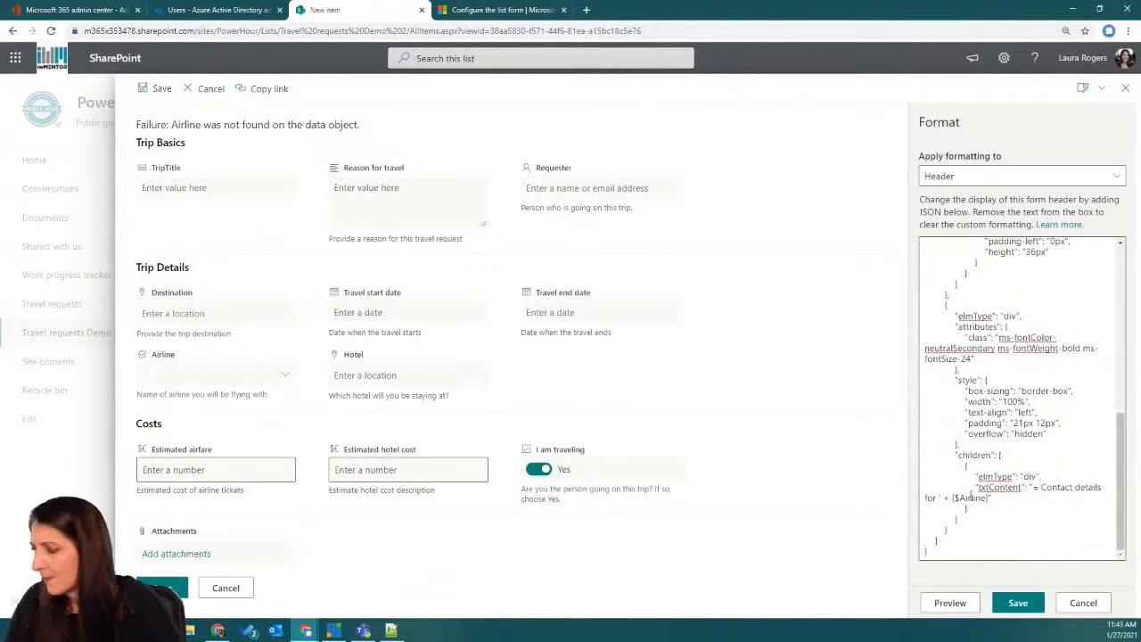
pyautogui.click(989, 496)
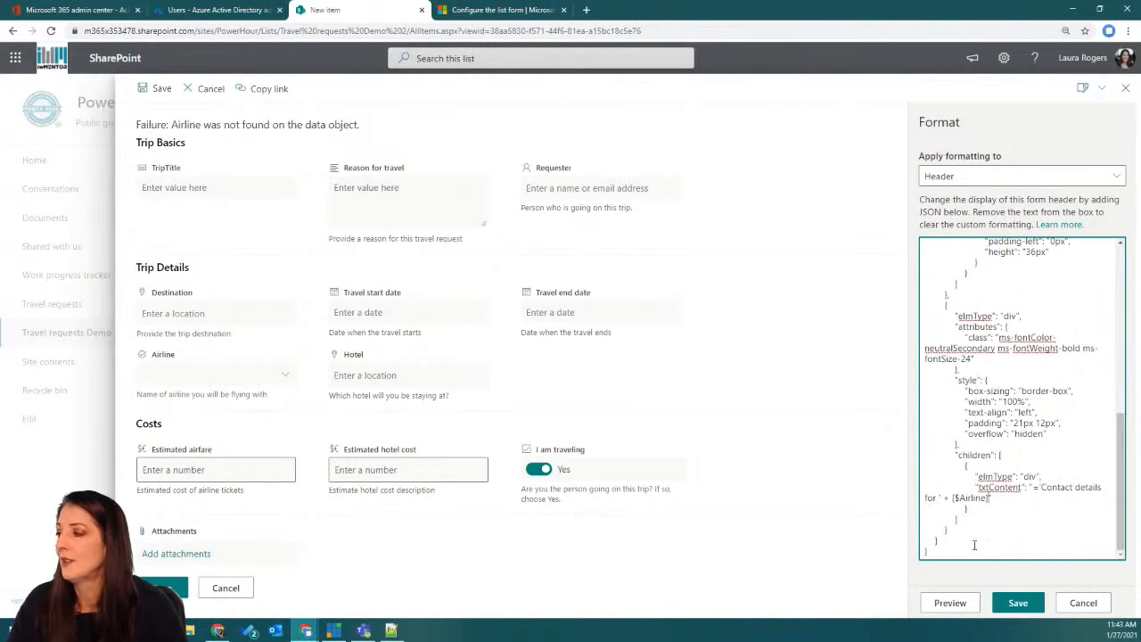
# Step: Go back to the list form documentation and look through its header, footer and body examples for guidance on field references
pyautogui.click(503, 12)
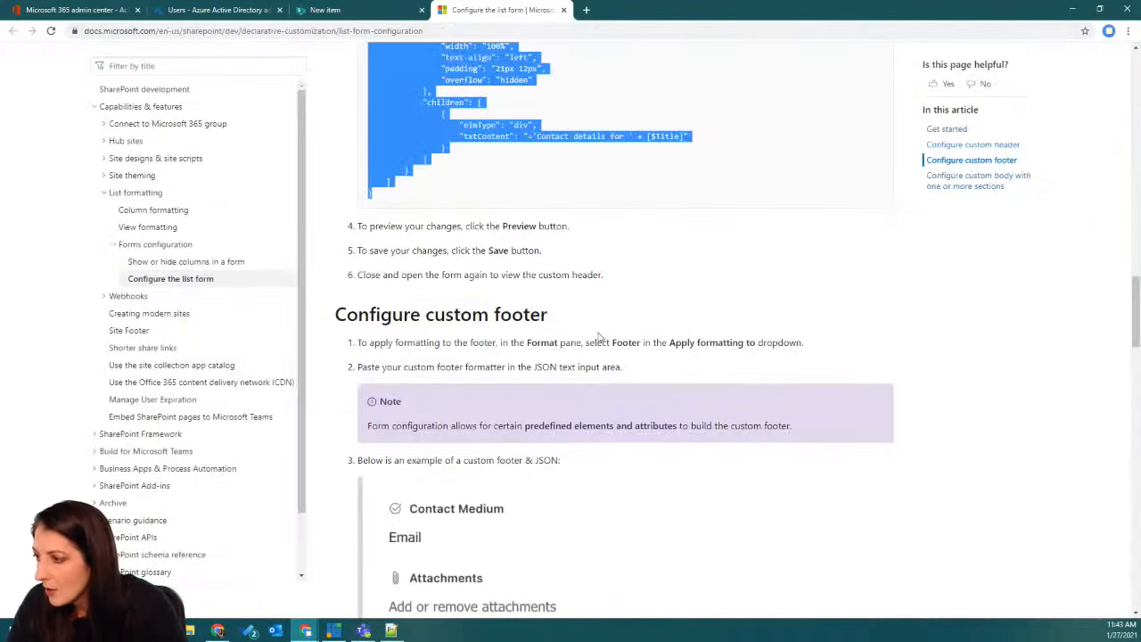
pyautogui.scroll(10, 527, 299)
pyautogui.scroll(10, 527, 299)
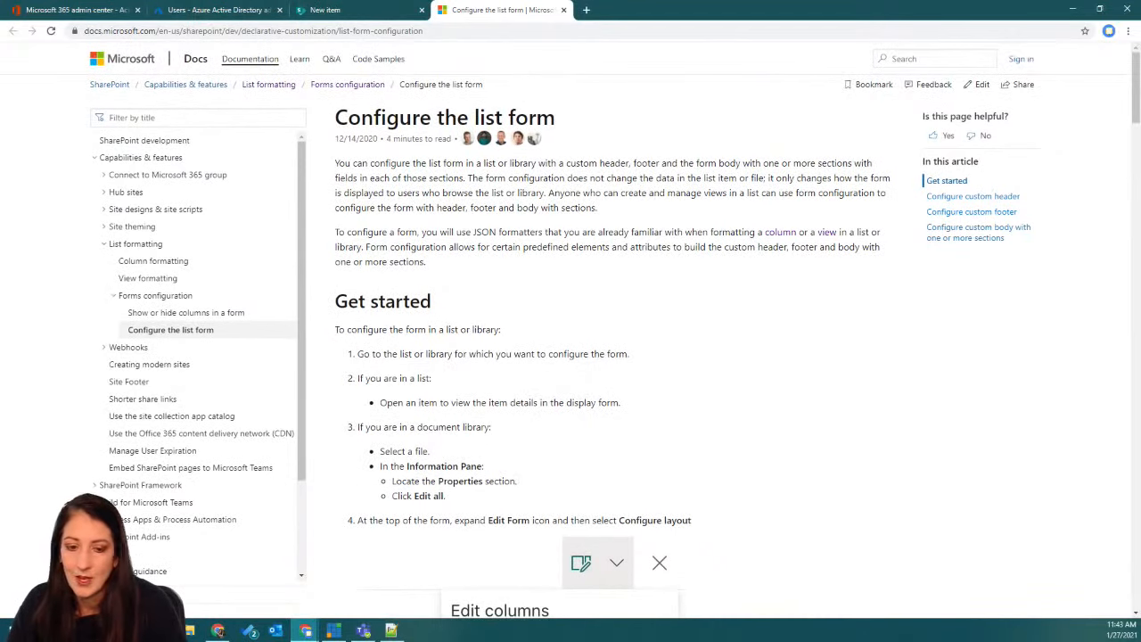
pyautogui.scroll(-15, 474, 280)
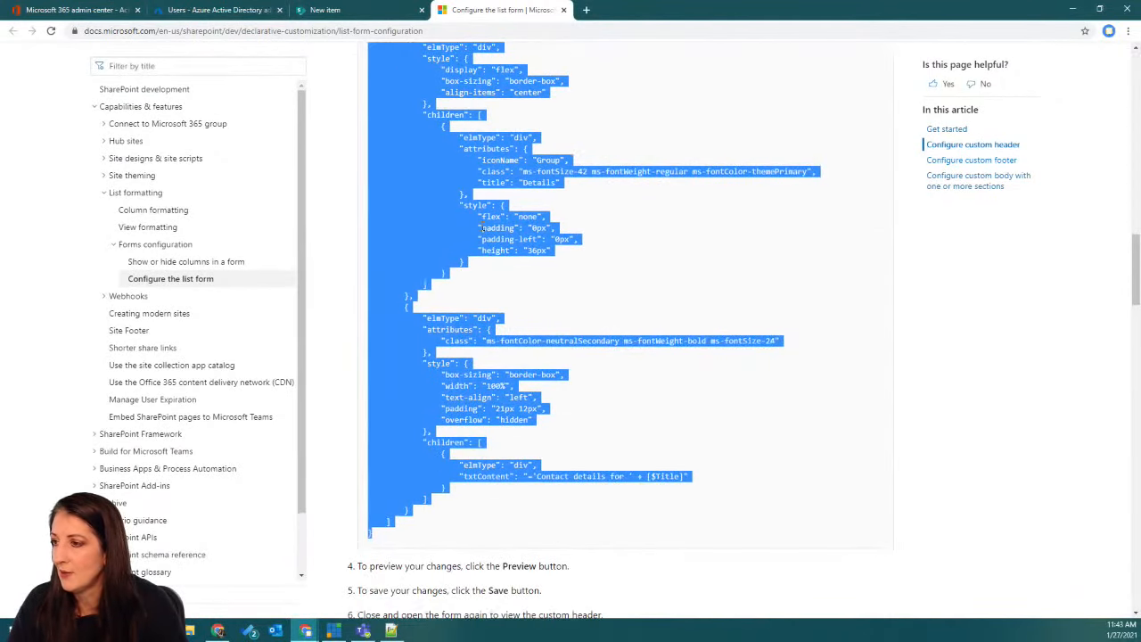
pyautogui.scroll(-12, 482, 226)
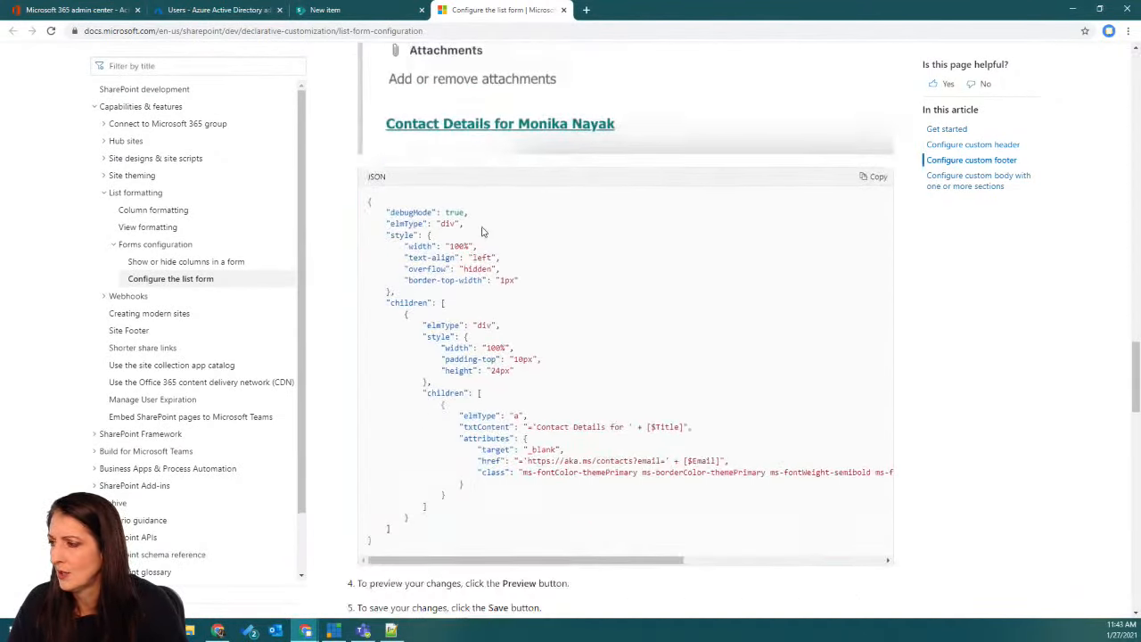
pyautogui.scroll(-15, 482, 228)
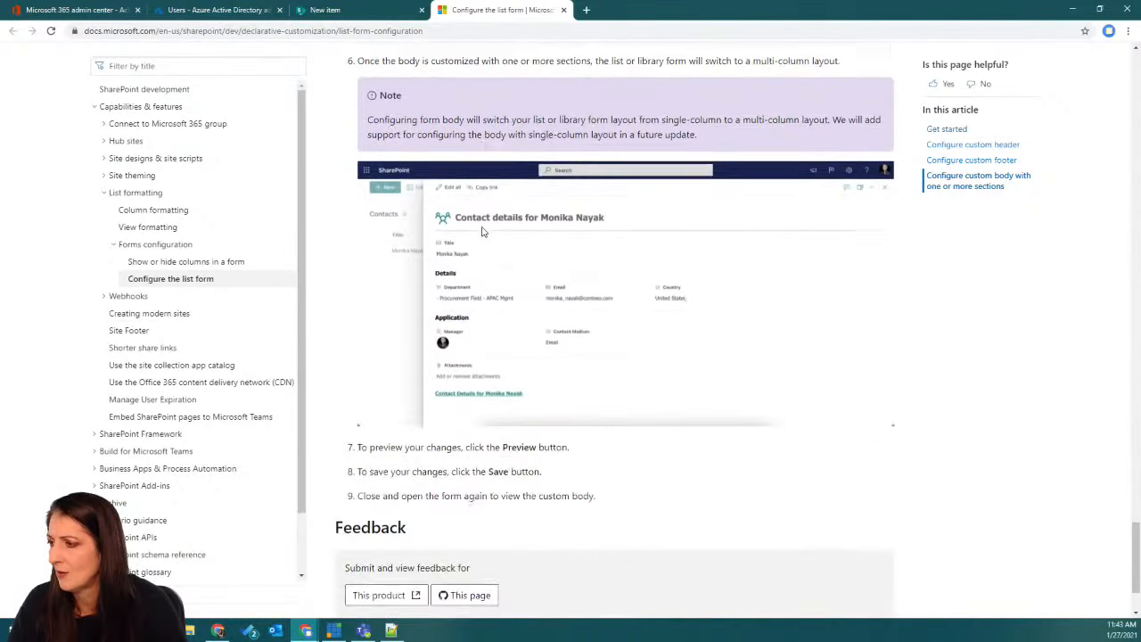
pyautogui.scroll(15, 482, 231)
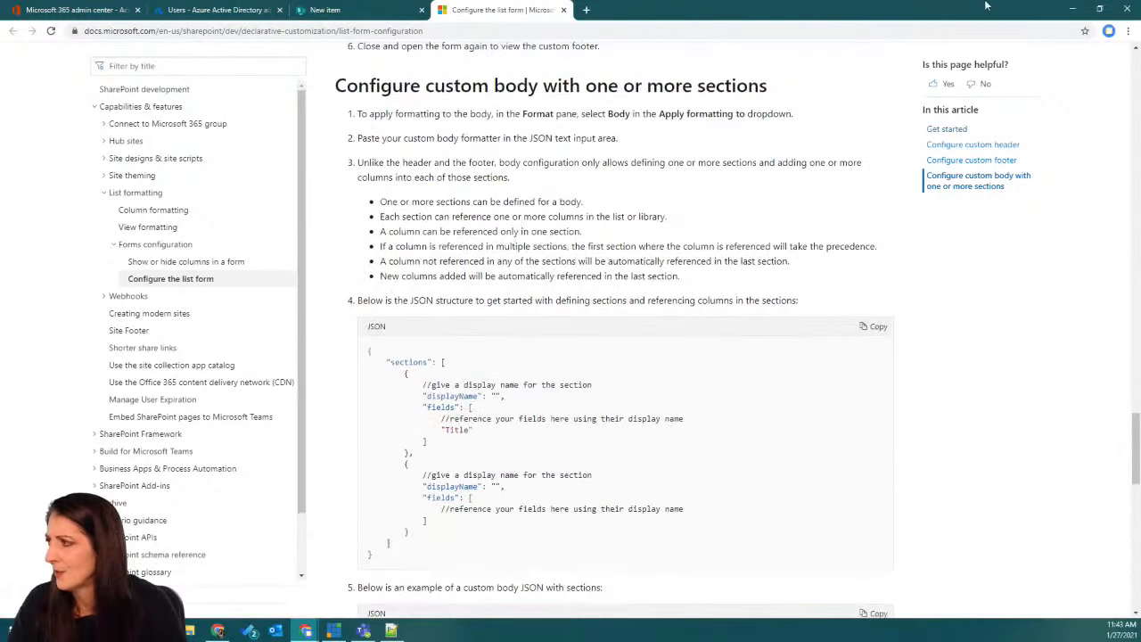
# Step: Switch to Teams, expand the resource links post in the General channel and open the ListFormatting repository on GitHub
pyautogui.click(1073, 10)
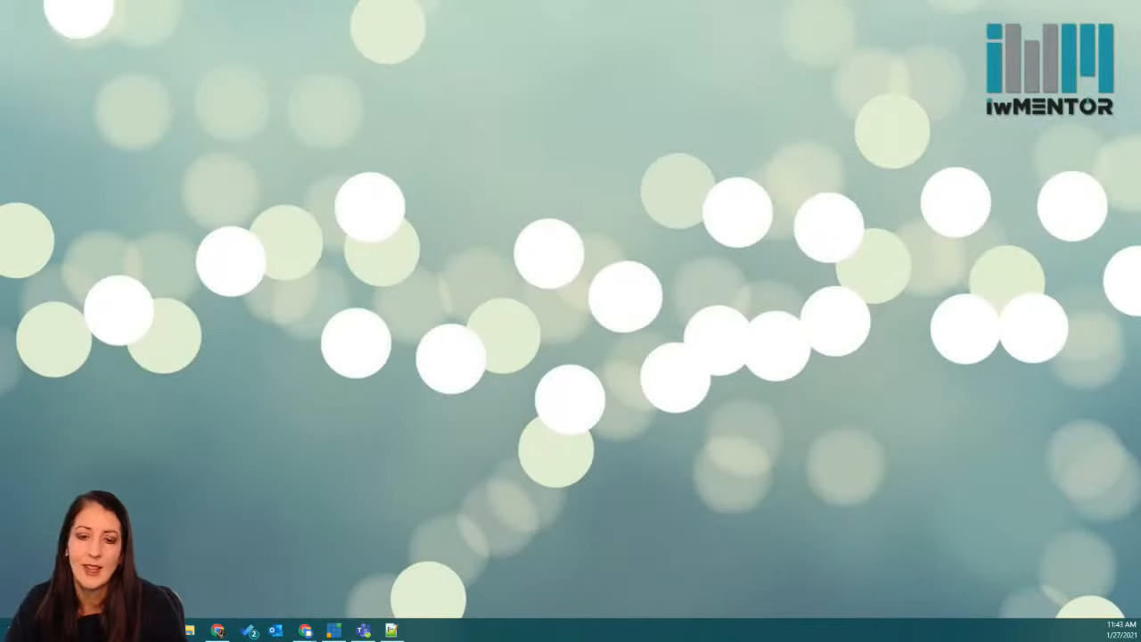
pyautogui.click(306, 630)
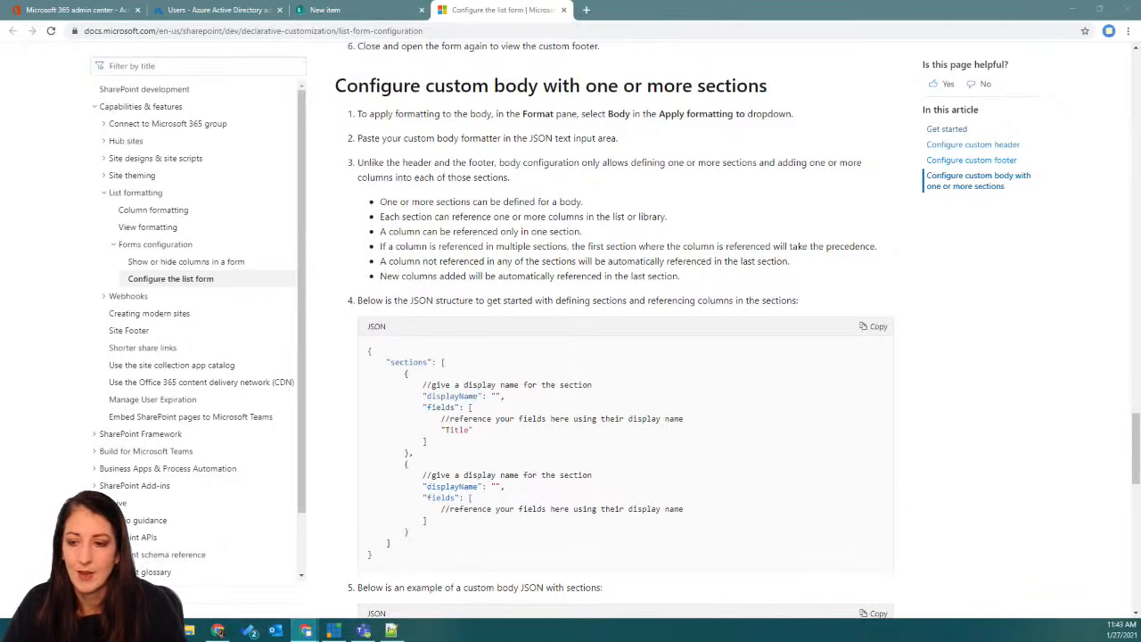
pyautogui.moveTo(0, 58); pyautogui.dragTo(836, 10)
pyautogui.click(443, 56)
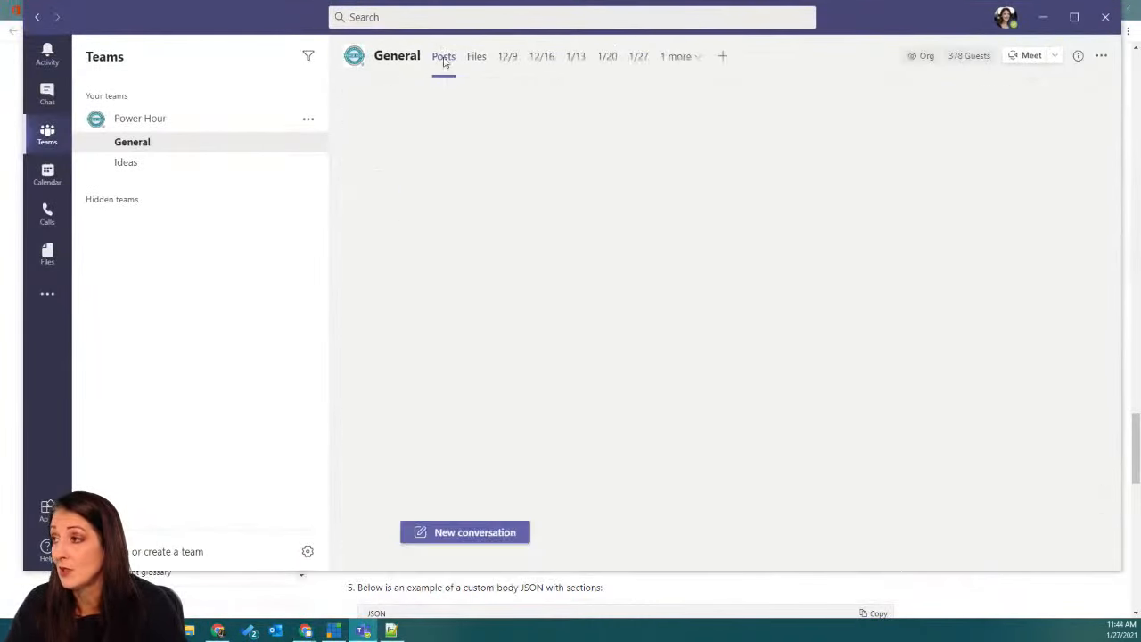
pyautogui.scroll(5, 613, 379)
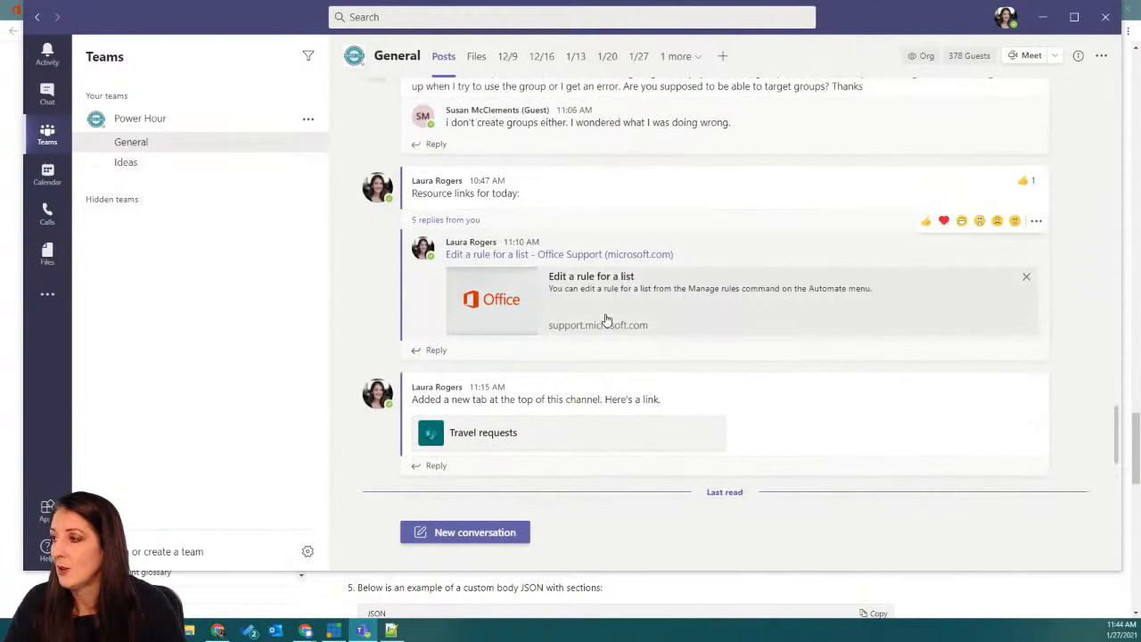
pyautogui.click(437, 280)
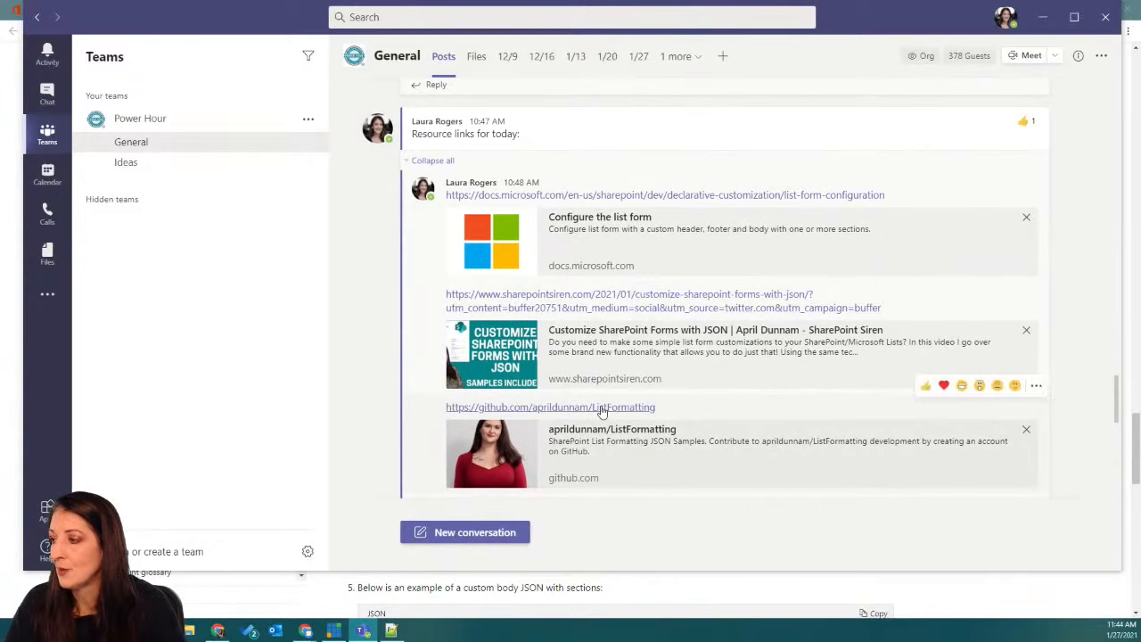
pyautogui.click(602, 408)
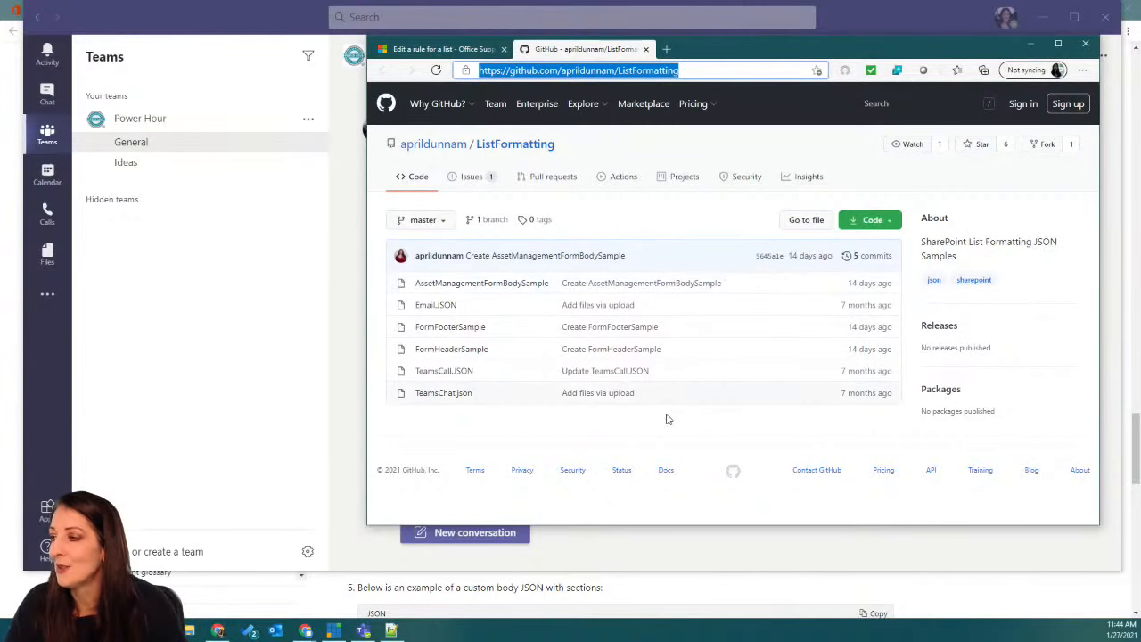
# Step: Open FormHeaderSample in the repository and copy its full JSON code
pyautogui.click(452, 350)
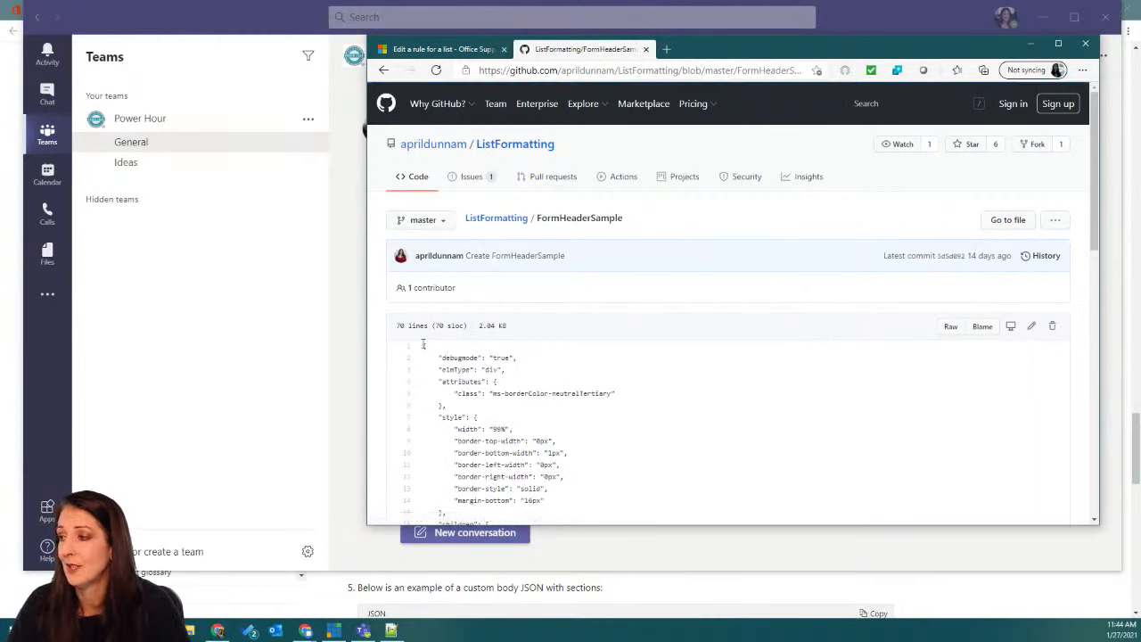
pyautogui.moveTo(424, 348); pyautogui.dragTo(598, 505)
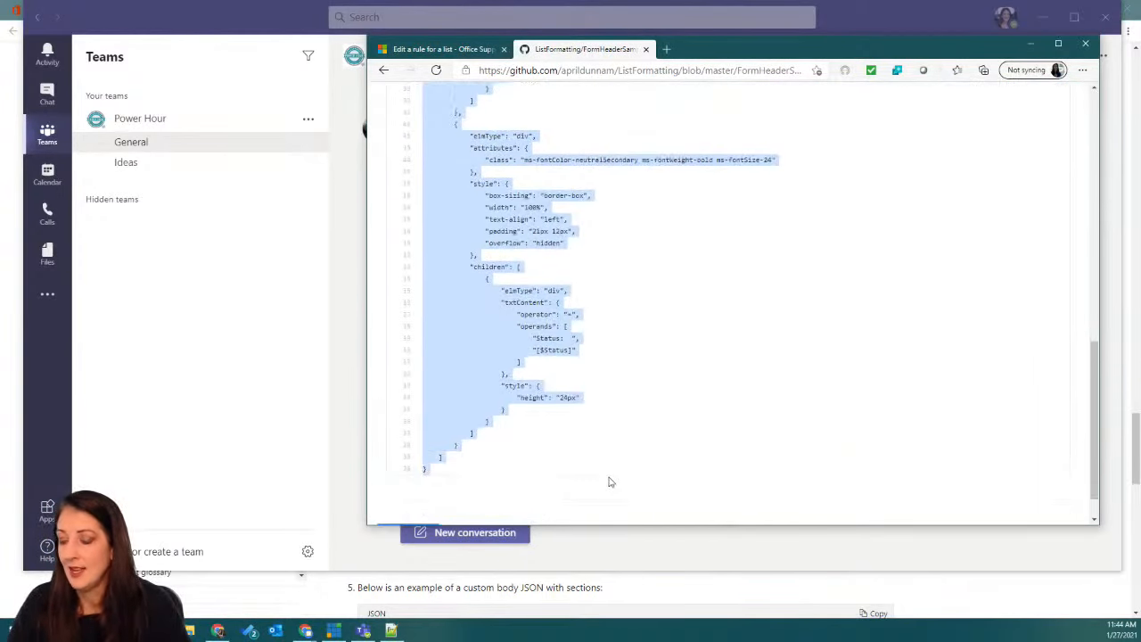
pyautogui.click(1031, 43)
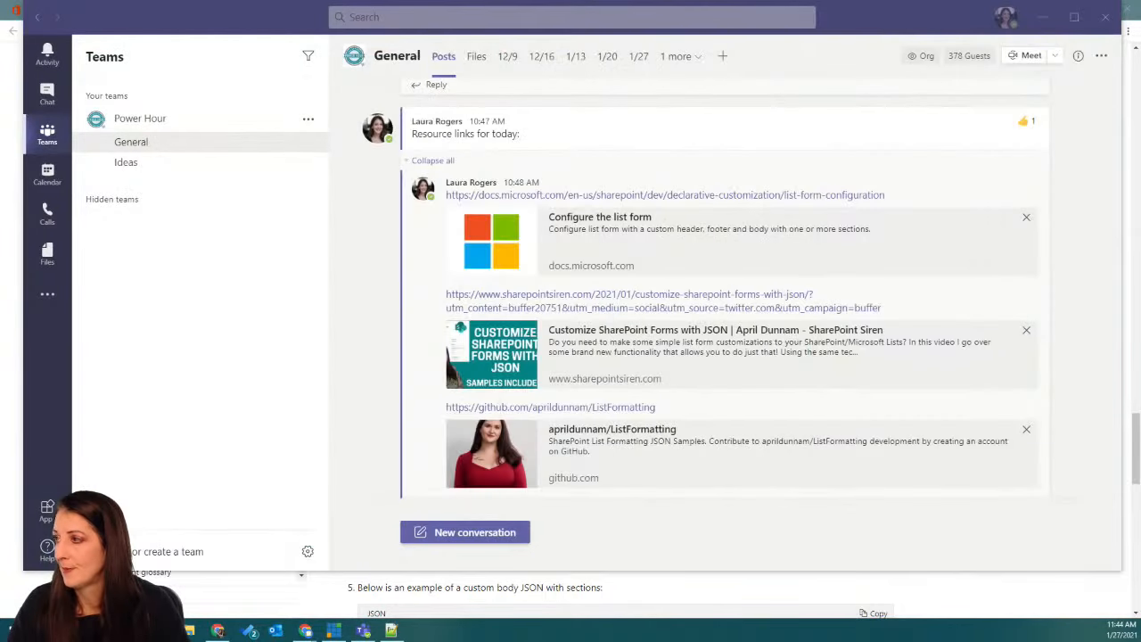
pyautogui.click(1042, 15)
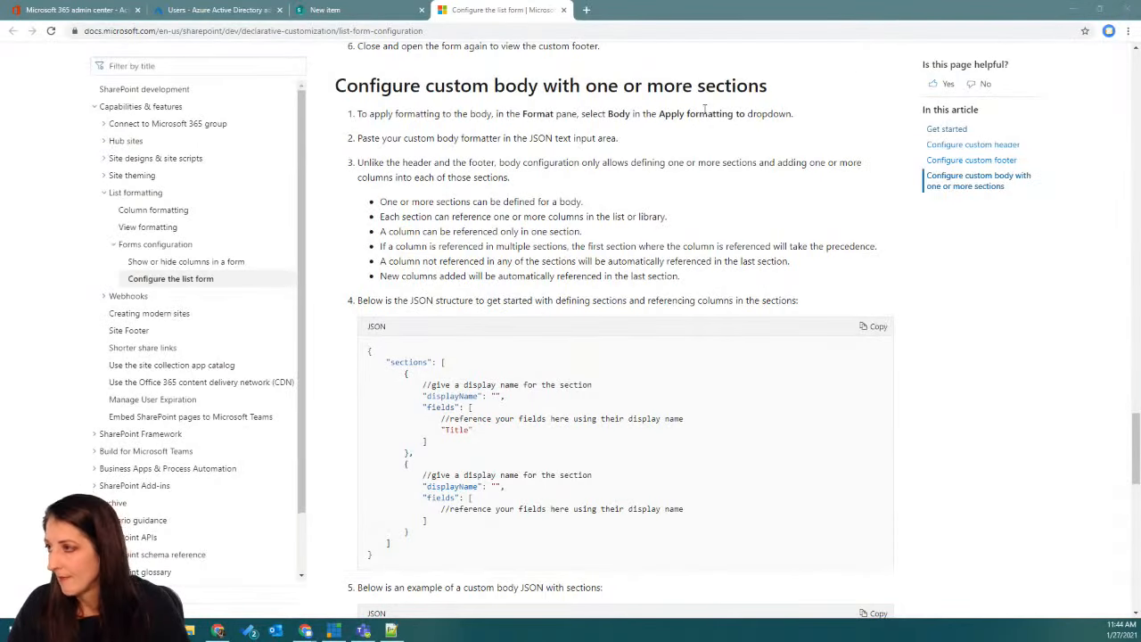
# Step: Replace the form's header JSON with the copied FormHeaderSample code, delete the trailing GitHub copyright line and preview the form
pyautogui.click(330, 10)
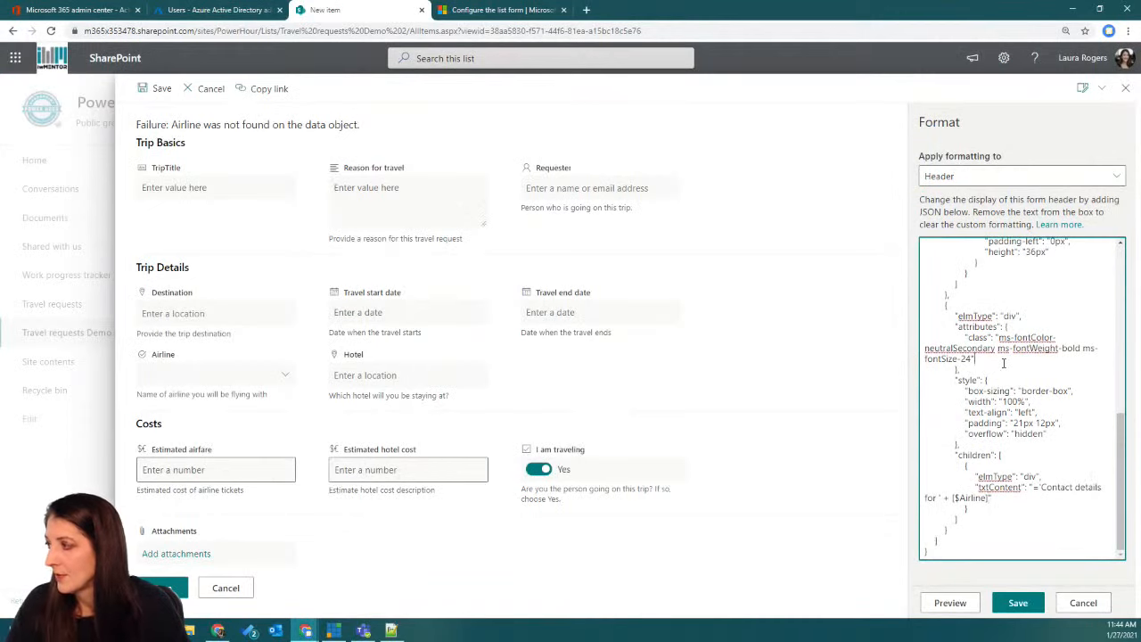
pyautogui.hotkey('ctrl', 'a')
pyautogui.hotkey('ctrl', 'v')
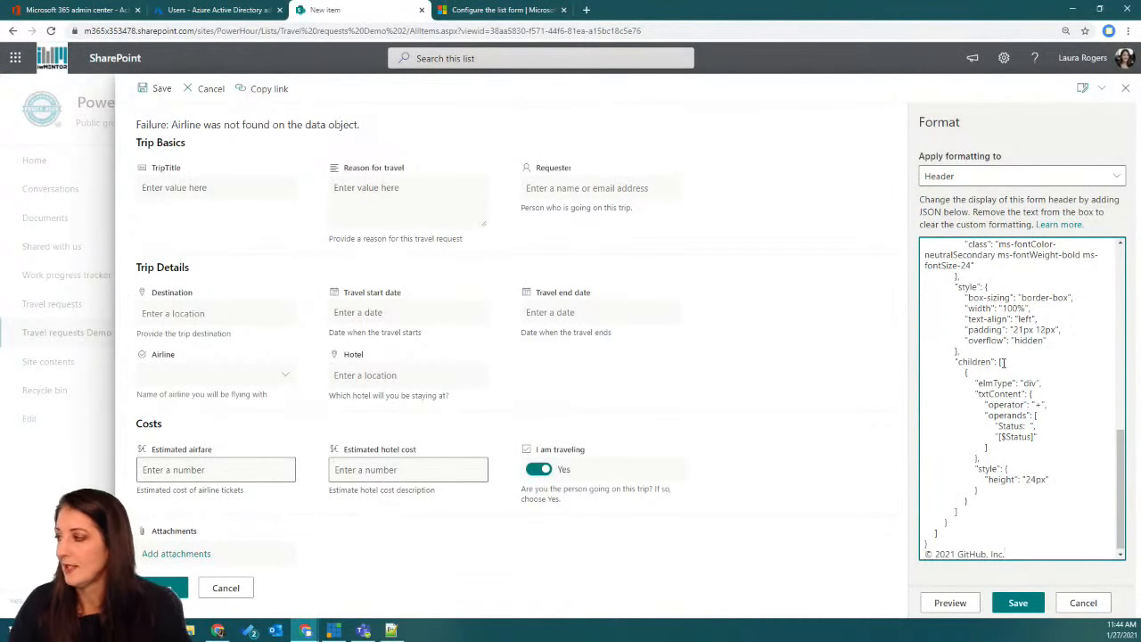
pyautogui.moveTo(1007, 553); pyautogui.dragTo(903, 546)
pyautogui.click(1026, 557)
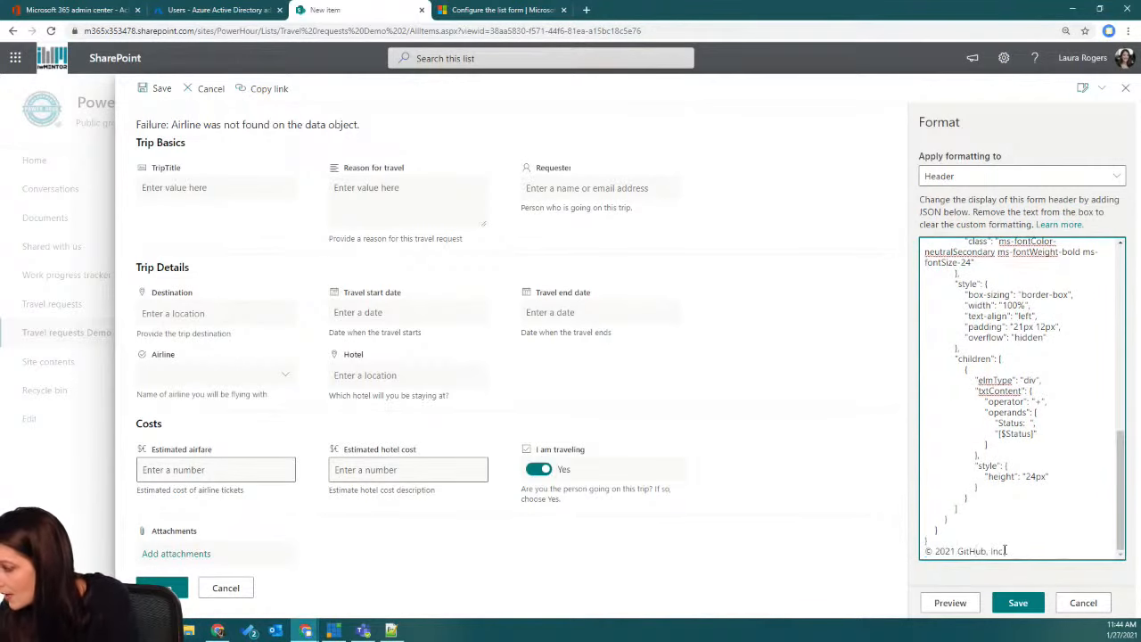
pyautogui.moveTo(1008, 551); pyautogui.dragTo(923, 550)
pyautogui.press('BackSpace')
pyautogui.scroll(10, 1025, 401)
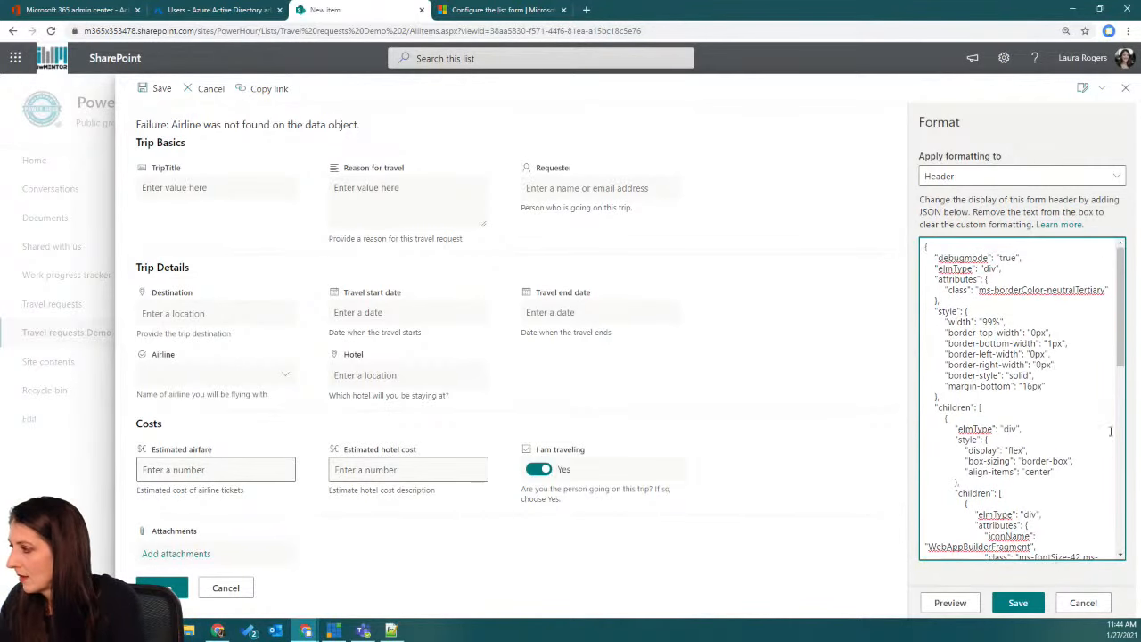
pyautogui.click(951, 604)
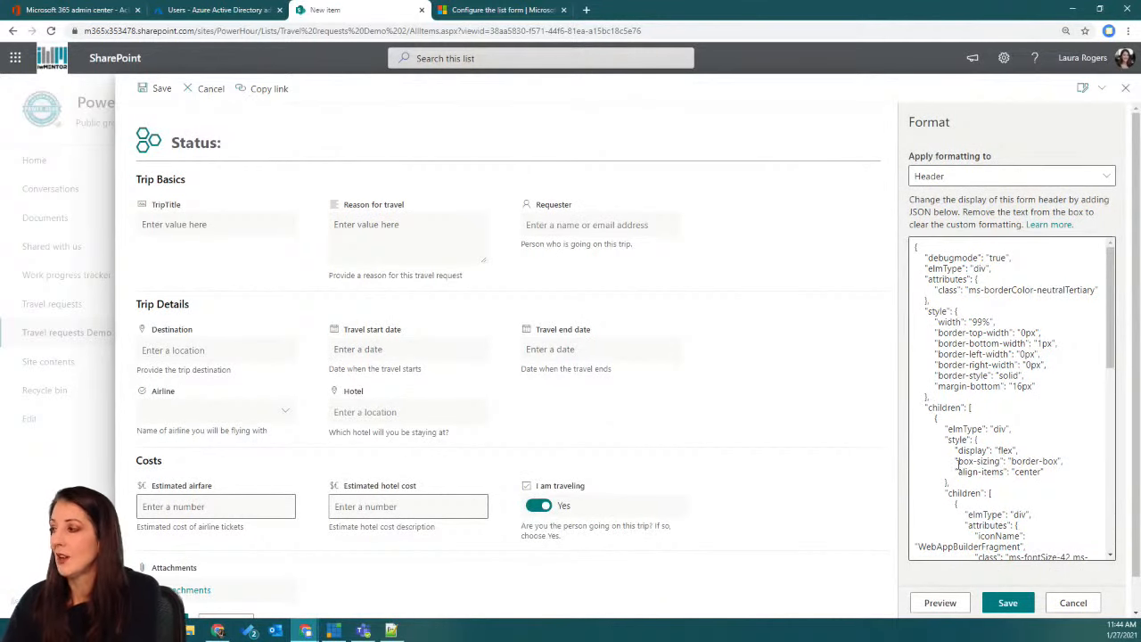
# Step: Change the $Status field reference in the header JSON's operands to $Airline and save the formatting
pyautogui.scroll(-10, 994, 480)
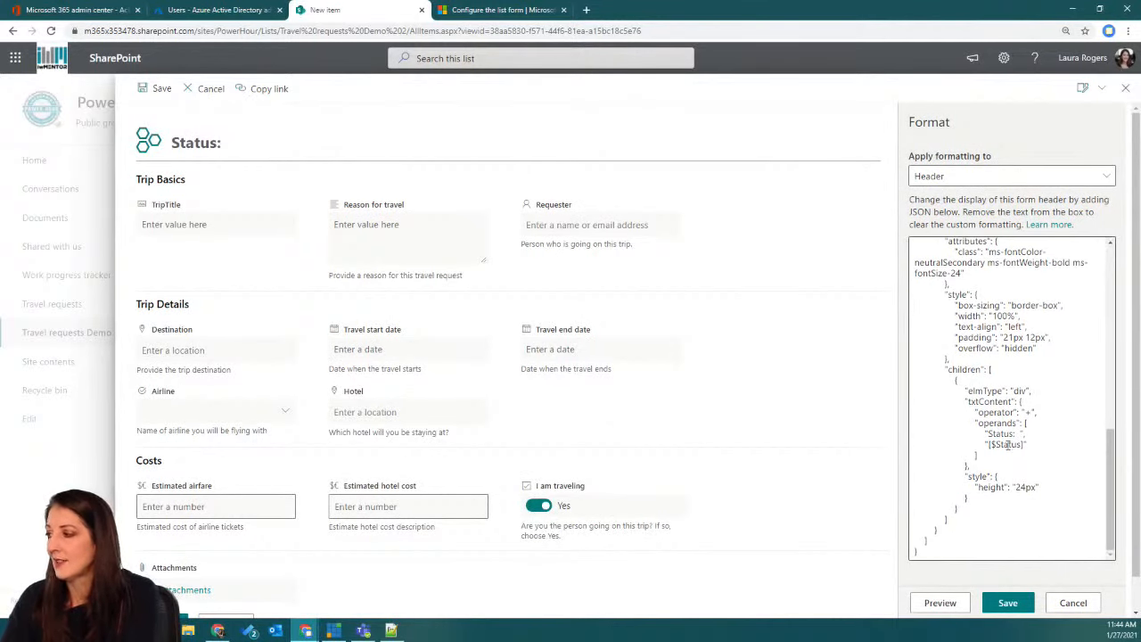
pyautogui.moveTo(994, 444); pyautogui.dragTo(1017, 448)
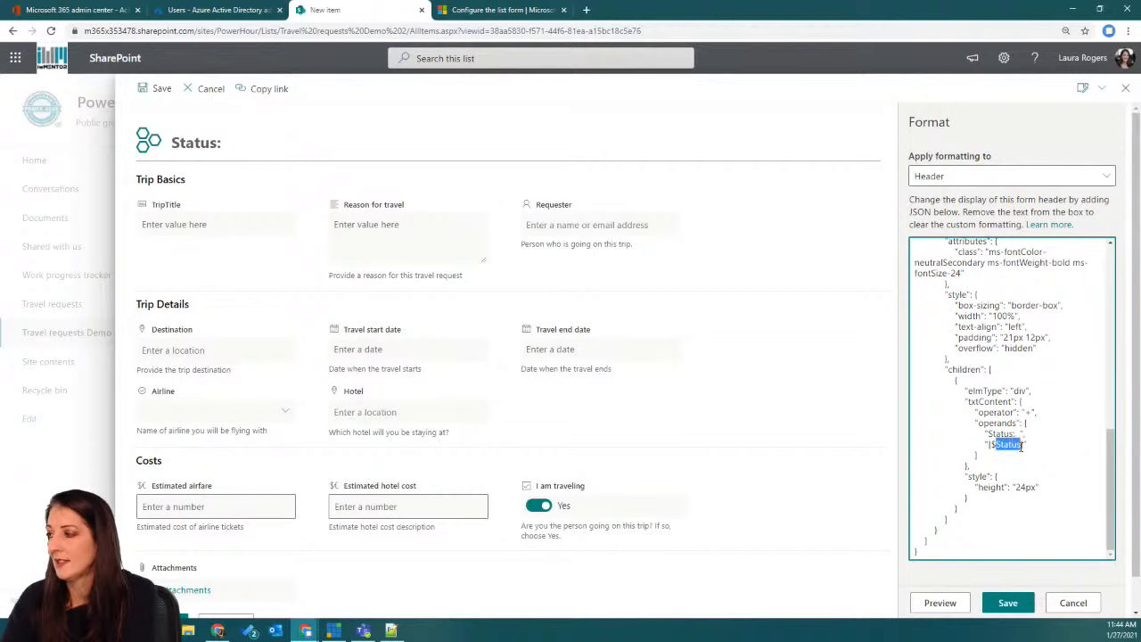
pyautogui.write('Airline')
pyautogui.click(1007, 602)
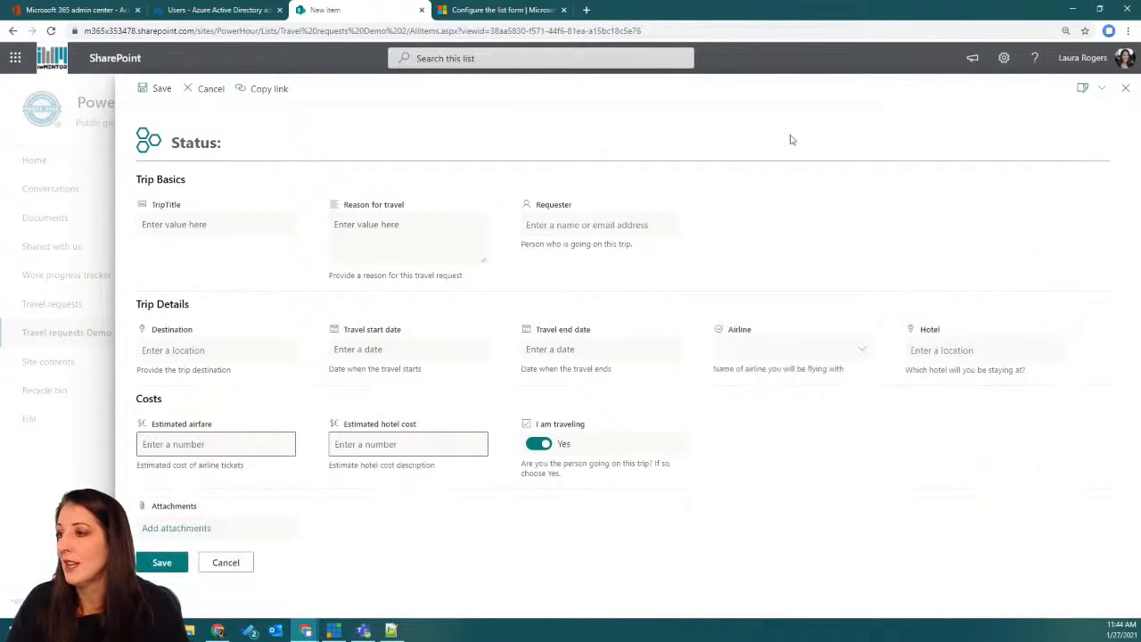
# Step: Reopen the form's layout configuration and choose Alaska Air as the airline to test the header's field reference
pyautogui.click(1084, 88)
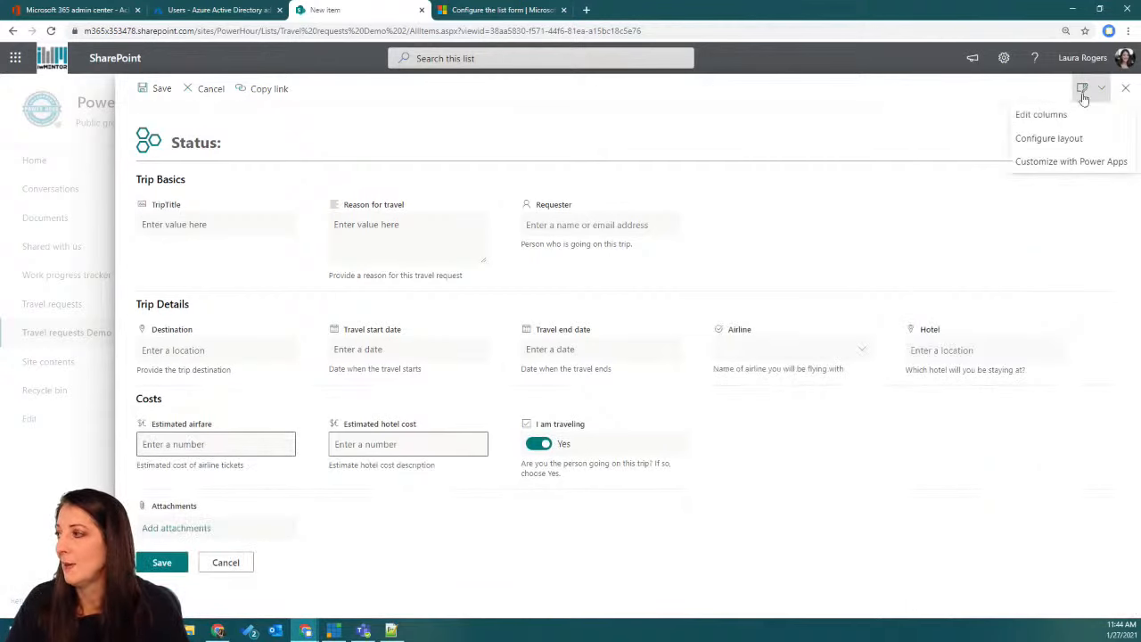
pyautogui.click(1057, 138)
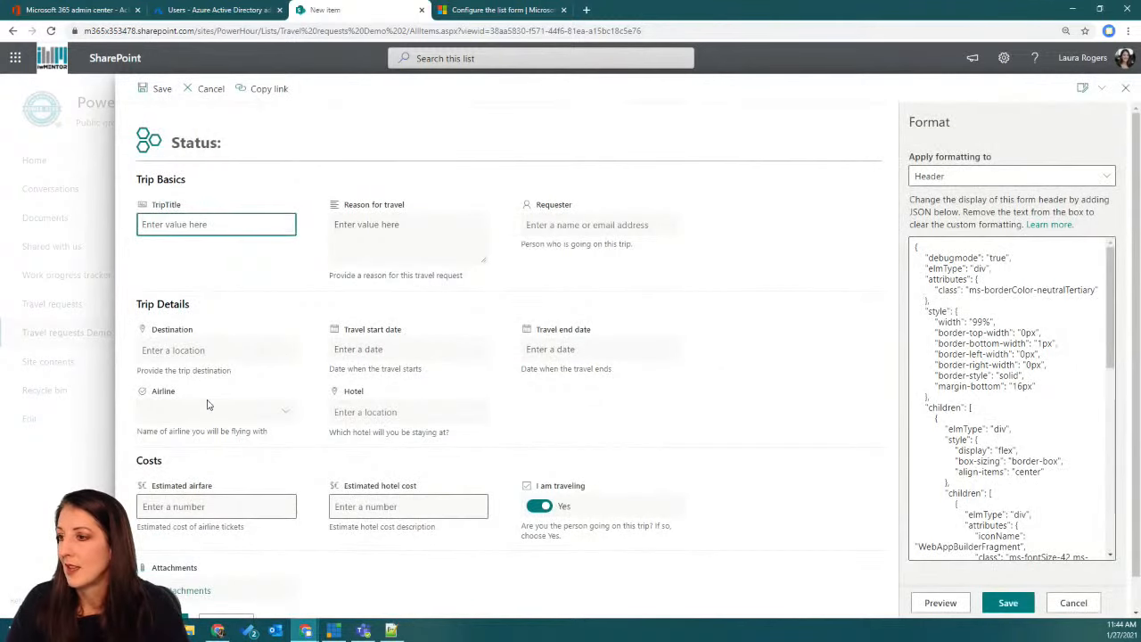
pyautogui.click(286, 412)
pyautogui.click(194, 454)
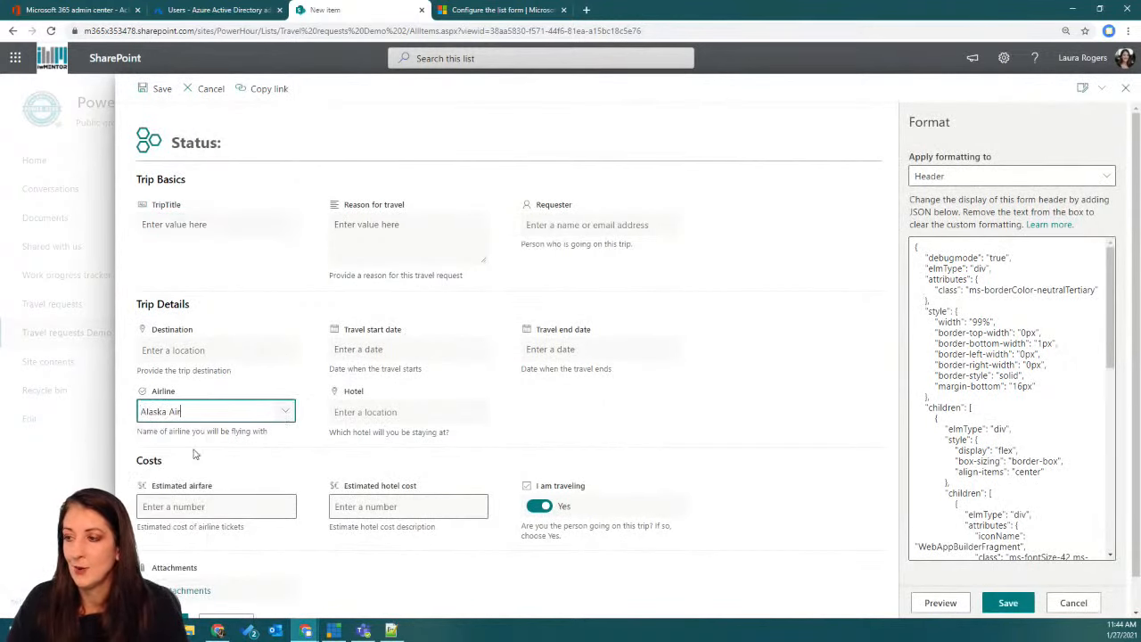
pyautogui.press('Tab')
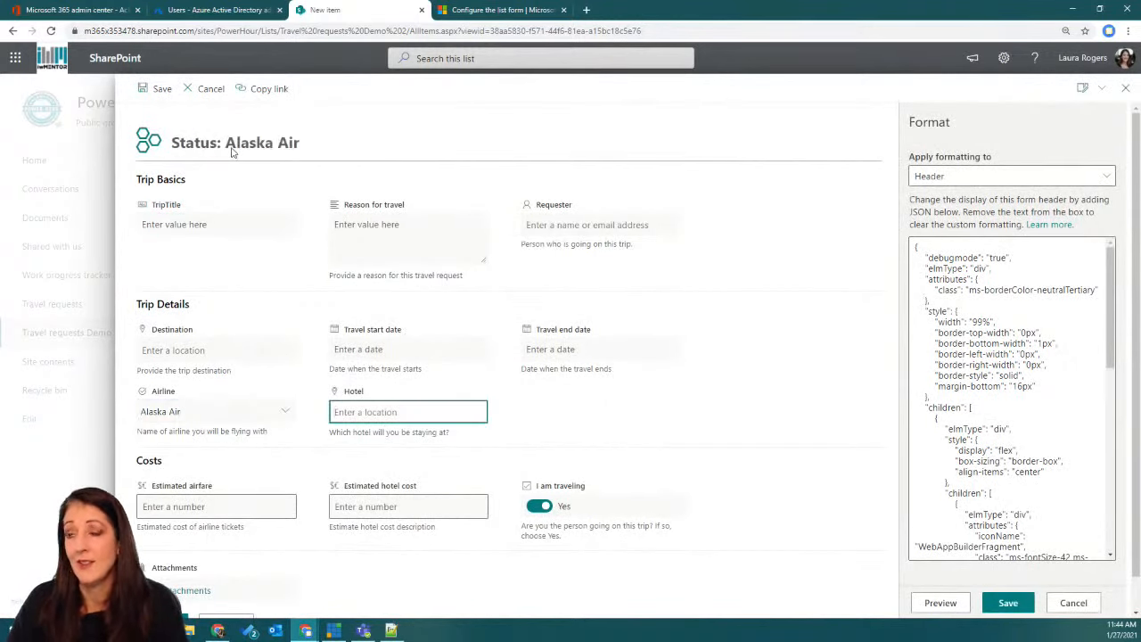
# Step: Change the Status label text in the header JSON's operands to Airline and preview the form
pyautogui.scroll(-10, 998, 491)
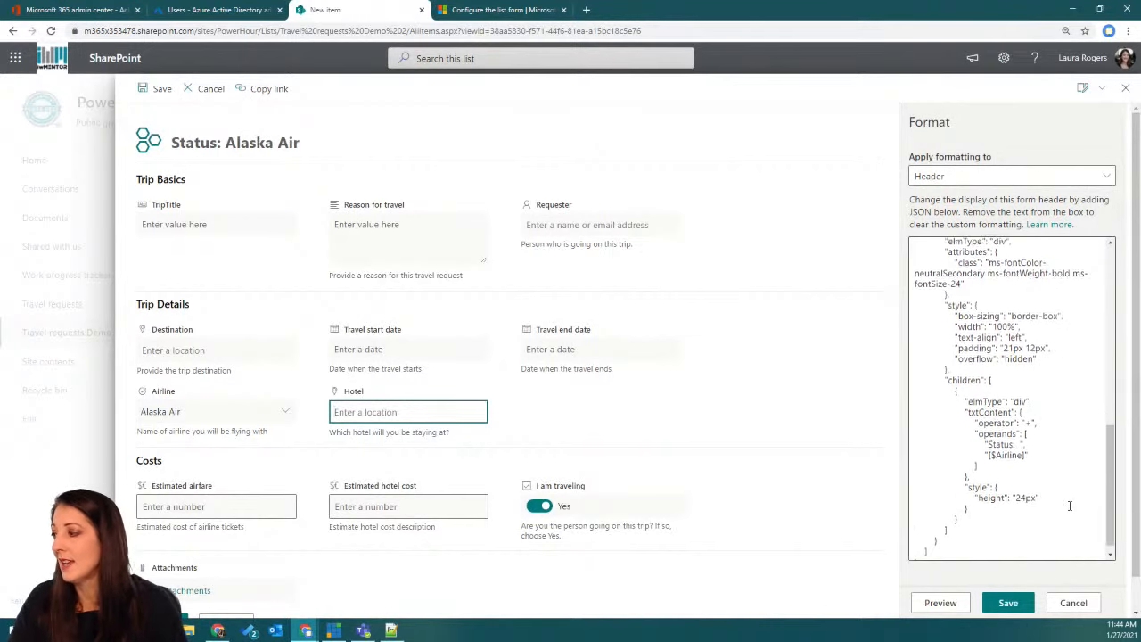
pyautogui.doubleClick(999, 434)
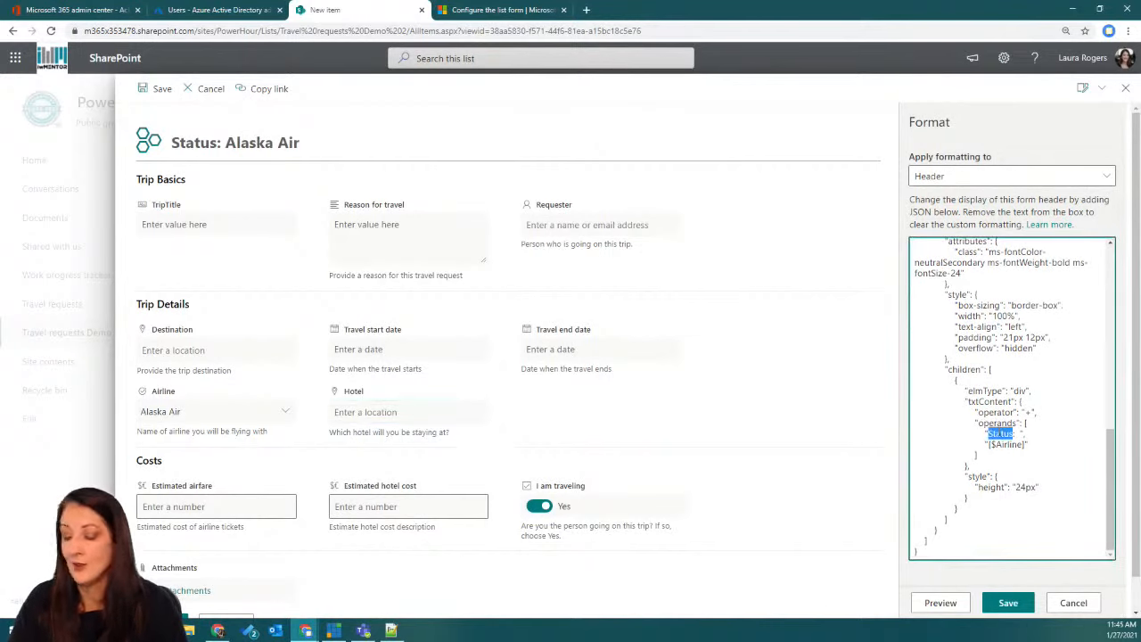
pyautogui.write('Airline')
pyautogui.click(940, 602)
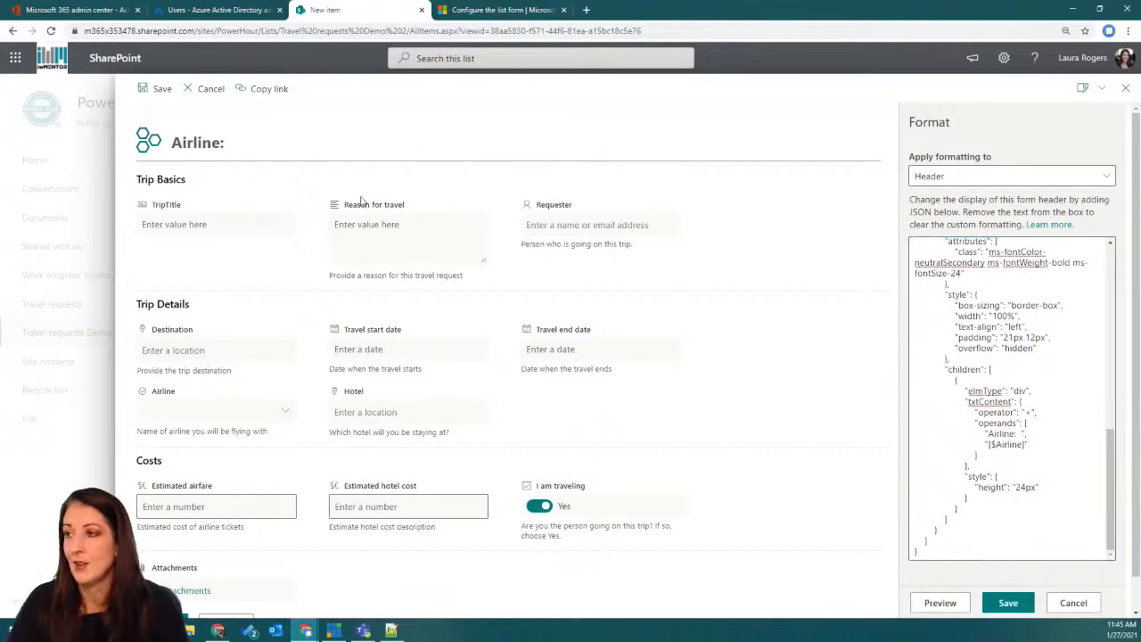
# Step: Test the relabelled header by choosing Alaska Air in the form's Airline field
pyautogui.click(279, 415)
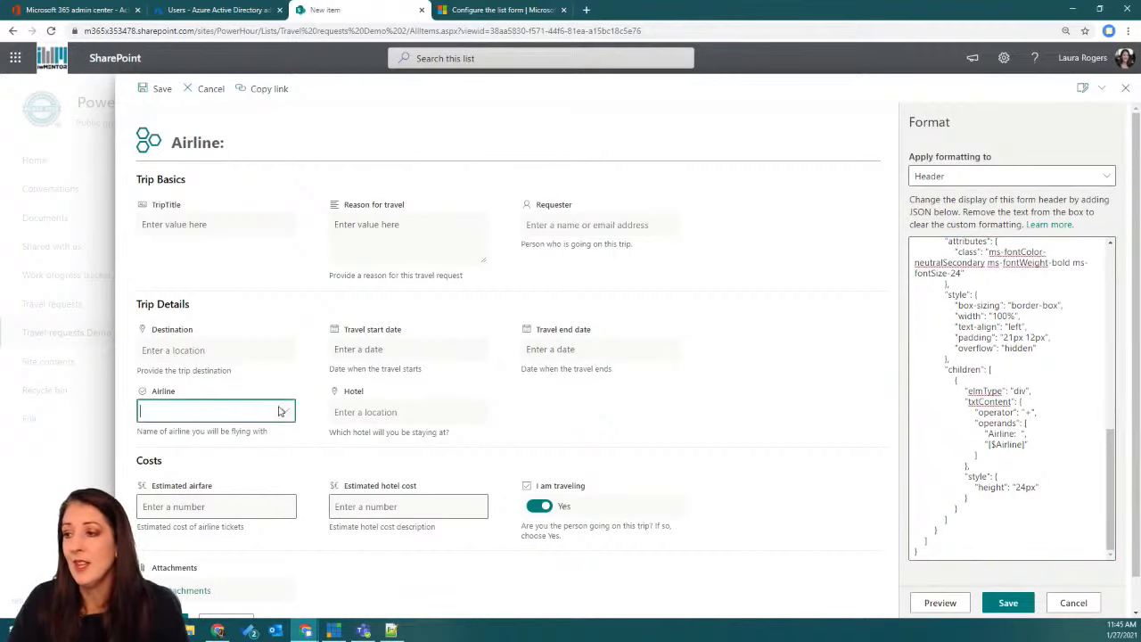
pyautogui.click(165, 454)
pyautogui.press('Tab')
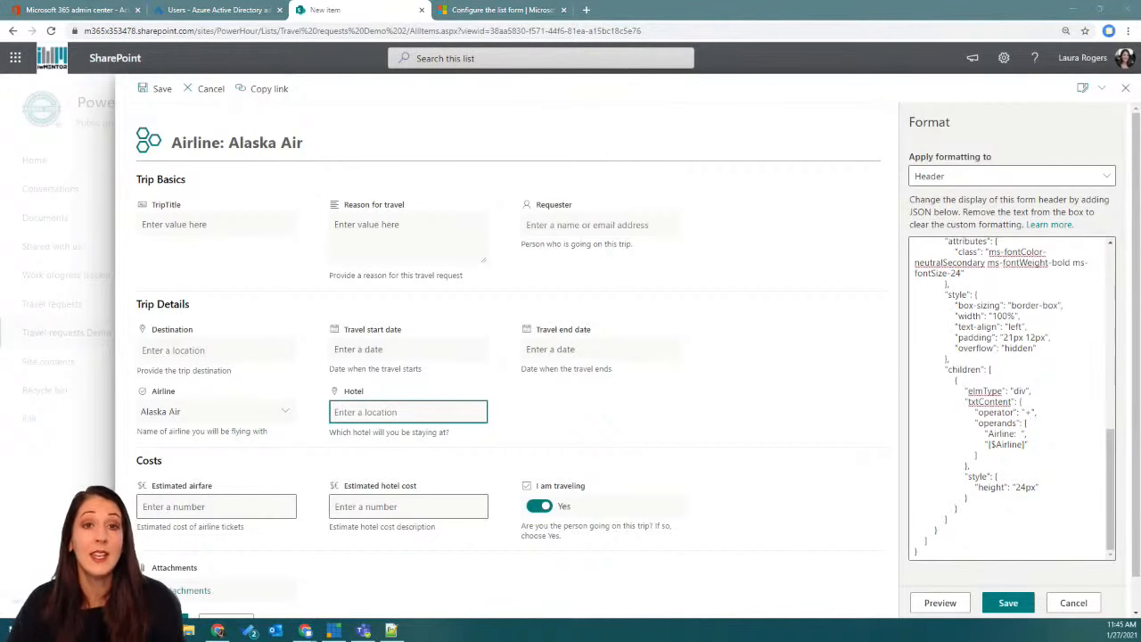
# Step: Switch to Teams, find the uifabricicons.azurewebsites.net link among the resource links, and return to the SharePoint form
pyautogui.hotkey('alt', 'Tab')
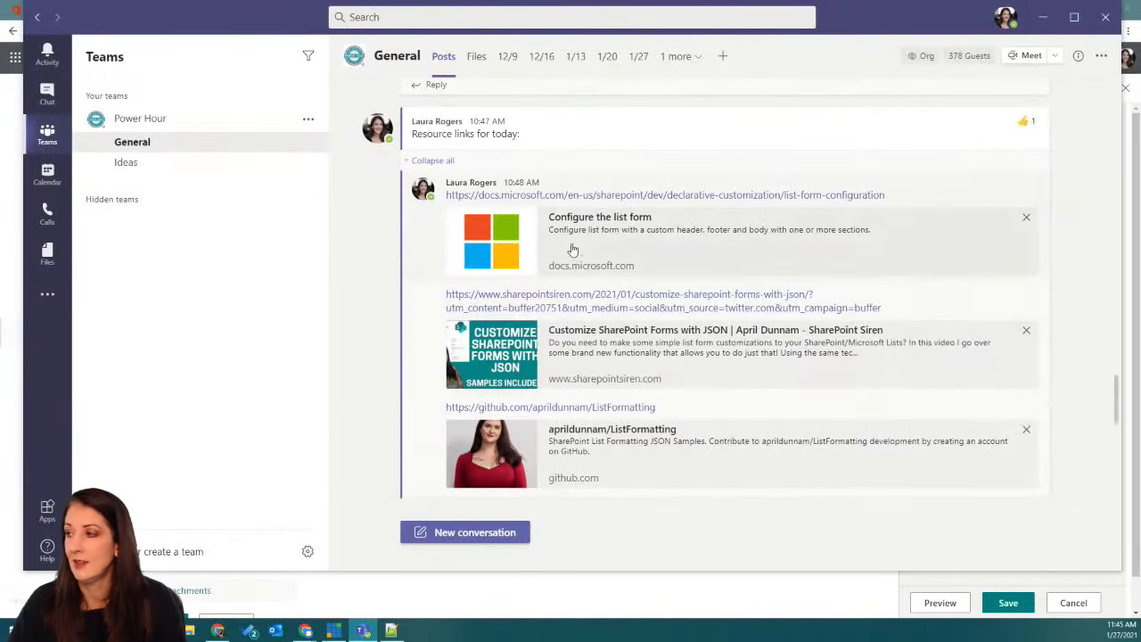
pyautogui.scroll(-5, 607, 374)
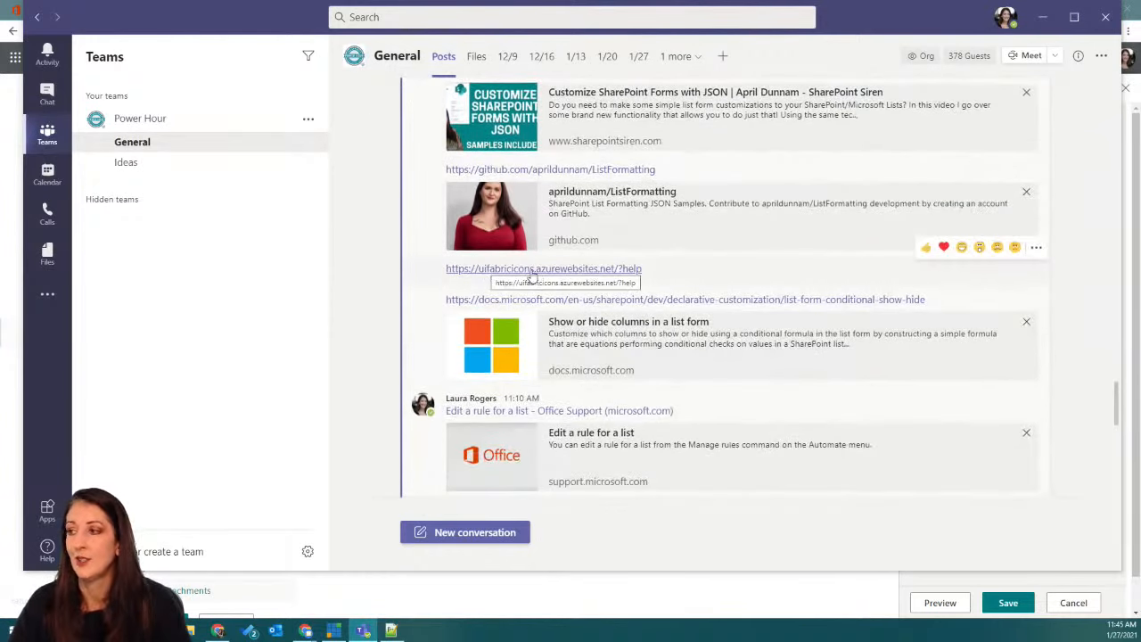
pyautogui.hotkey('alt', 'Tab')
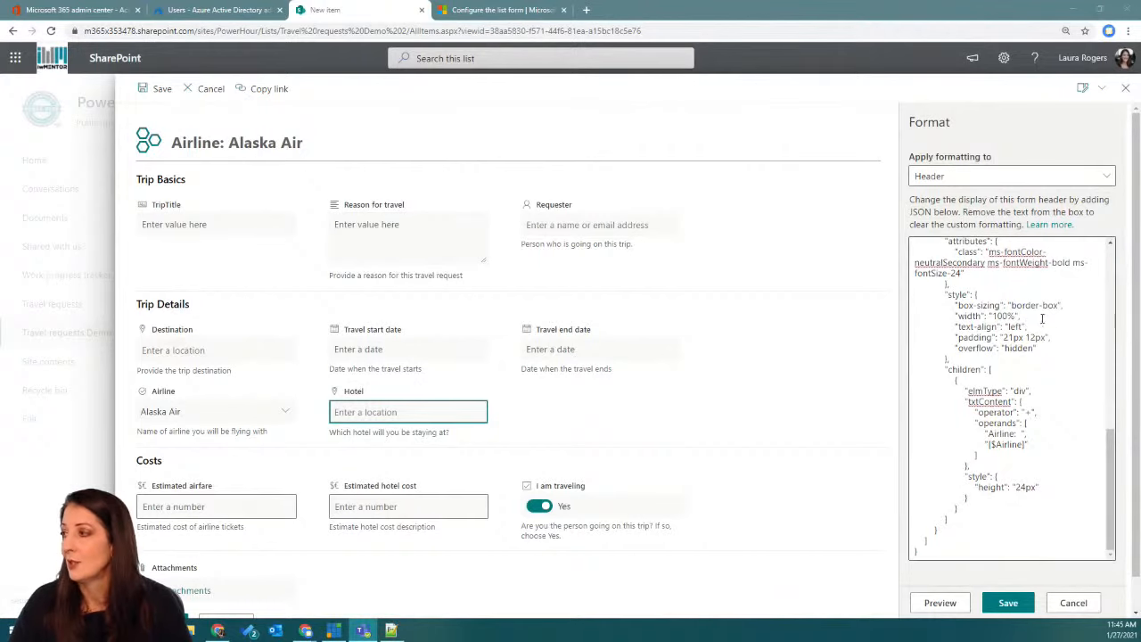
# Step: Locate the iconName attribute in the header JSON and highlight its WebAppBuilderFragment value
pyautogui.scroll(10, 1047, 317)
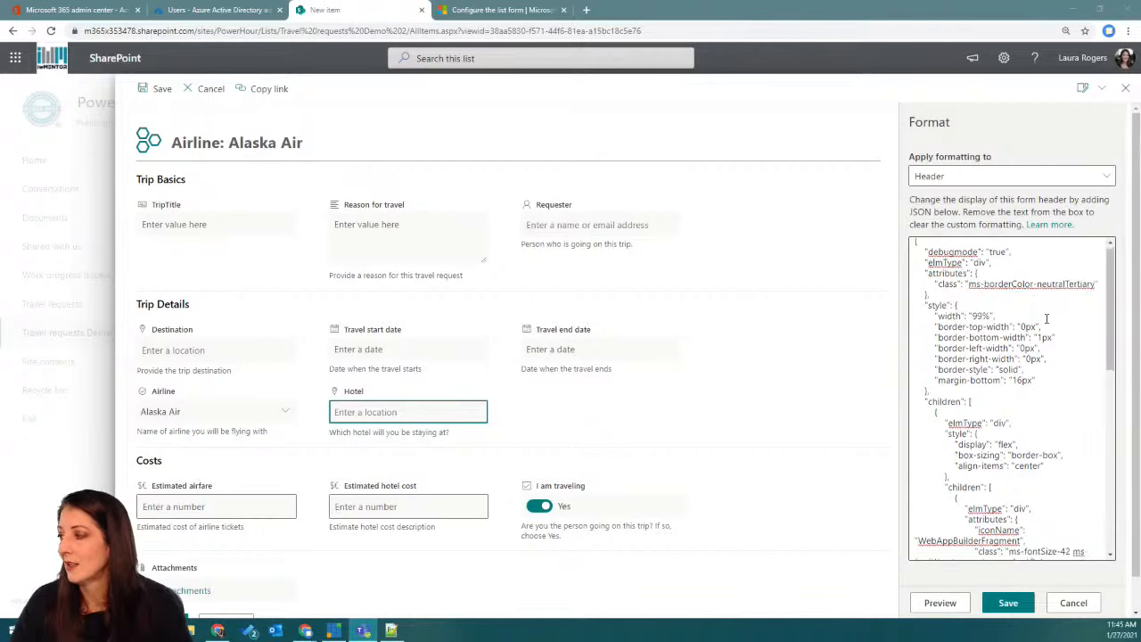
pyautogui.scroll(-4, 1047, 317)
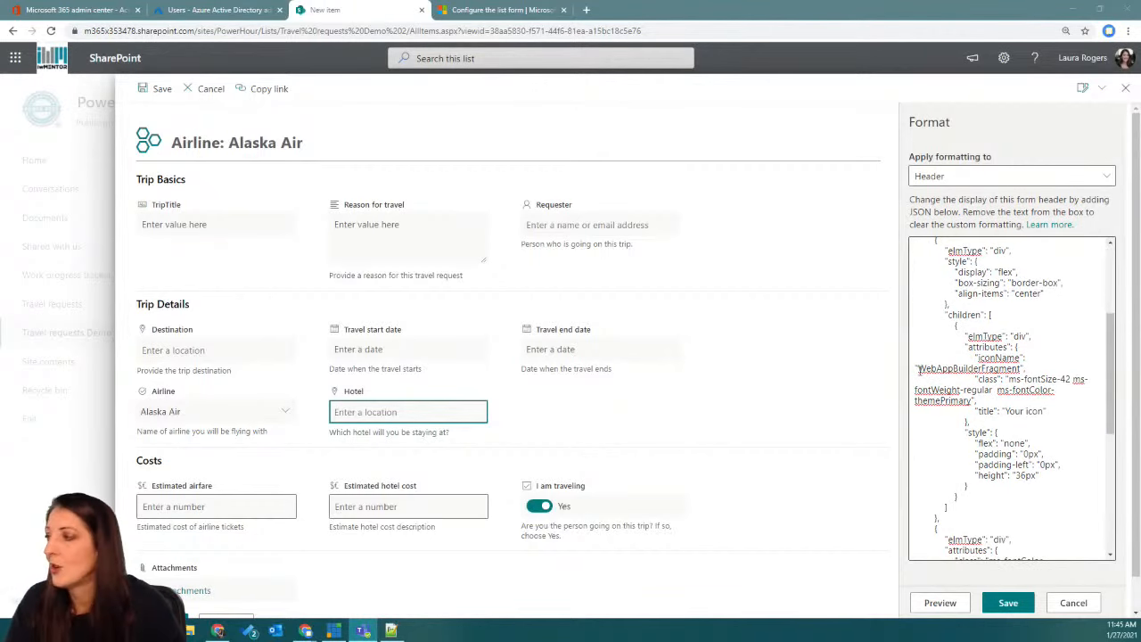
pyautogui.click(919, 369)
pyautogui.moveTo(919, 368); pyautogui.dragTo(1023, 368)
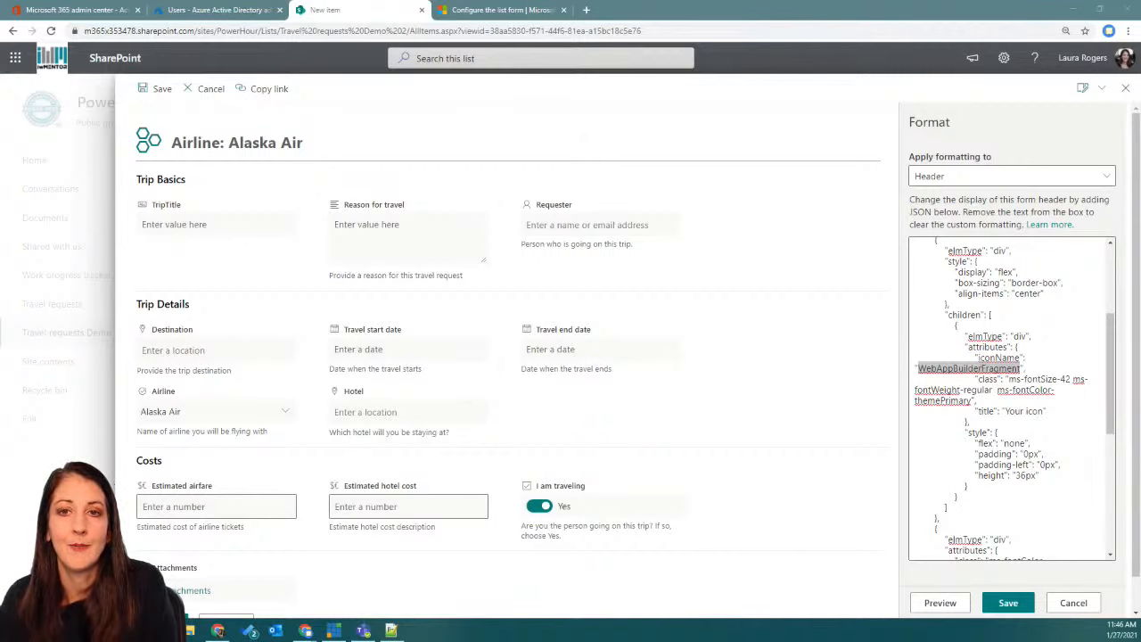
# Step: Bring up the Office UI Fabric Icons site, maximize it, close its help and search the icons for "plane"
pyautogui.moveTo(0, 98); pyautogui.dragTo(505, 81)
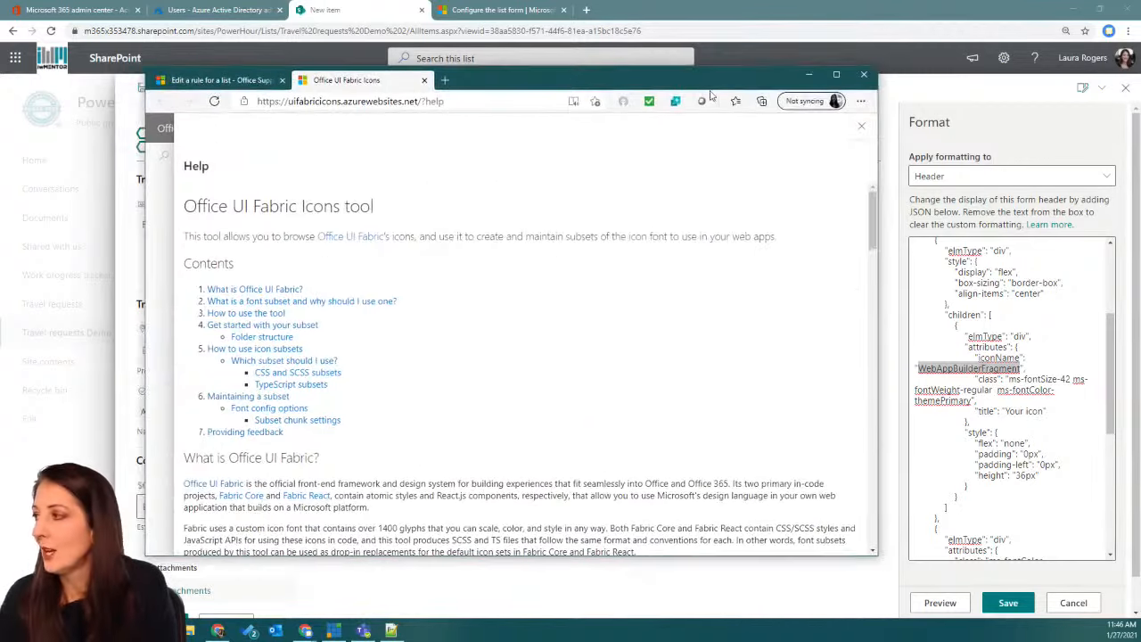
pyautogui.click(835, 79)
pyautogui.click(1126, 58)
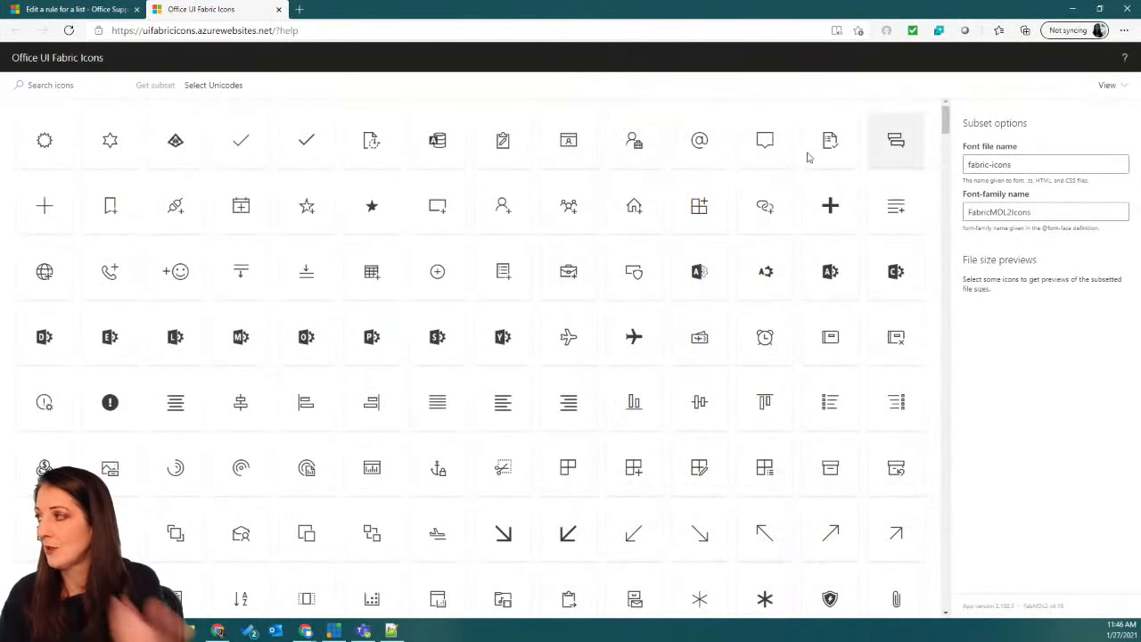
pyautogui.scroll(-3, 427, 447)
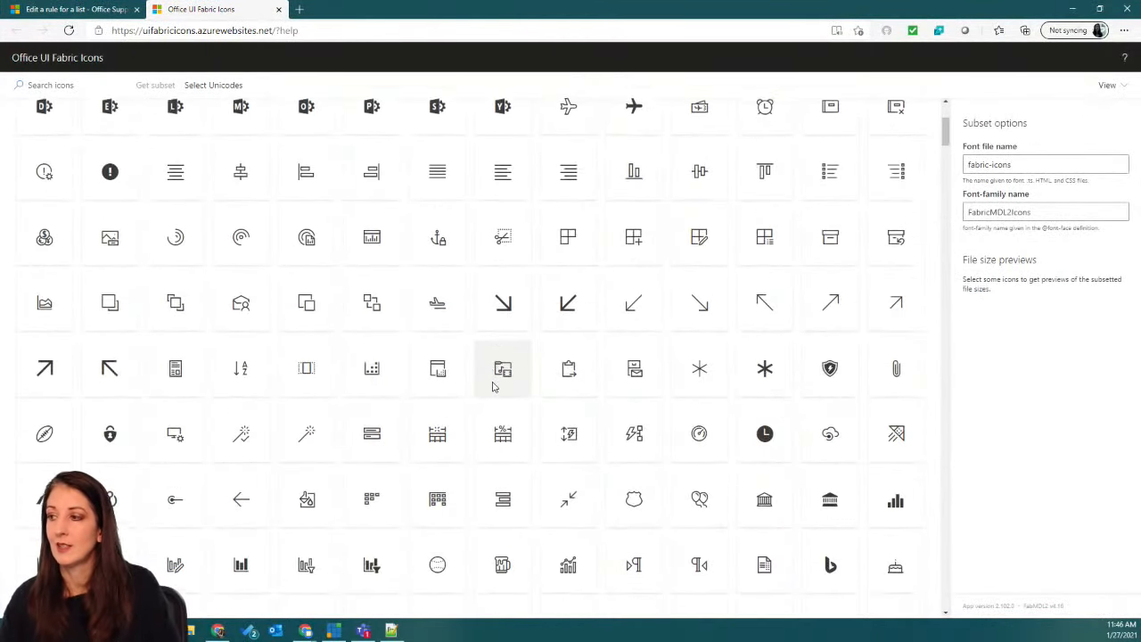
pyautogui.scroll(3, 73, 149)
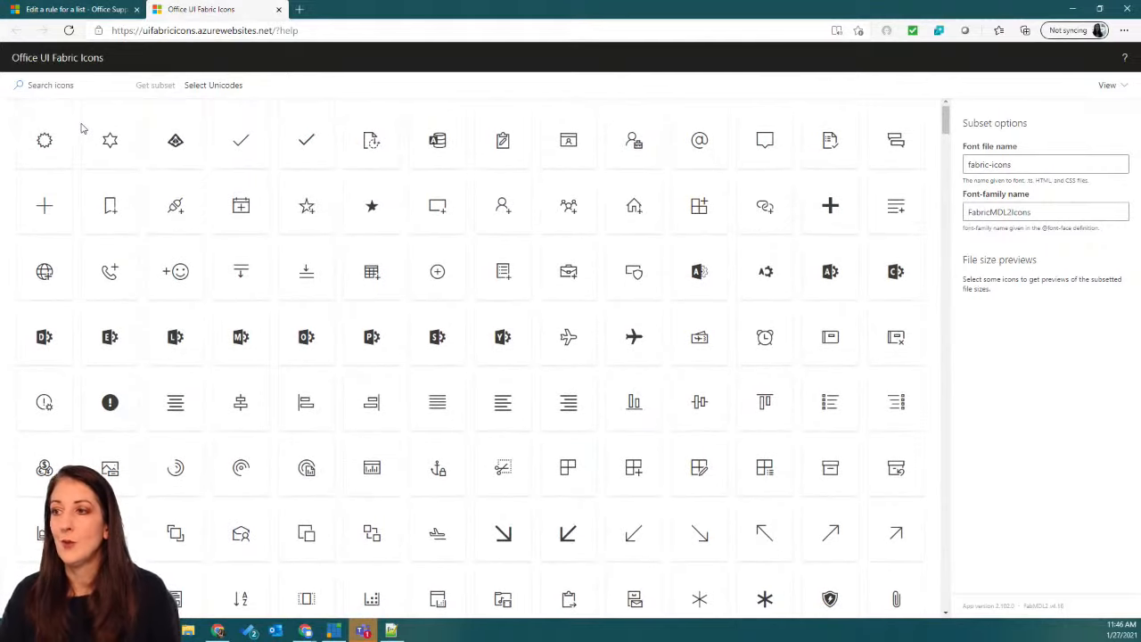
pyautogui.click(105, 86)
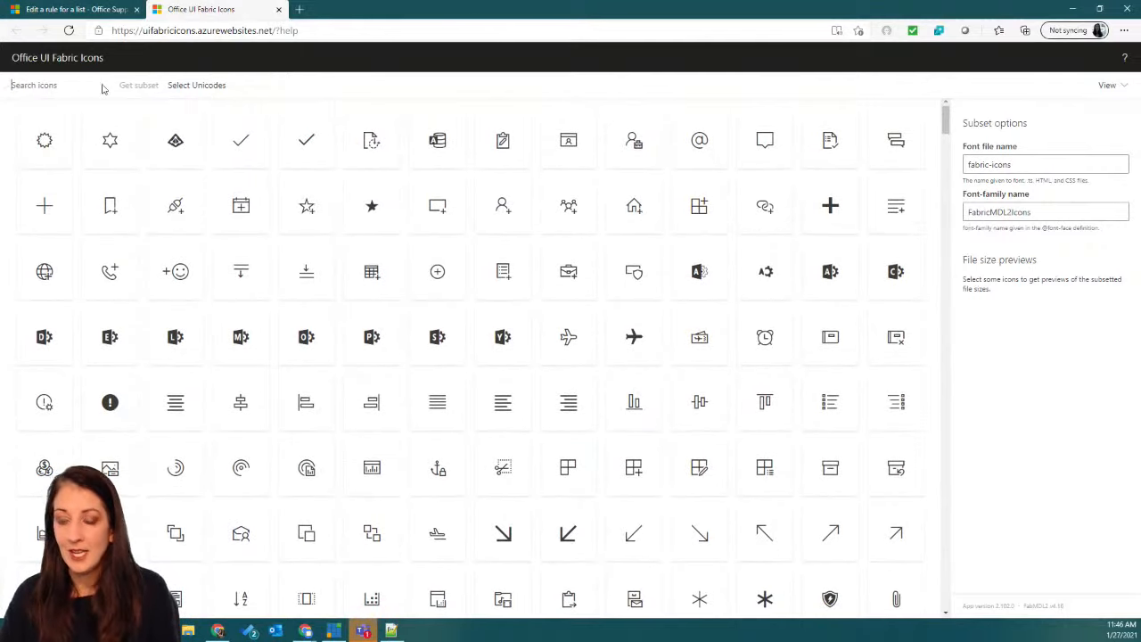
pyautogui.write('plane')
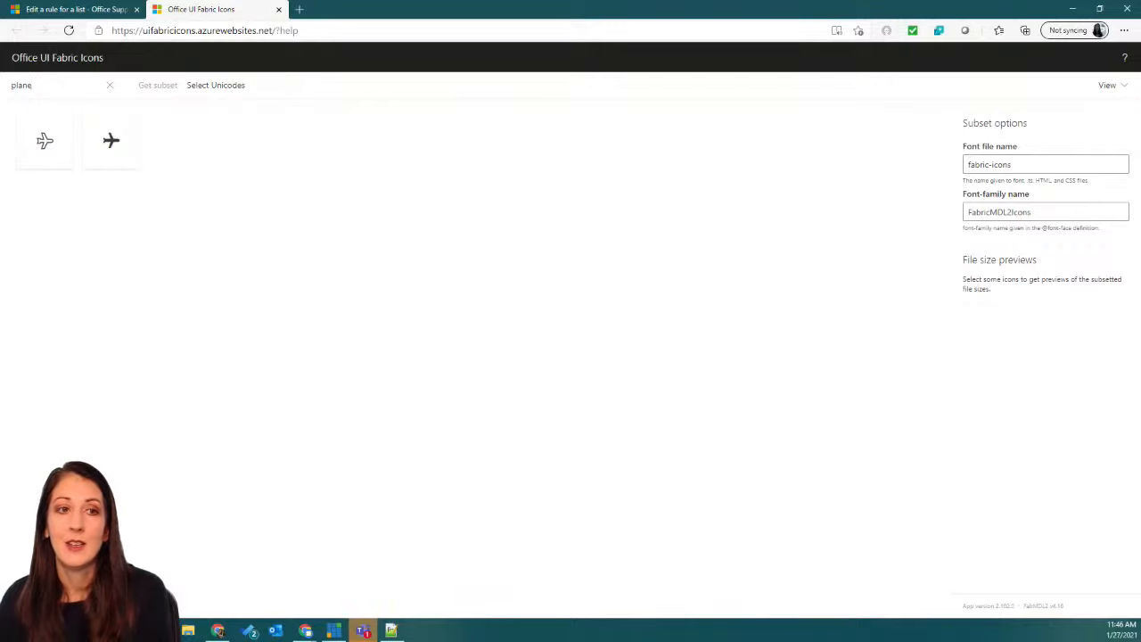
# Step: Return to the SharePoint form, set the header JSON's iconName to AirplaneSolid and preview the form
pyautogui.hotkey('alt', 'Tab')
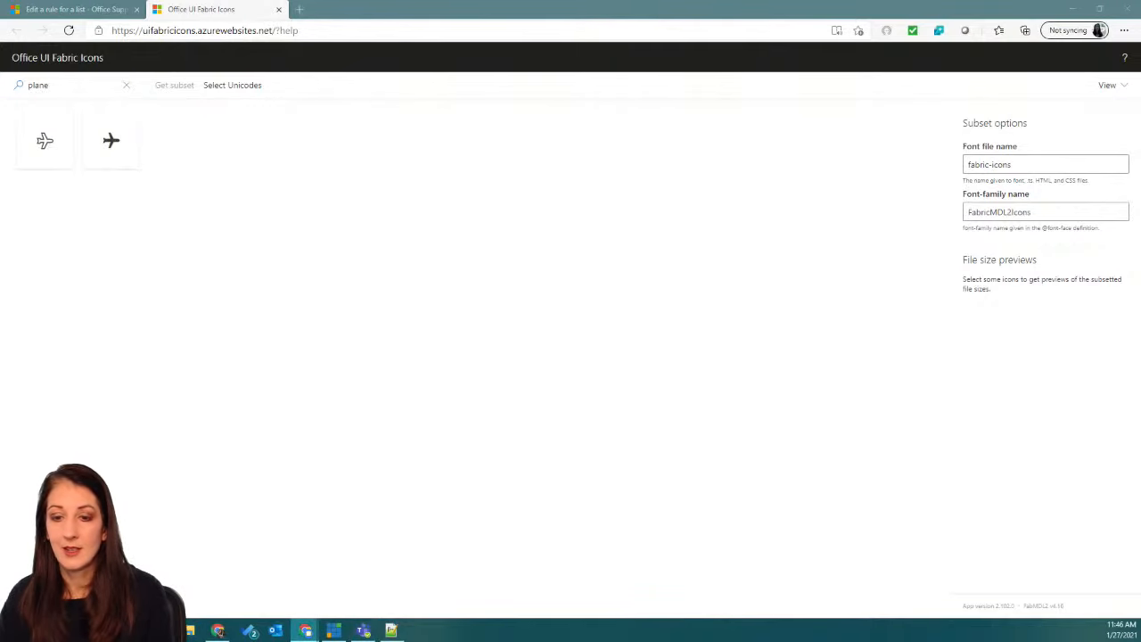
pyautogui.hotkey('alt', 'Tab')
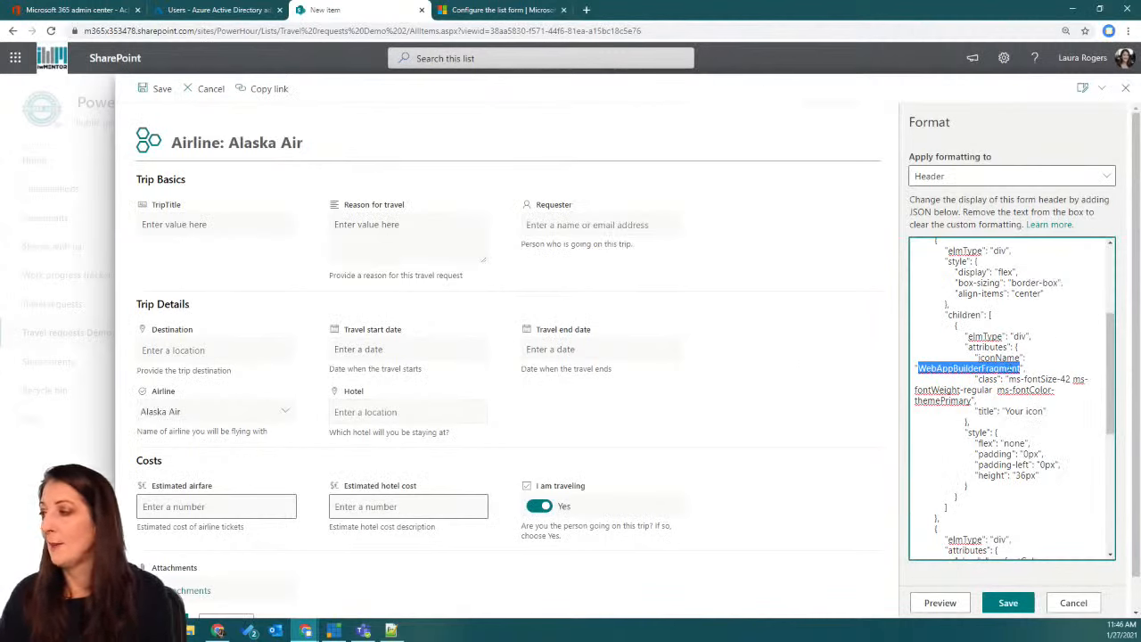
pyautogui.click(935, 368)
pyautogui.moveTo(918, 368); pyautogui.dragTo(1023, 368)
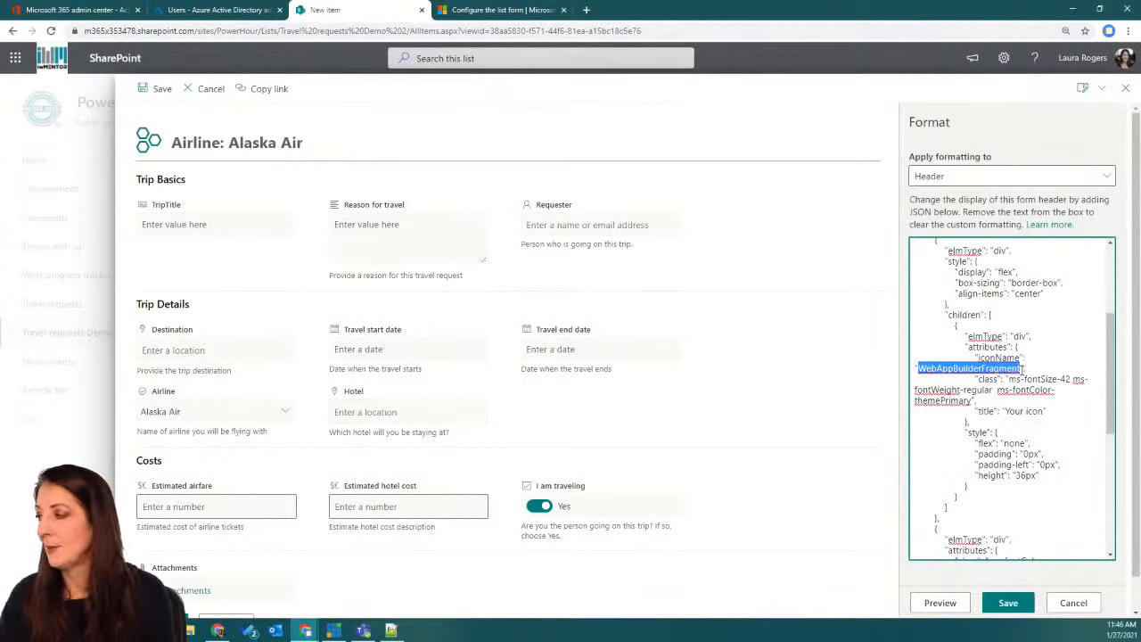
pyautogui.write('Airplane')
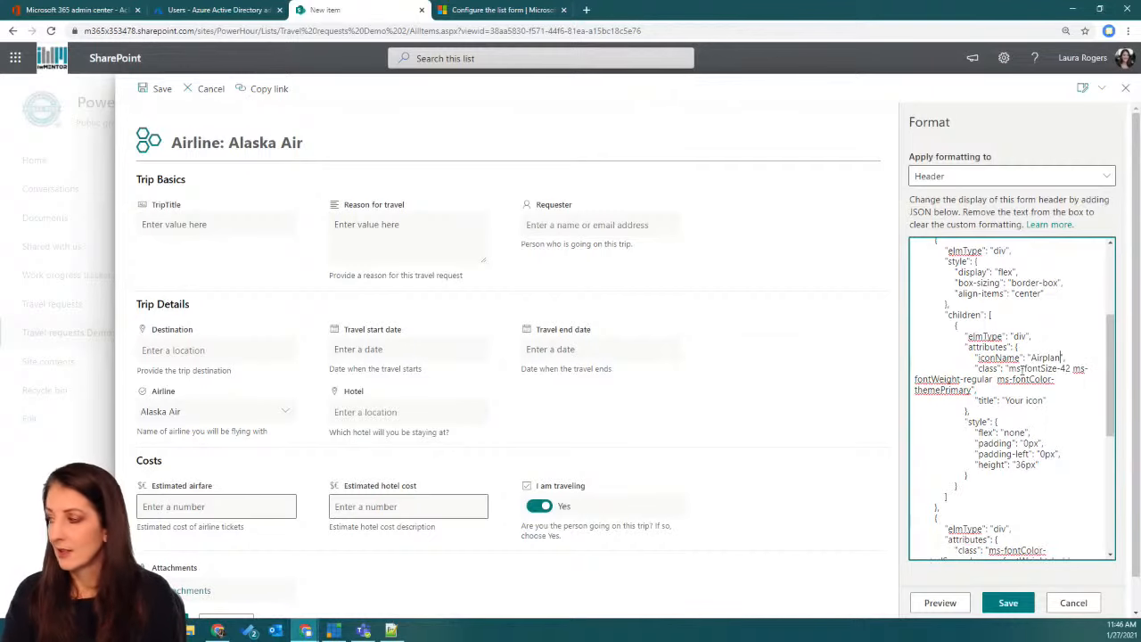
pyautogui.write('Solid')
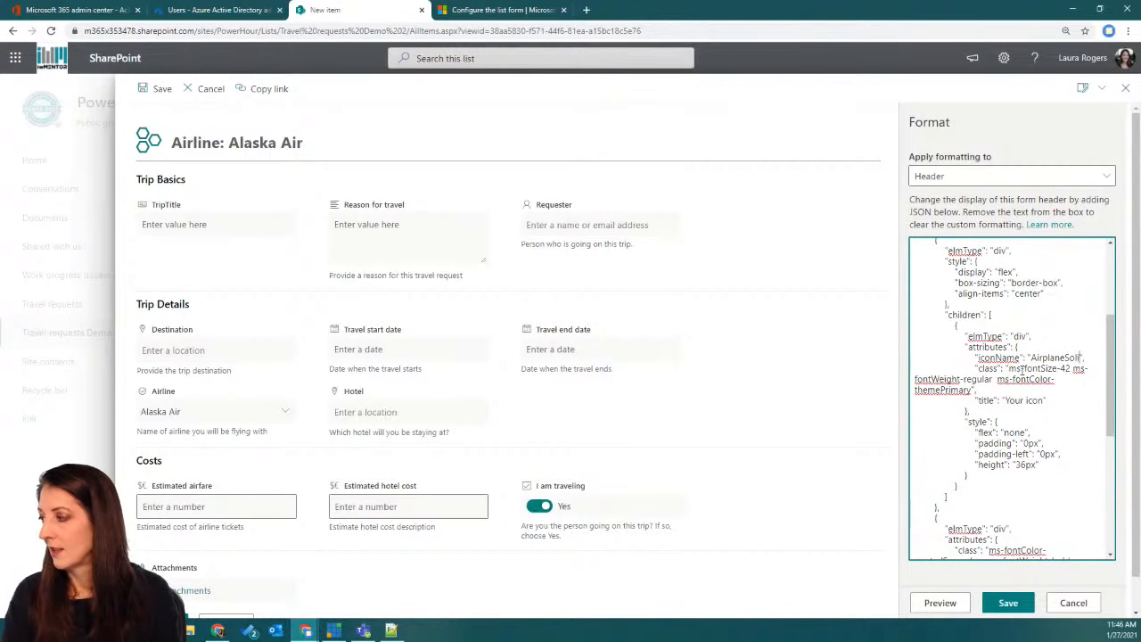
pyautogui.click(927, 603)
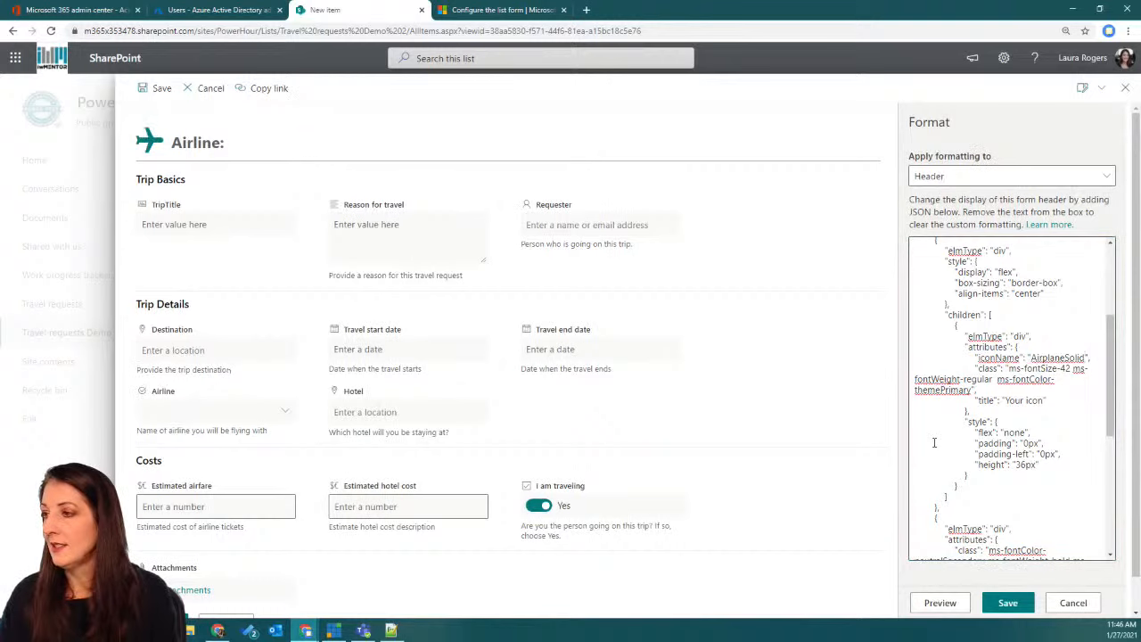
# Step: Change the header JSON's iconName to Airplanesolid, preview the form and save the header formatting
pyautogui.click(1069, 358)
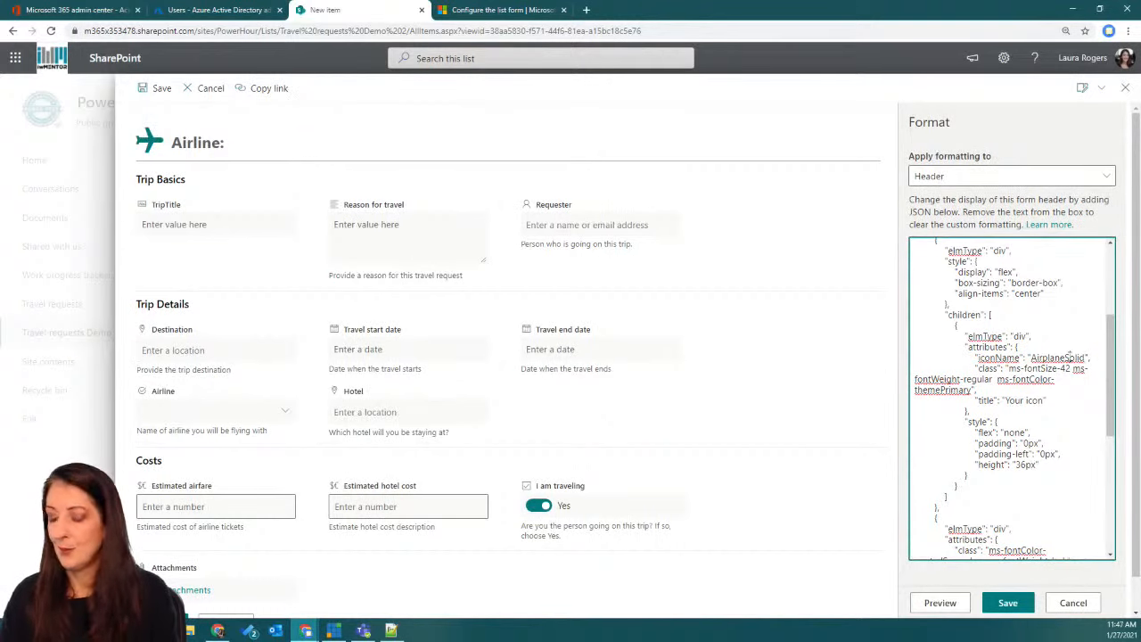
pyautogui.press('BackSpace')
pyautogui.write('s')
pyautogui.click(945, 611)
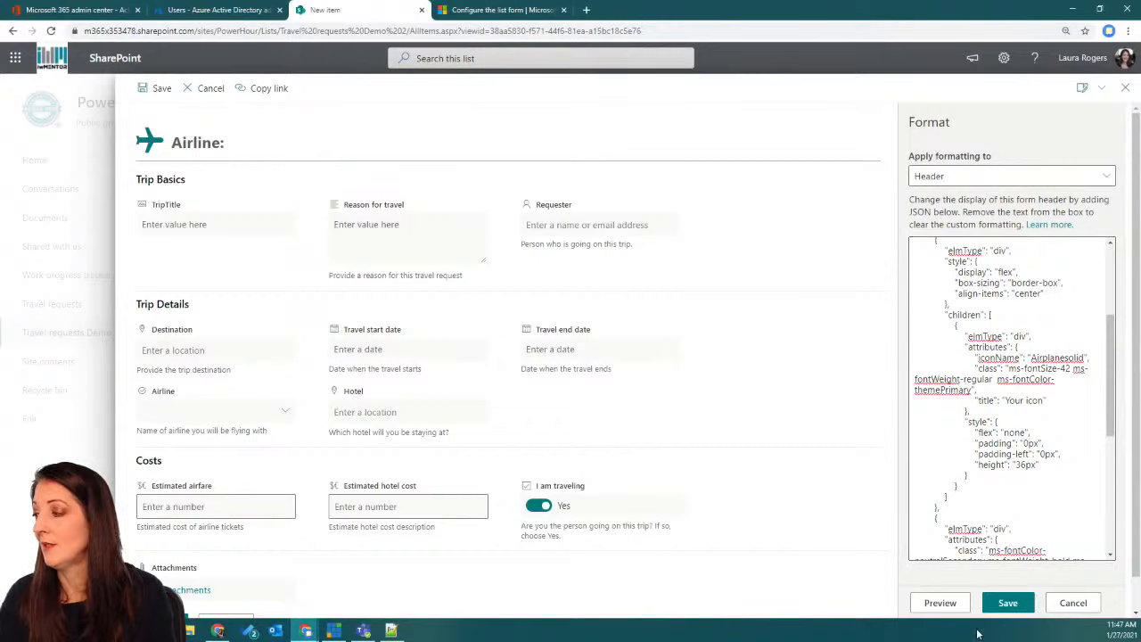
pyautogui.click(1007, 604)
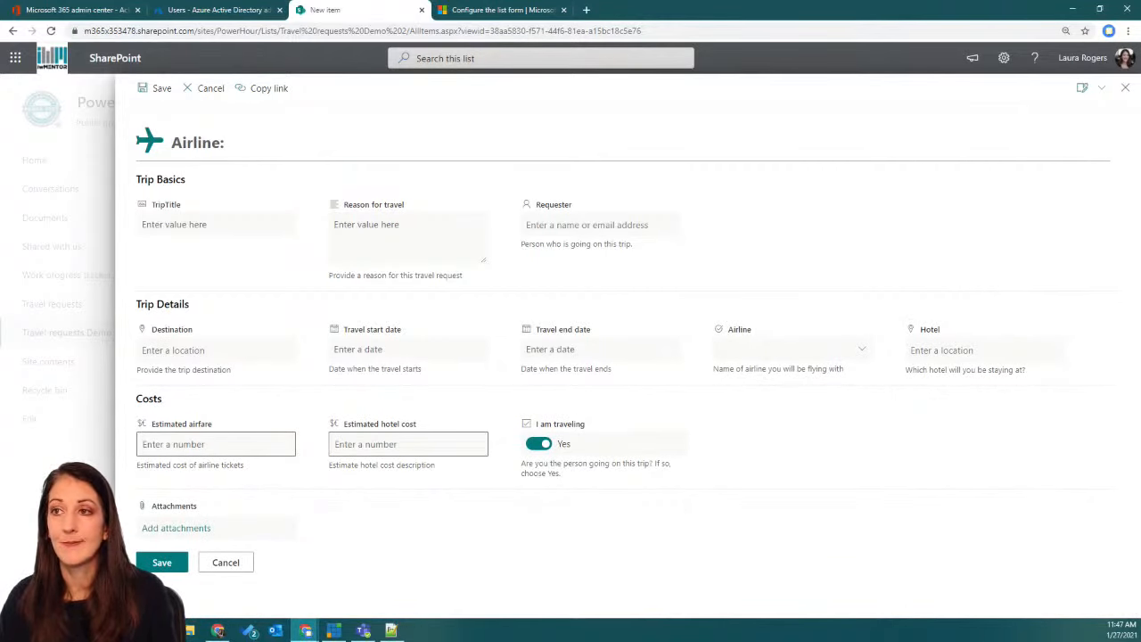
# Step: Reopen the form's layout configuration, review the header JSON down to the Airline operands and close the new item form
pyautogui.hotkey('alt', 'Tab')
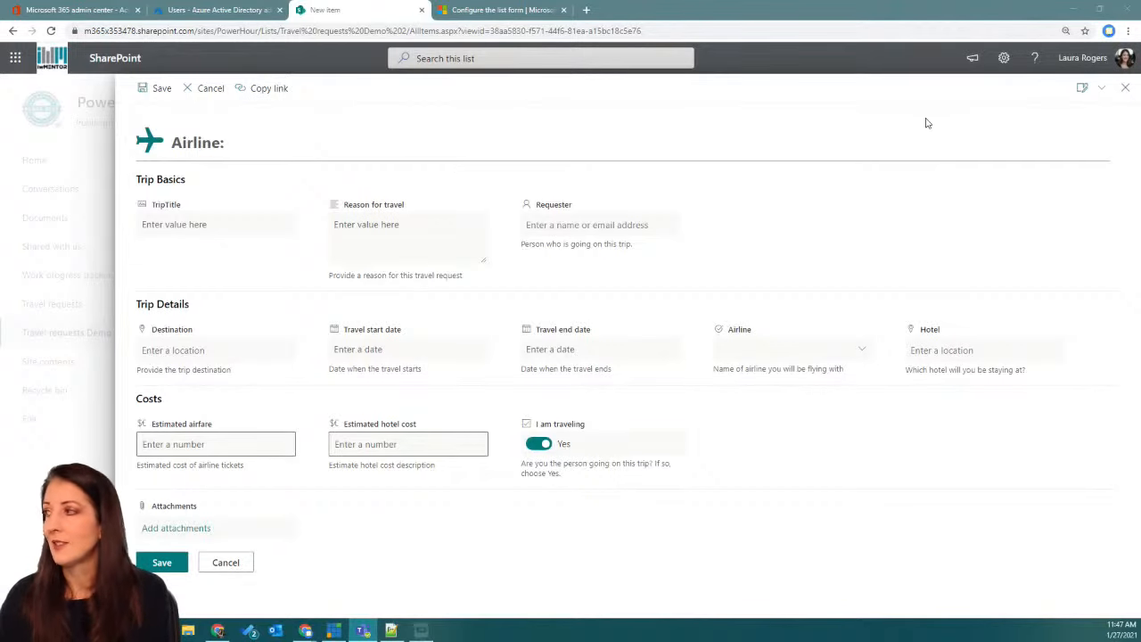
pyautogui.click(1092, 89)
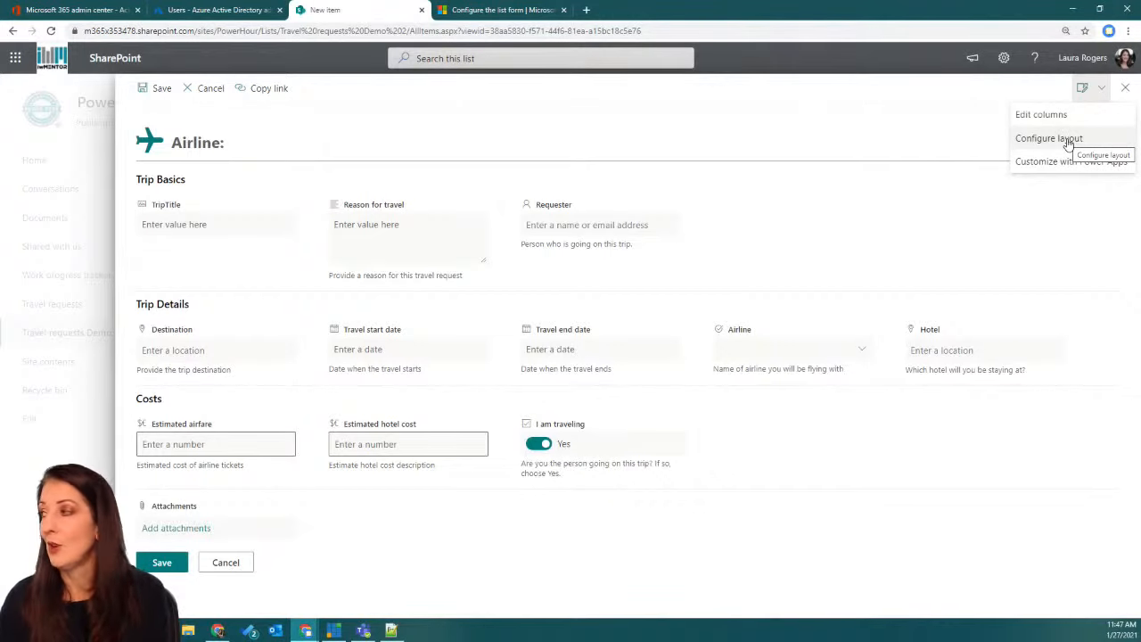
pyautogui.click(1069, 142)
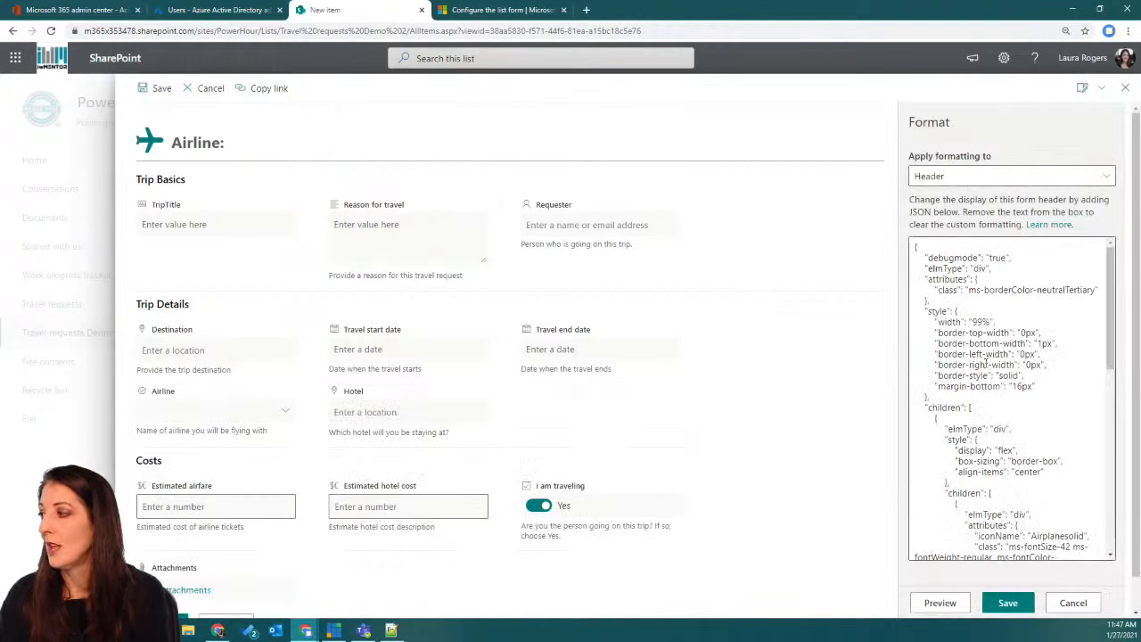
pyautogui.scroll(-2, 988, 361)
pyautogui.scroll(-5, 987, 361)
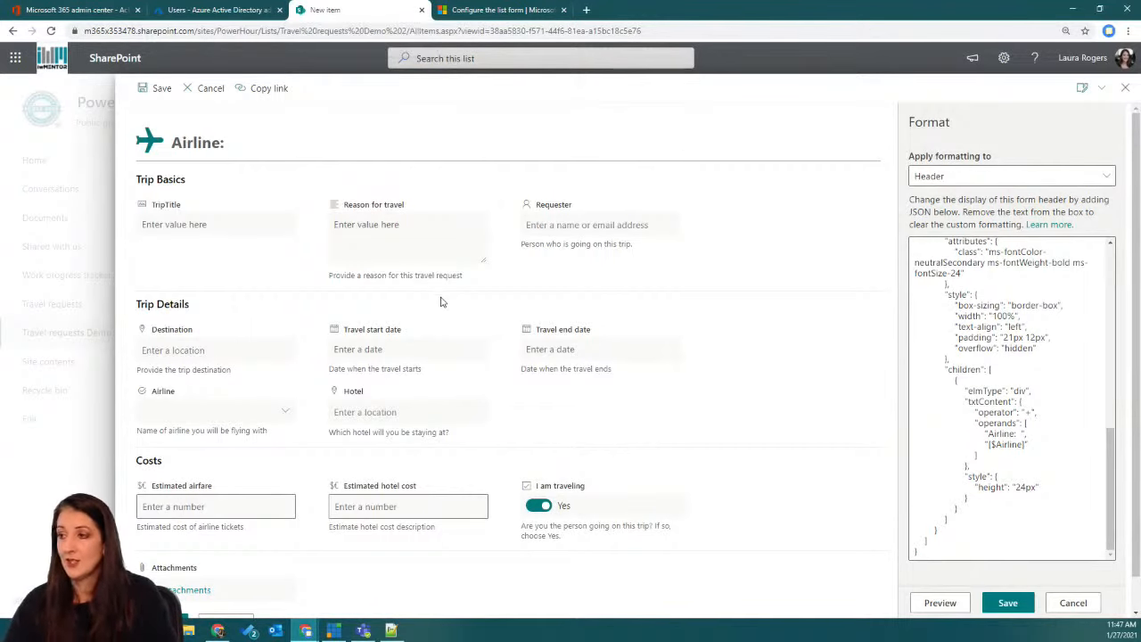
pyautogui.click(1126, 90)
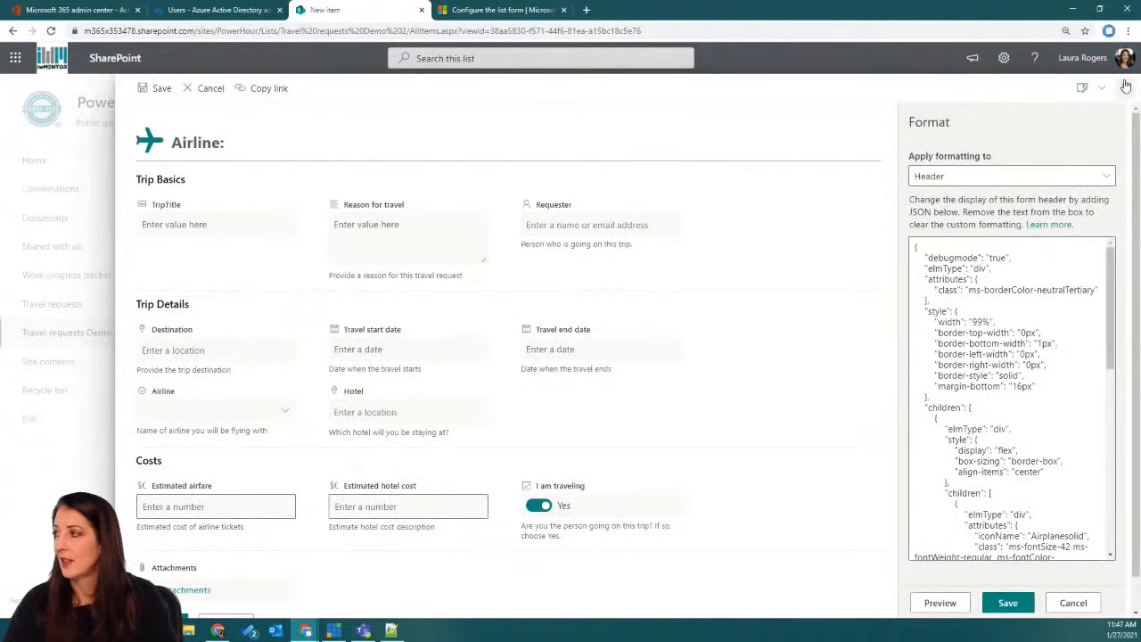
pyautogui.click(1126, 88)
pyautogui.click(1127, 87)
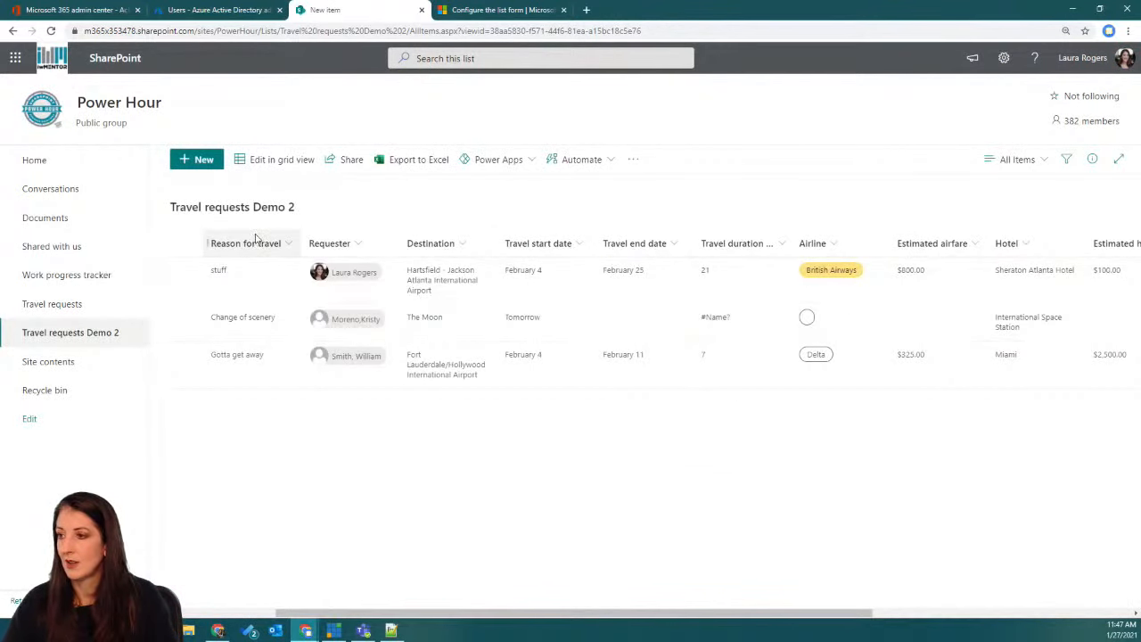
# Step: Show the list from its TripTitle column and check the Power Apps options for customizing its forms
pyautogui.click(263, 613)
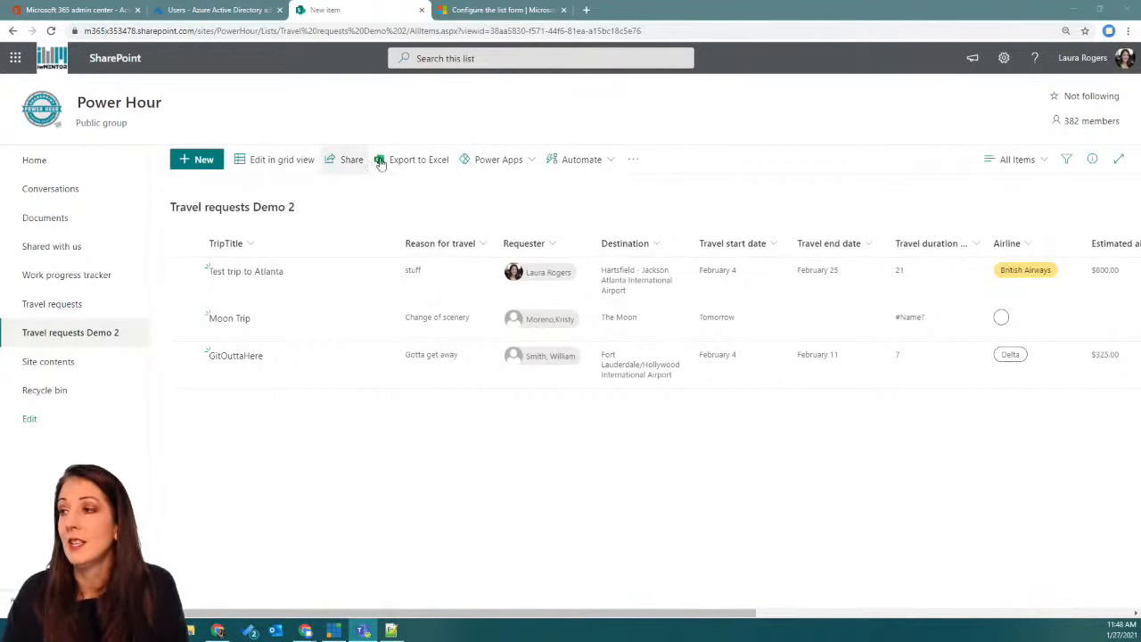
pyautogui.click(513, 162)
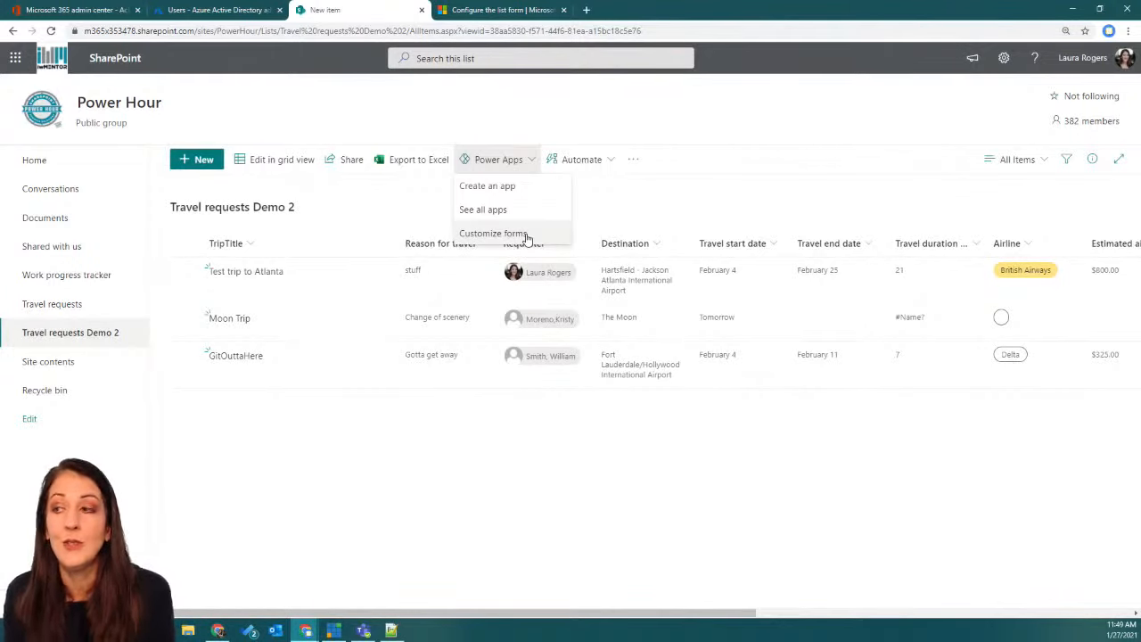
pyautogui.click(746, 196)
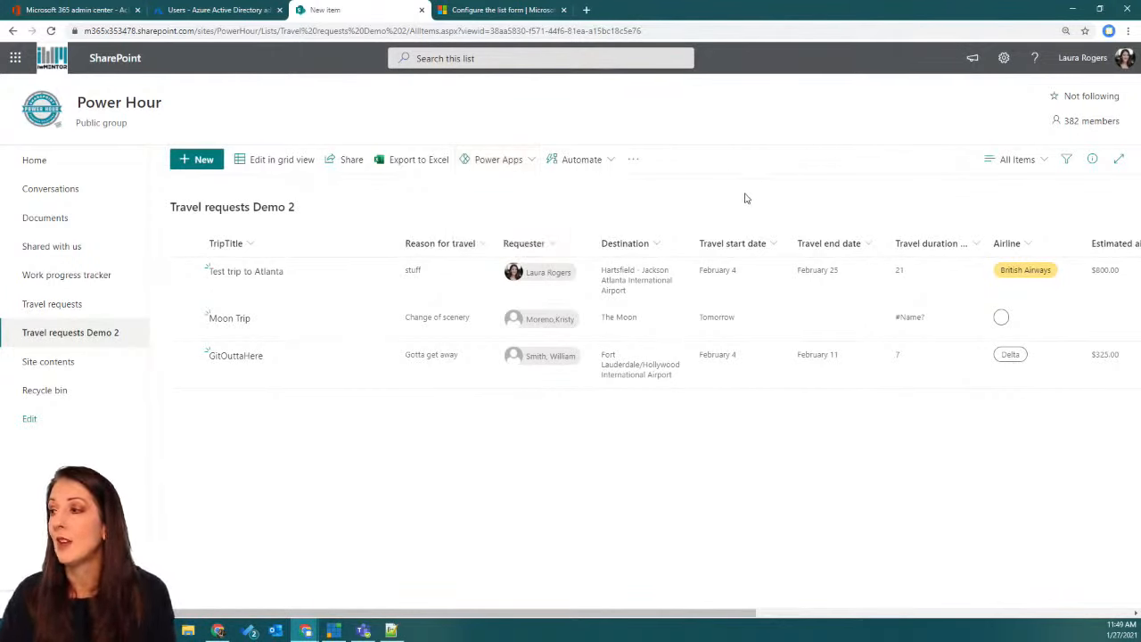
# Step: Review the form options in the list's Form Settings and return to the Travel requests Demo 2 list
pyautogui.click(1003, 58)
pyautogui.click(965, 192)
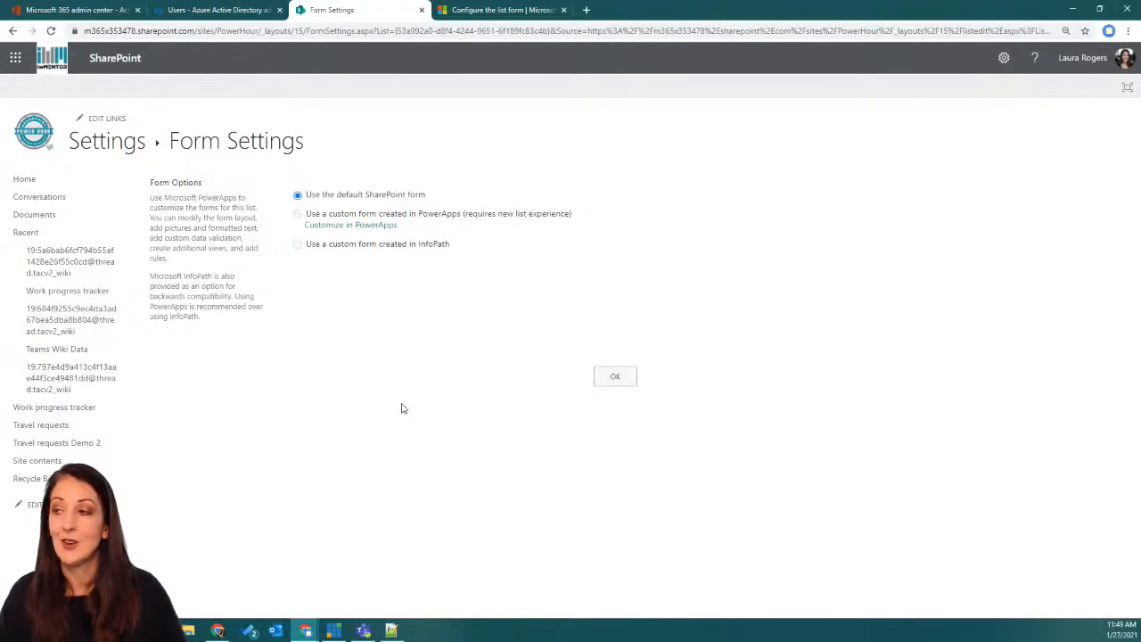
pyautogui.click(125, 156)
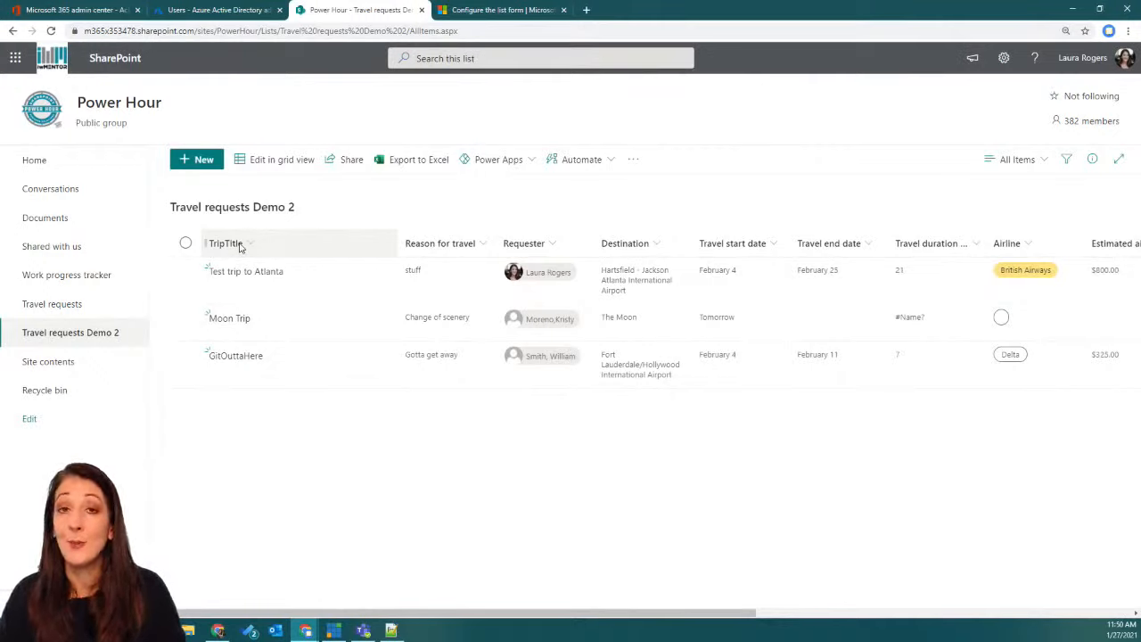
# Step: Open the Title column from the list settings and check its internal field name in the page address
pyautogui.click(1002, 58)
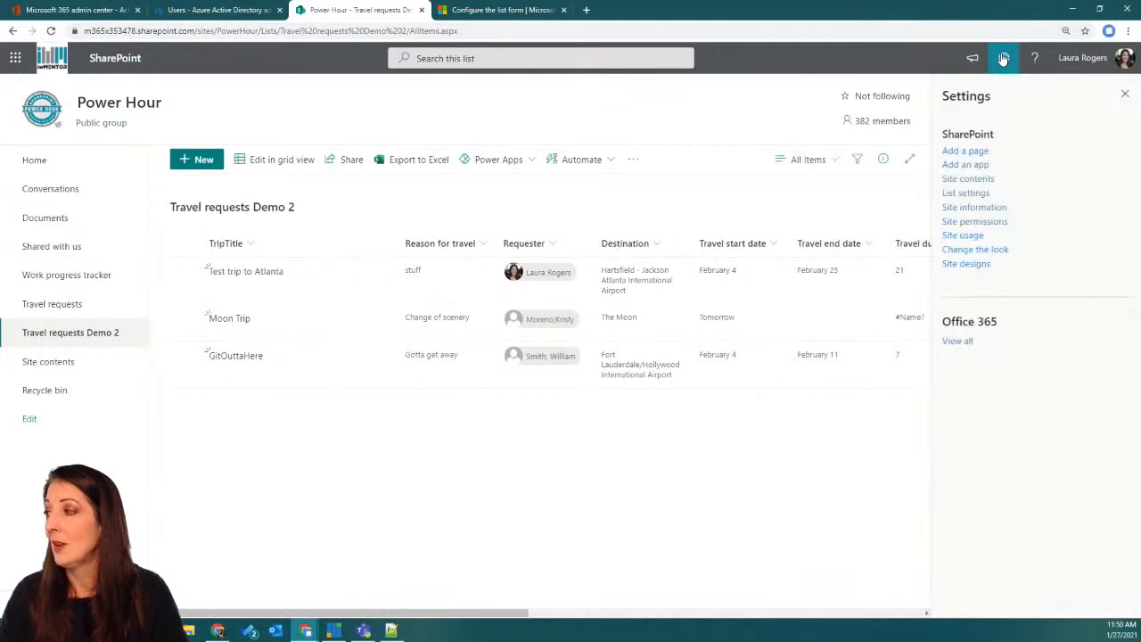
pyautogui.click(958, 195)
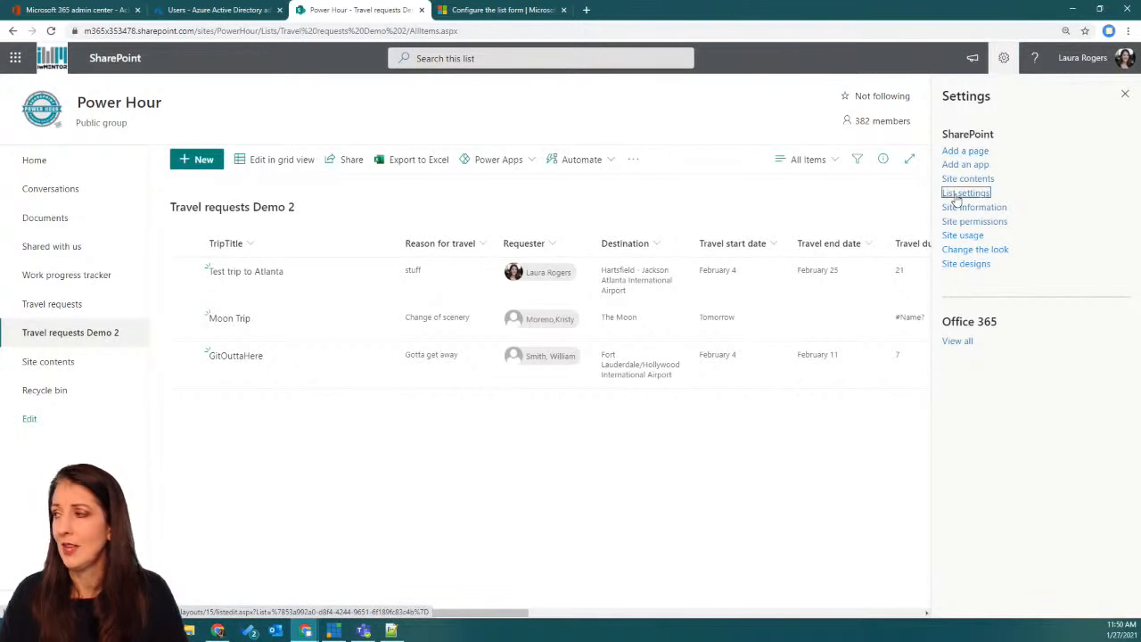
pyautogui.scroll(-2, 335, 463)
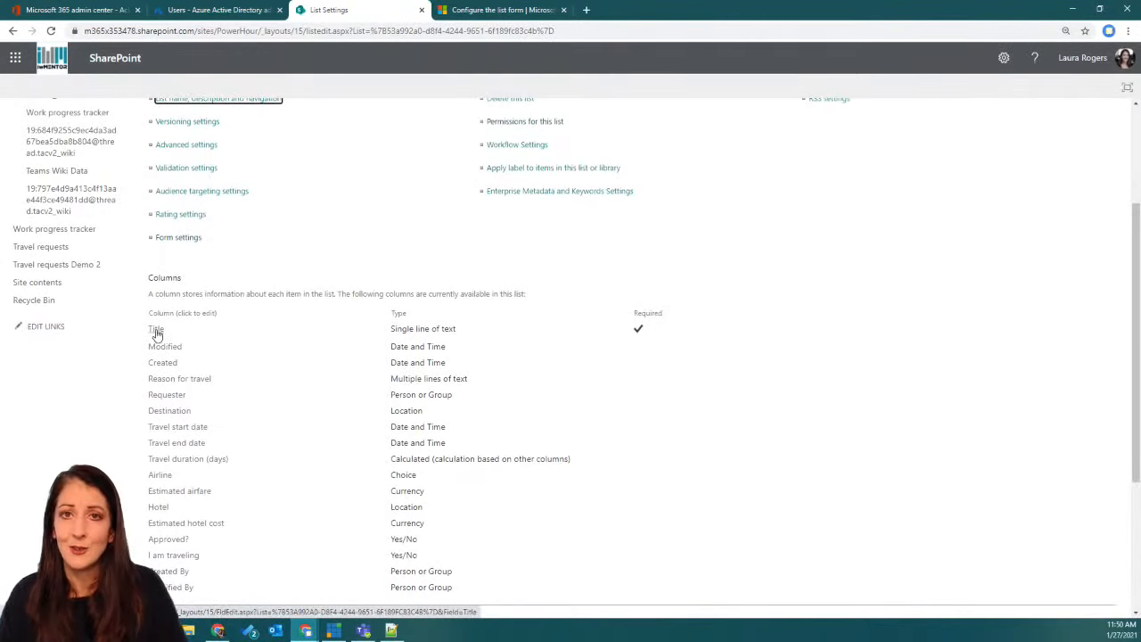
pyautogui.click(156, 330)
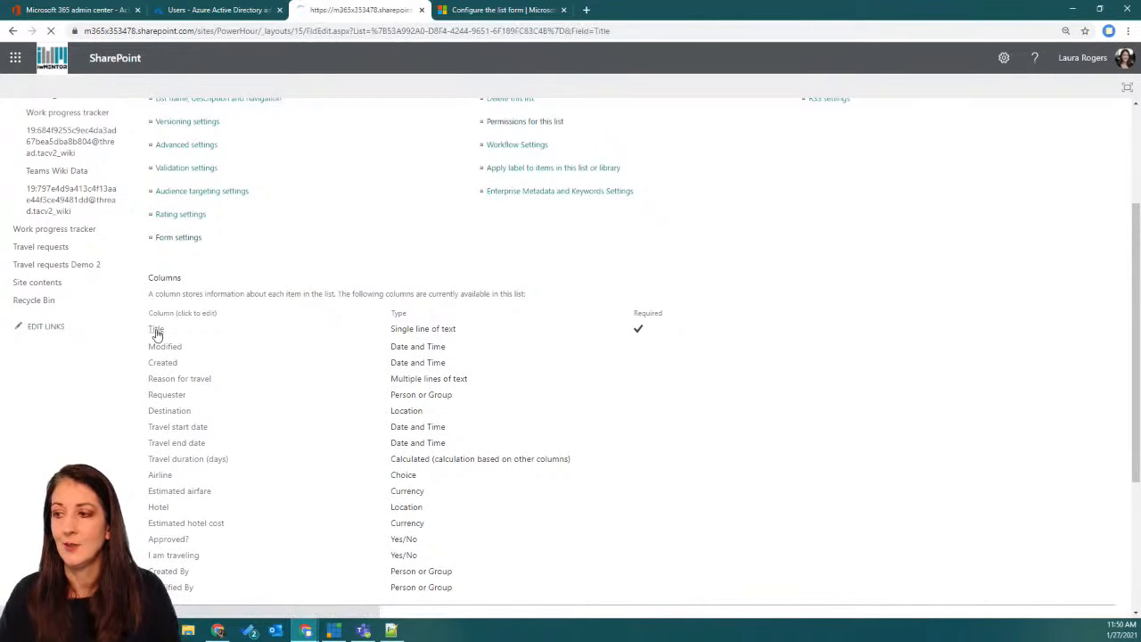
pyautogui.click(583, 33)
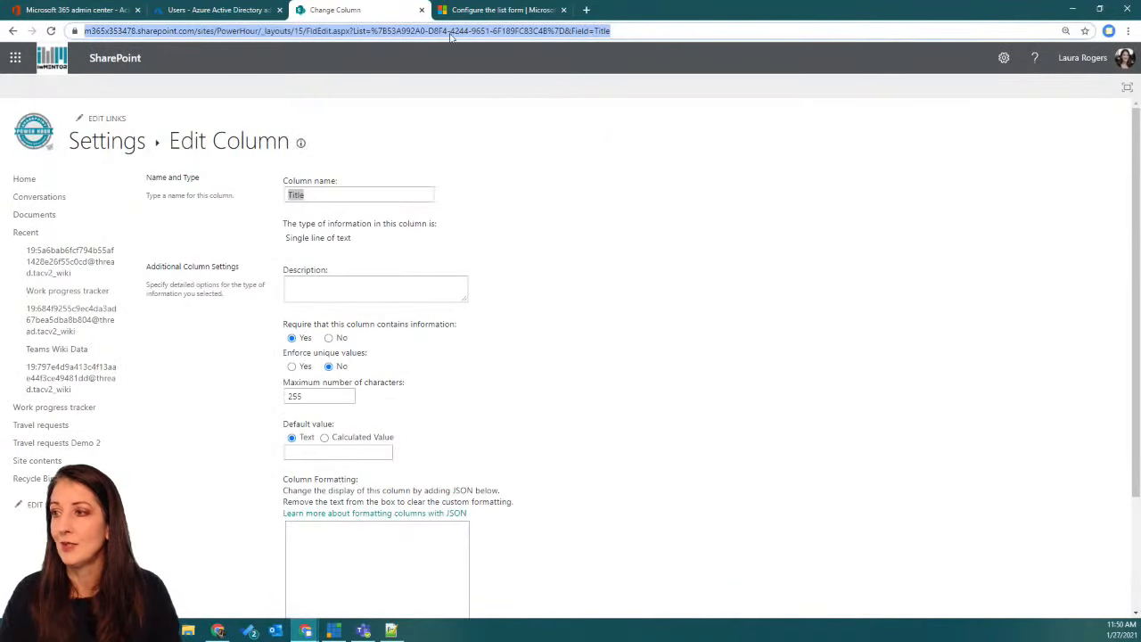
# Step: Return to the list settings and examine the Airline entry among the list's columns
pyautogui.click(12, 31)
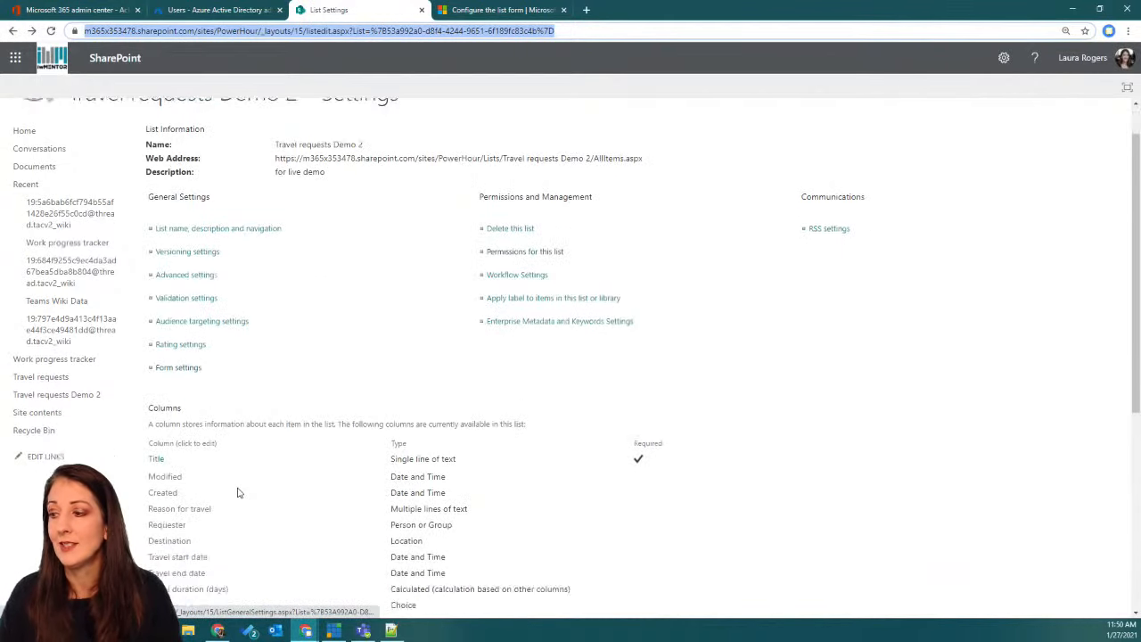
pyautogui.scroll(-2, 237, 491)
pyautogui.scroll(-1, 306, 420)
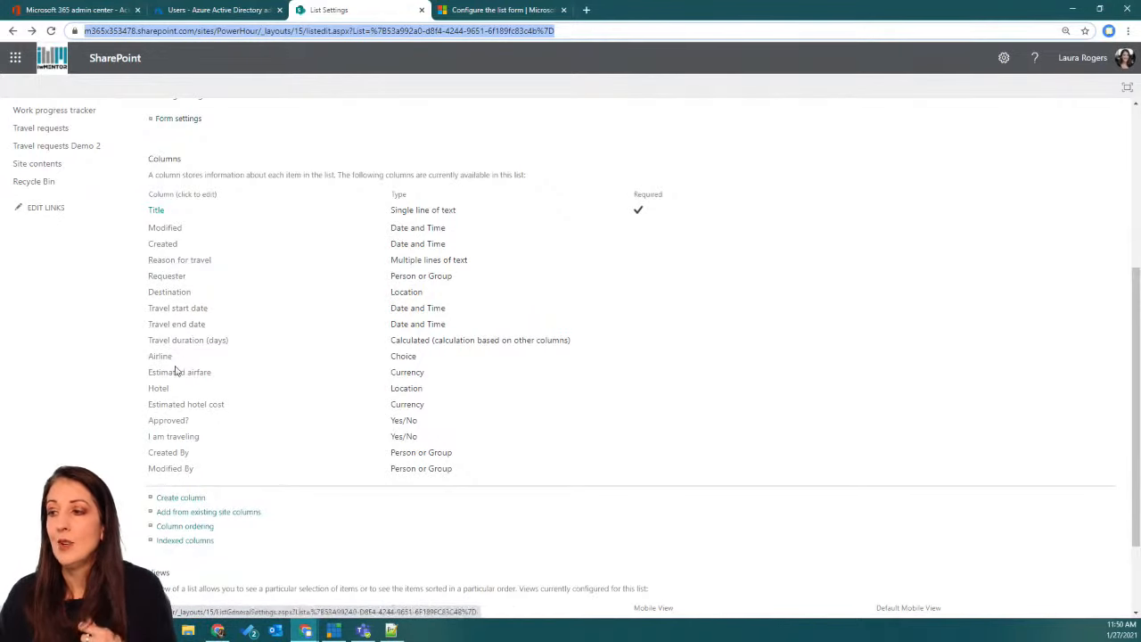
pyautogui.moveTo(204, 359); pyautogui.dragTo(127, 363)
pyautogui.click(127, 363)
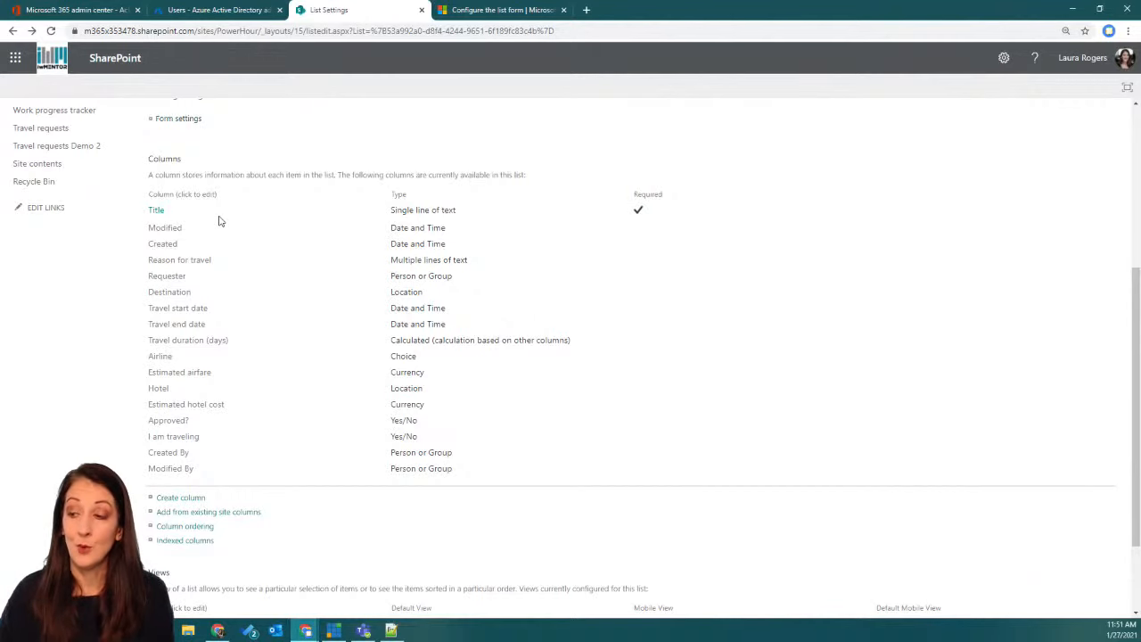
# Step: Create a single line of text column named TripInfo in the list
pyautogui.click(192, 499)
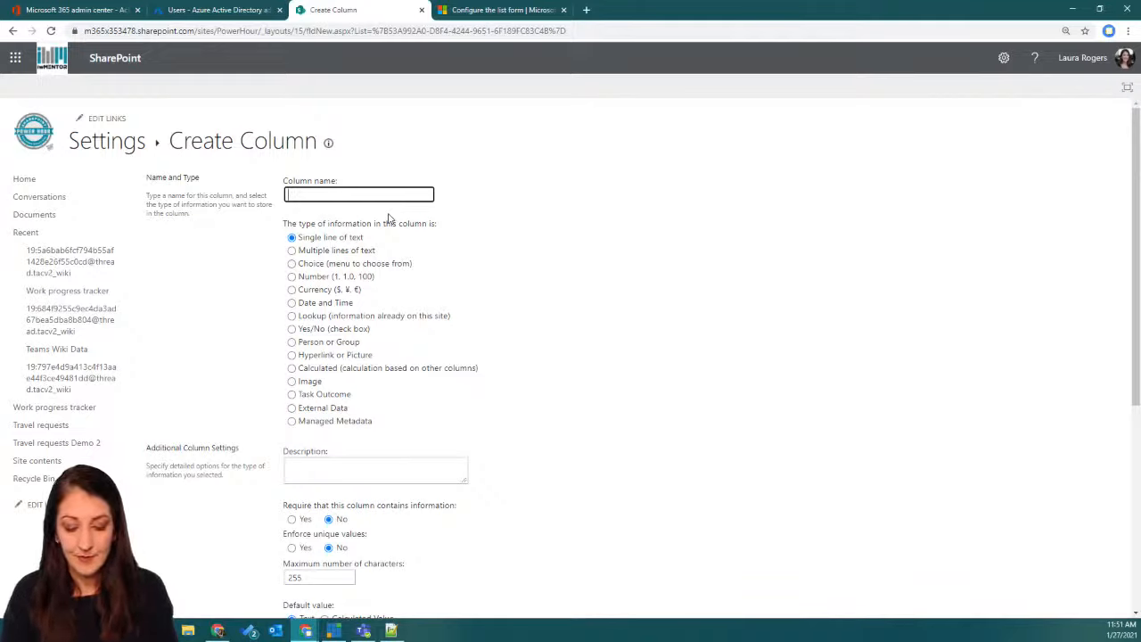
pyautogui.write('Trip')
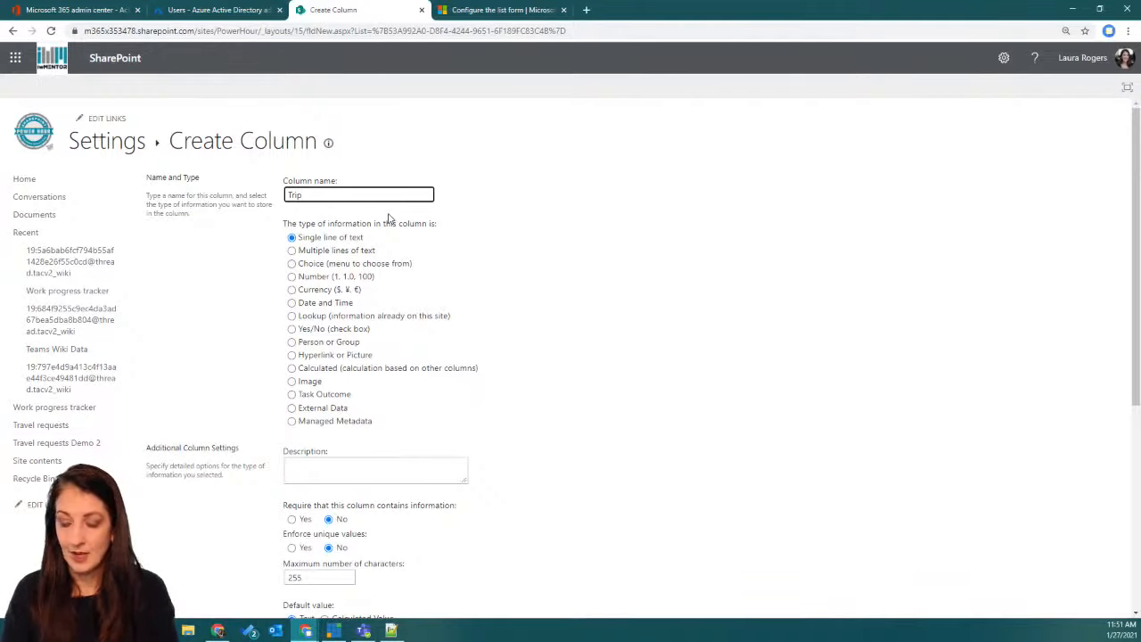
pyautogui.write('Info')
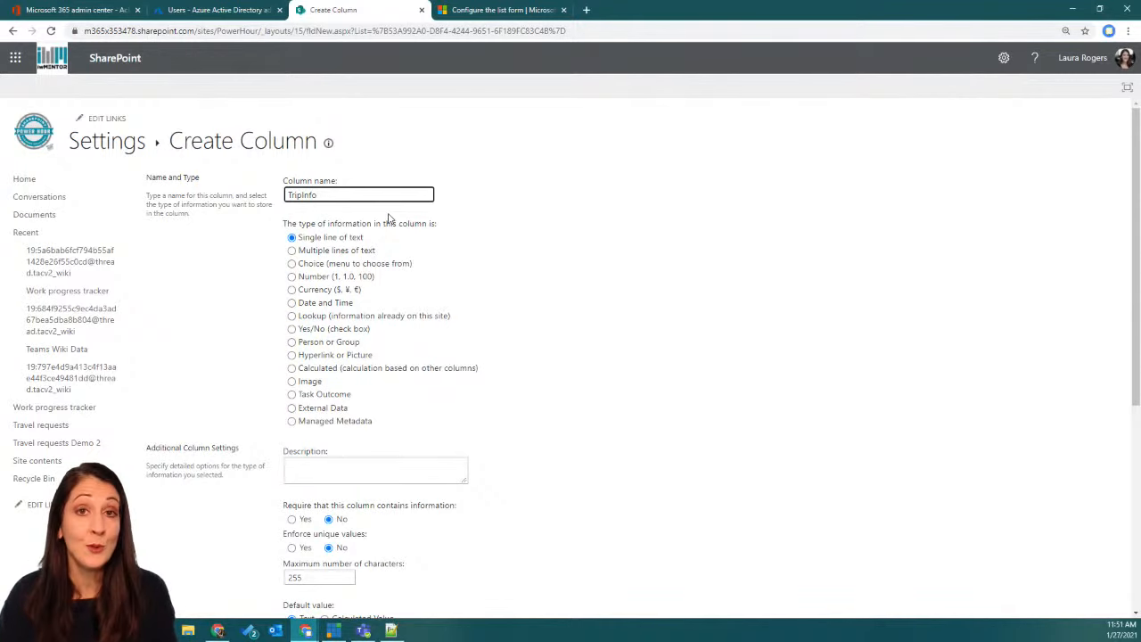
pyautogui.scroll(-4, 443, 274)
pyautogui.click(1036, 545)
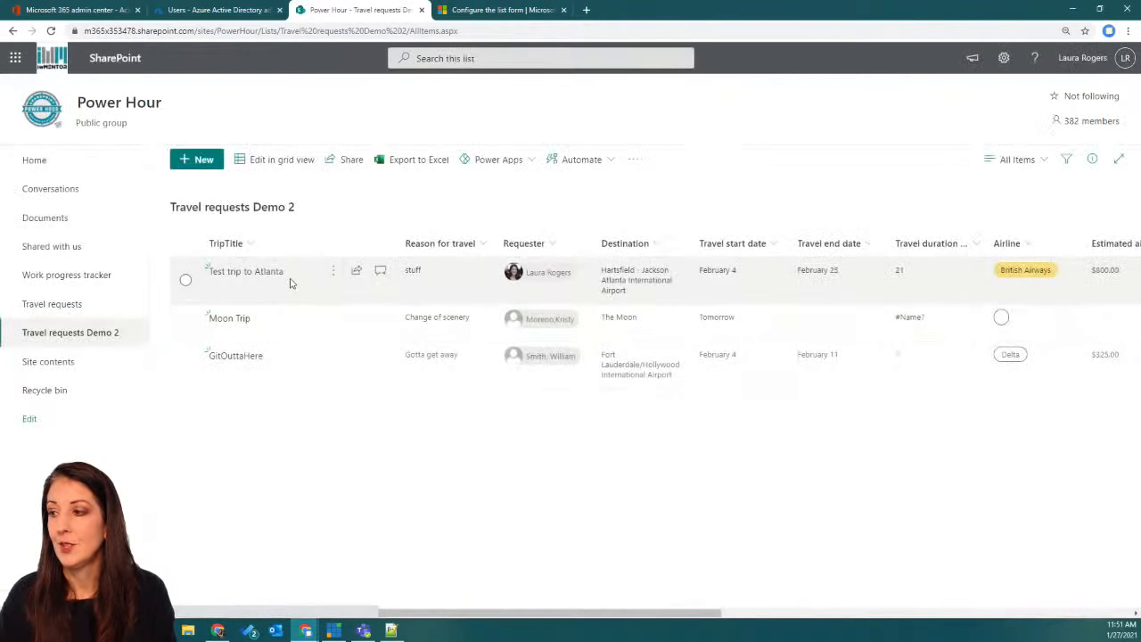
# Step: Edit the Test trip to Atlanta item, set its TripInfo to "Cool trip" and save it
pyautogui.click(290, 288)
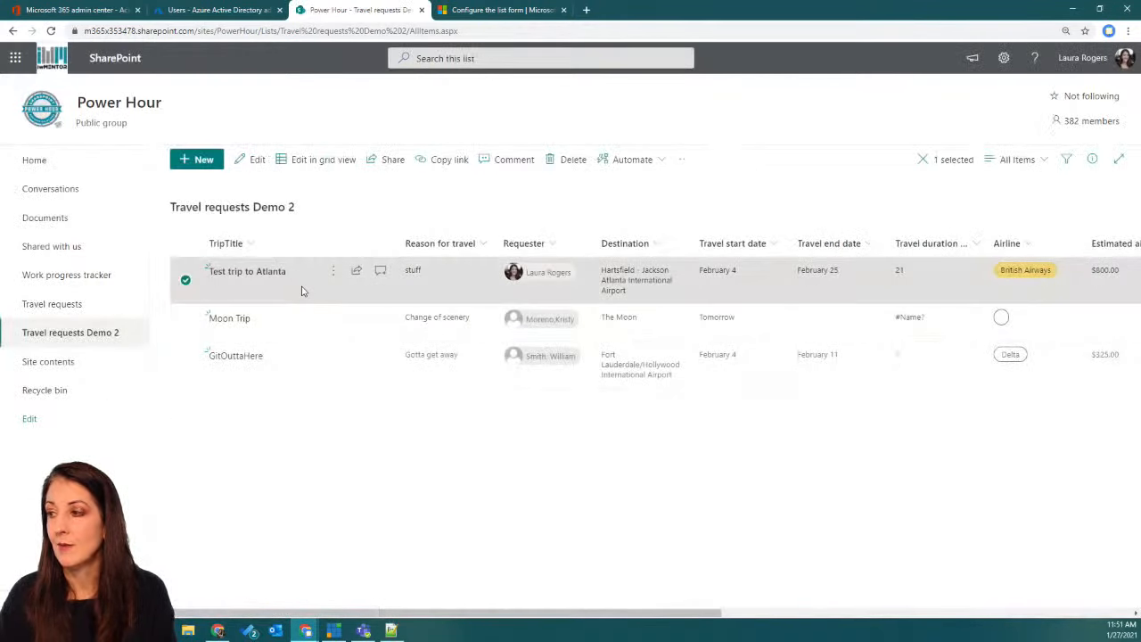
pyautogui.rightClick(303, 292)
pyautogui.click(383, 321)
pyautogui.scroll(-2, 588, 382)
pyautogui.scroll(-1, 575, 381)
pyautogui.click(426, 469)
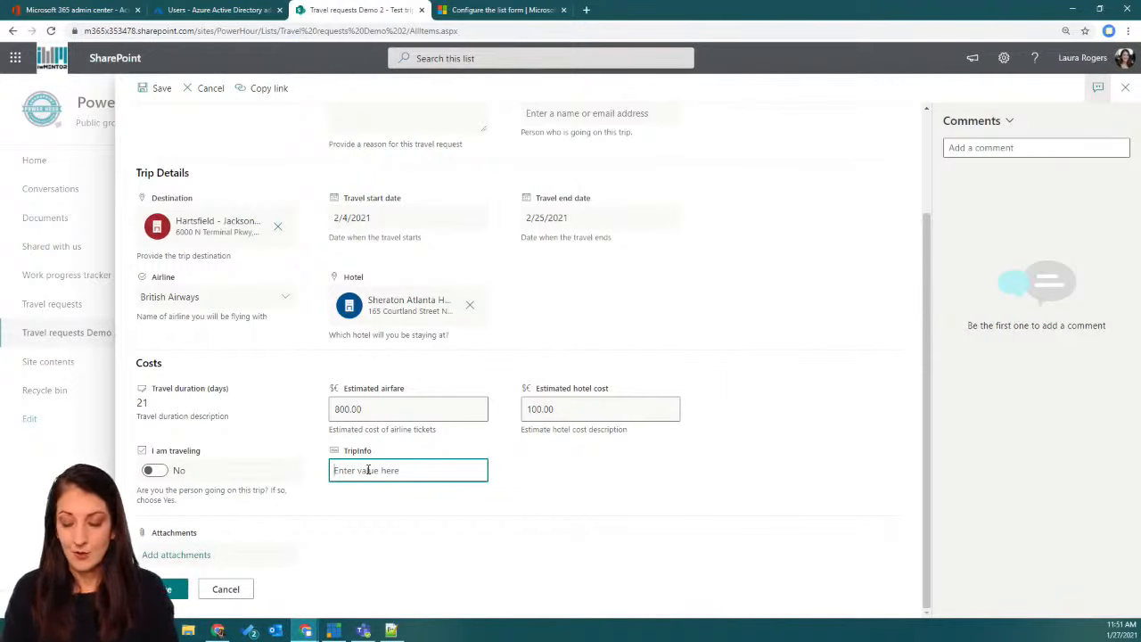
pyautogui.write('Cool trip')
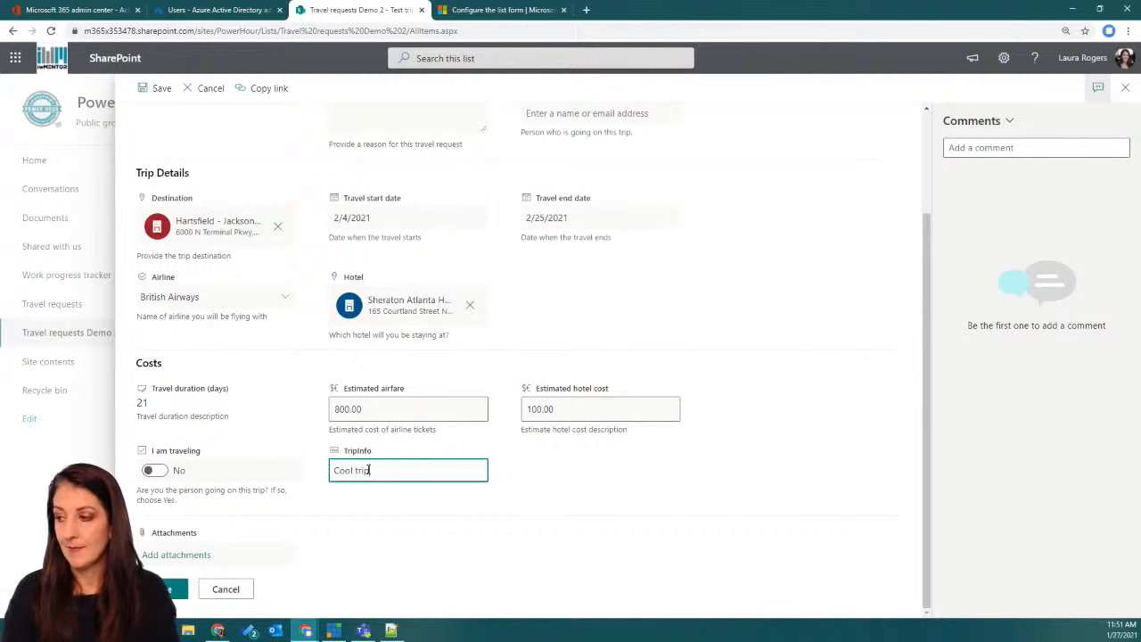
pyautogui.click(174, 589)
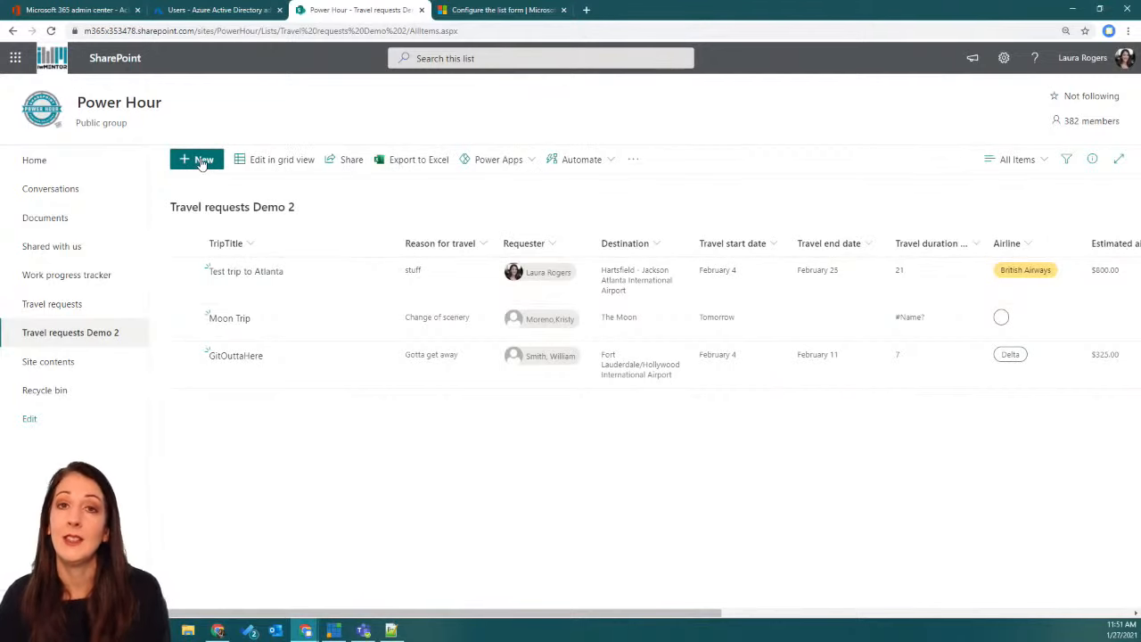
# Step: In the new item form's header JSON, replace the "Airline: " text operand with "Trip Info: "
pyautogui.click(202, 161)
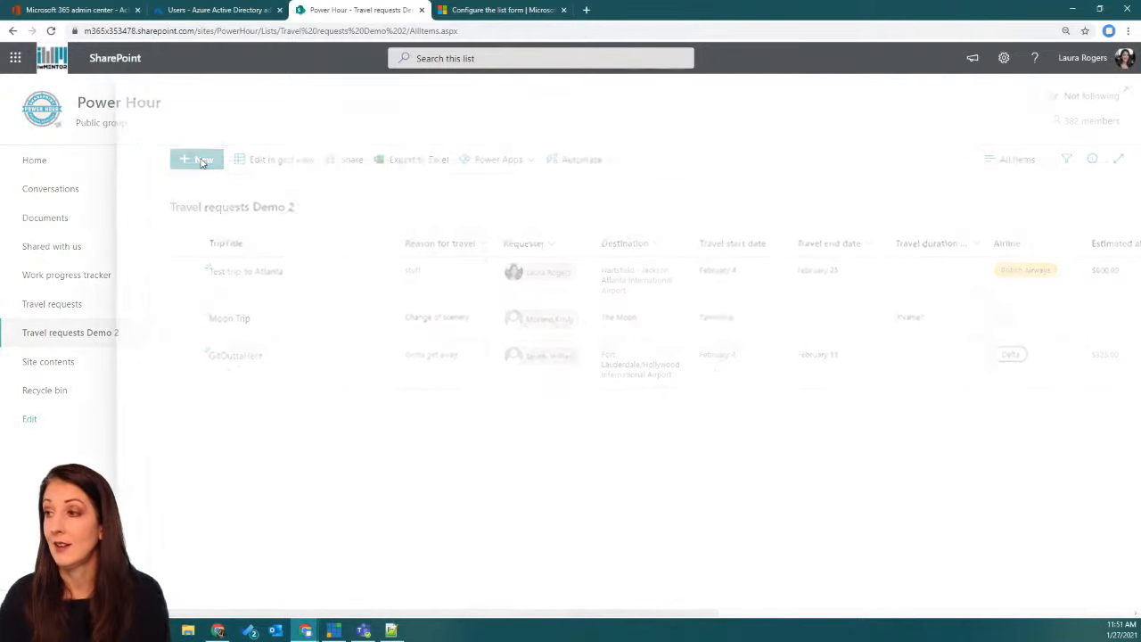
pyautogui.click(1100, 88)
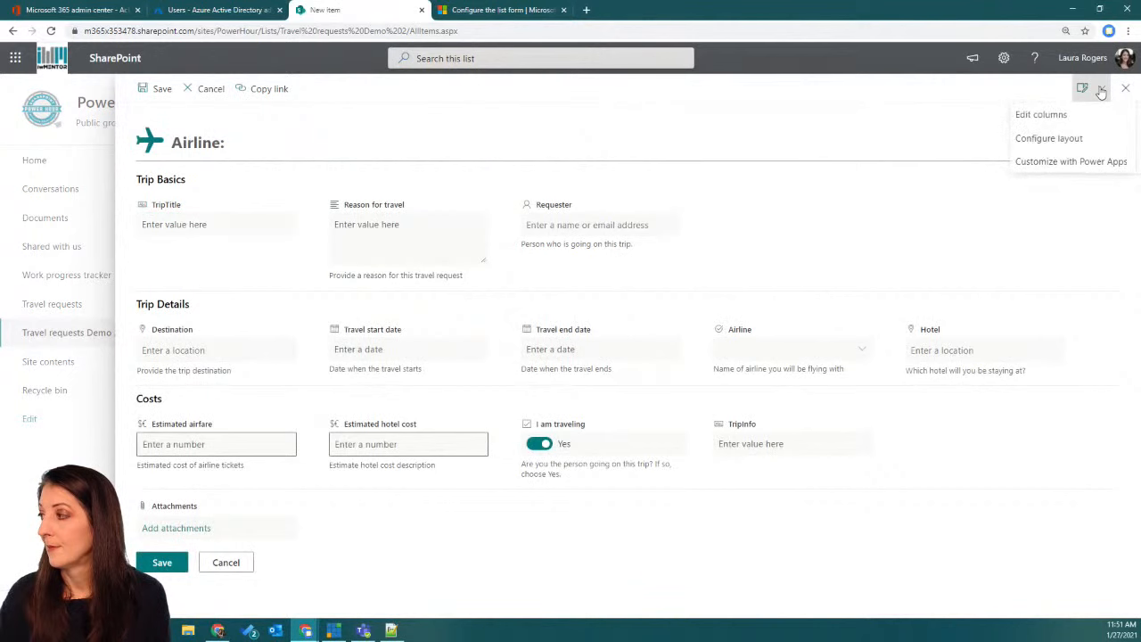
pyautogui.click(1076, 137)
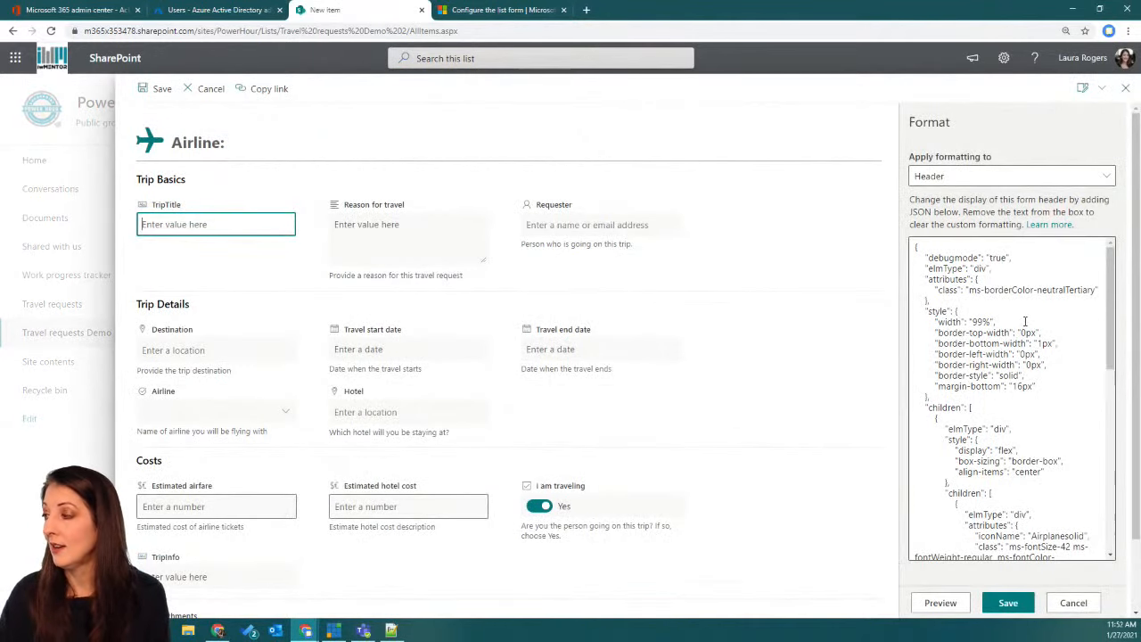
pyautogui.scroll(-10, 1025, 419)
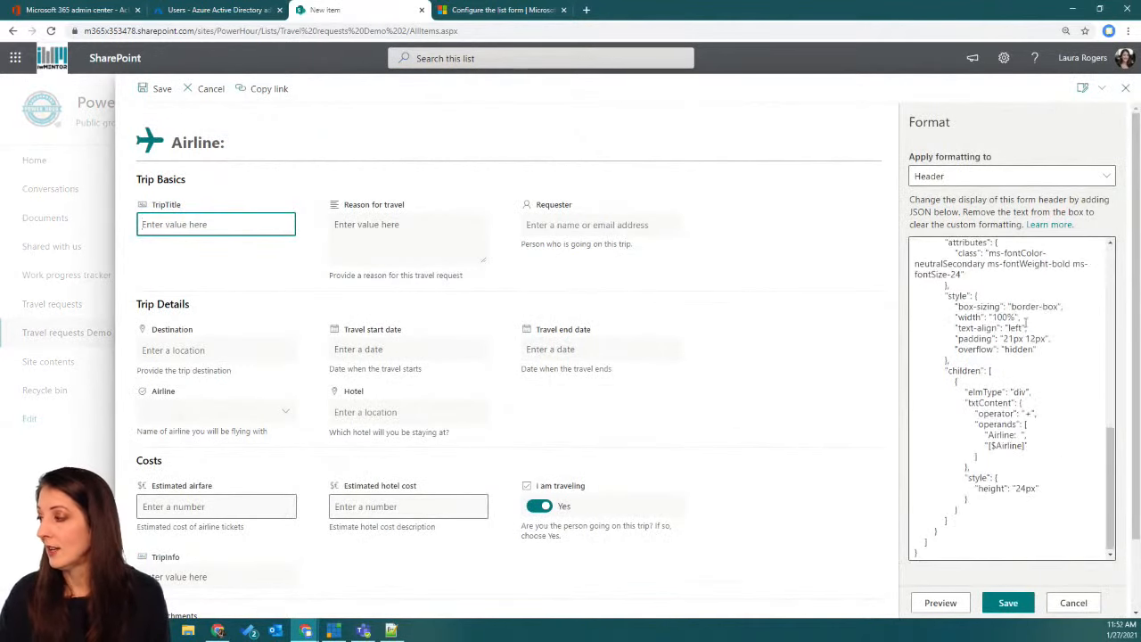
pyautogui.doubleClick(998, 434)
pyautogui.write('Trip')
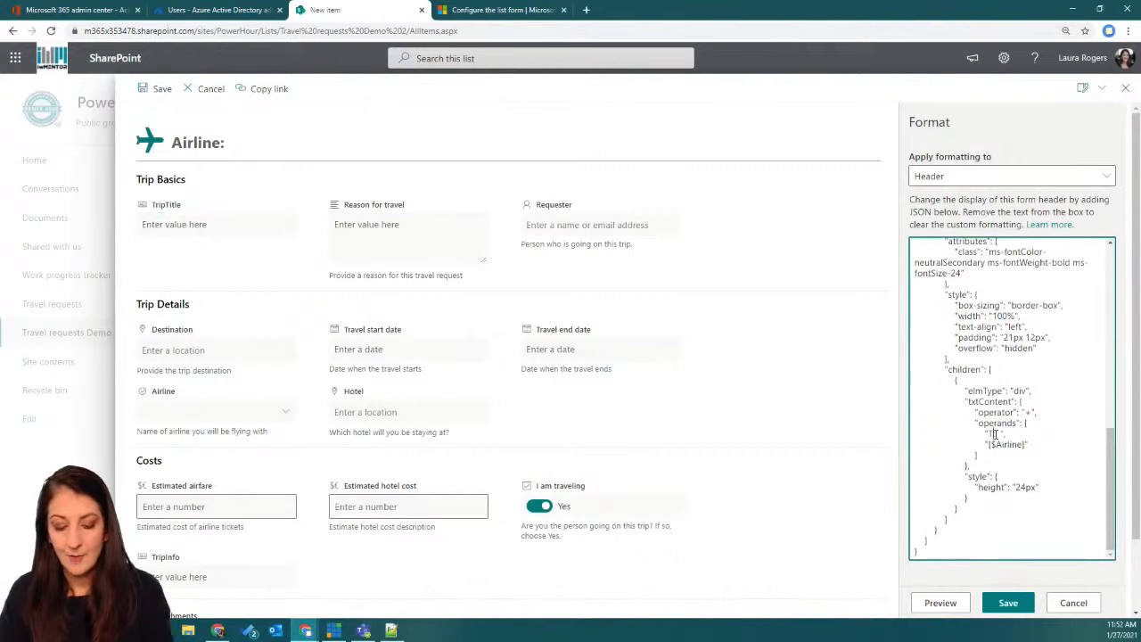
pyautogui.write(' Info')
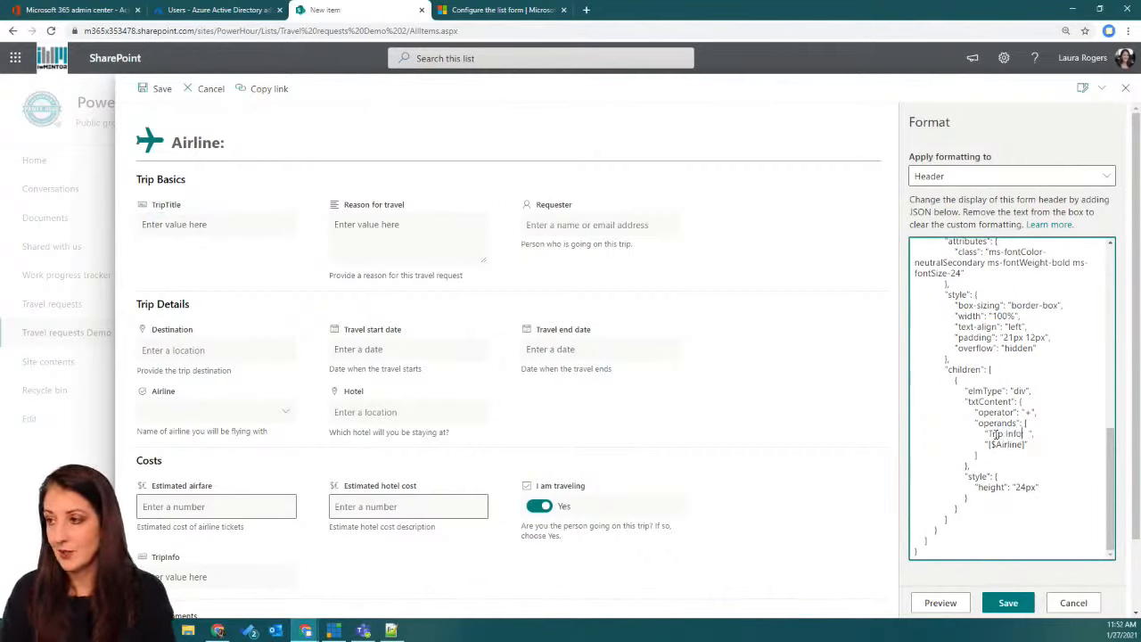
pyautogui.write(':')
# Step: Change the header's column reference from Airline to [$TripInfo], save the formatting and close the new item form
pyautogui.moveTo(995, 444); pyautogui.dragTo(1021, 444)
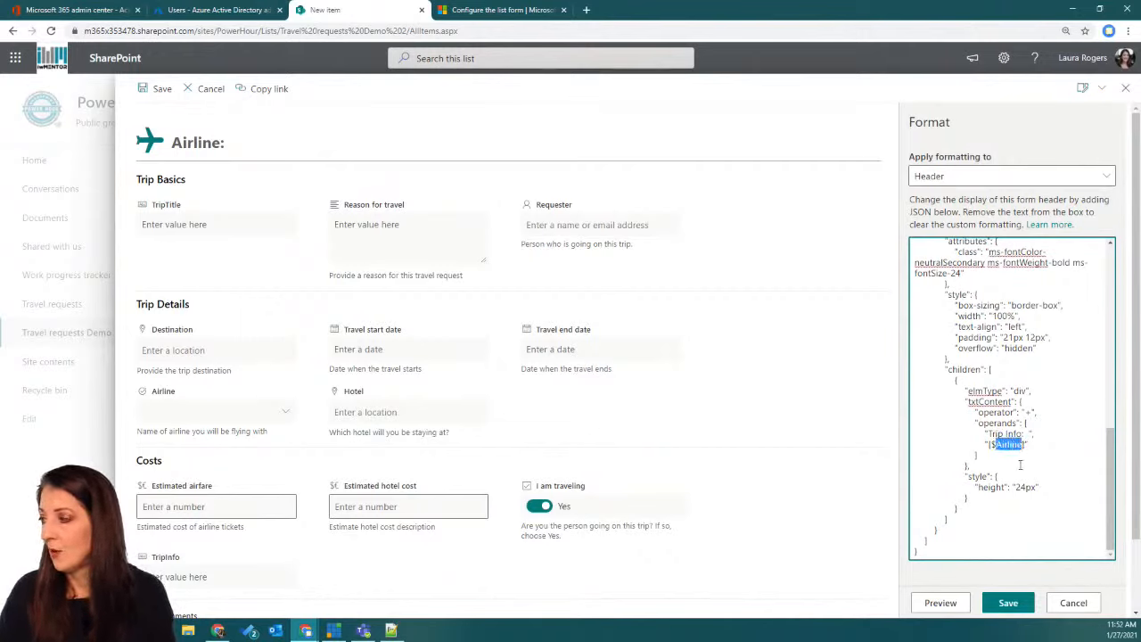
pyautogui.press('BackSpace')
pyautogui.write('TripInfo')
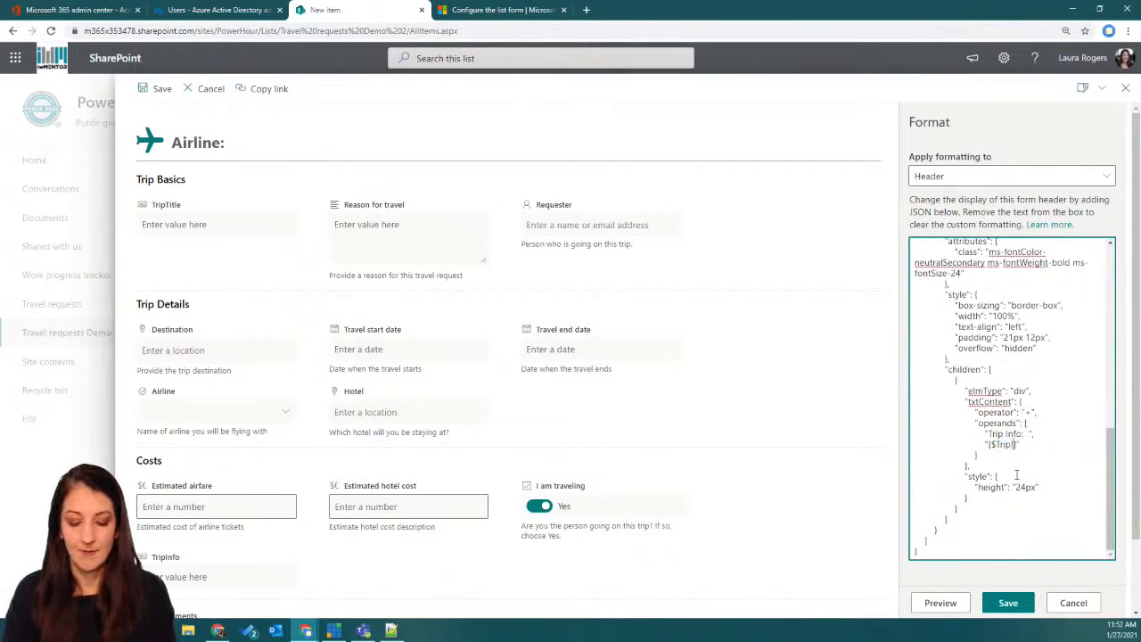
pyautogui.click(961, 604)
pyautogui.click(1009, 603)
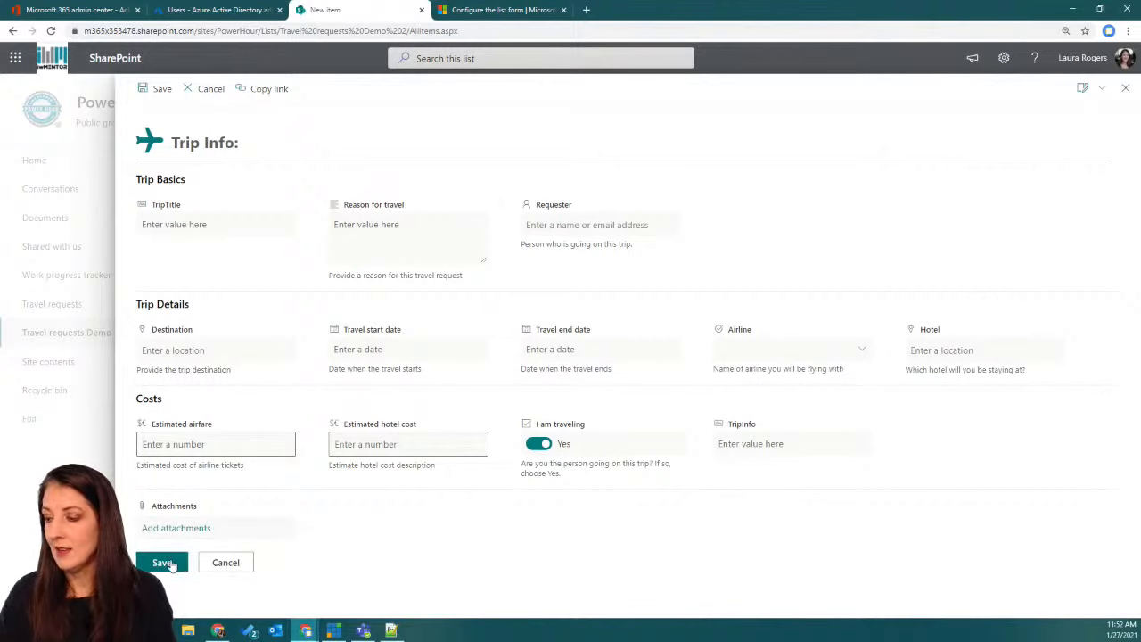
pyautogui.click(170, 564)
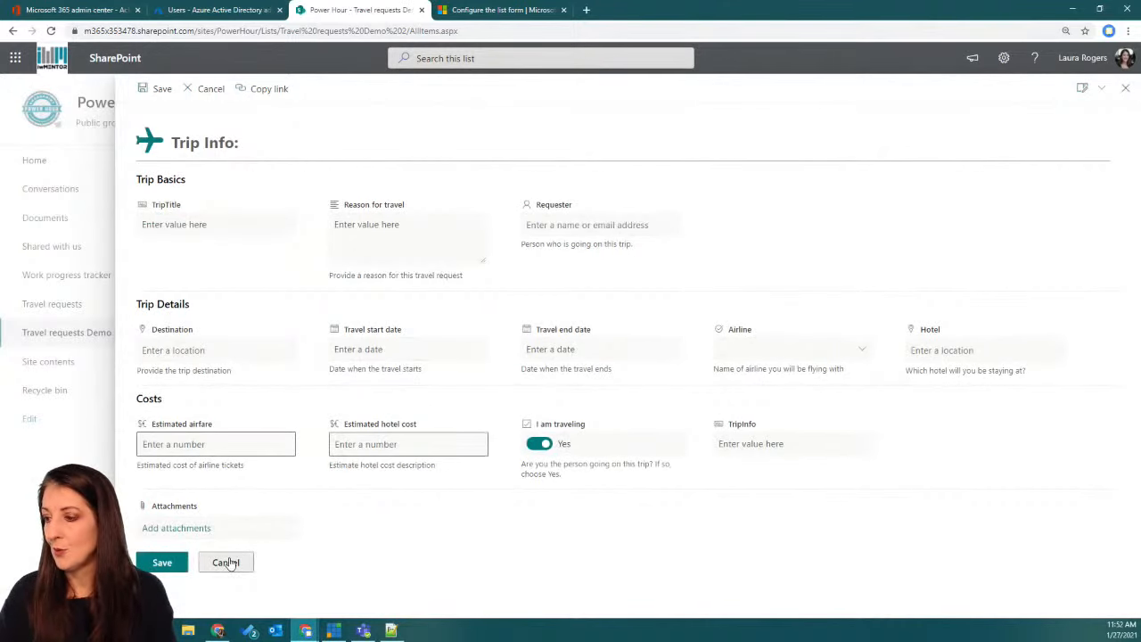
pyautogui.click(225, 563)
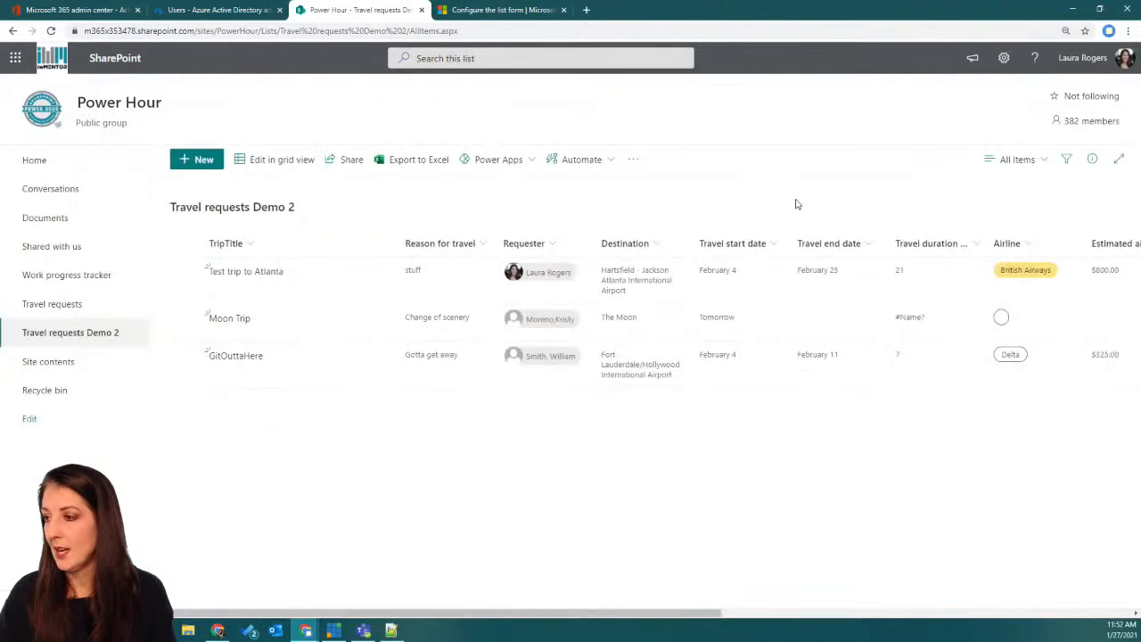
# Step: Open the Test trip to Atlanta item and check its header in view and edit modes, then close it
pyautogui.click(261, 272)
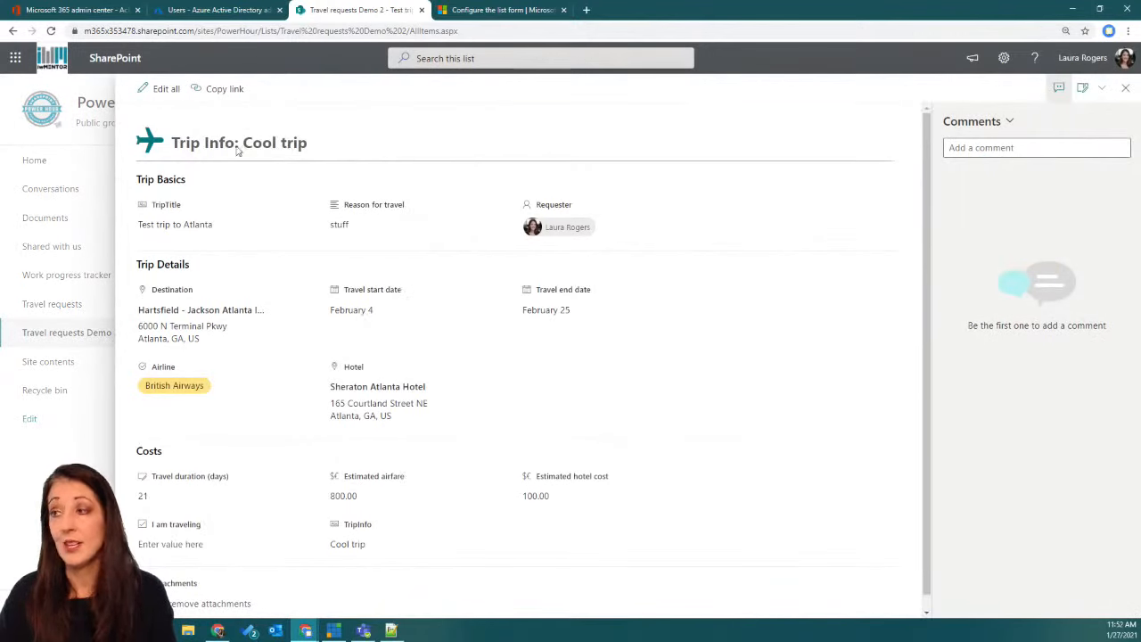
pyautogui.click(160, 88)
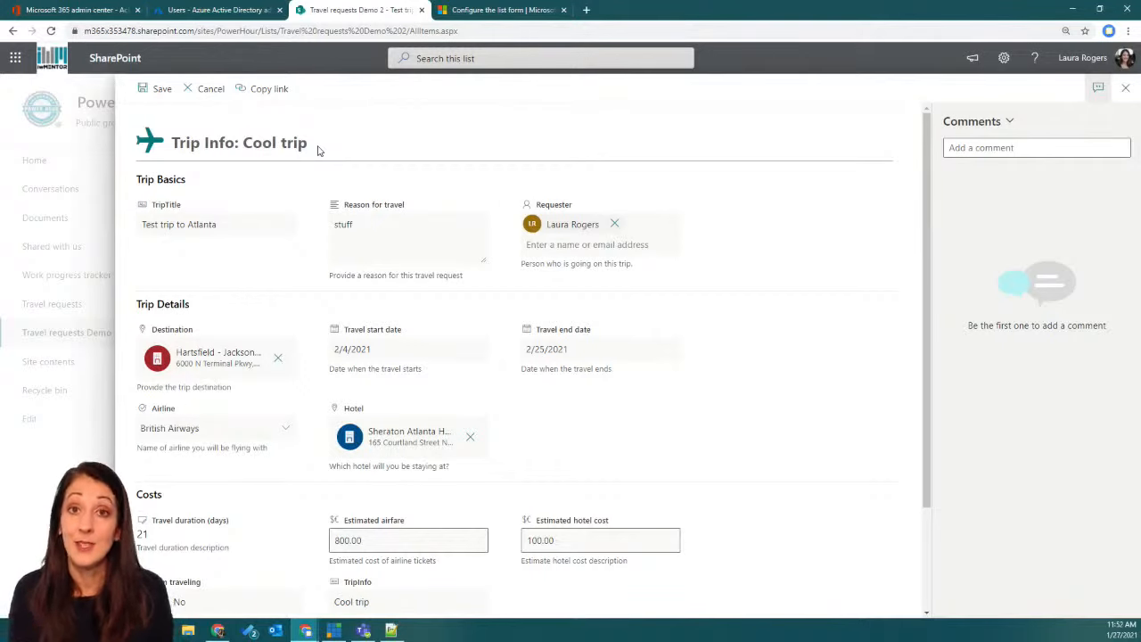
pyautogui.click(1125, 89)
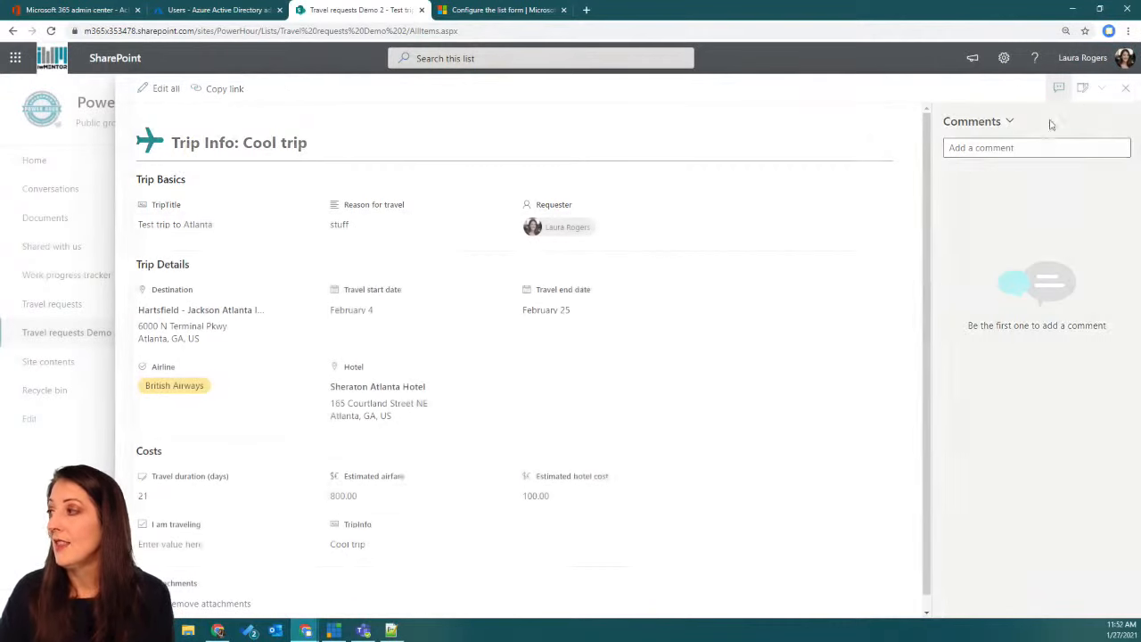
pyautogui.click(1125, 88)
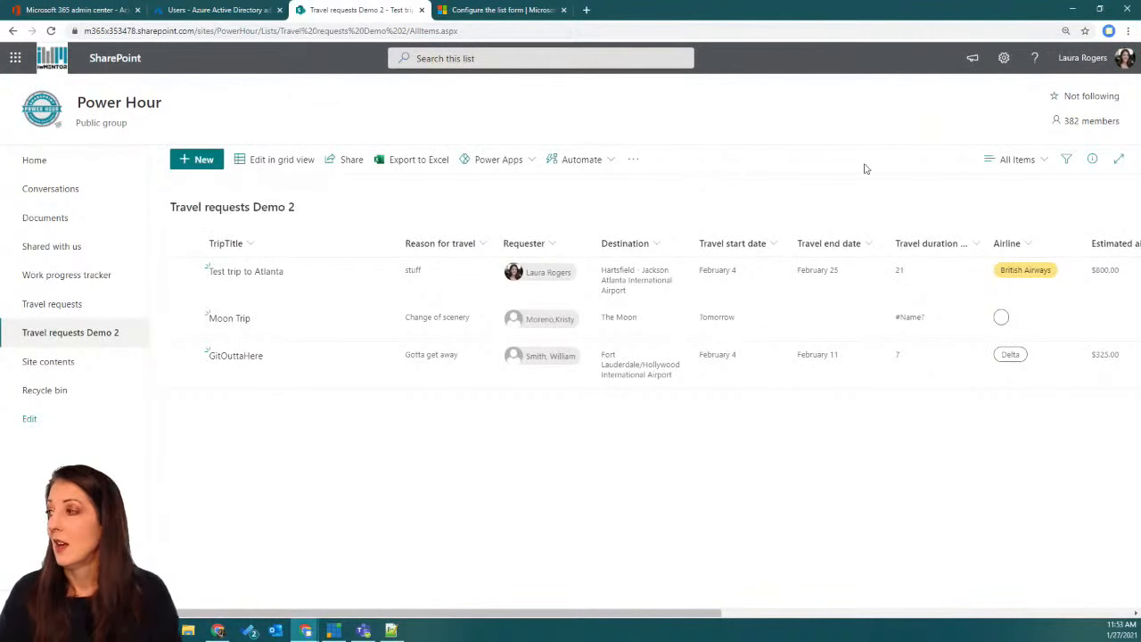
pyautogui.click(1015, 160)
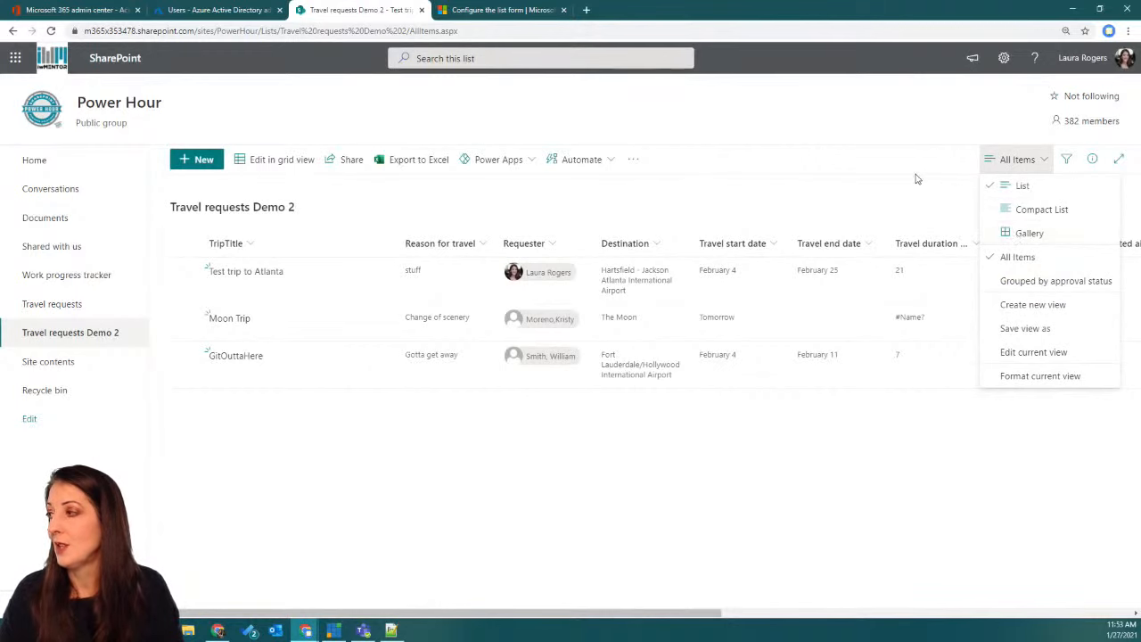
pyautogui.click(999, 164)
pyautogui.click(201, 160)
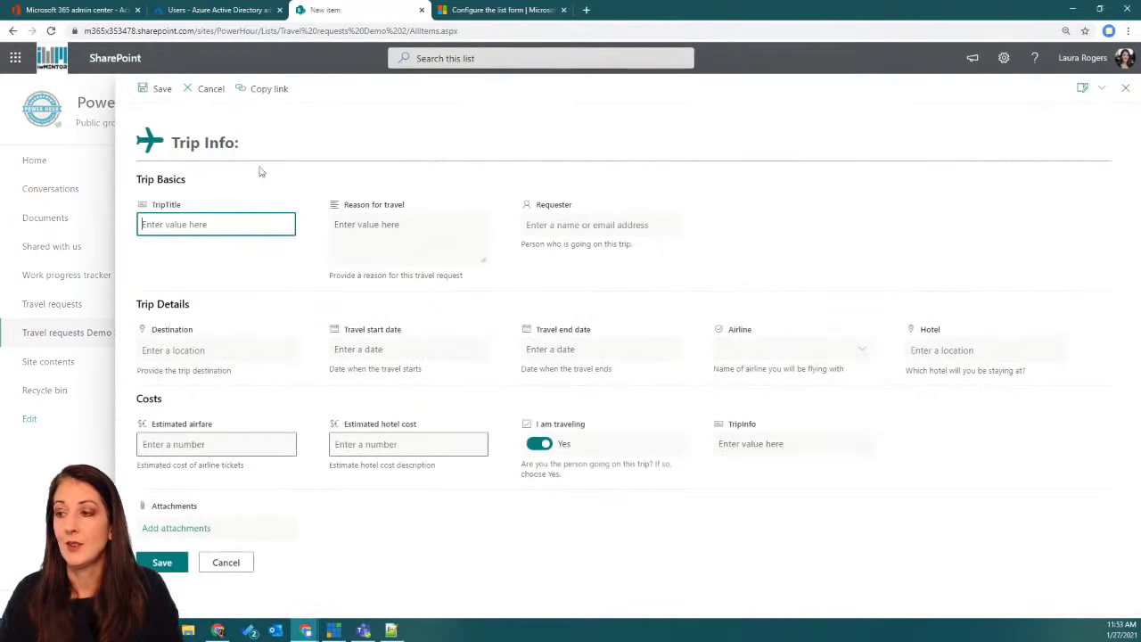
pyautogui.click(226, 562)
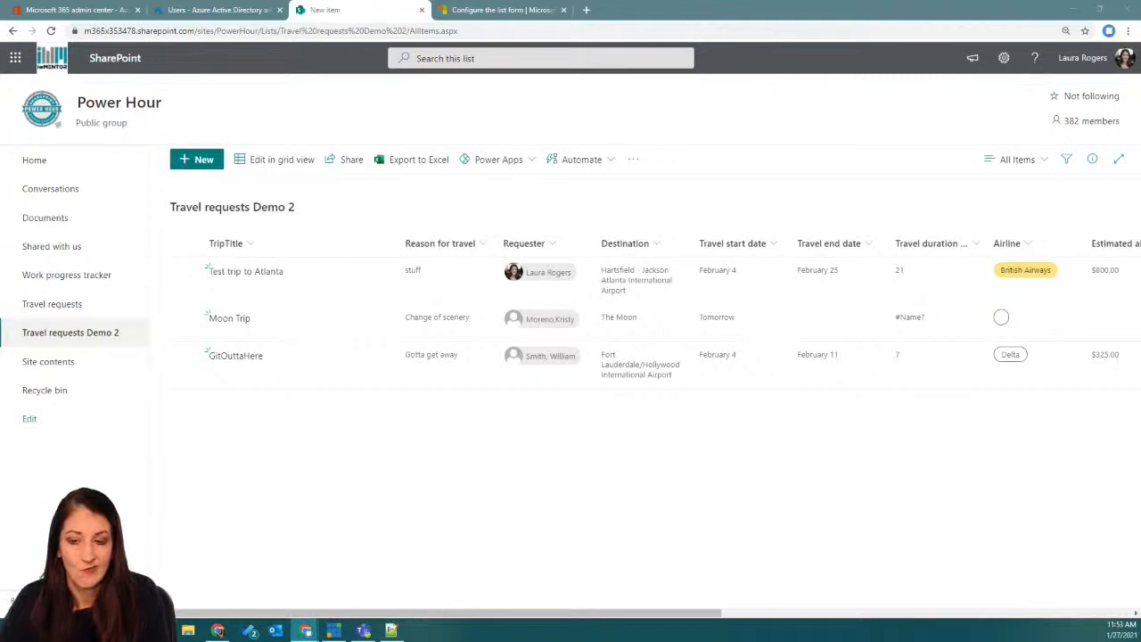
pyautogui.hotkey('alt', 'Tab')
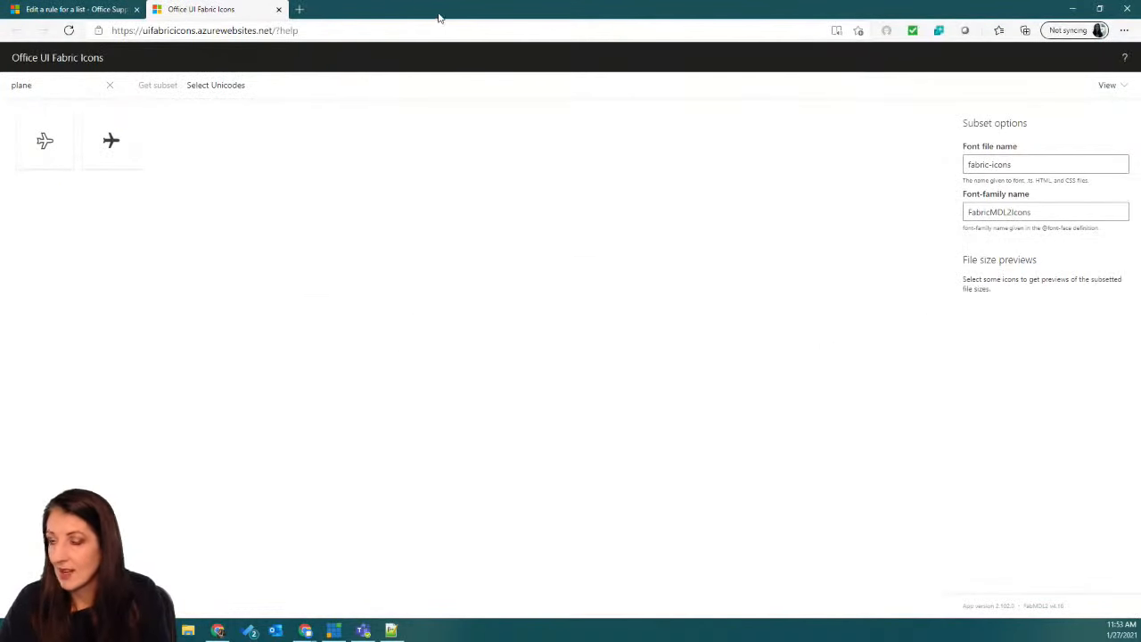
pyautogui.hotkey('alt', 'Tab')
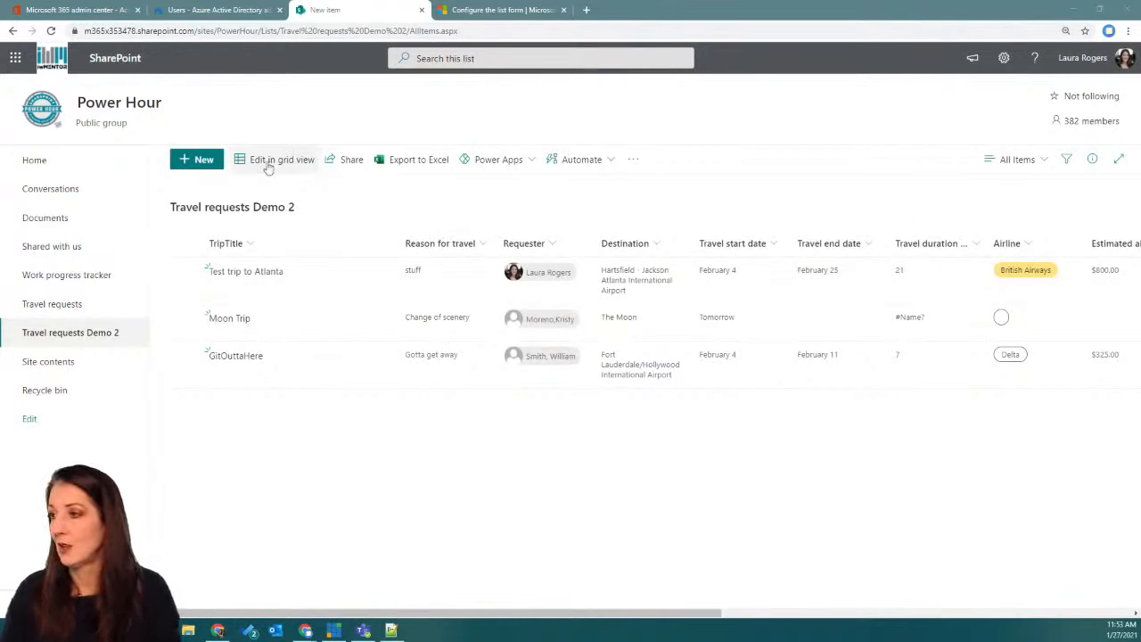
# Step: From a new item form's column settings, open the conditional formula editor for the Requester column
pyautogui.click(200, 159)
pyautogui.click(1097, 91)
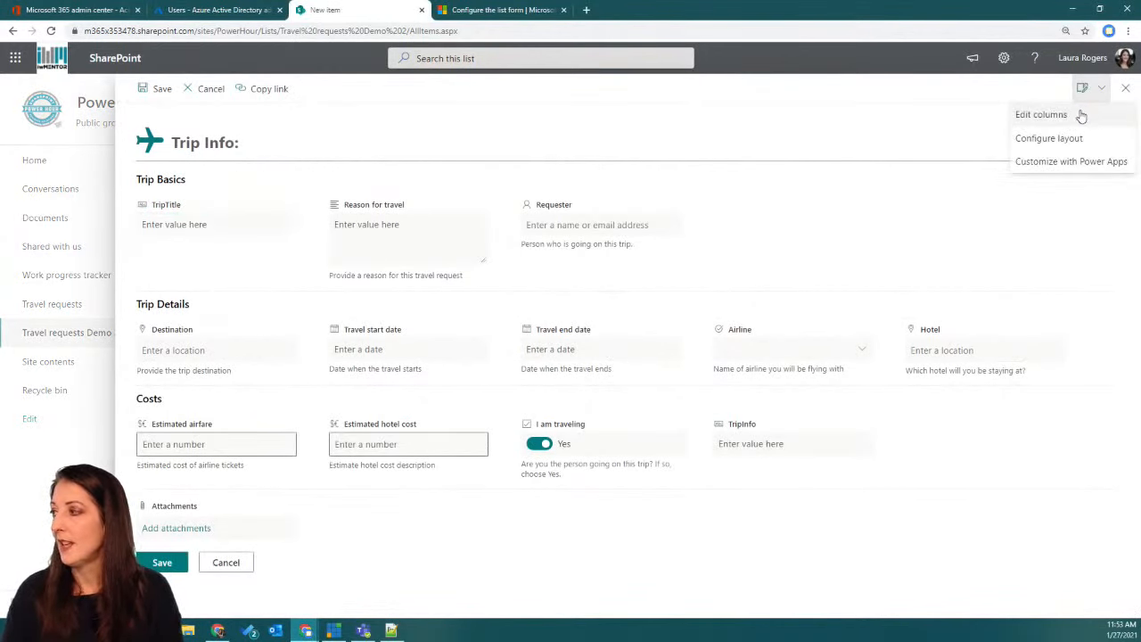
pyautogui.click(1079, 112)
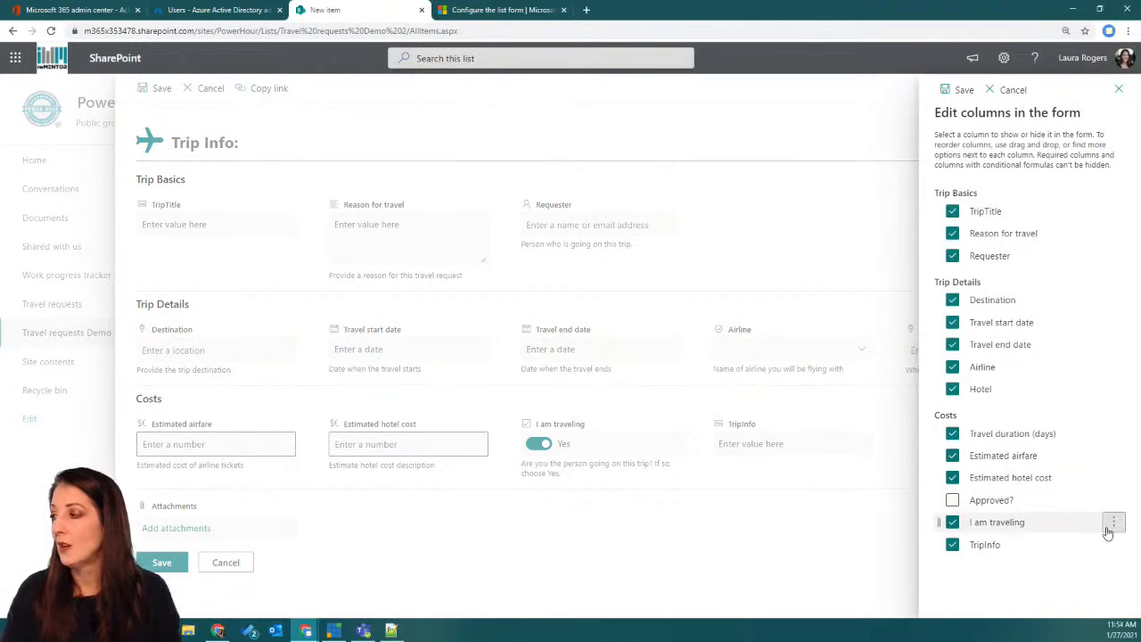
pyautogui.click(1113, 523)
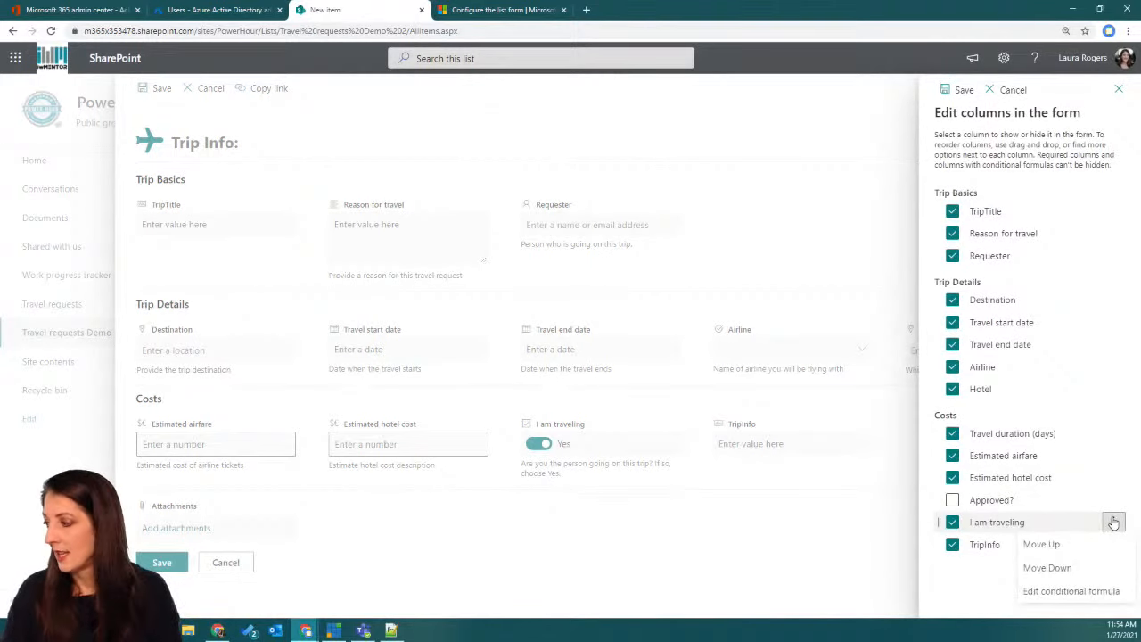
pyautogui.click(1113, 256)
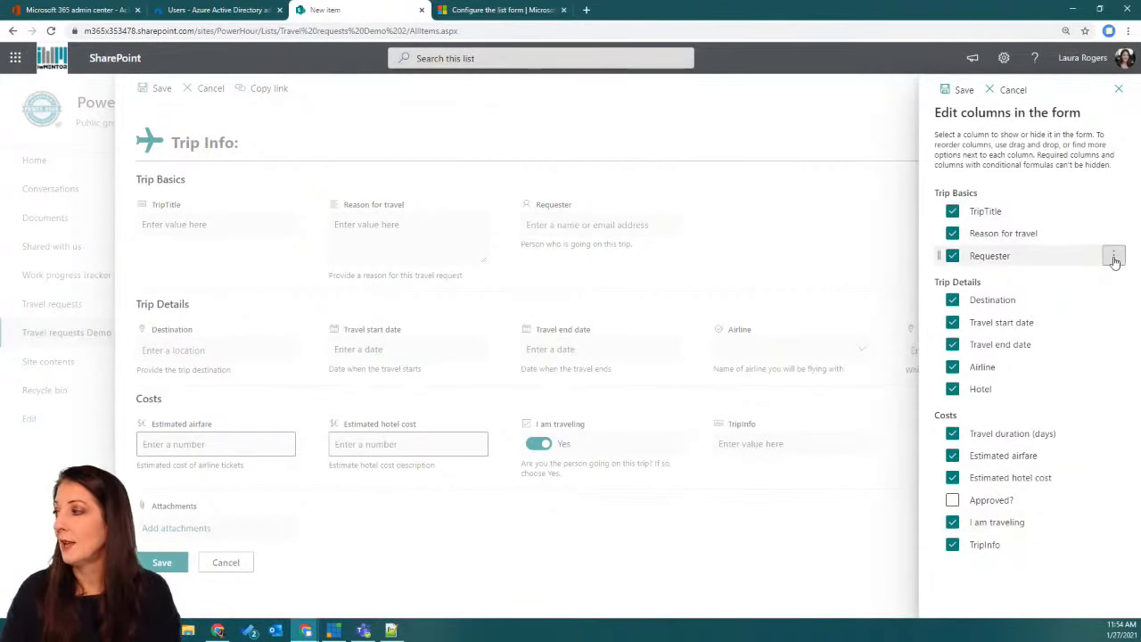
pyautogui.click(1113, 256)
pyautogui.click(1074, 327)
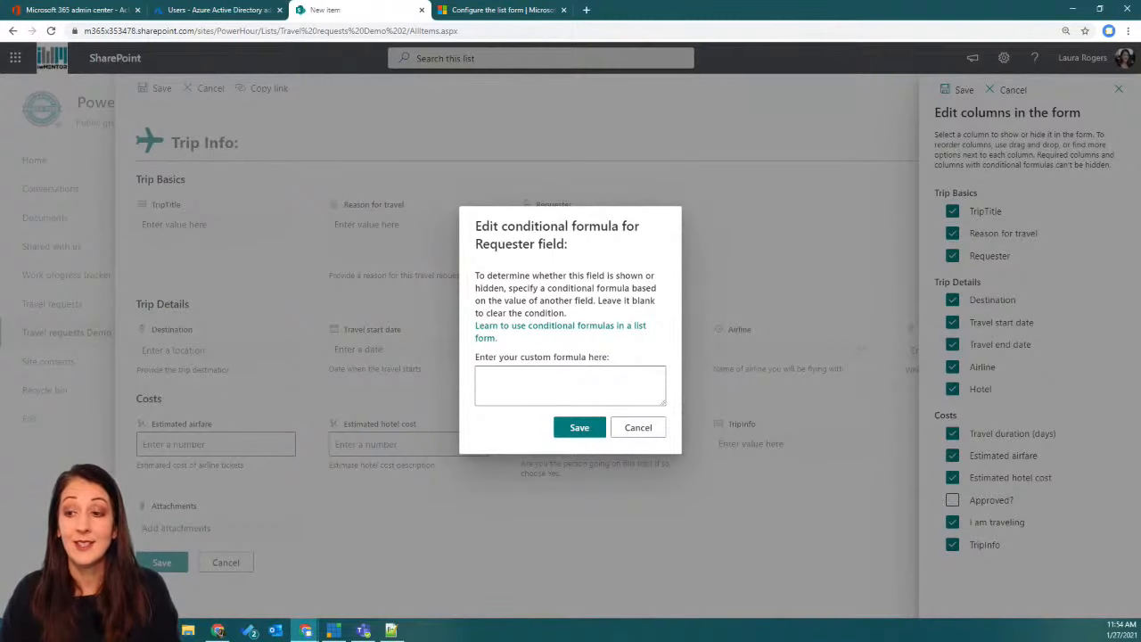
pyautogui.hotkey('alt', 'Tab')
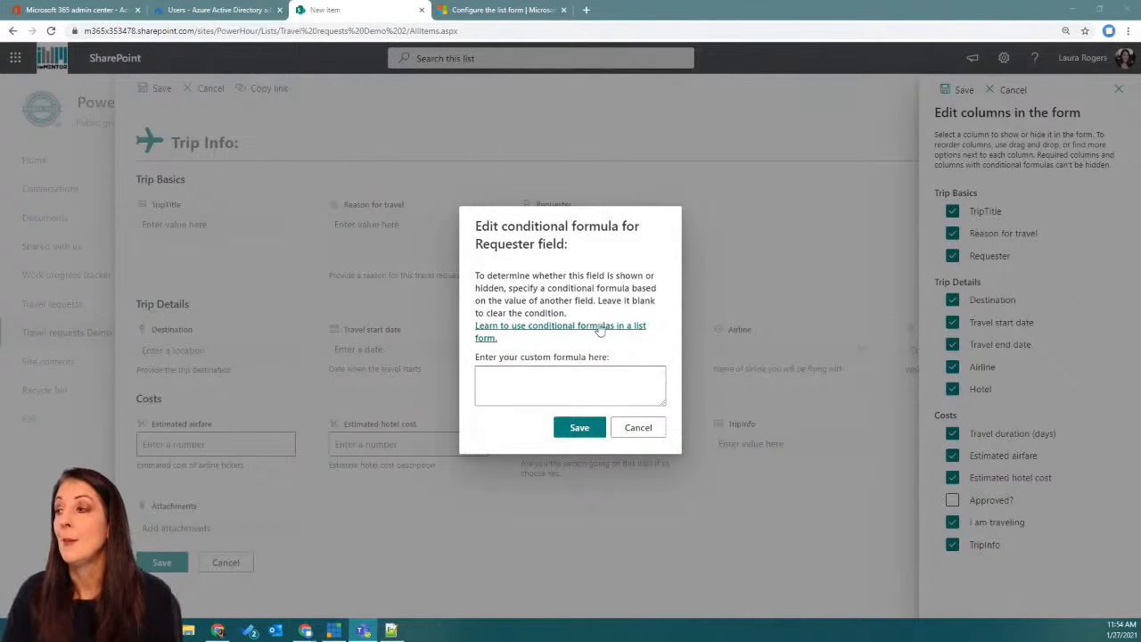
# Step: Open the linked conditional formula documentation and copy the Yes/No column example =if([$Promoted]==true,'true','false')
pyautogui.click(553, 327)
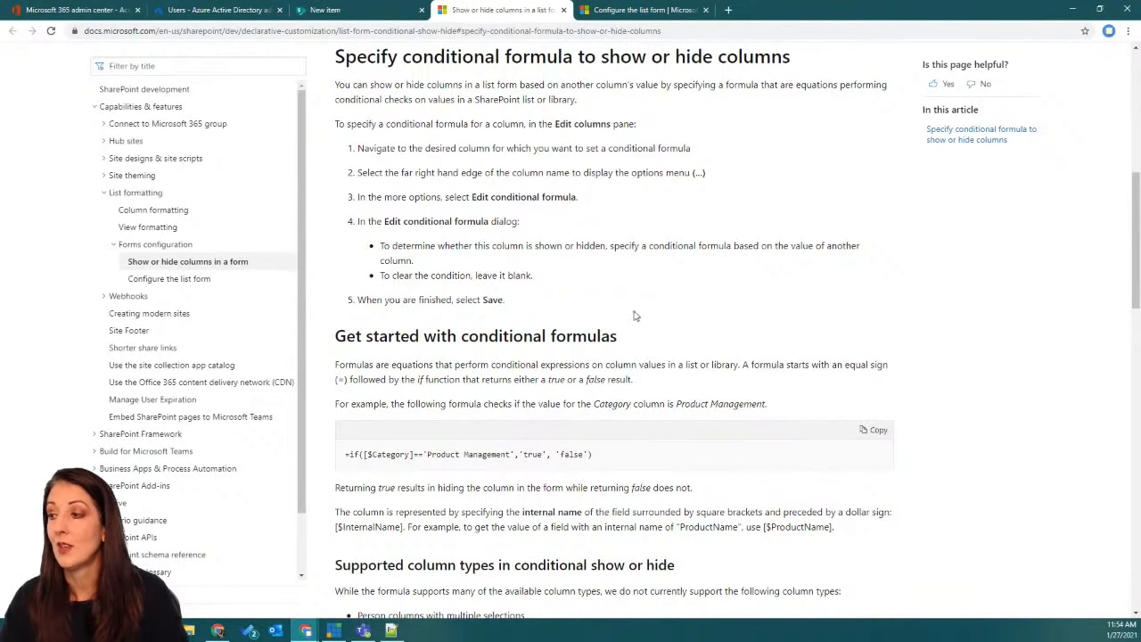
pyautogui.scroll(-1, 615, 344)
pyautogui.scroll(-10, 588, 339)
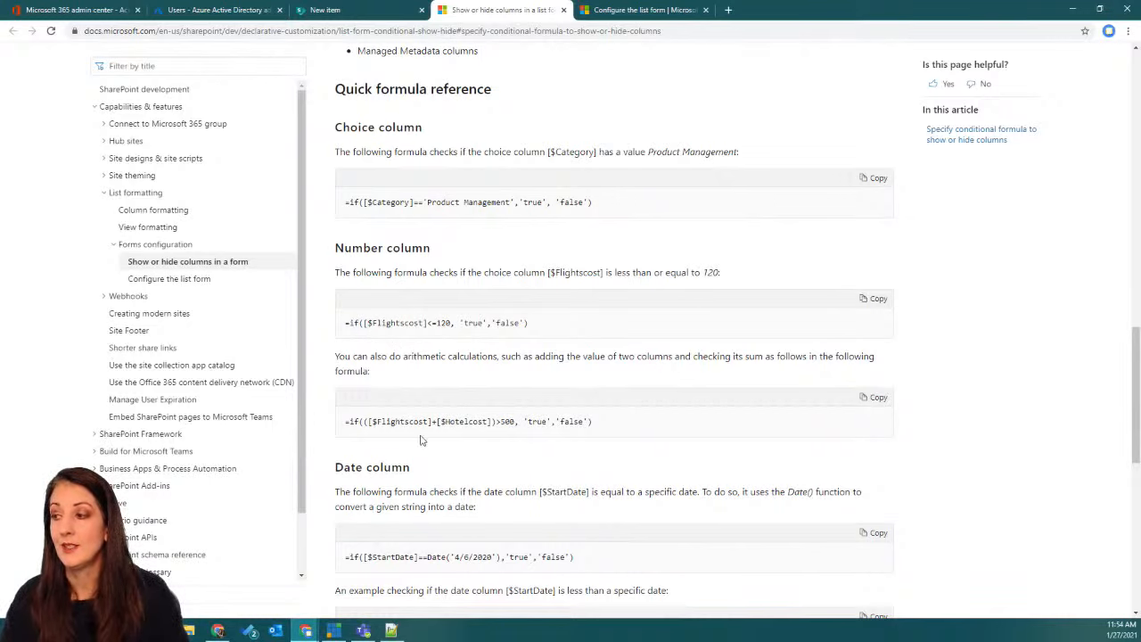
pyautogui.scroll(-3, 427, 439)
pyautogui.scroll(-3, 468, 412)
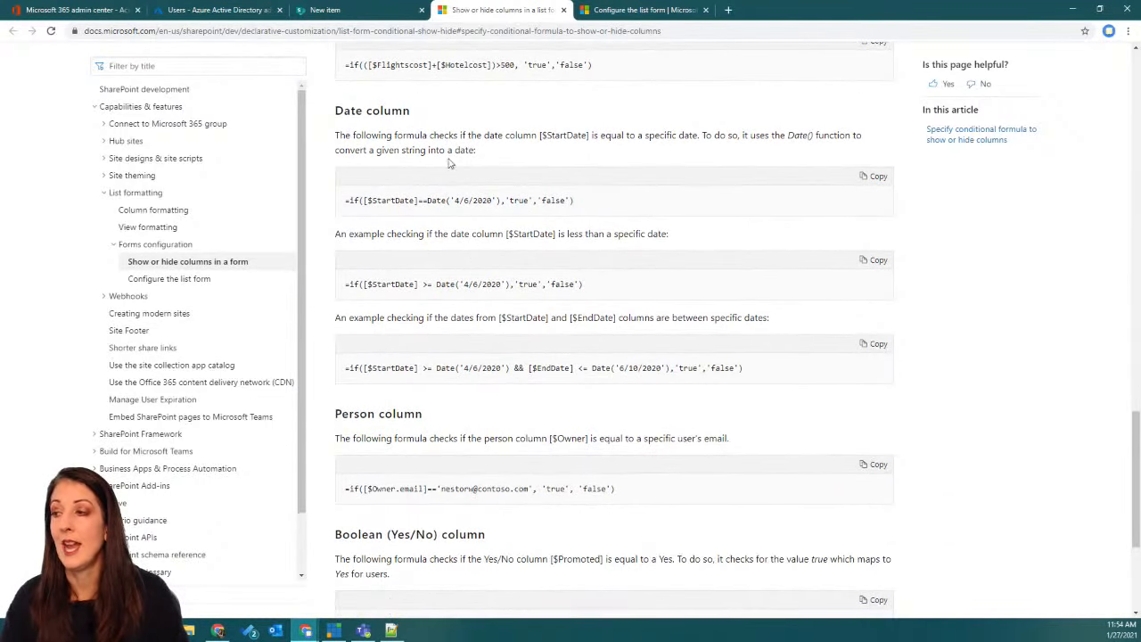
pyautogui.scroll(-3, 496, 345)
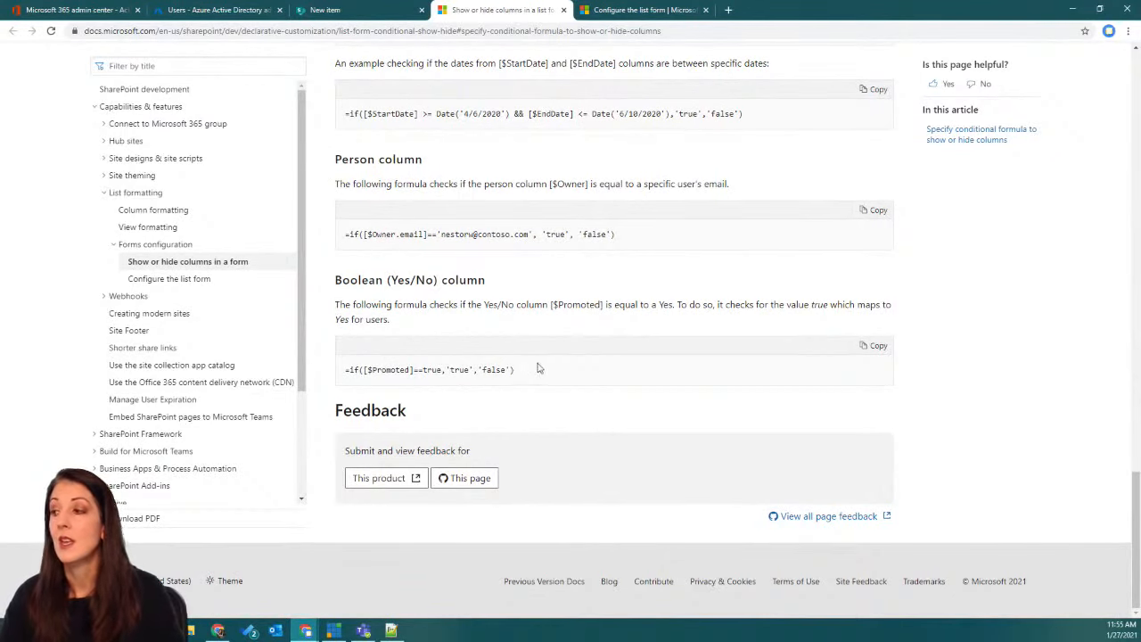
pyautogui.moveTo(535, 373); pyautogui.dragTo(344, 369)
pyautogui.hotkey('ctrl', 'c')
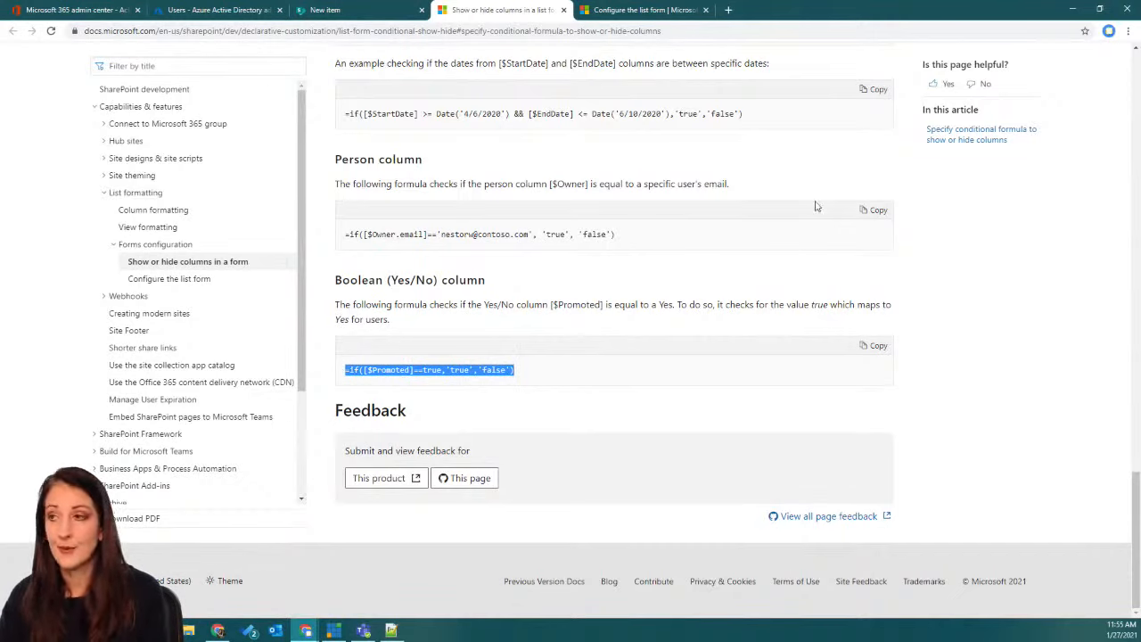
# Step: Return to the list form and cancel editing the Requester column's conditional formula
pyautogui.click(1072, 9)
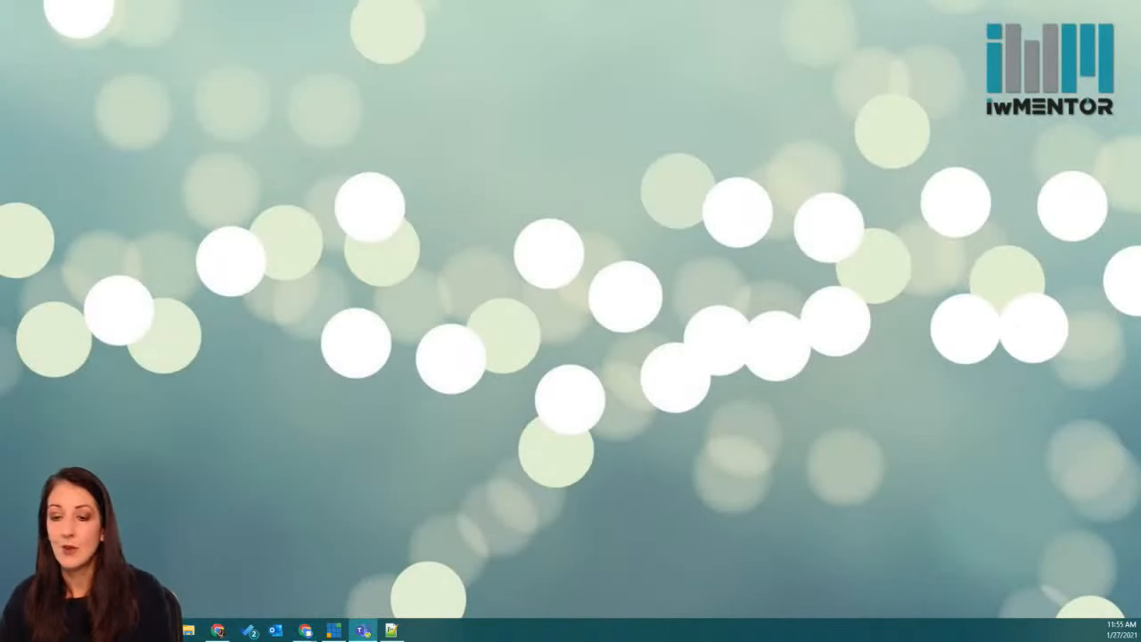
pyautogui.hotkey('alt', 'Tab')
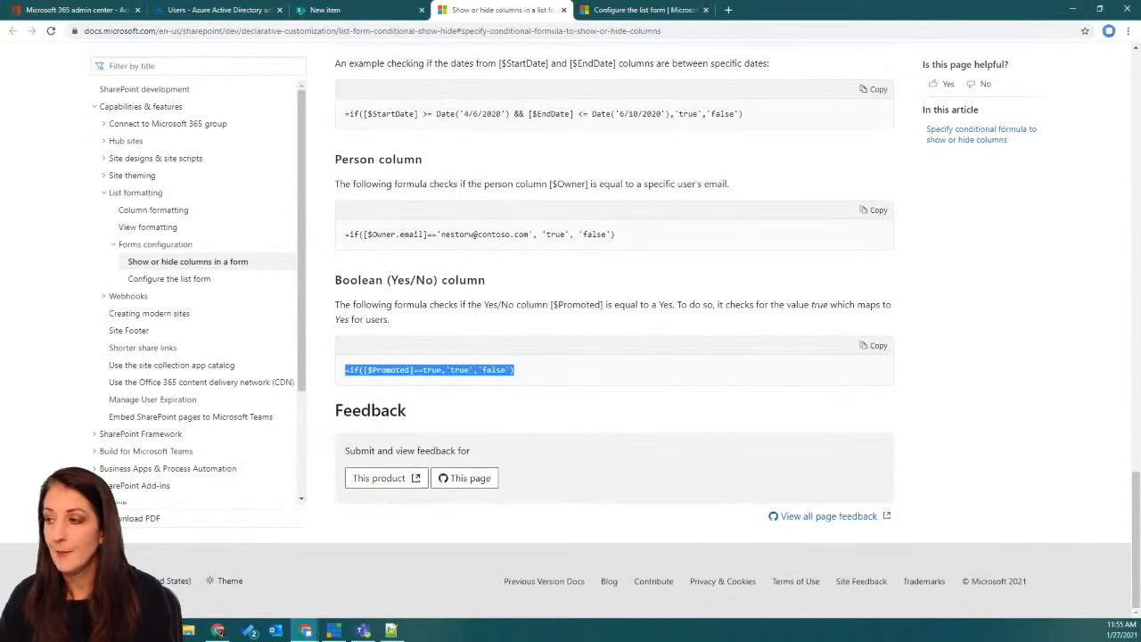
pyautogui.click(324, 10)
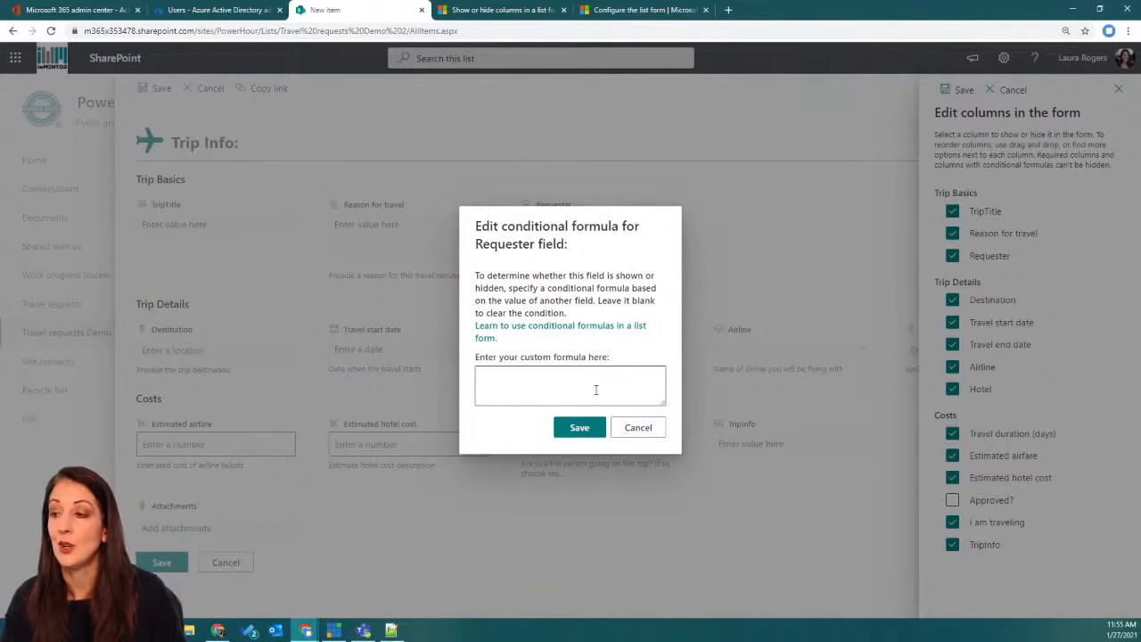
pyautogui.click(638, 427)
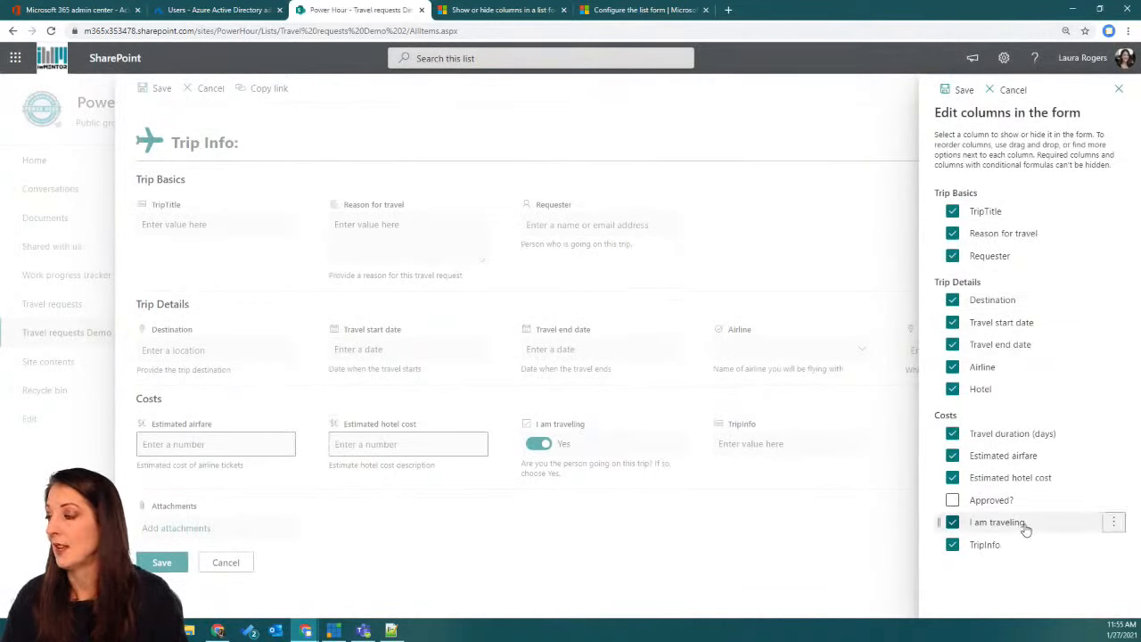
# Step: Move the I am traveling column directly above Requester in Trip Basics, save the column order, and try its Yes/No switch
pyautogui.moveTo(1026, 530); pyautogui.dragTo(1023, 260)
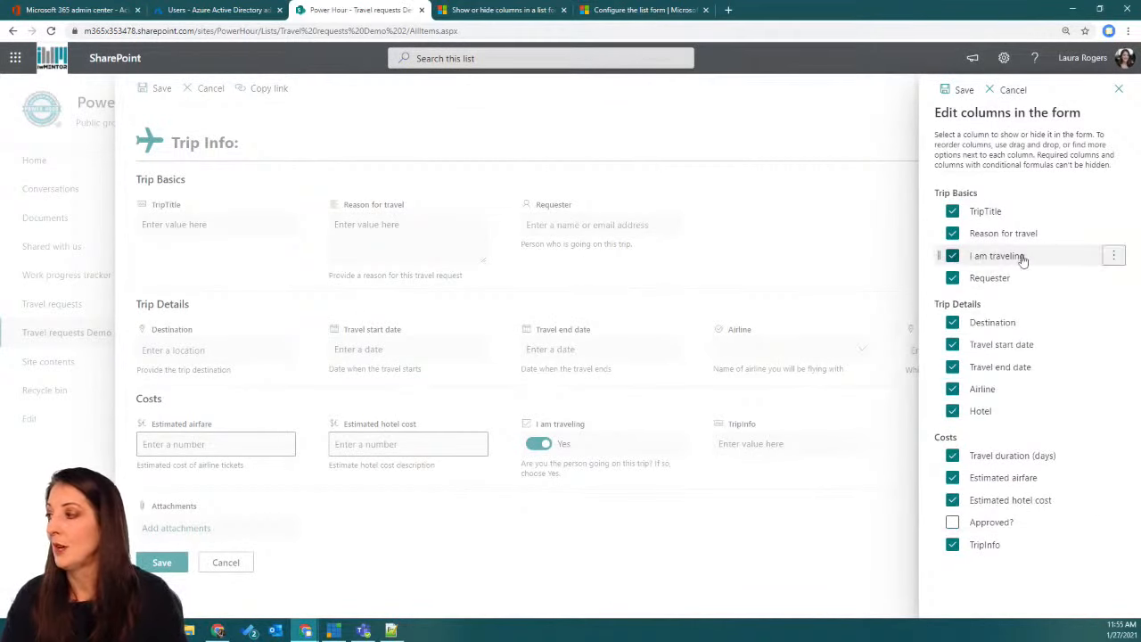
pyautogui.click(962, 93)
pyautogui.click(542, 225)
pyautogui.click(542, 225)
pyautogui.click(542, 225)
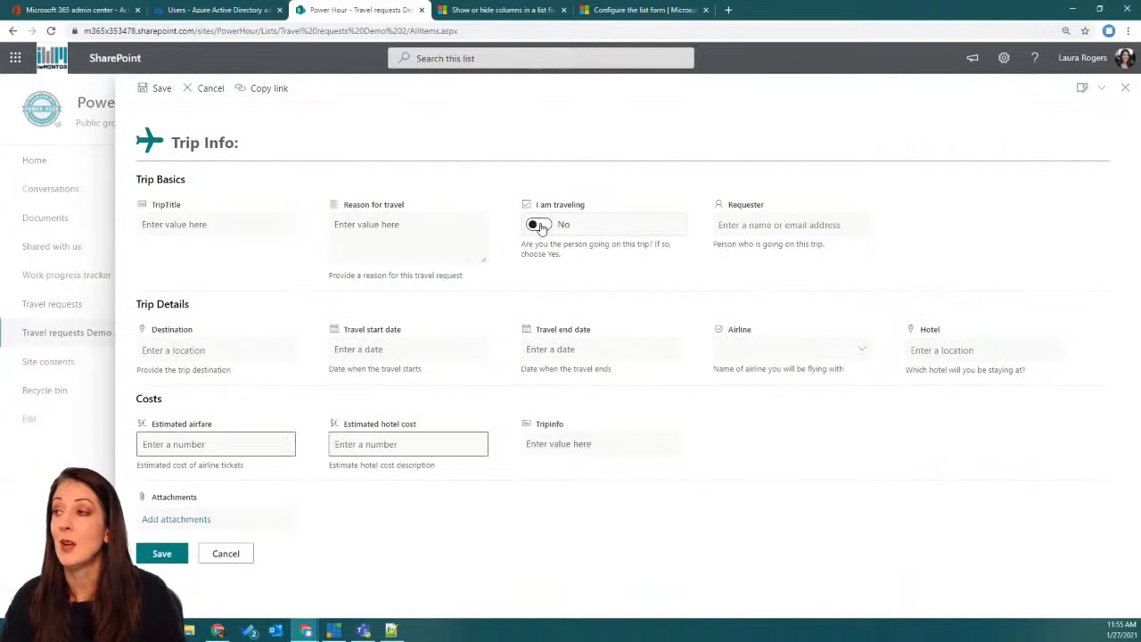
pyautogui.click(544, 225)
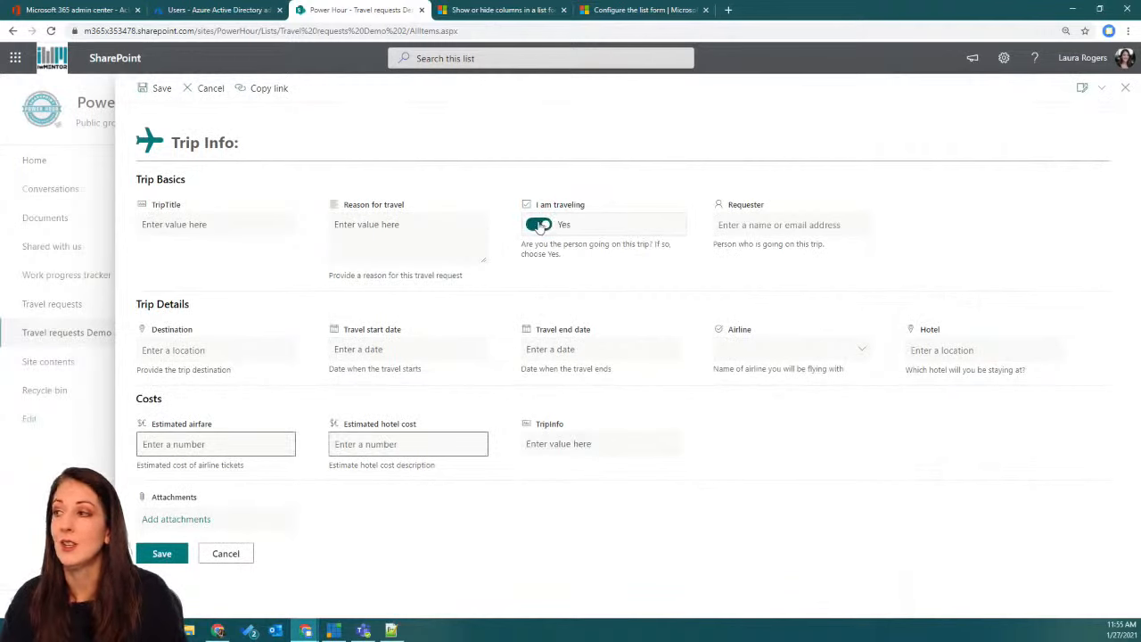
pyautogui.click(541, 225)
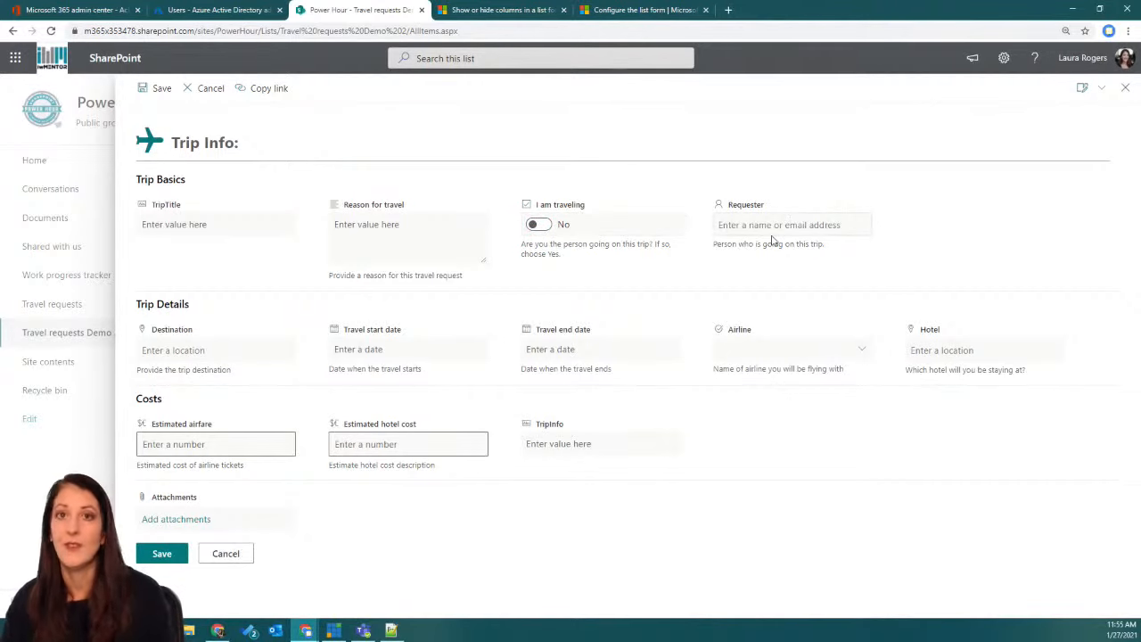
# Step: Paste =if([$Promoted]==true,'true','false') as the Requester column's conditional formula, save the column settings, and close the form
pyautogui.click(1096, 89)
pyautogui.click(1070, 113)
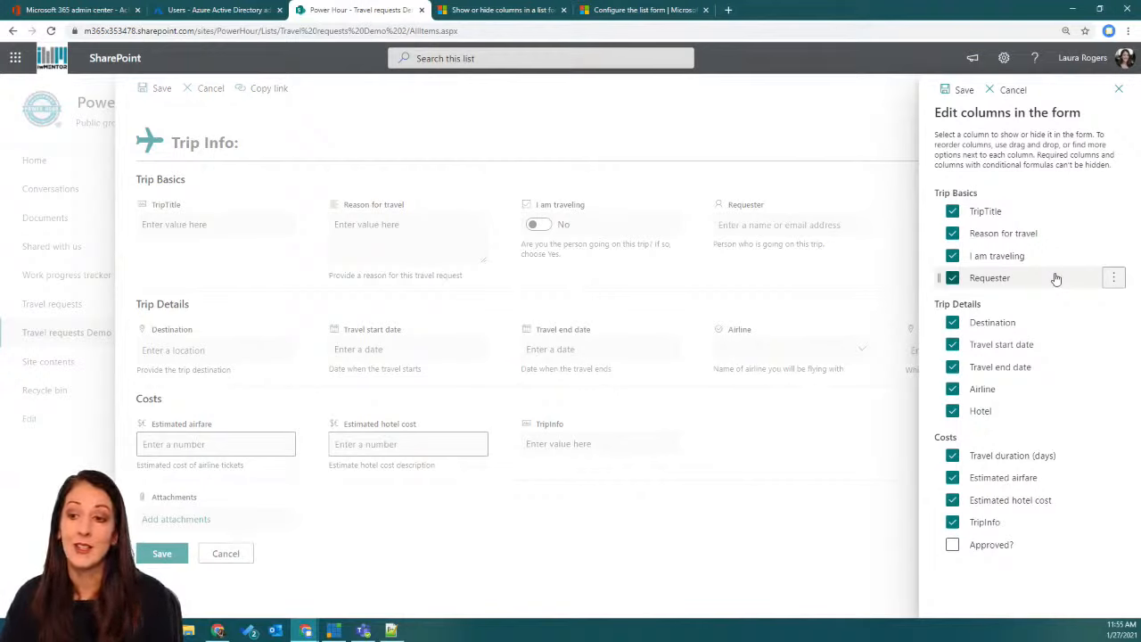
pyautogui.click(1114, 277)
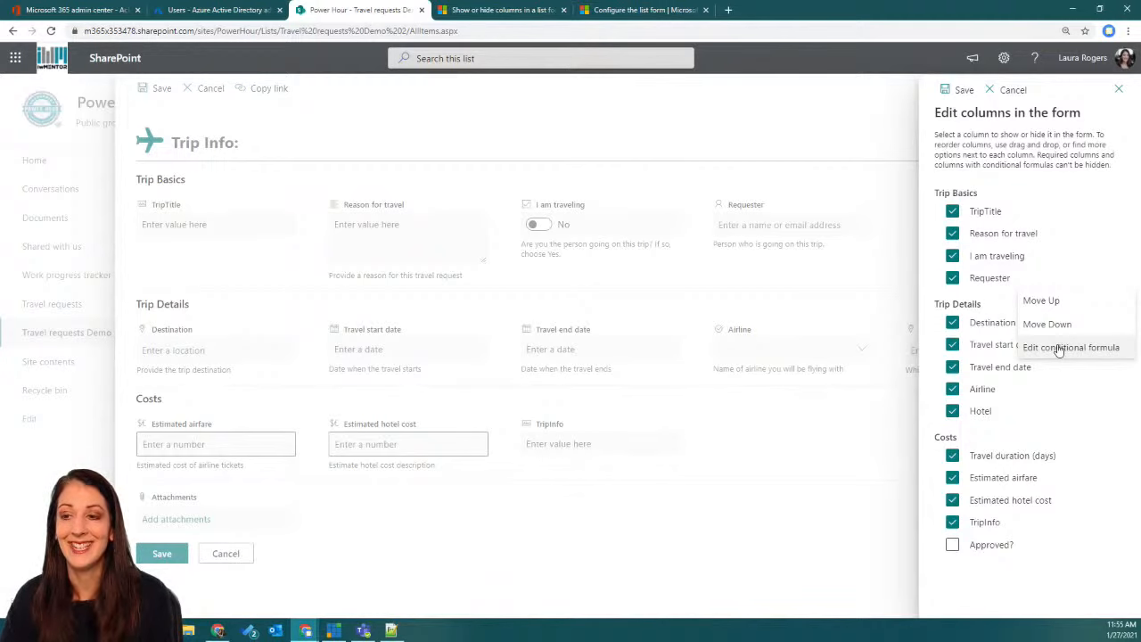
pyautogui.click(1059, 348)
pyautogui.click(586, 381)
pyautogui.hotkey('ctrl', 'v')
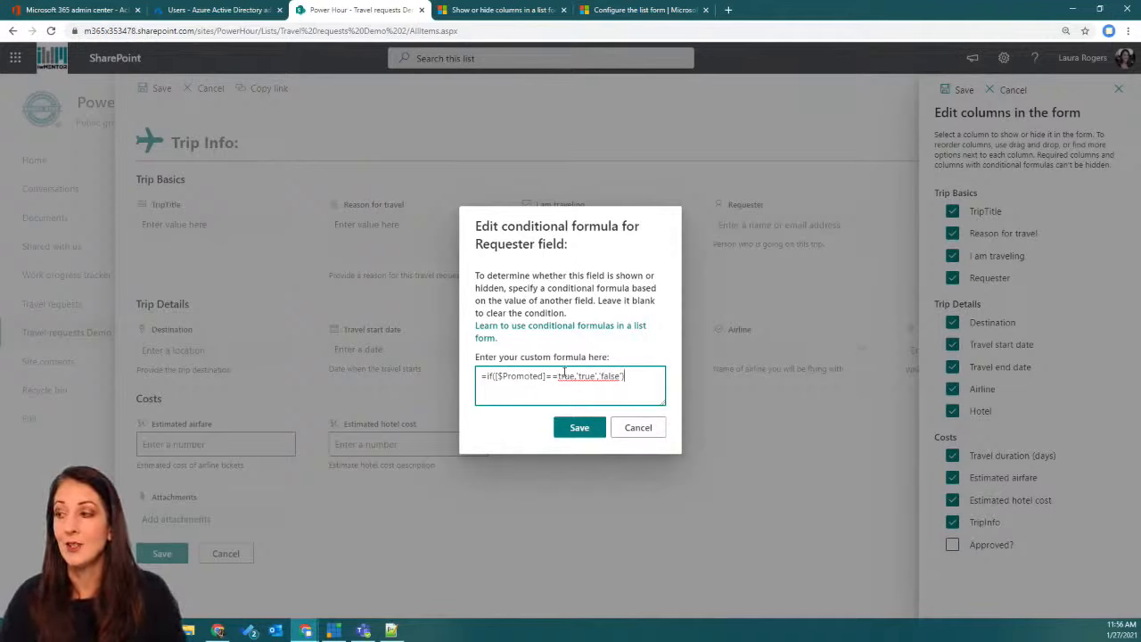
pyautogui.click(579, 429)
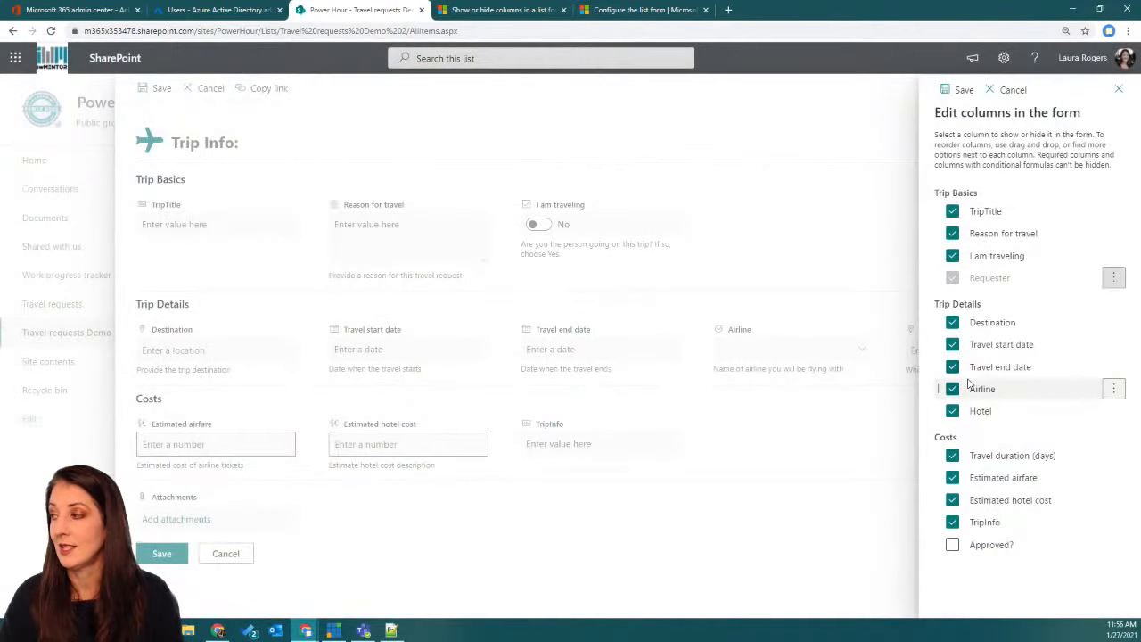
pyautogui.click(958, 89)
pyautogui.click(1124, 89)
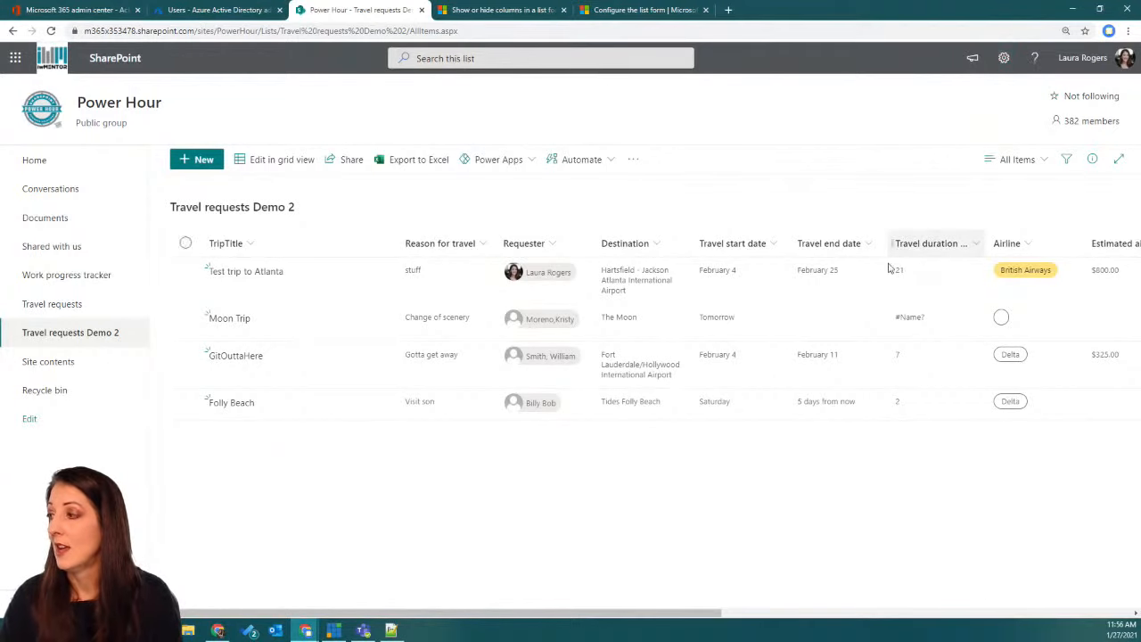
# Step: Open the I am traveling column from the list settings and copy its internal name, Iamtraveling, from the page URL
pyautogui.moveTo(687, 613); pyautogui.dragTo(1105, 607)
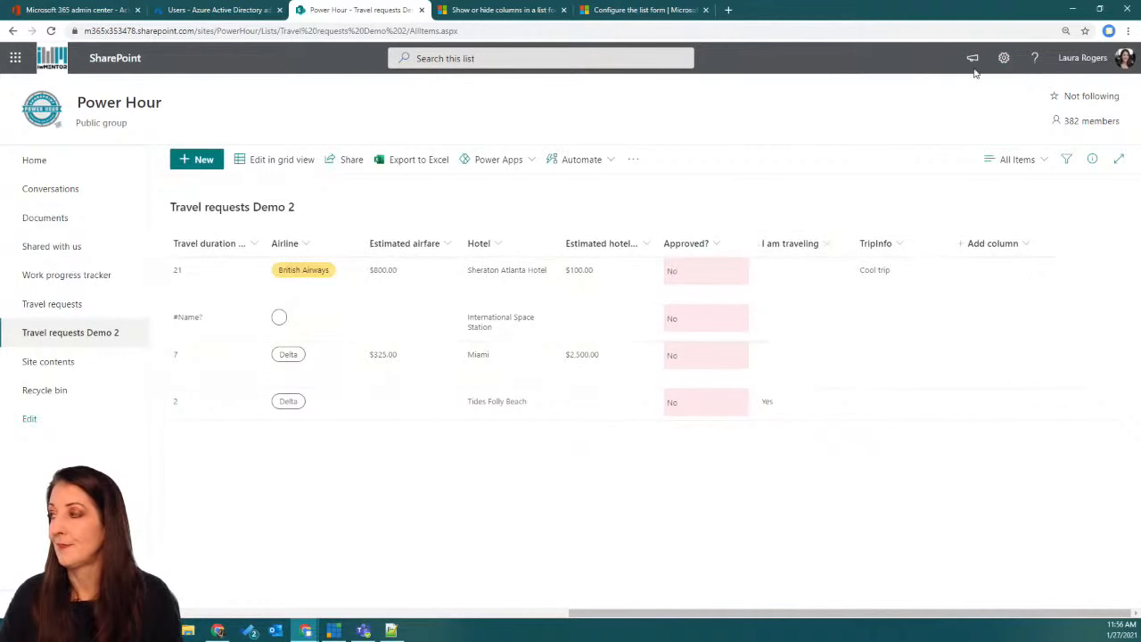
pyautogui.click(1002, 58)
pyautogui.click(962, 191)
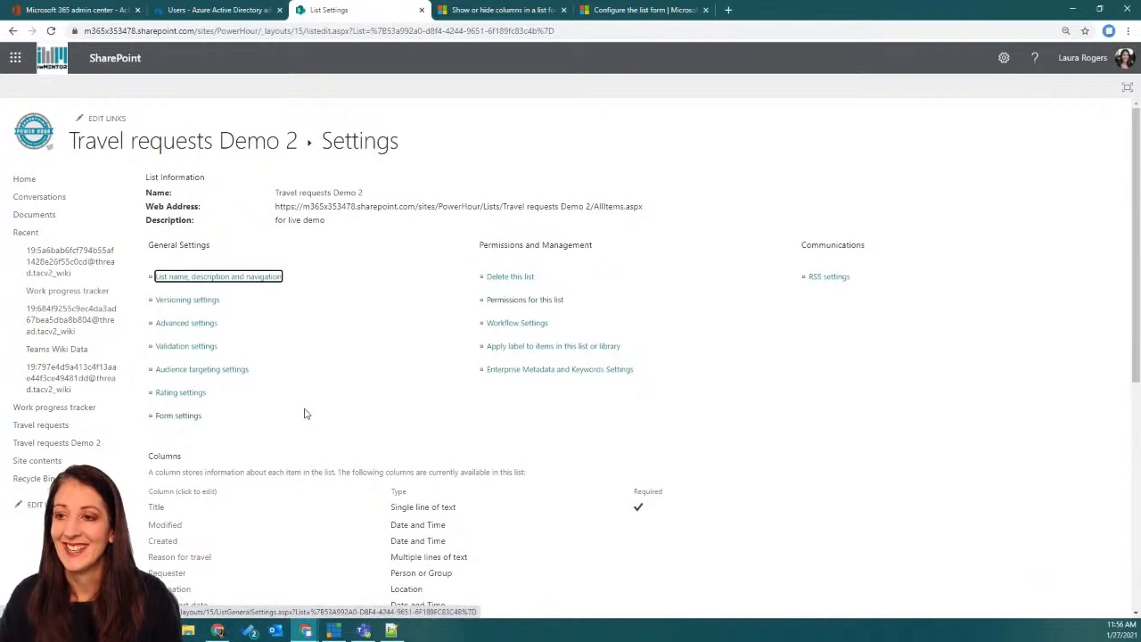
pyautogui.scroll(-4, 304, 413)
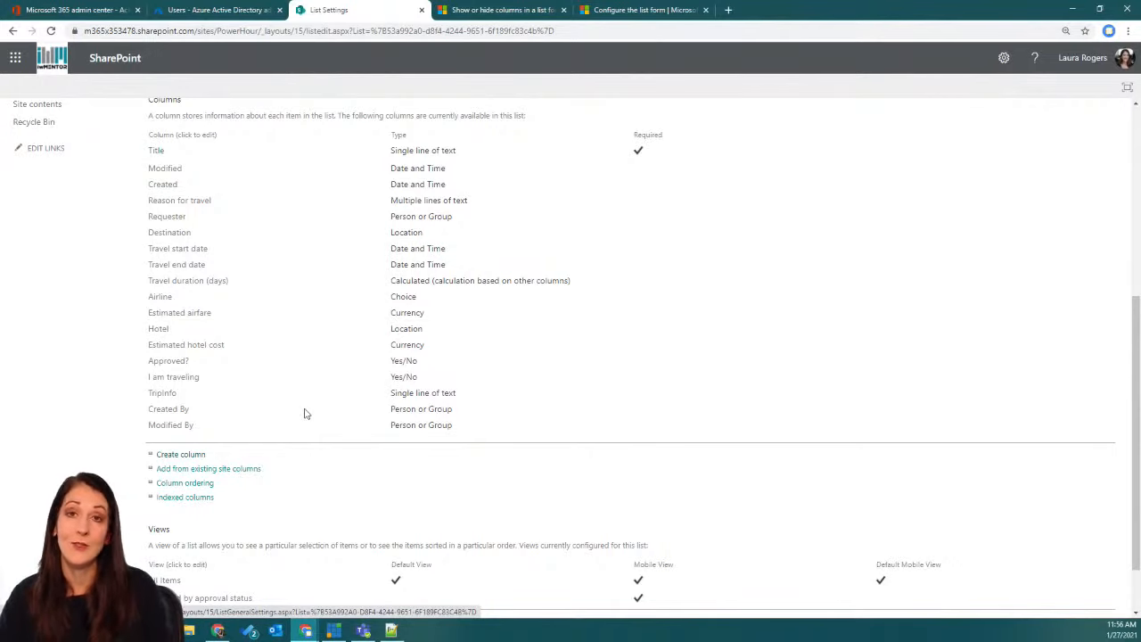
pyautogui.click(192, 379)
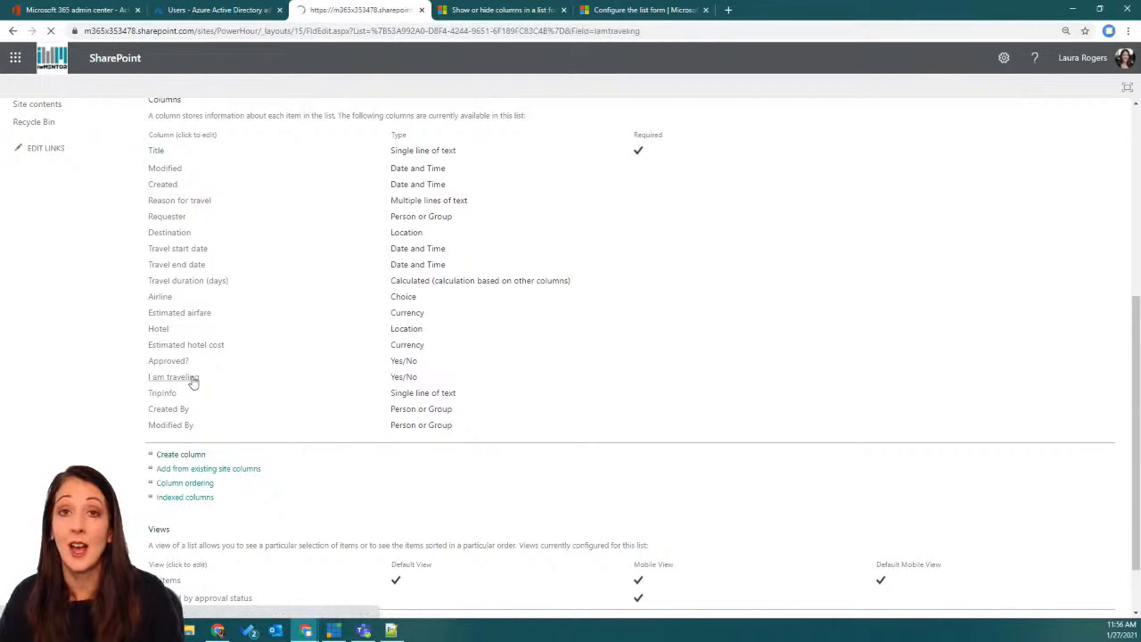
pyautogui.click(595, 32)
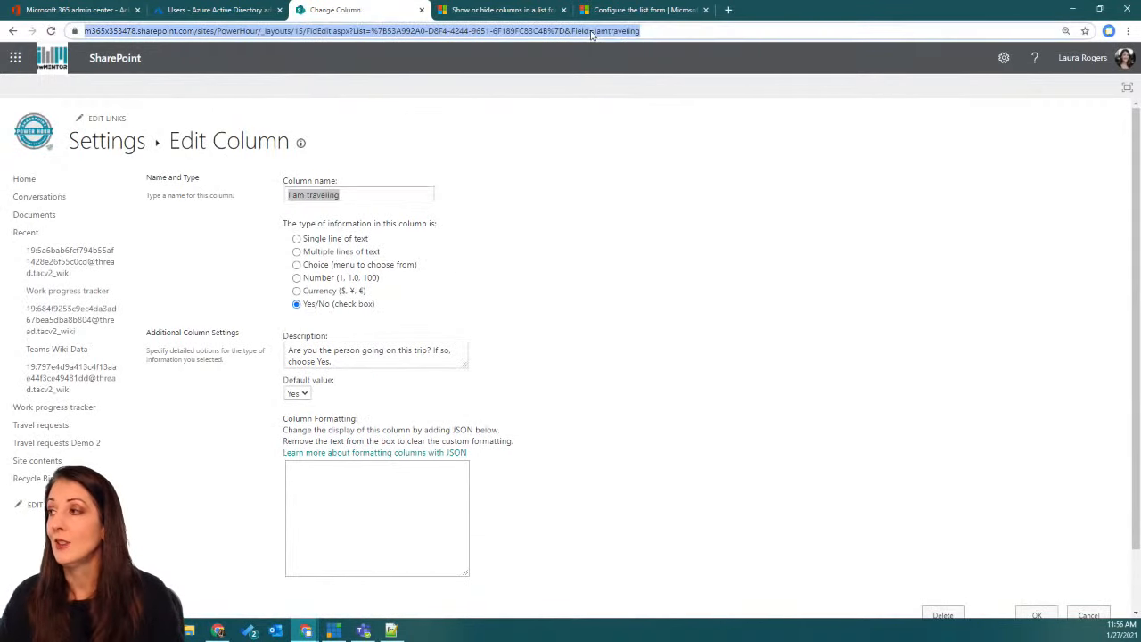
pyautogui.click(641, 31)
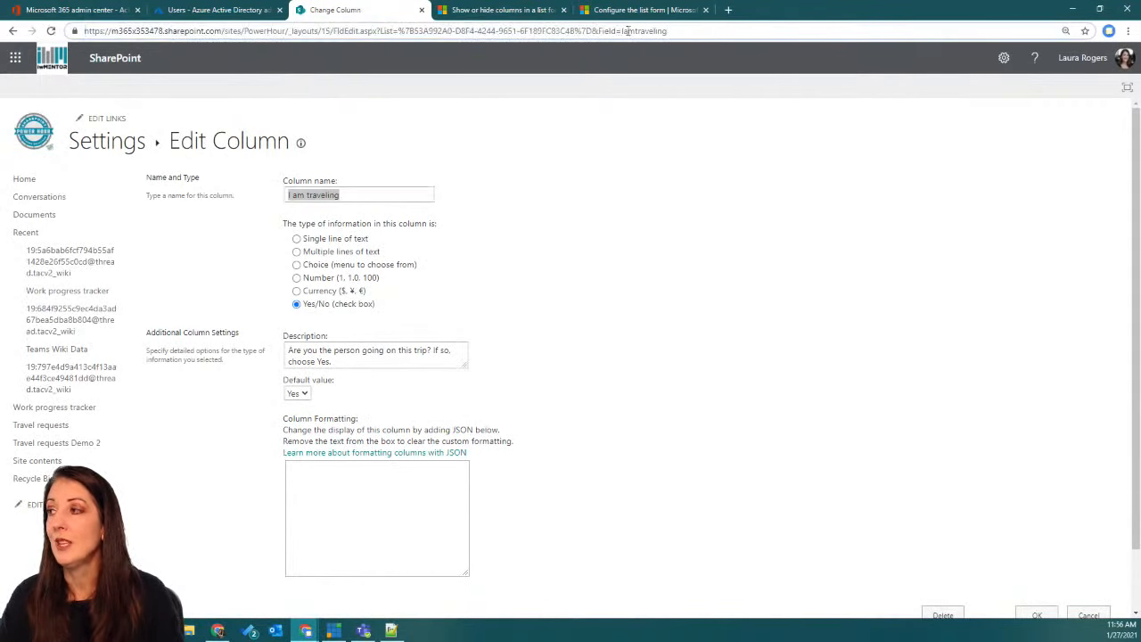
pyautogui.moveTo(621, 30); pyautogui.dragTo(681, 30)
pyautogui.hotkey('ctrl', 'c')
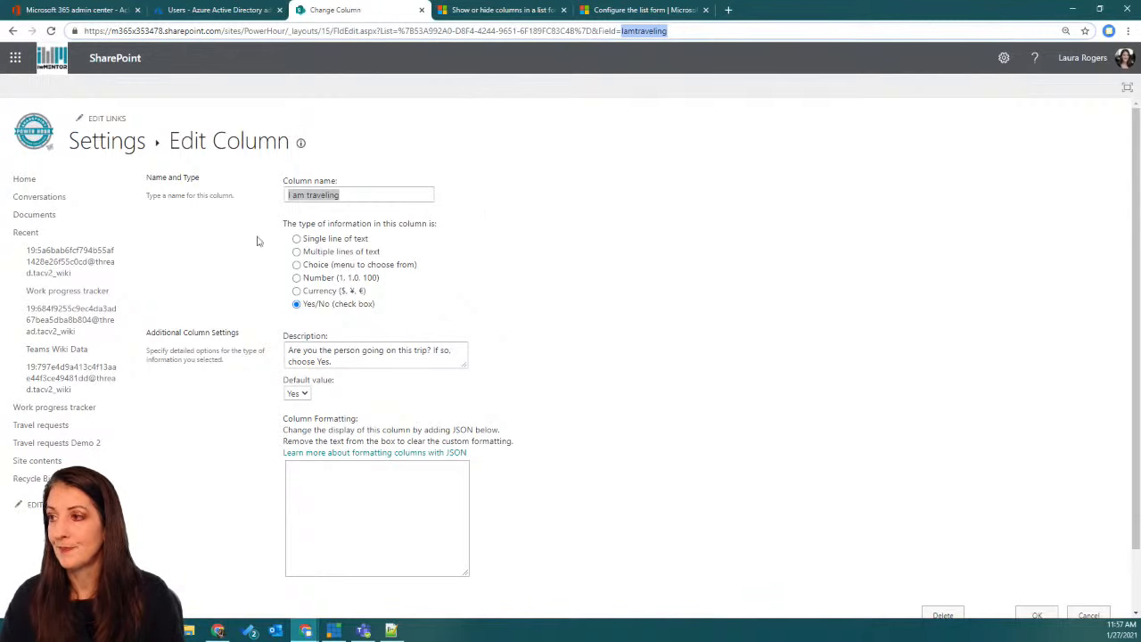
# Step: From a new item form in Travel requests Demo 2, replace Promoted with Iamtraveling in the Requester column's conditional formula and save
pyautogui.click(62, 443)
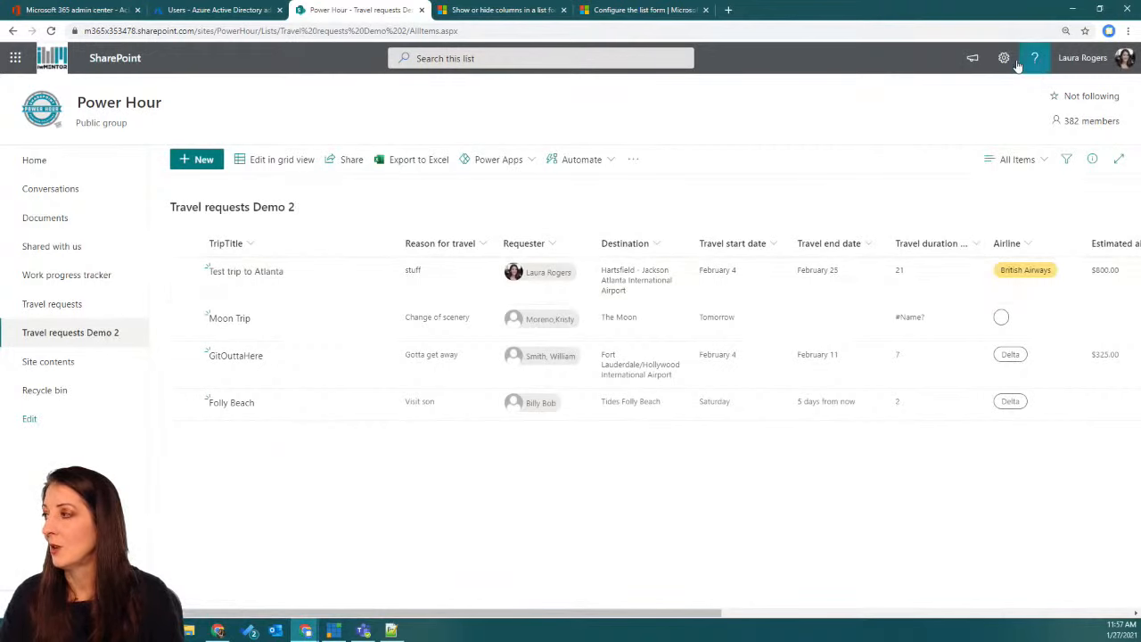
pyautogui.click(198, 160)
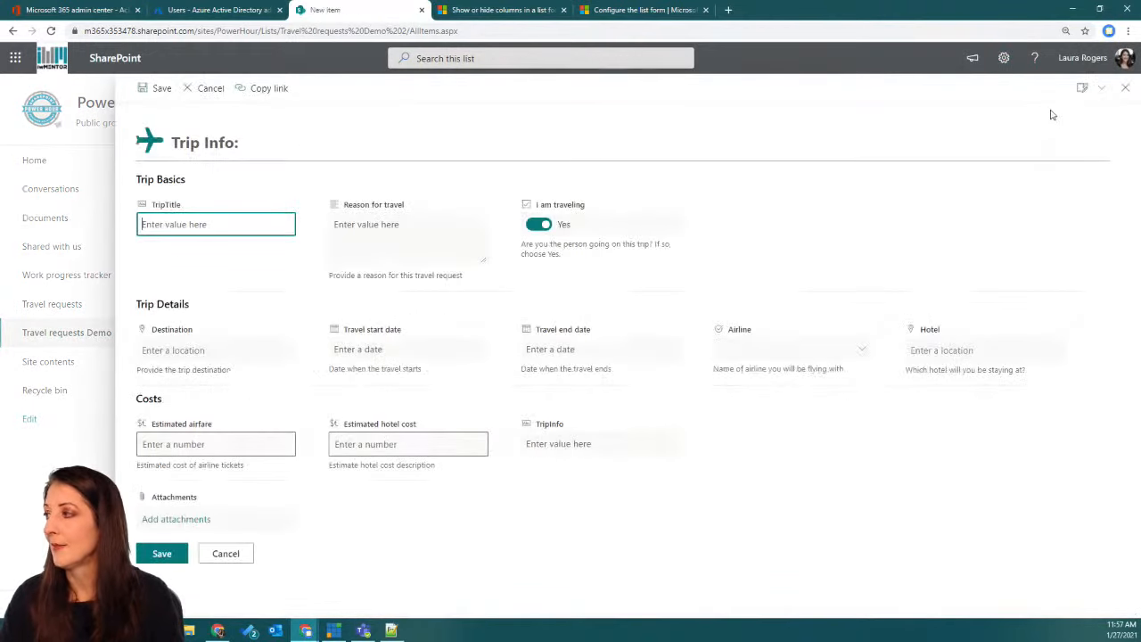
pyautogui.click(1085, 89)
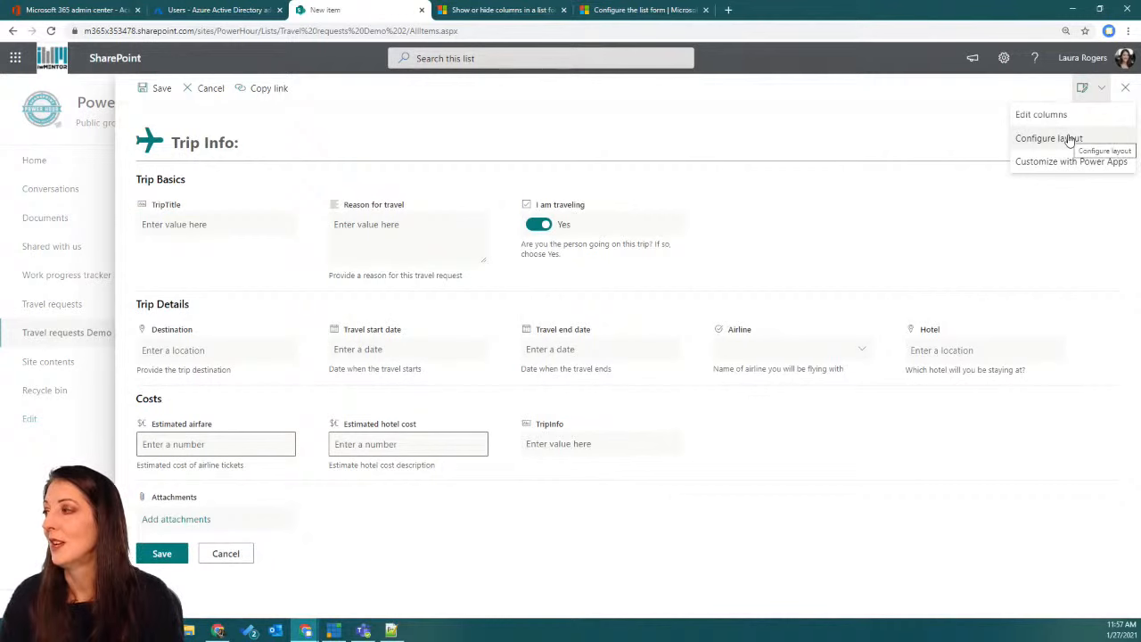
pyautogui.click(1041, 114)
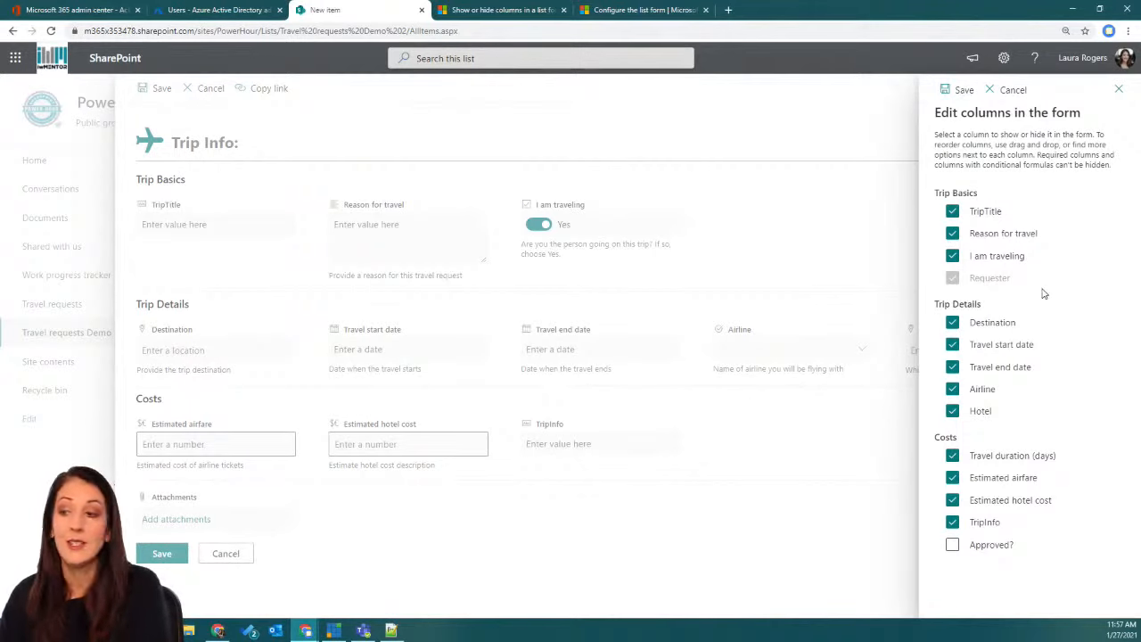
pyautogui.click(1111, 276)
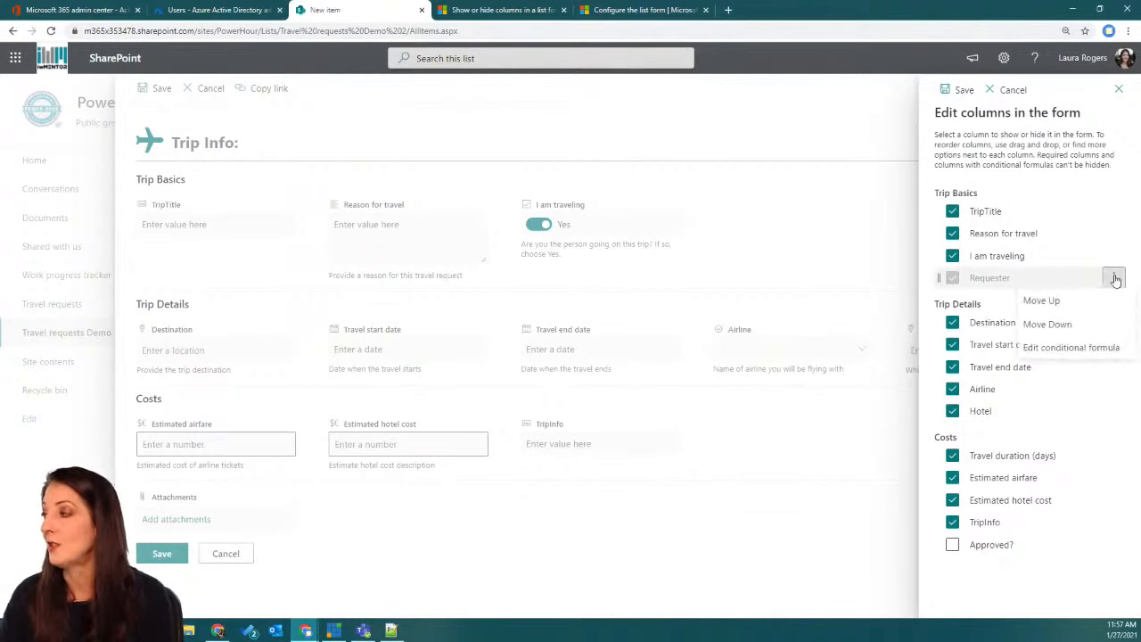
pyautogui.click(1071, 349)
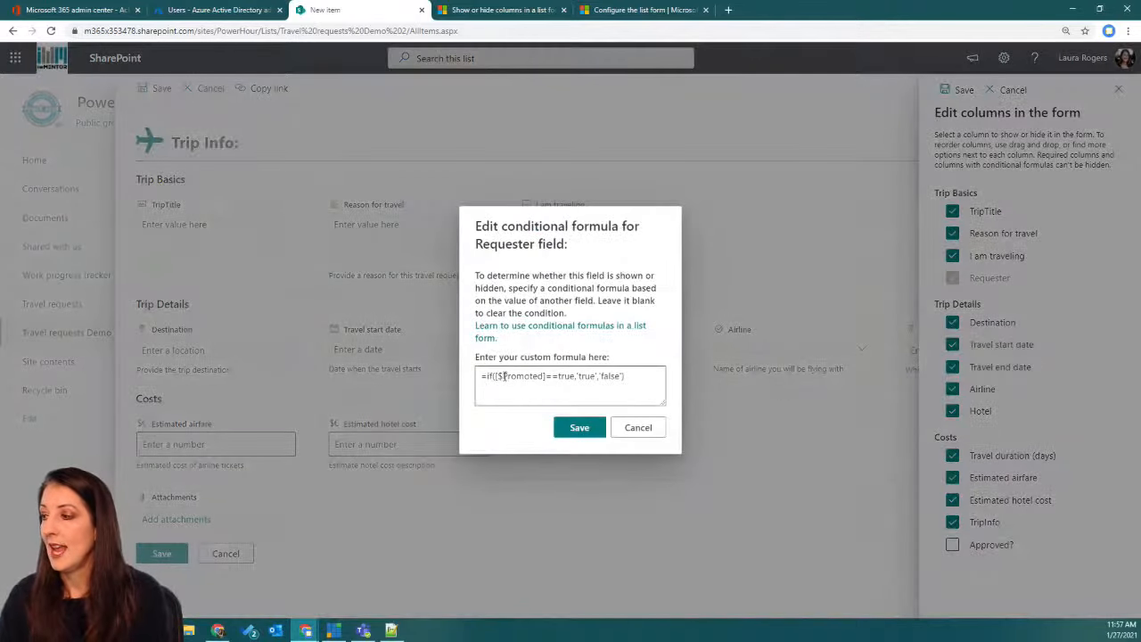
pyautogui.moveTo(501, 376); pyautogui.dragTo(544, 384)
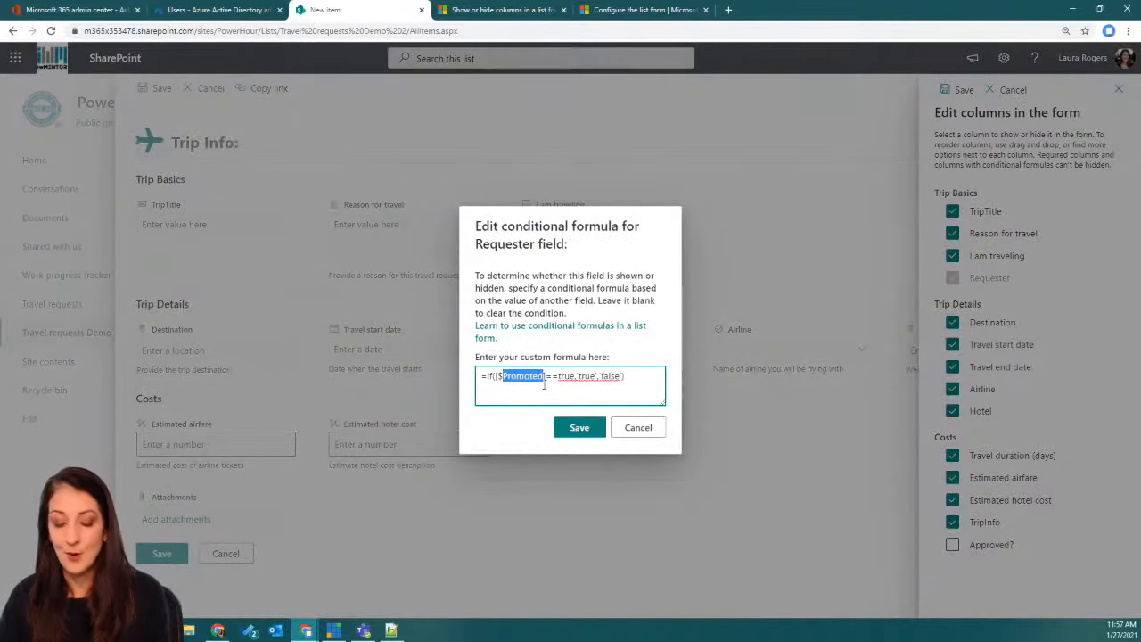
pyautogui.hotkey('ctrl', 'v')
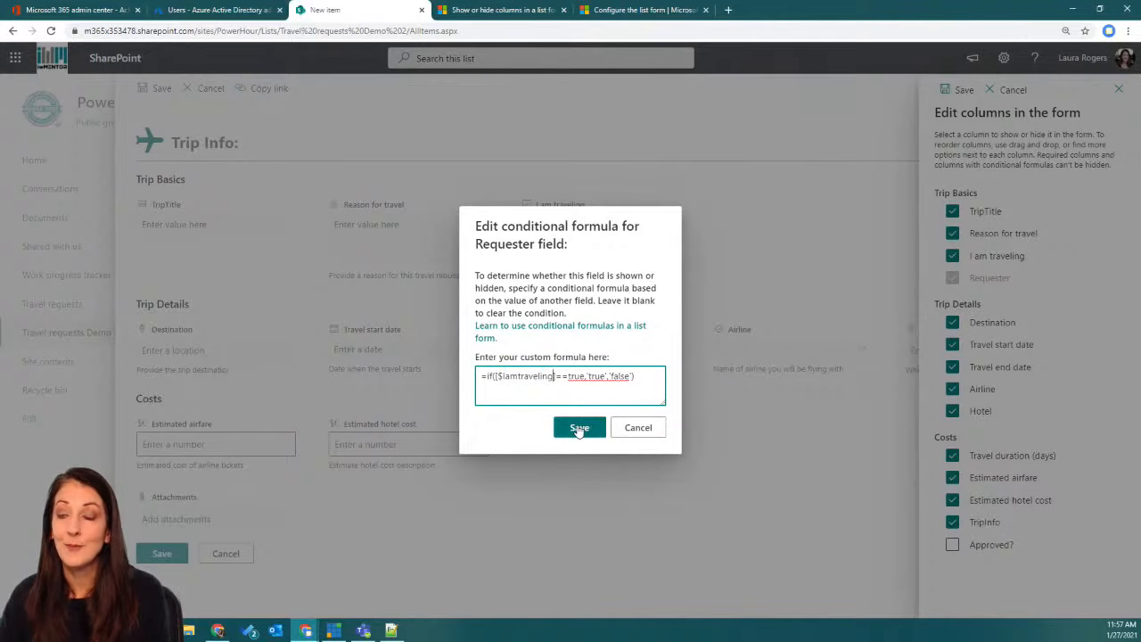
pyautogui.click(579, 428)
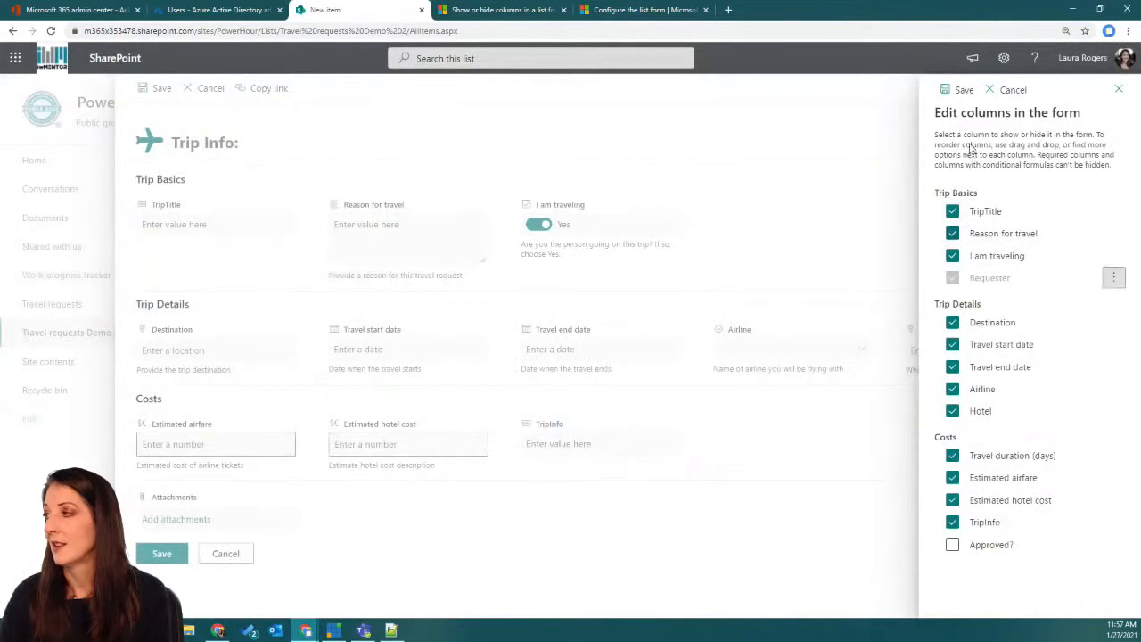
pyautogui.click(960, 89)
# Step: Switch I am traveling between No and Yes to test how the Requester field responds
pyautogui.click(538, 224)
pyautogui.click(540, 225)
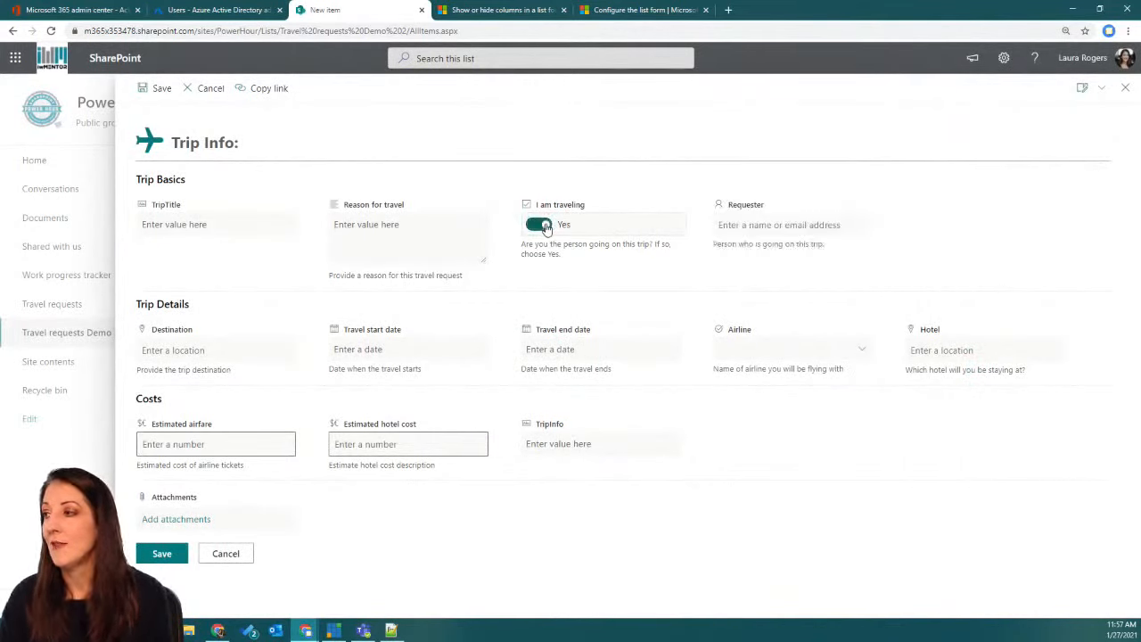
pyautogui.click(541, 226)
pyautogui.click(545, 225)
# Step: Swap the results in the Requester column's conditional formula to =if([$Iamtraveling]==true,'false','true') and save the column settings
pyautogui.click(1095, 89)
pyautogui.click(1074, 114)
pyautogui.click(1113, 277)
pyautogui.click(1090, 348)
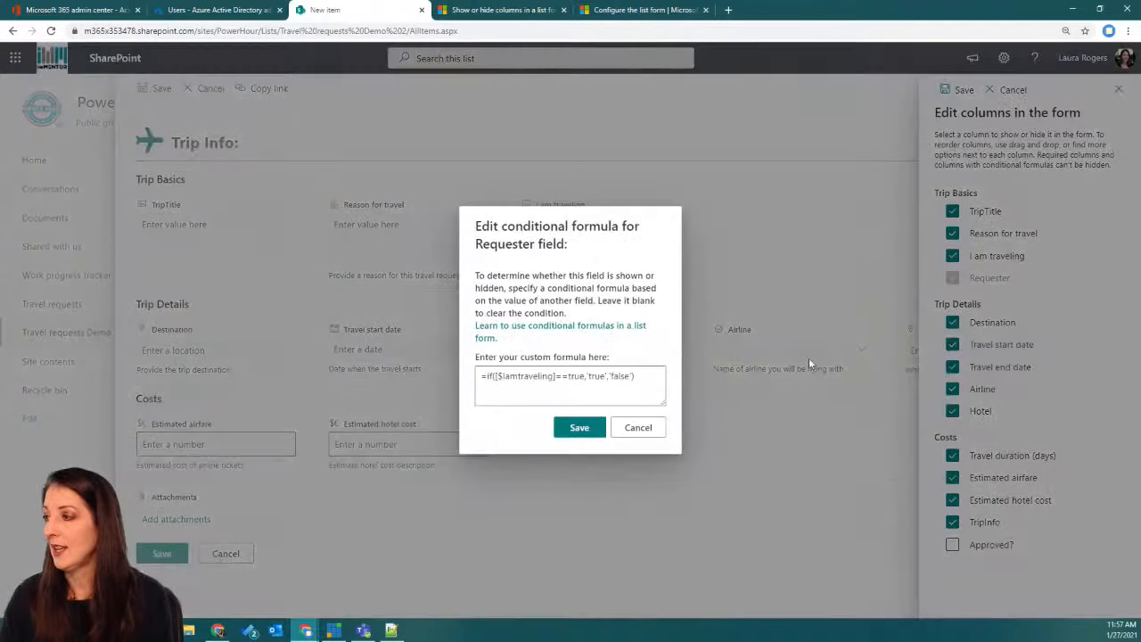
pyautogui.doubleClick(596, 376)
pyautogui.write("'false'")
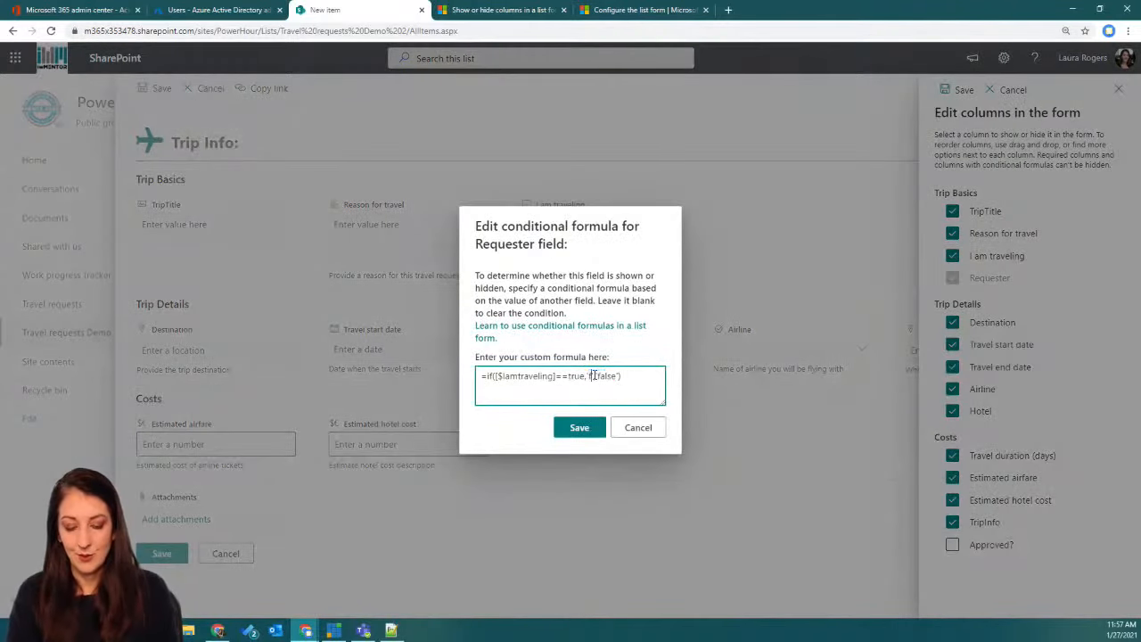
pyautogui.moveTo(613, 376); pyautogui.dragTo(632, 377)
pyautogui.write("'true'")
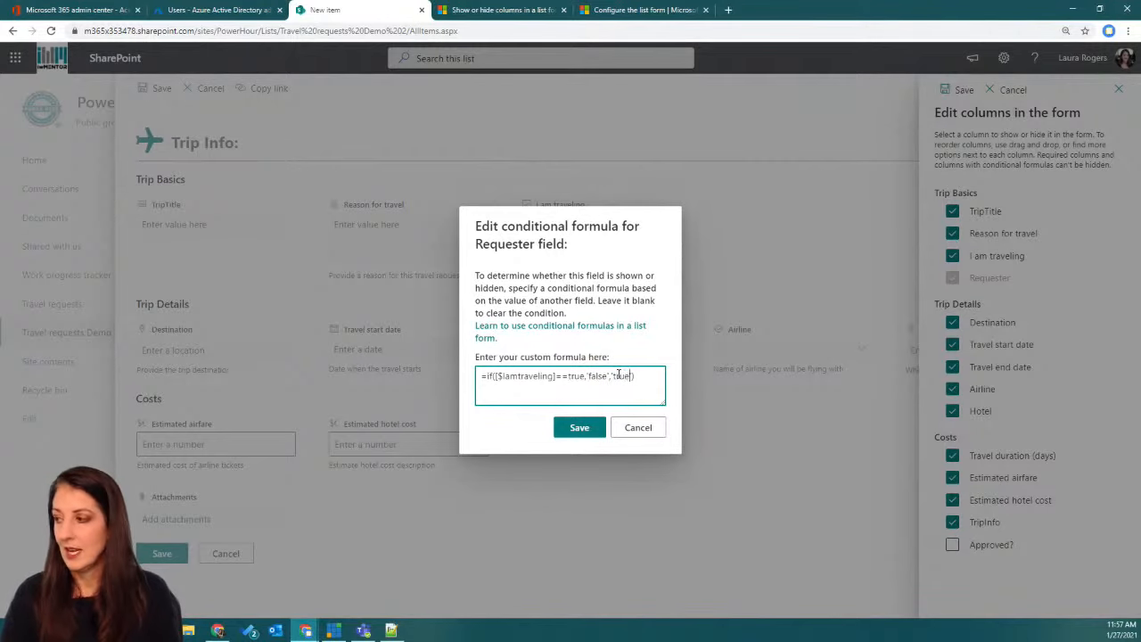
pyautogui.click(580, 428)
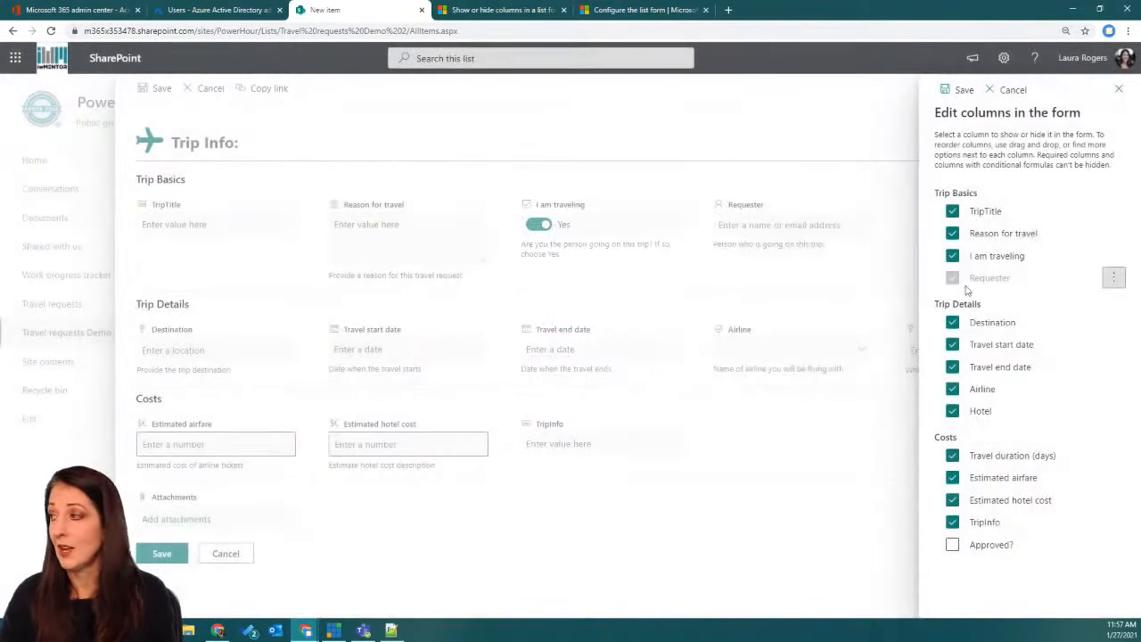
pyautogui.click(954, 90)
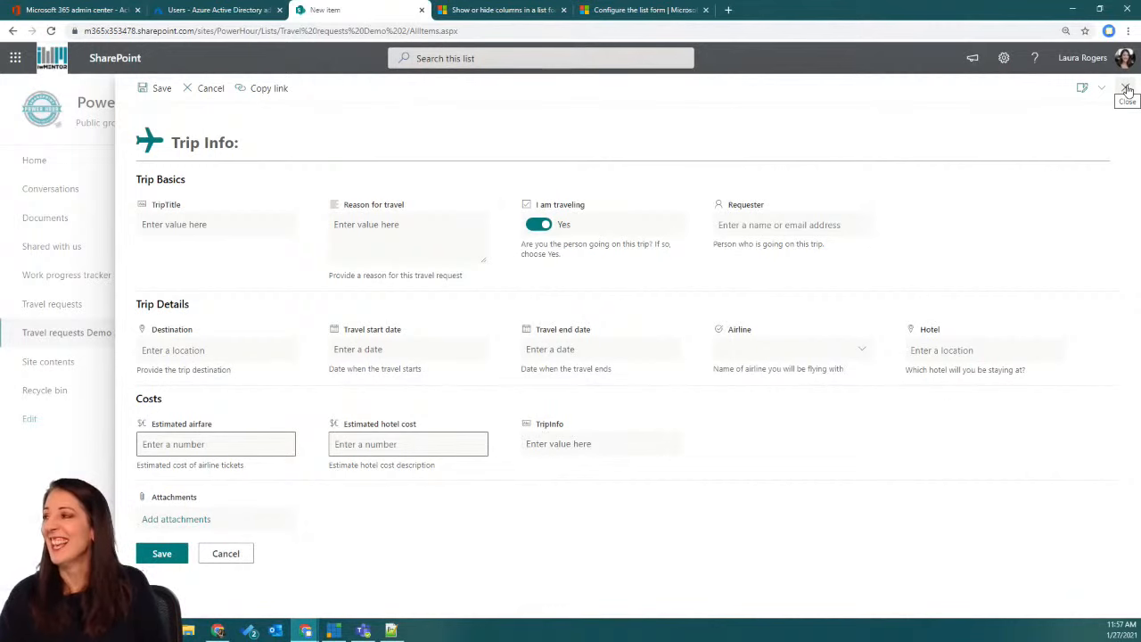
# Step: Test the formula in a fresh new item form by setting I am traveling to No and choosing a person as Requester, and discard the form
pyautogui.click(1128, 90)
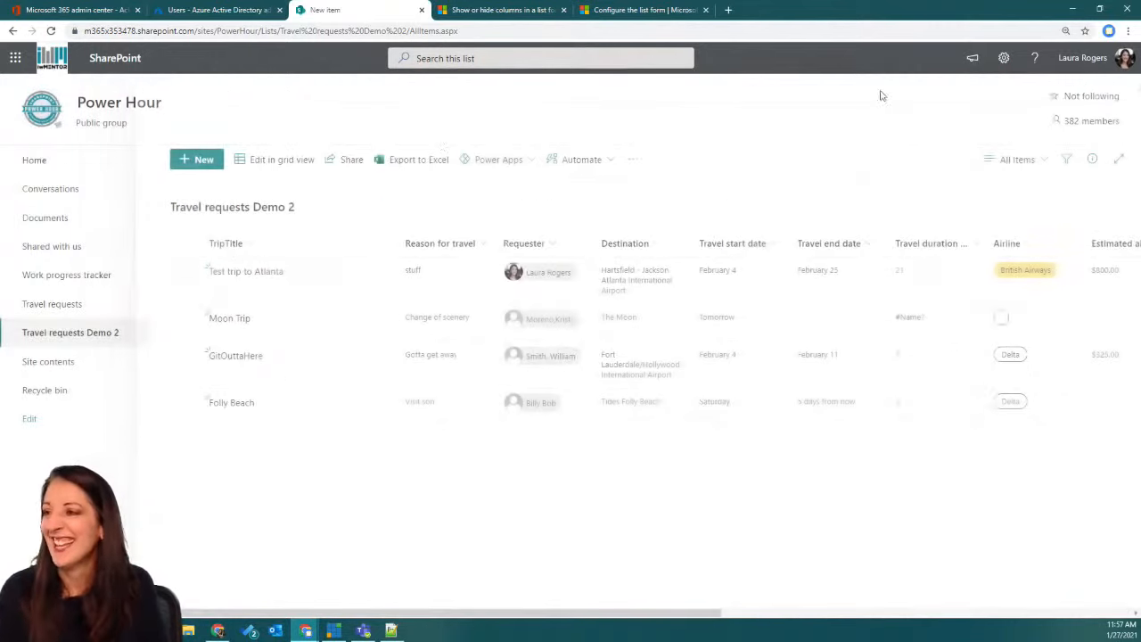
pyautogui.click(192, 164)
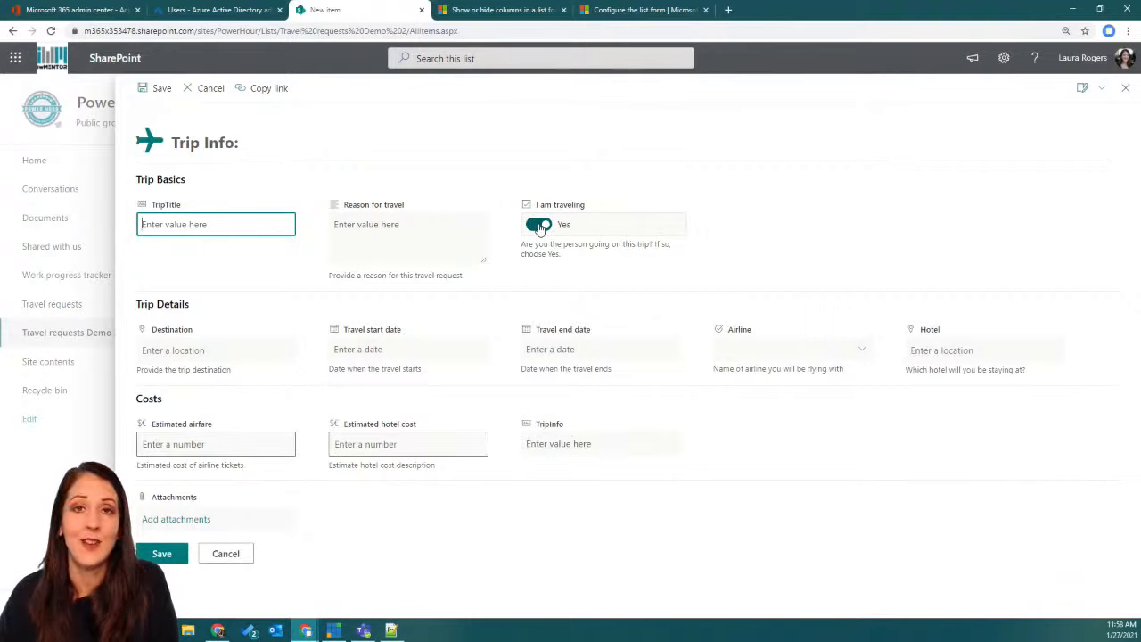
pyautogui.click(539, 226)
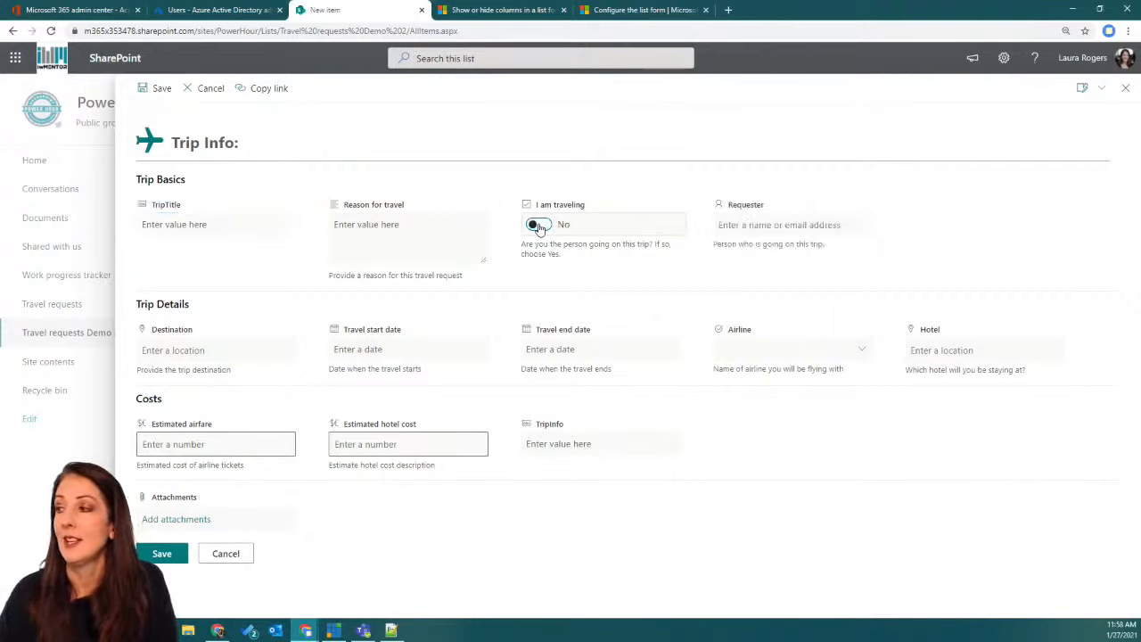
pyautogui.click(806, 225)
pyautogui.write('billy')
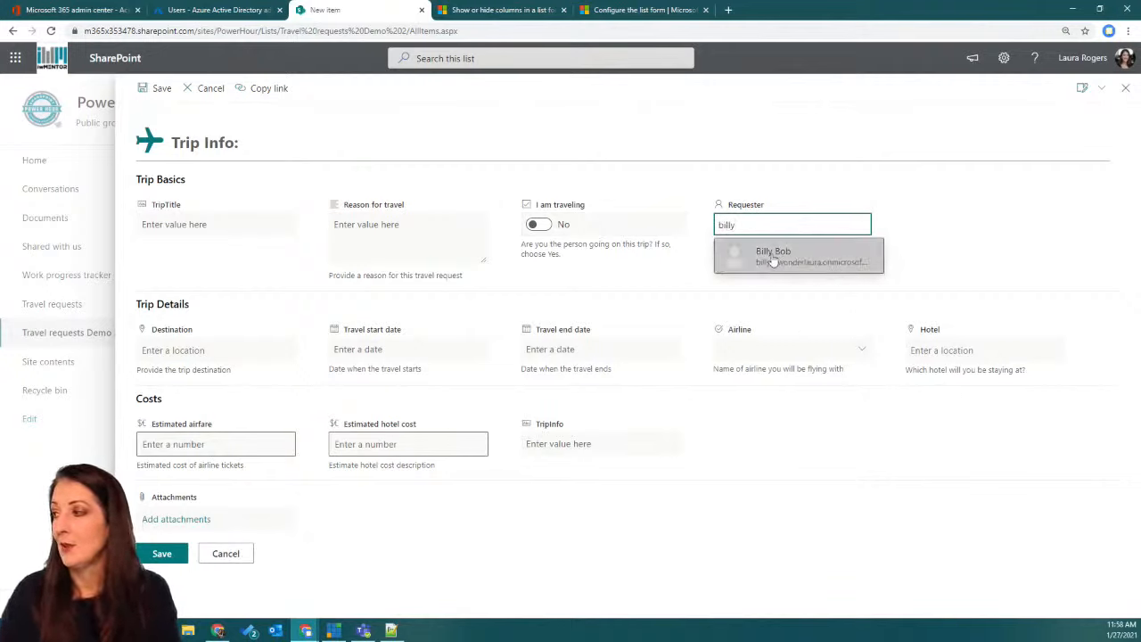
pyautogui.click(773, 257)
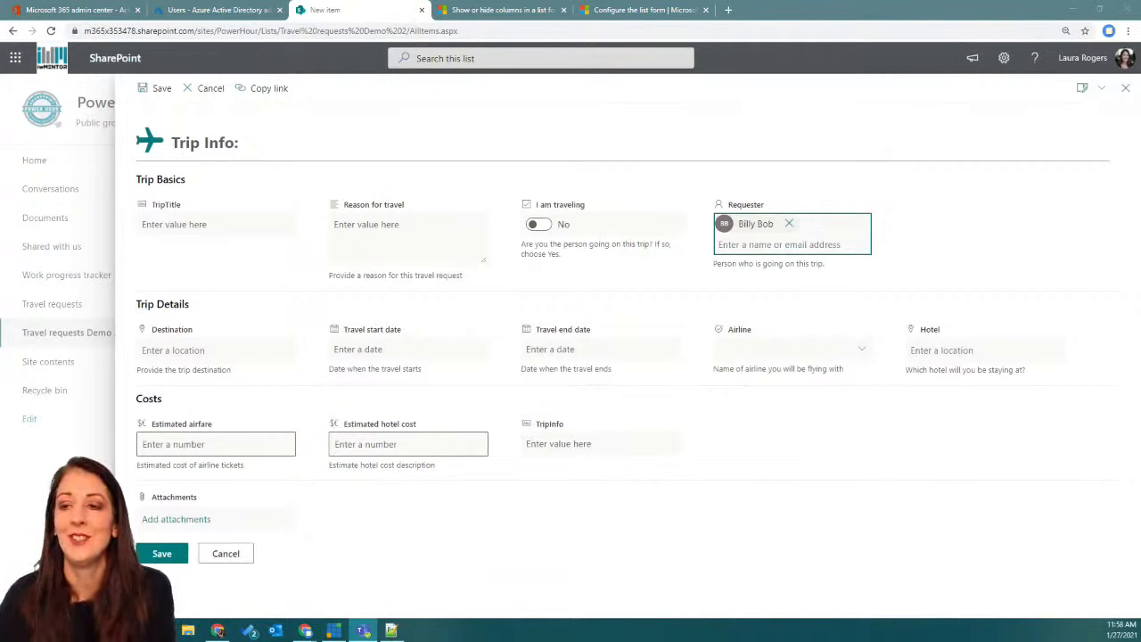
pyautogui.click(233, 554)
# Step: Review the list's automation options and the form editing options of a new item form in Travel requests Demo 2
pyautogui.click(579, 160)
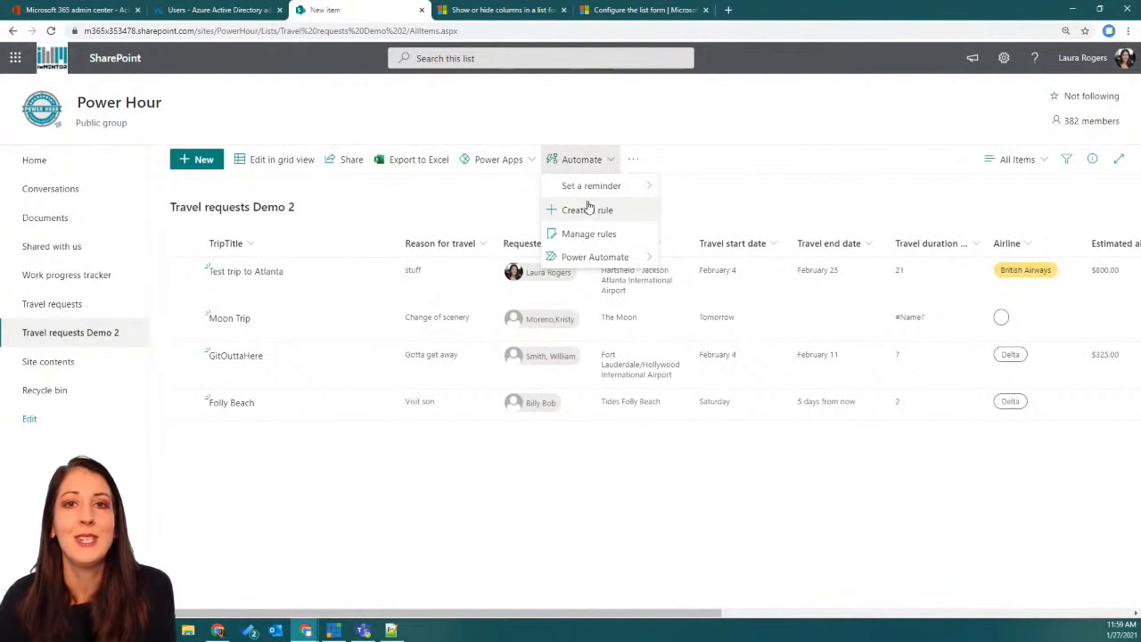
pyautogui.click(720, 205)
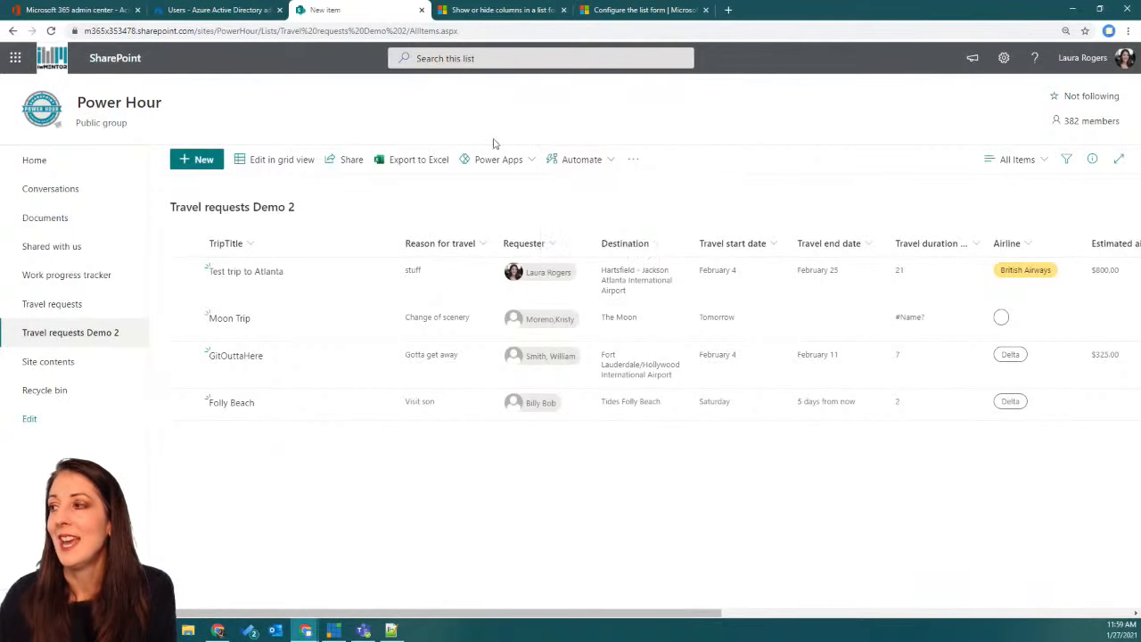
pyautogui.click(197, 158)
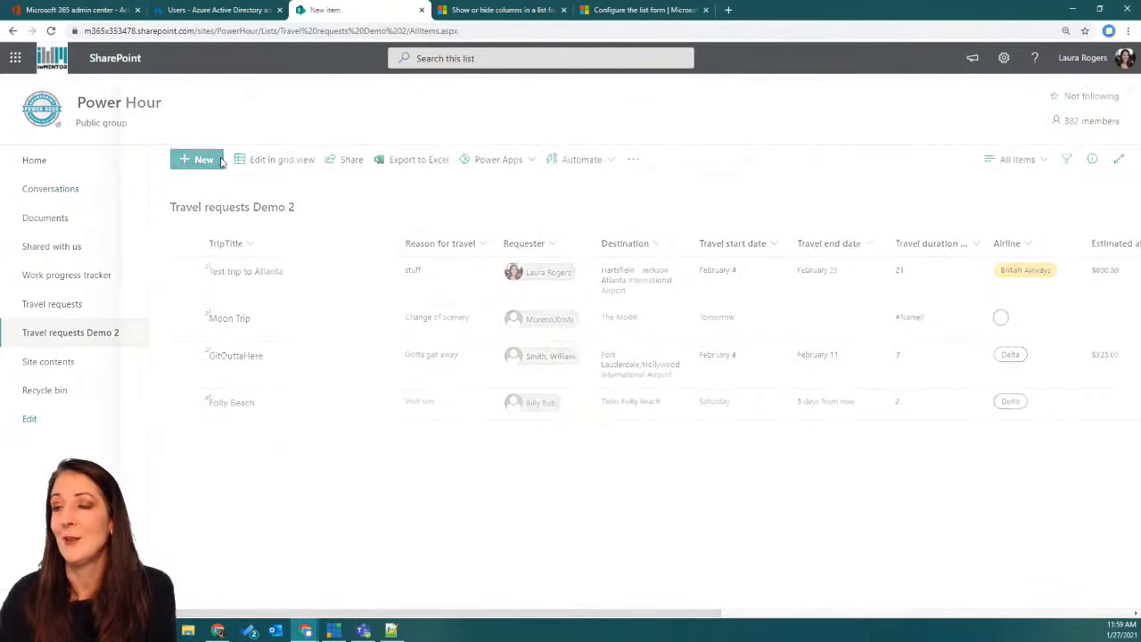
pyautogui.click(1083, 87)
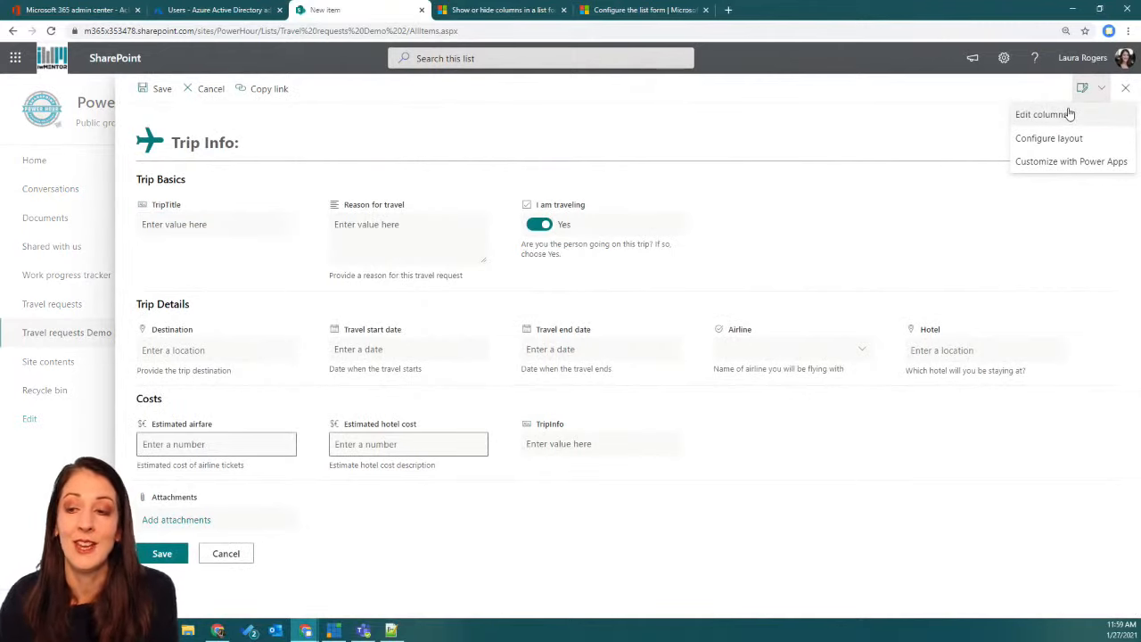
pyautogui.click(1124, 89)
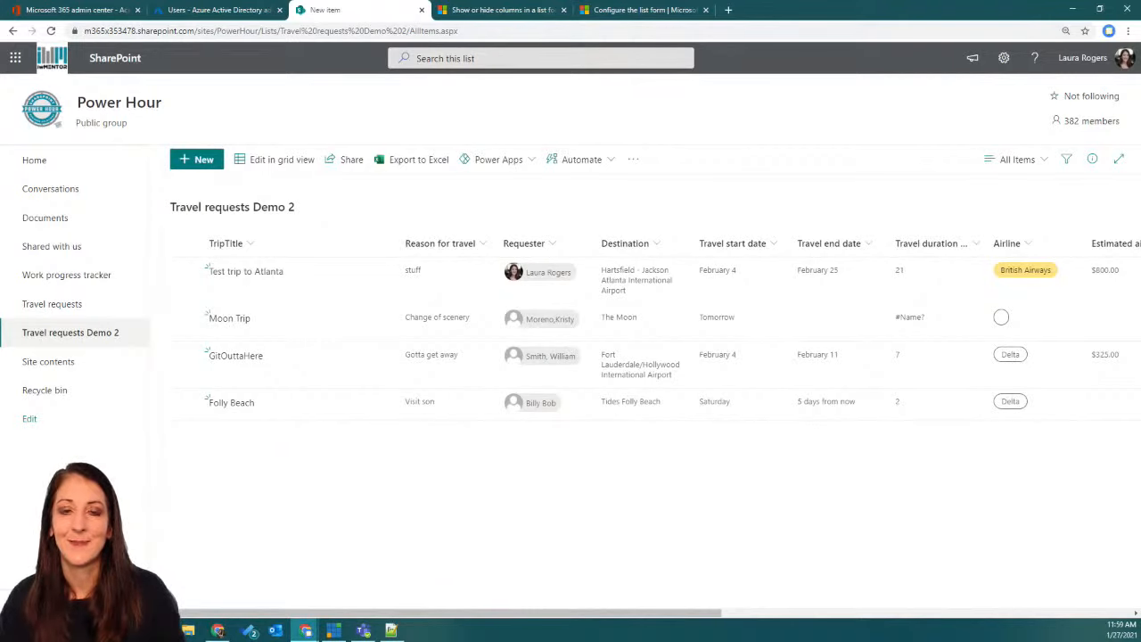
pyautogui.hotkey('alt', 'Tab')
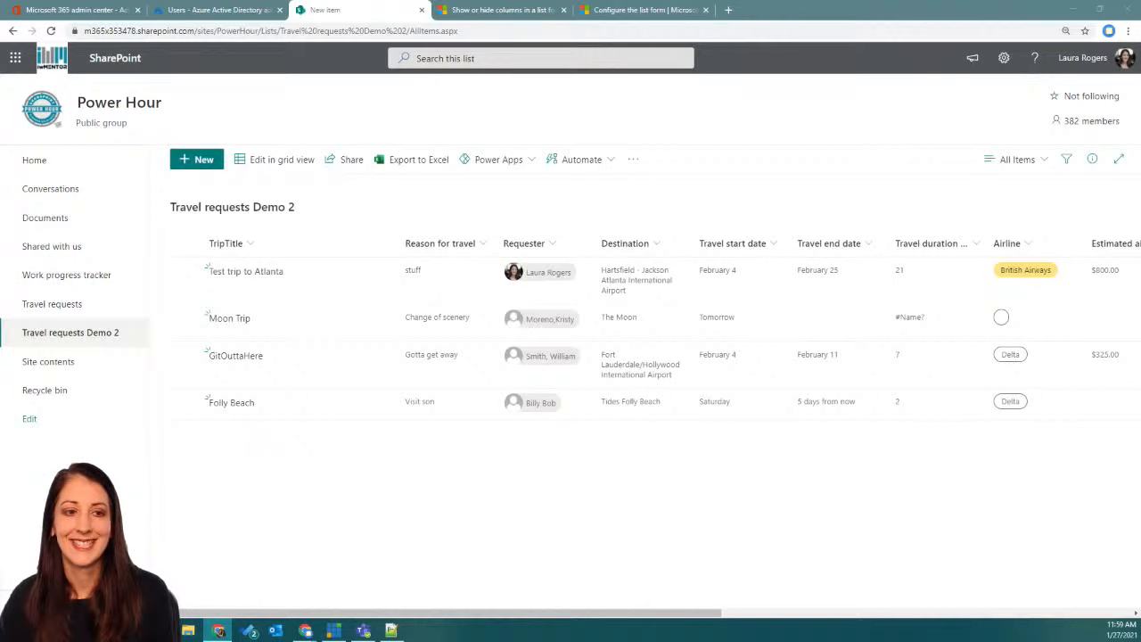
pyautogui.moveTo(0, 32); pyautogui.dragTo(0, 67)
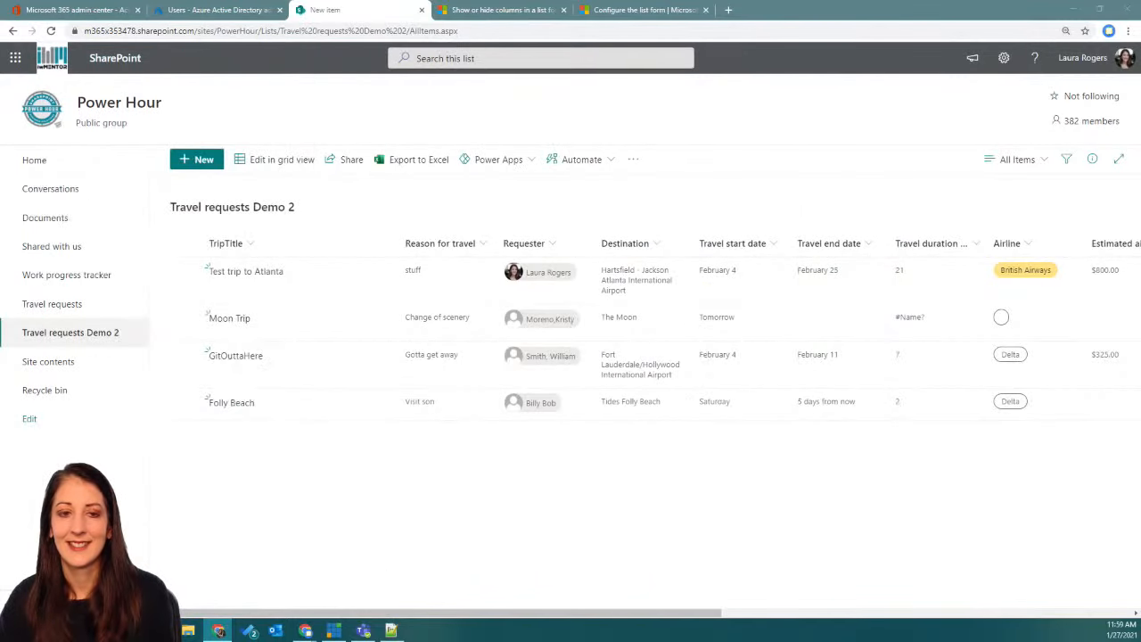